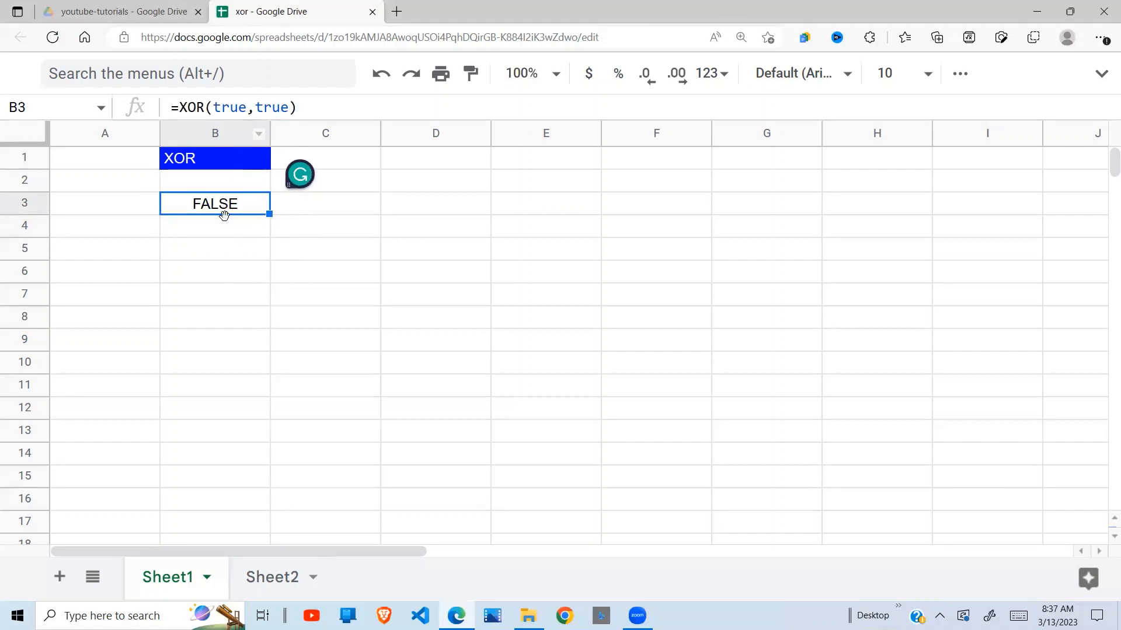
click(212, 253)
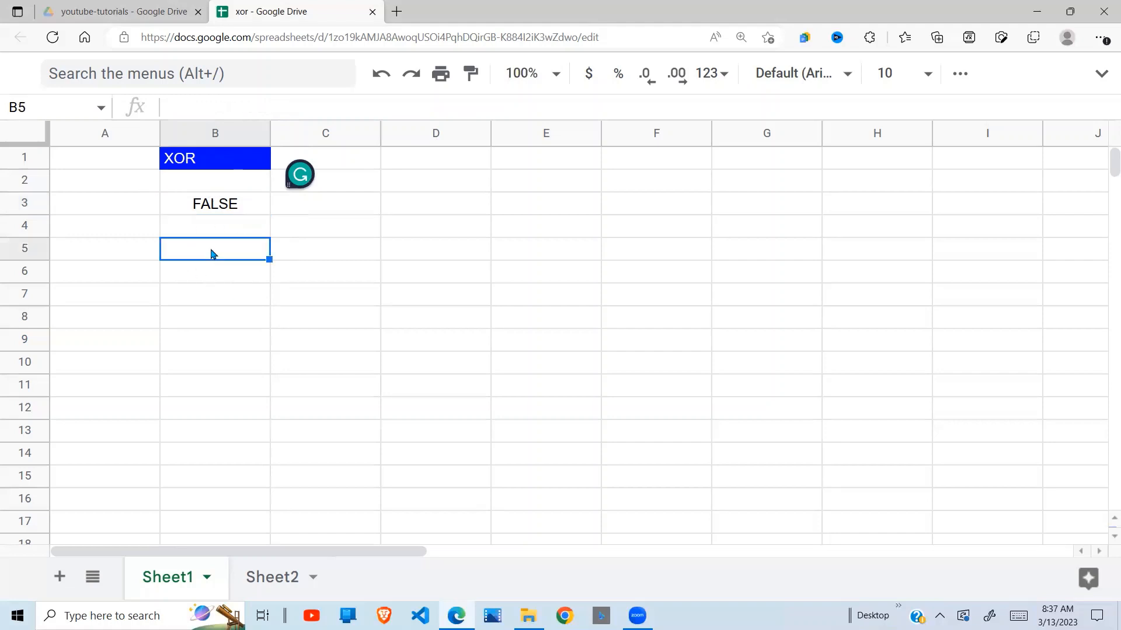
text(=)
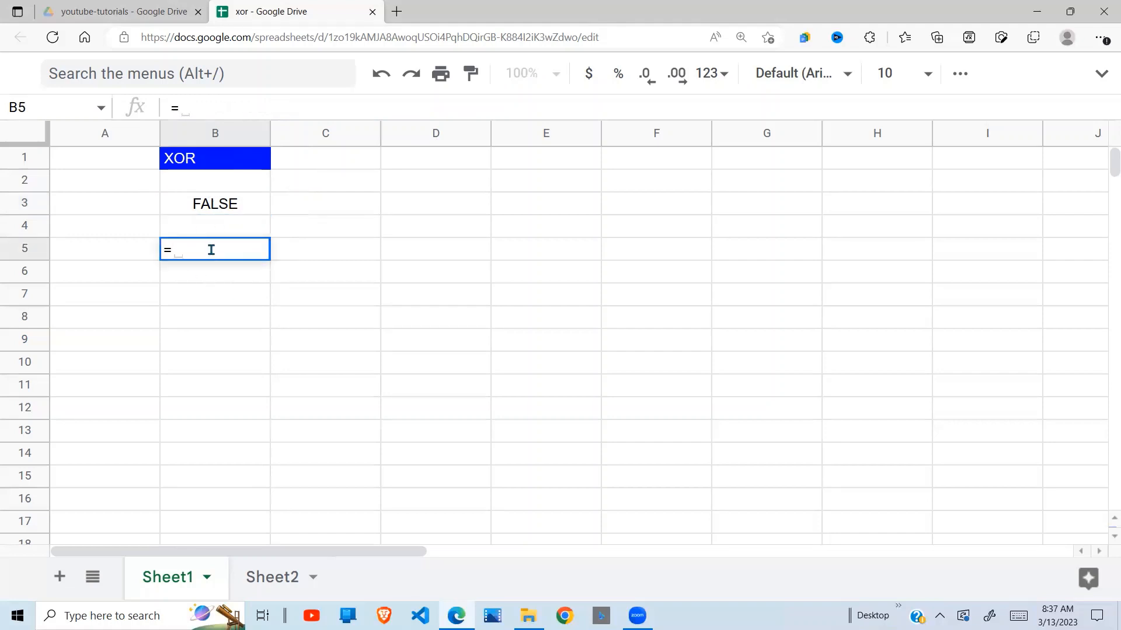
text(xor)
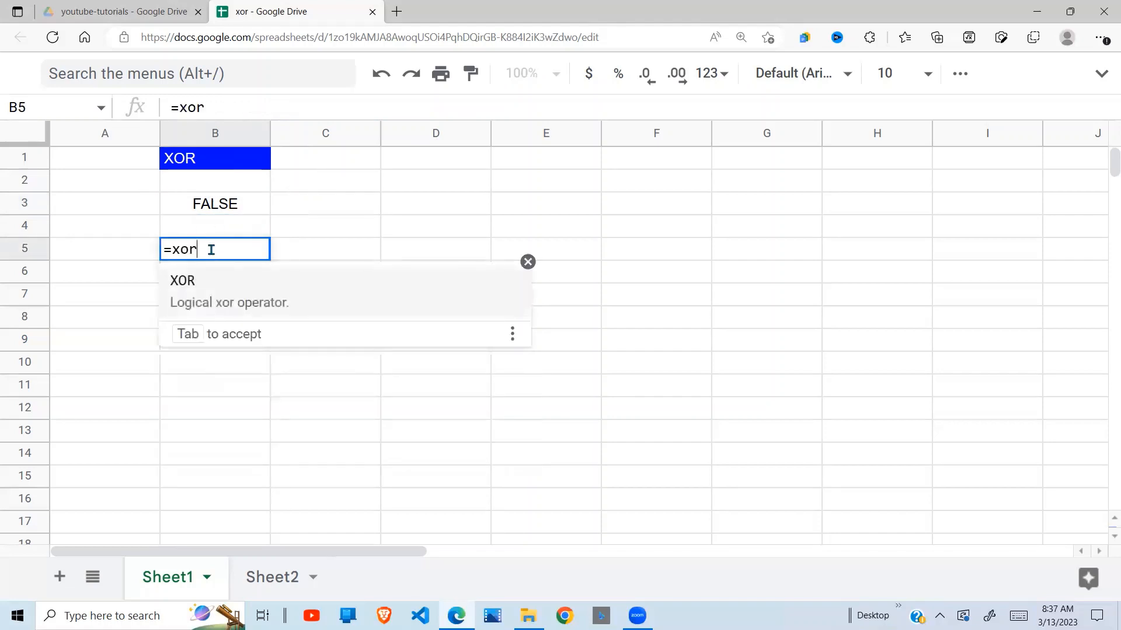
text(()
key(BackSpace)
key(BackSpace)
key(BackSpace)
key(BackSpace)
key(BackSpace)
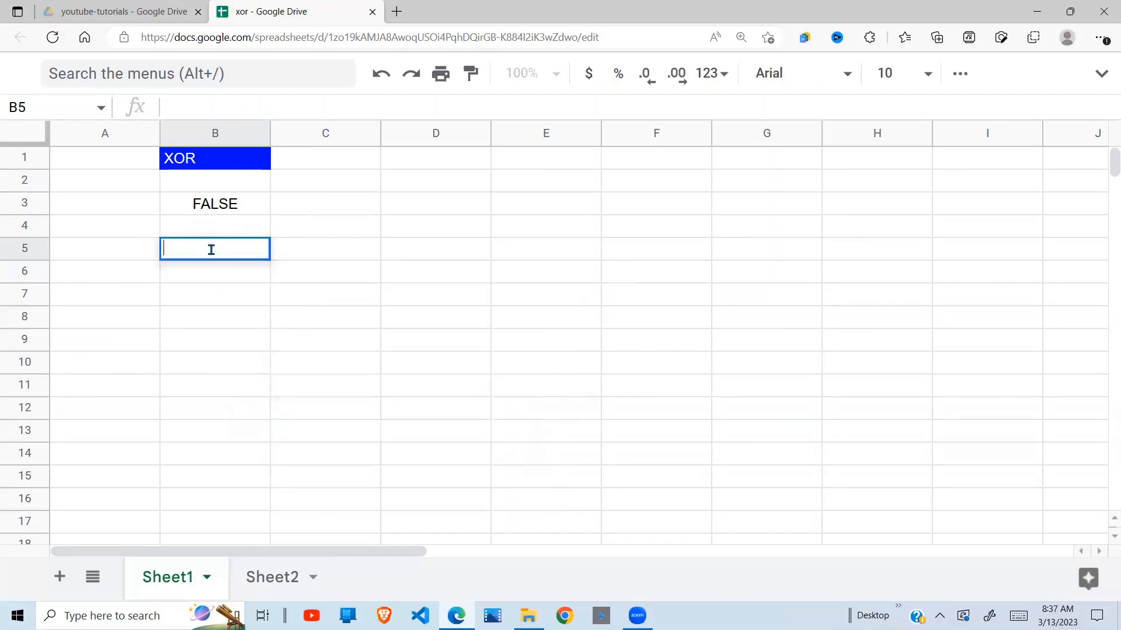
Change the first argument of the XOR formula in cell B3 to false, giving =XOR(false,true).
click(236, 211)
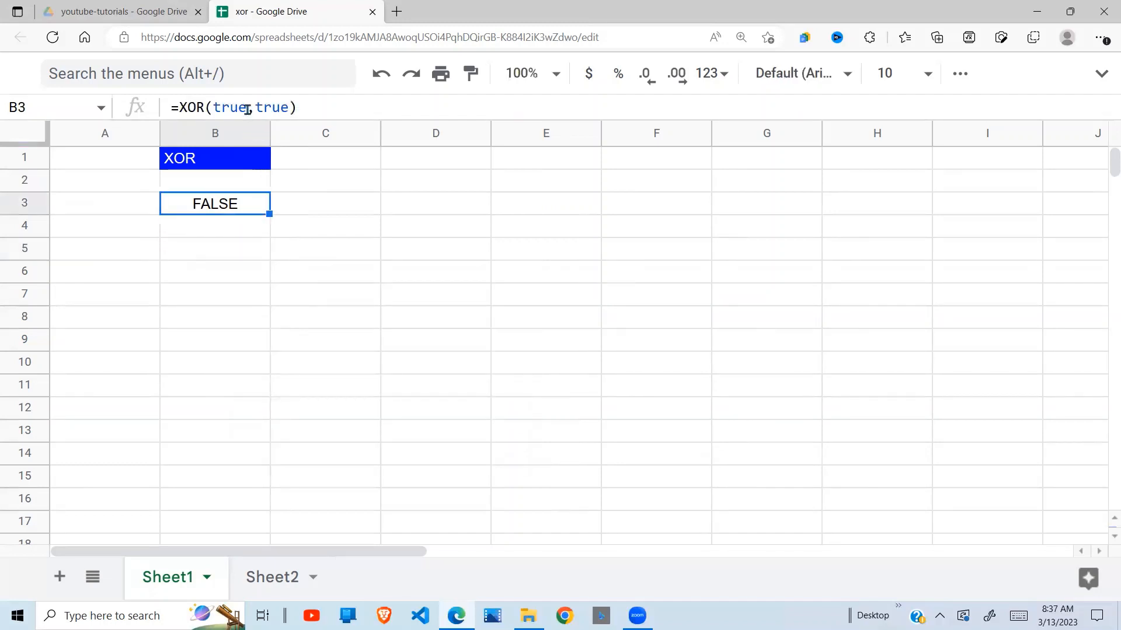
click(247, 109)
key(BackSpace)
key(BackSpace)
key(BackSpace)
key(BackSpace)
text(fa)
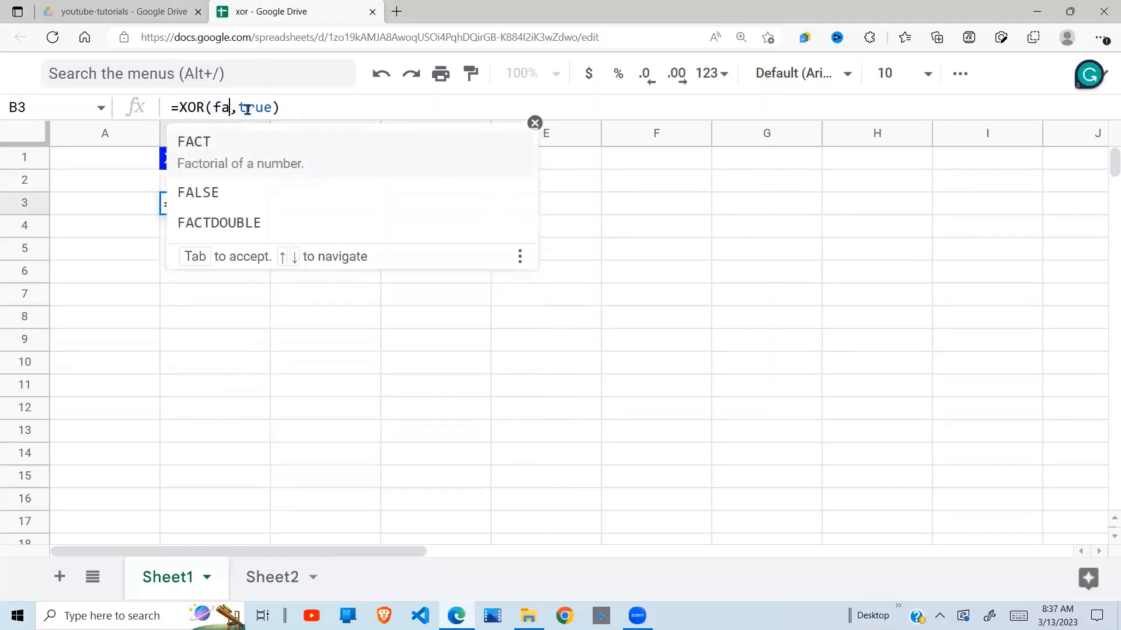
text(lse)
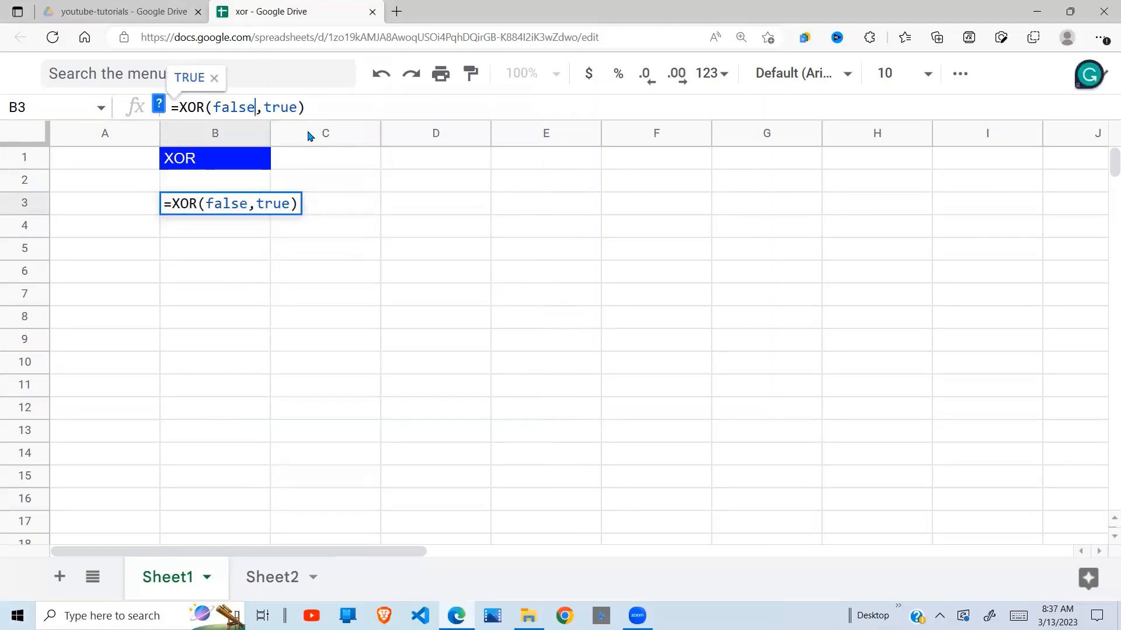
key(Return)
Change the second argument of the XOR formula in cell B3 to false, giving =XOR(false,false).
click(232, 209)
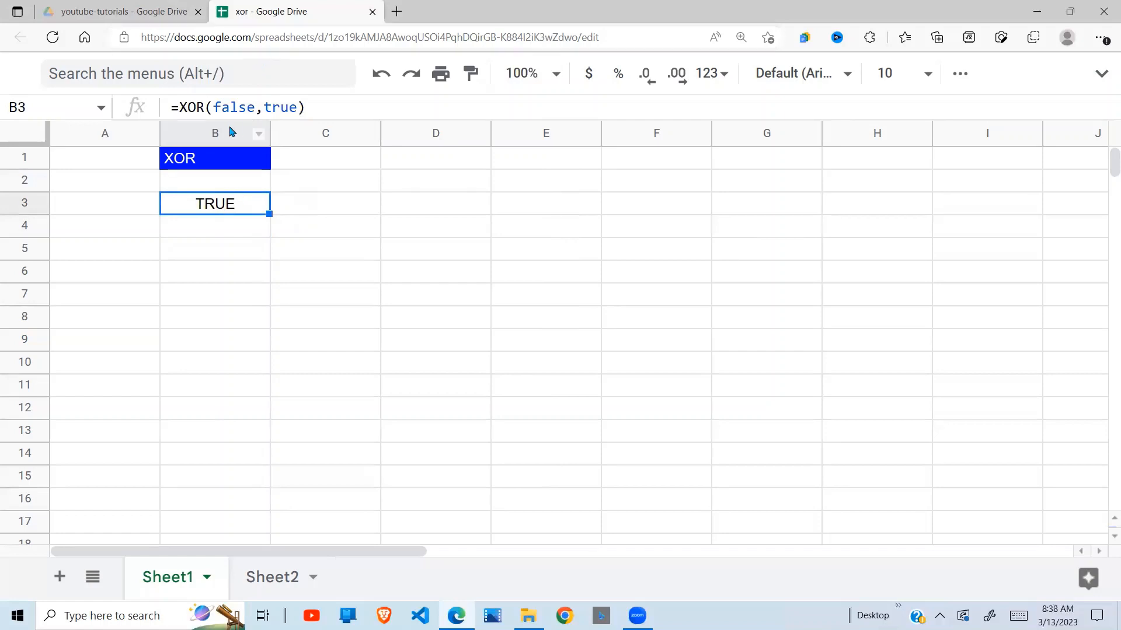
click(297, 106)
key(BackSpace)
key(BackSpace)
key(BackSpace)
key(BackSpace)
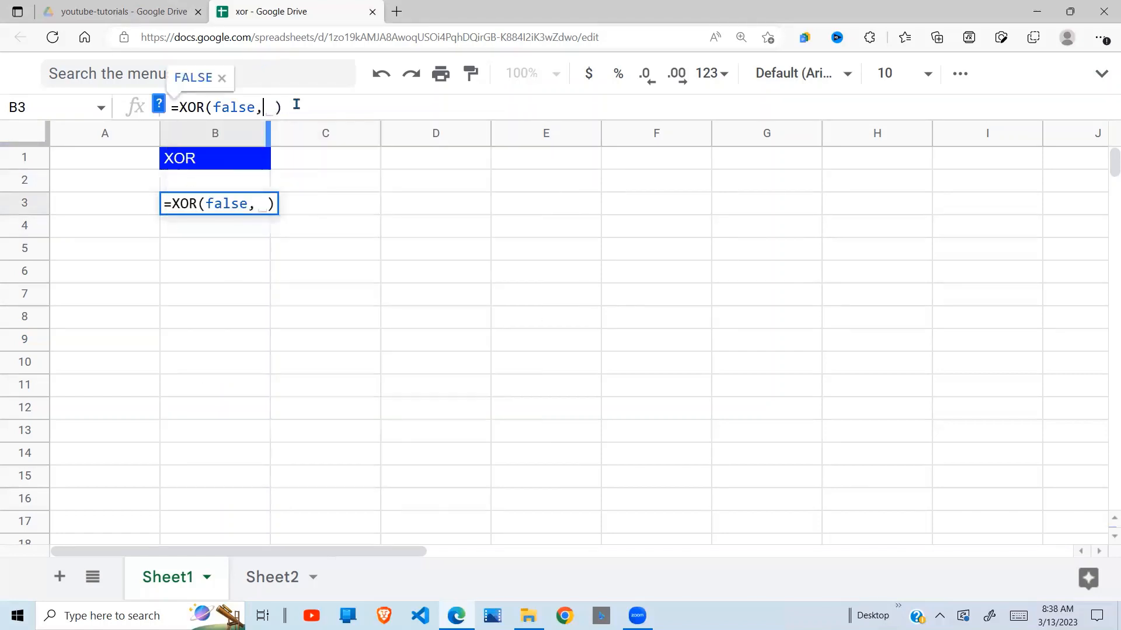
text(false)
key(Return)
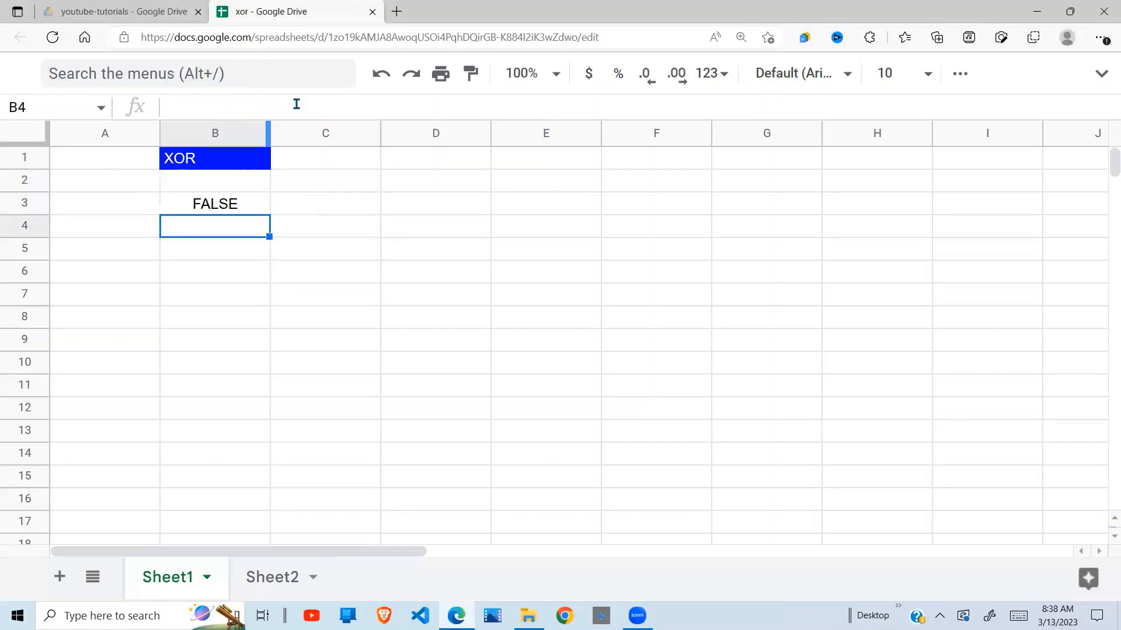
click(237, 203)
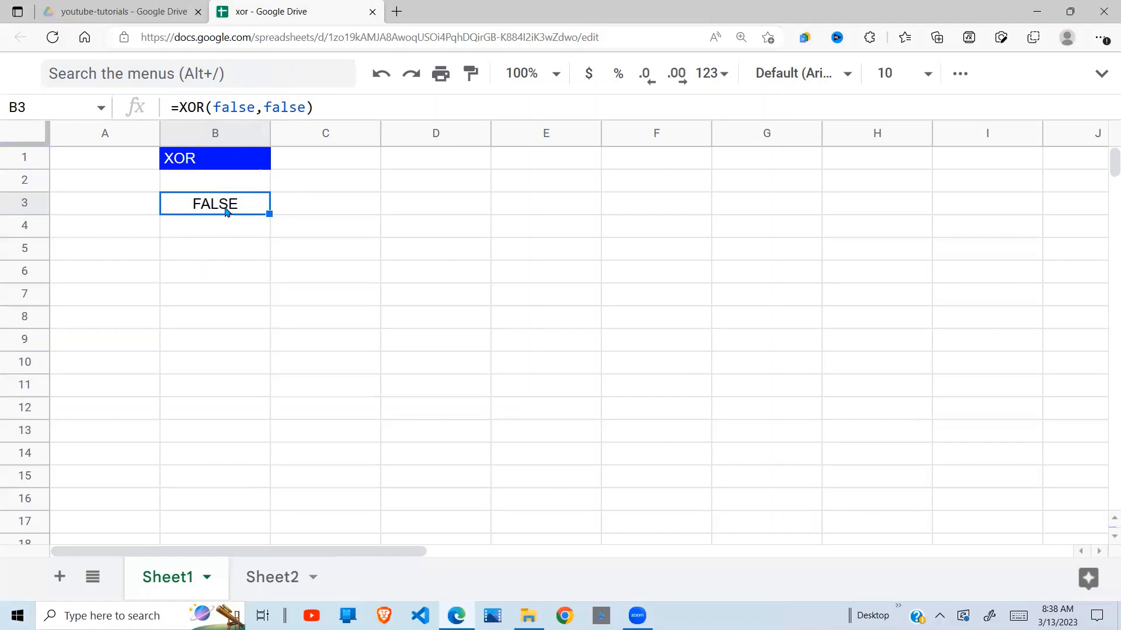
click(324, 200)
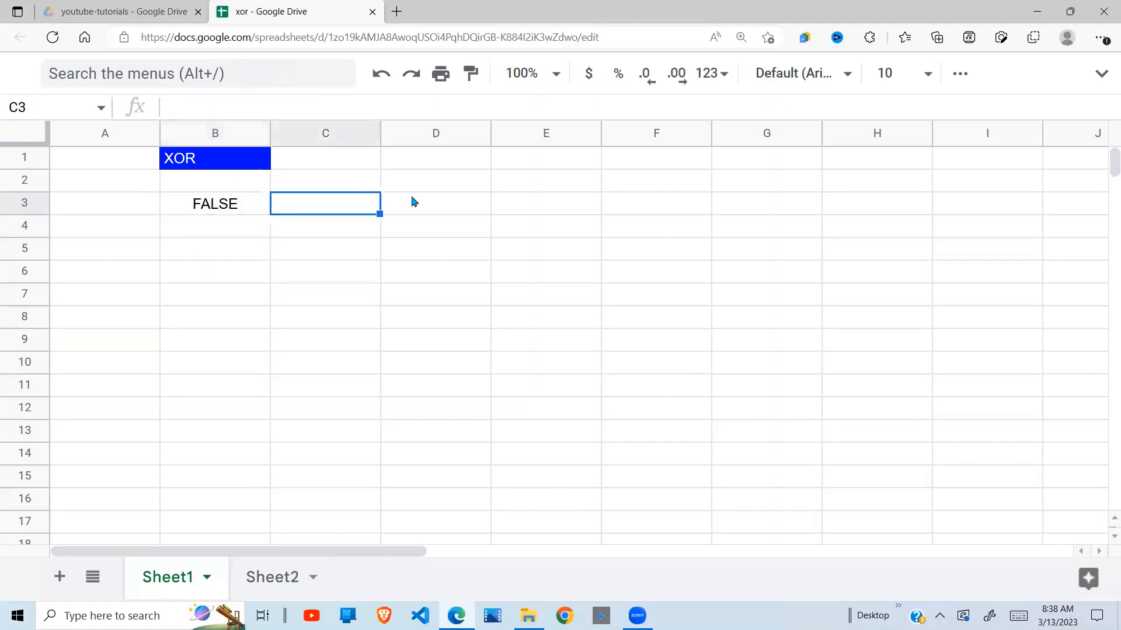
click(415, 202)
click(267, 211)
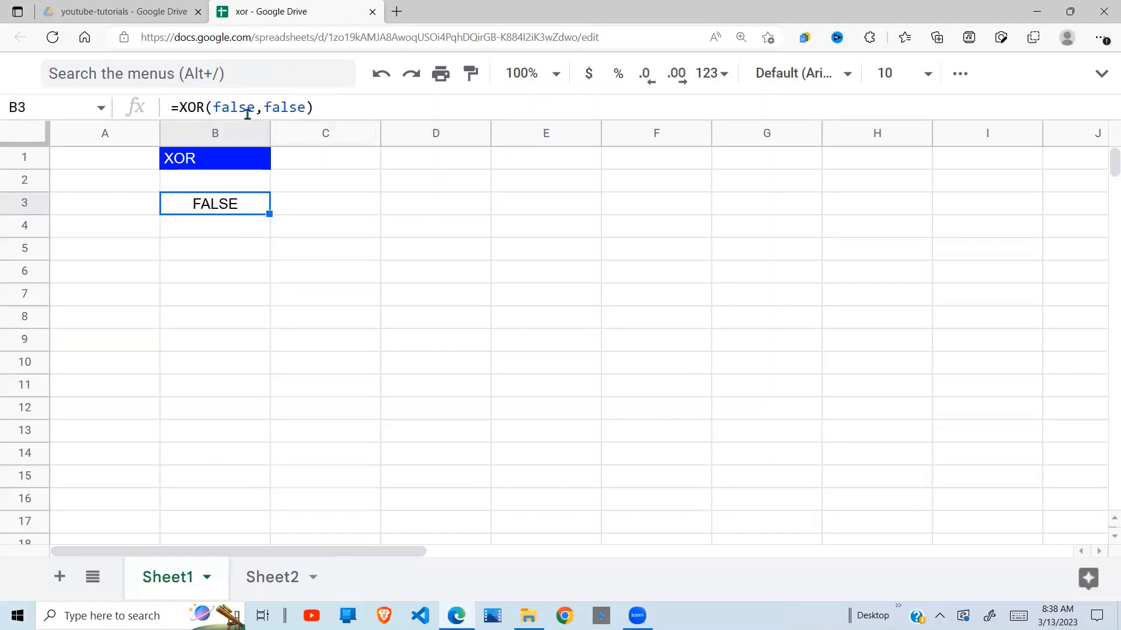
Enter the three-argument formula =xor(true,true,true) in cell D3.
click(444, 208)
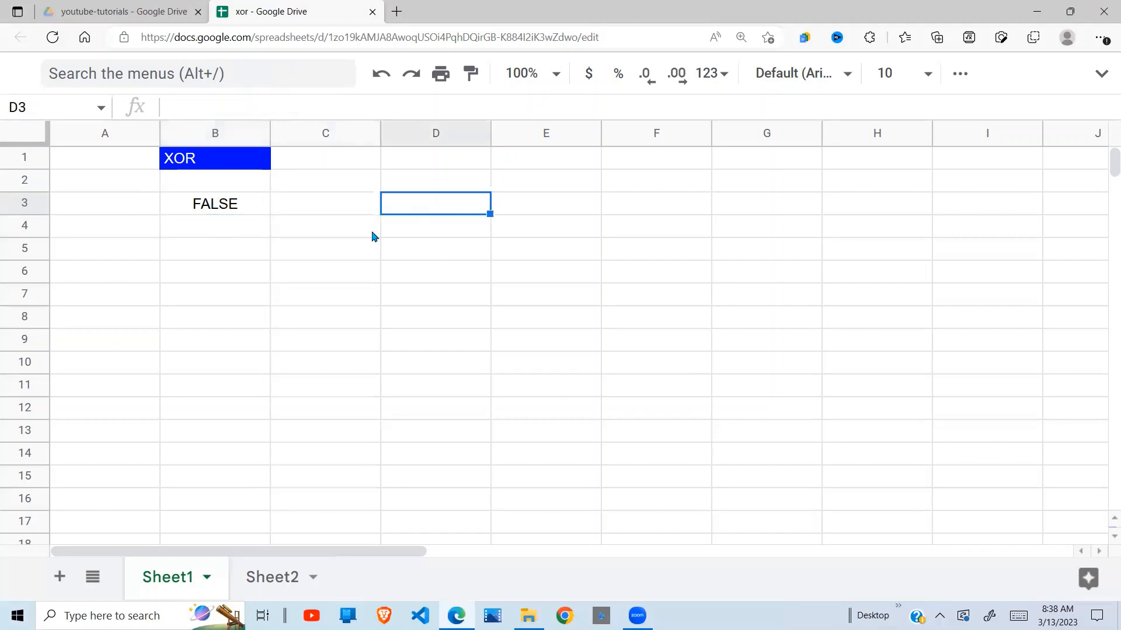
text(=xor)
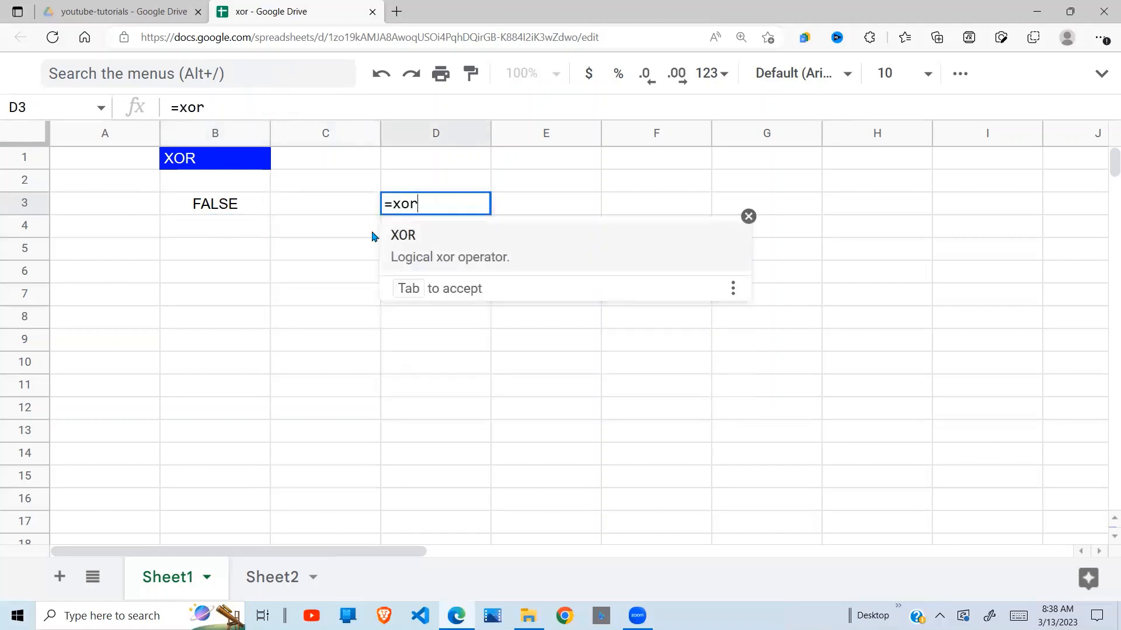
text((true,true)
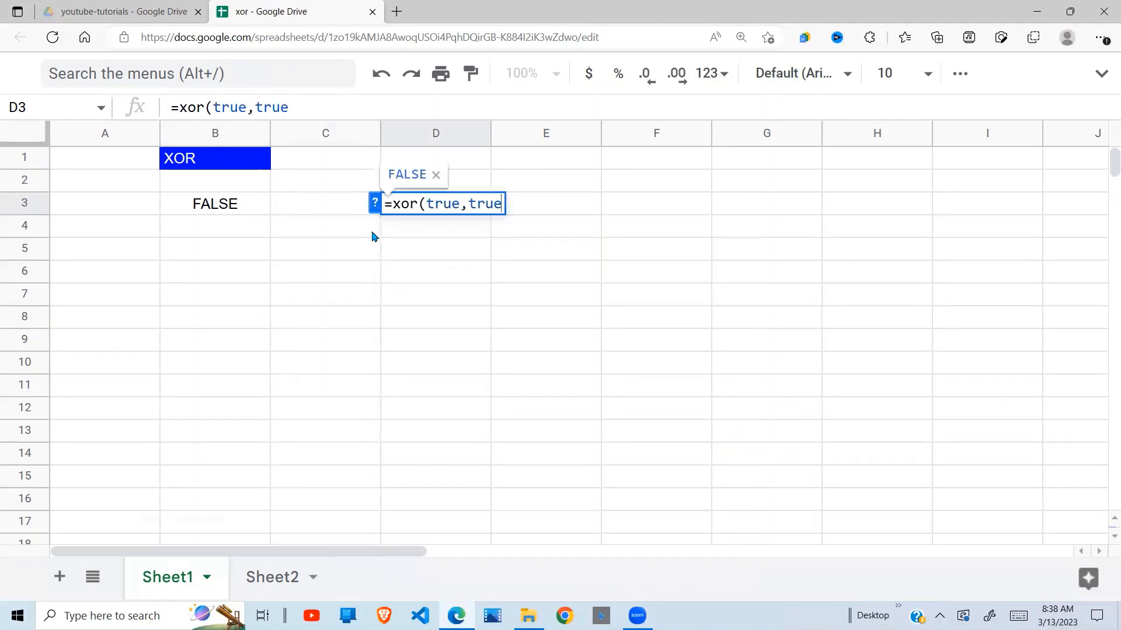
text(,true)
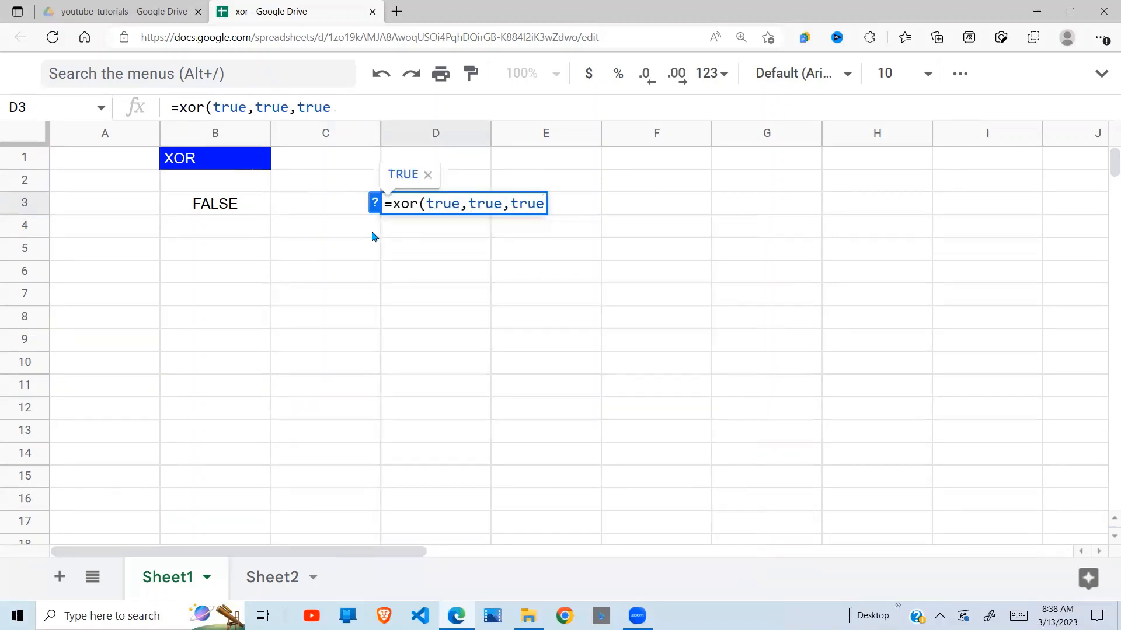
text())
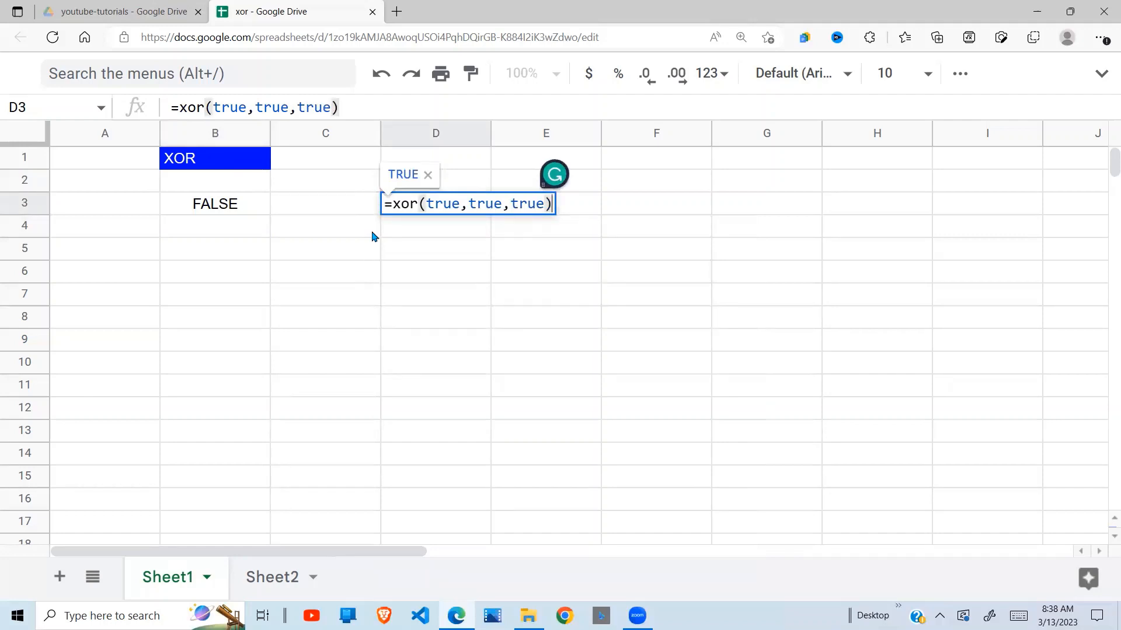
key(Return)
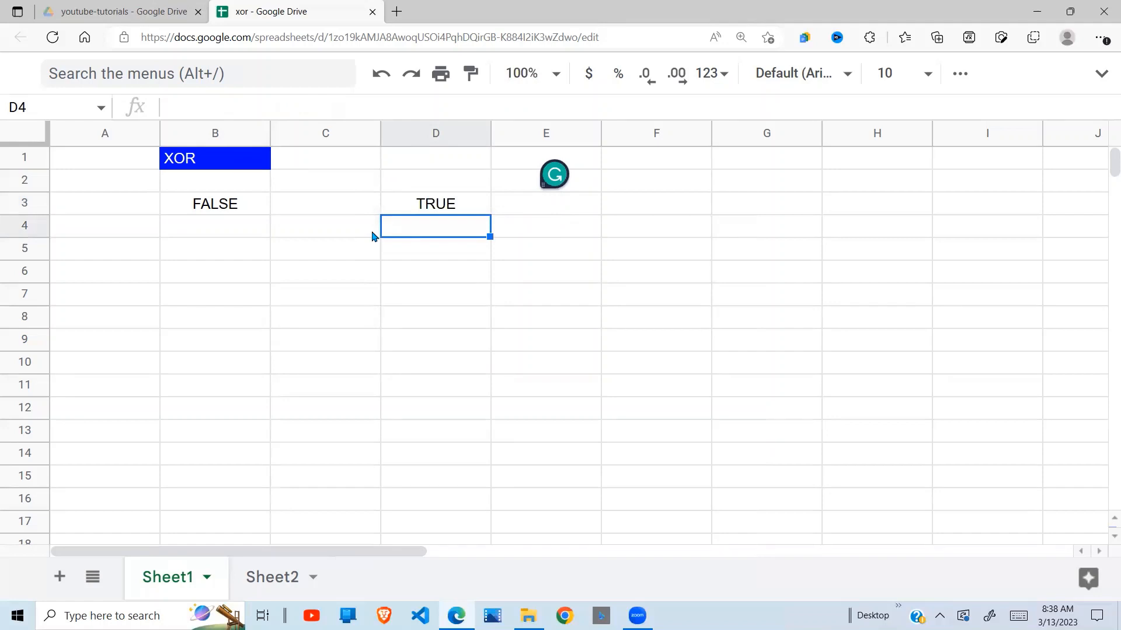
Enter the formula =xor(false,true,true) in cell D4.
text(=xor)
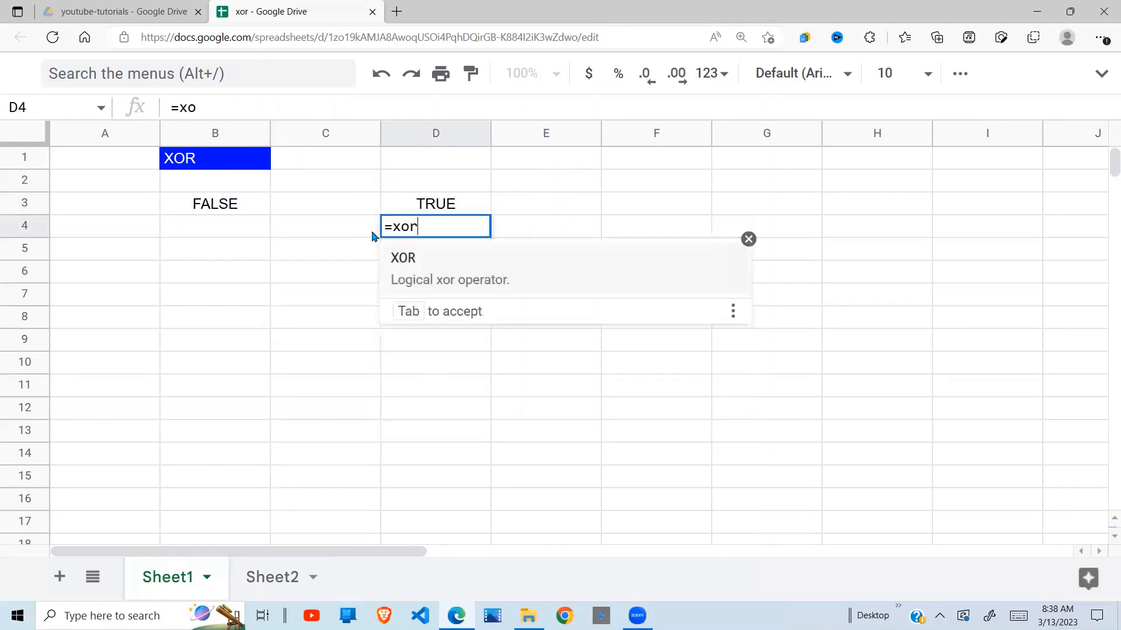
text(()
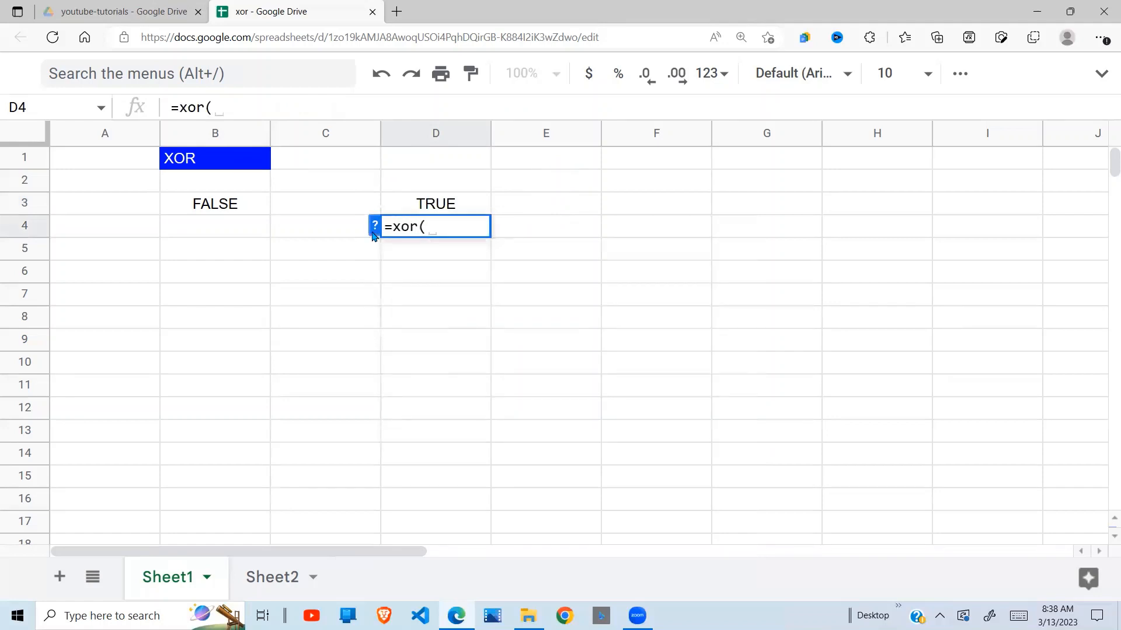
text(false,t)
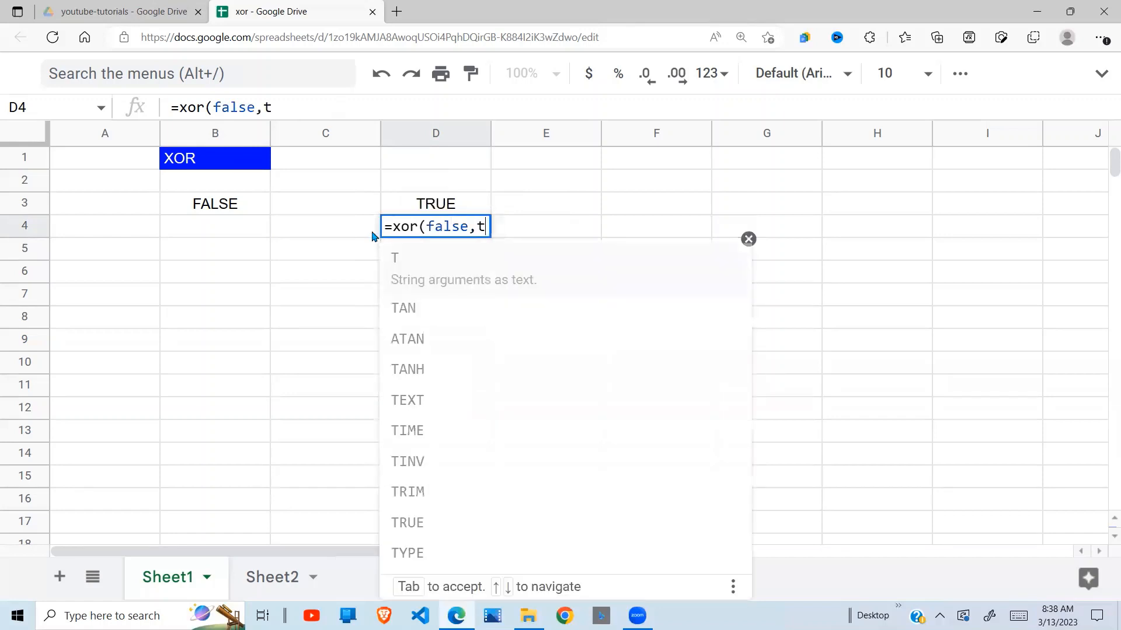
text(rue)
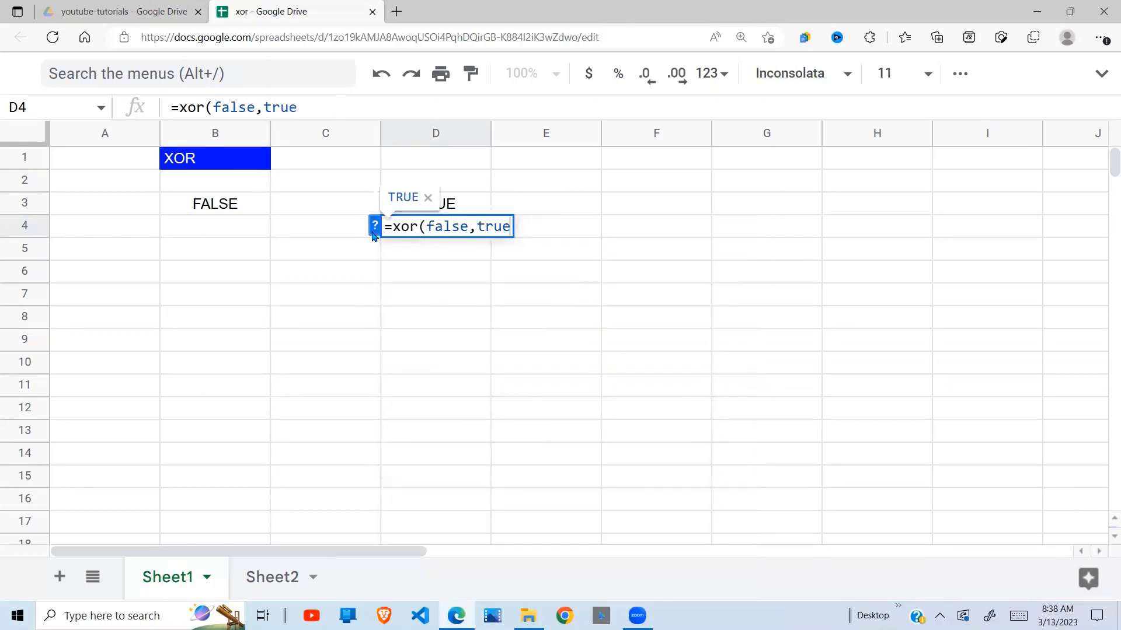
text(,true)
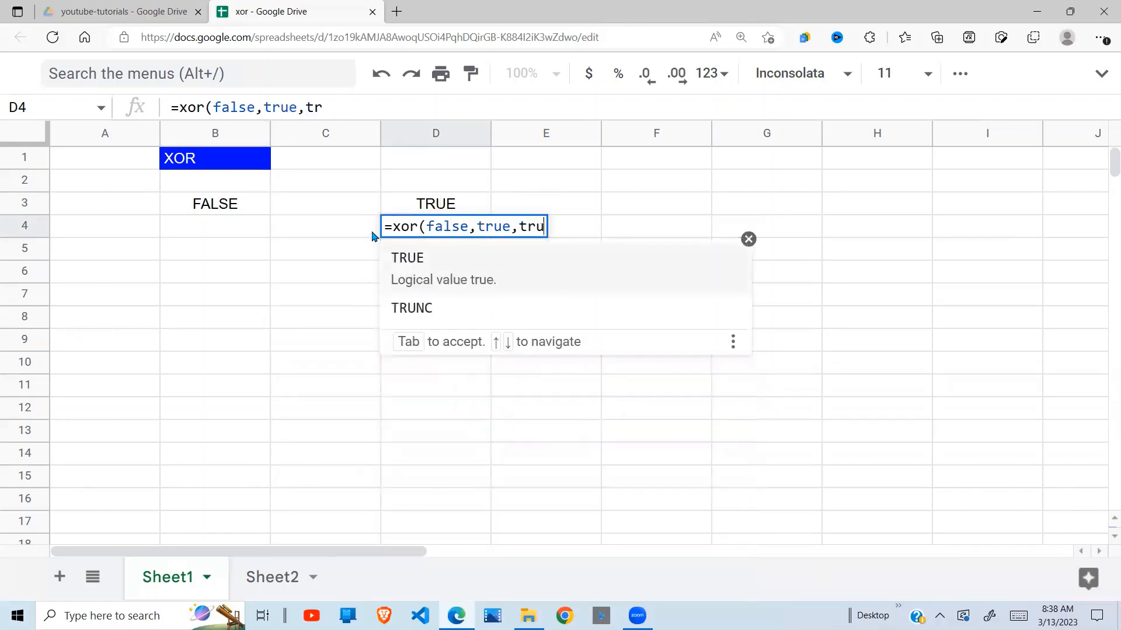
text())
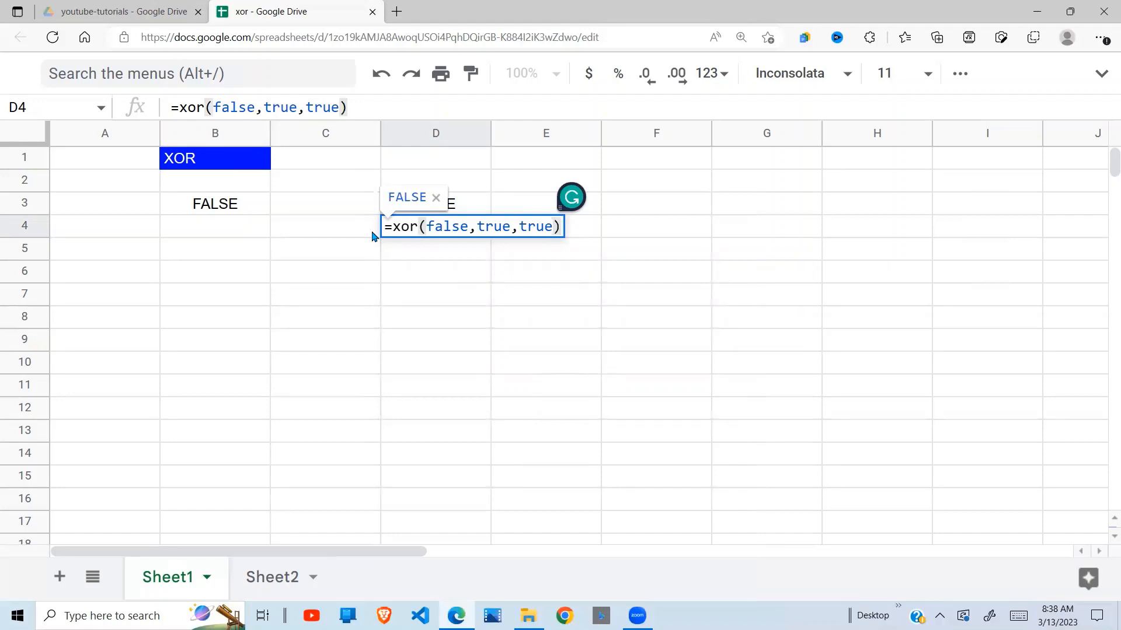
key(Return)
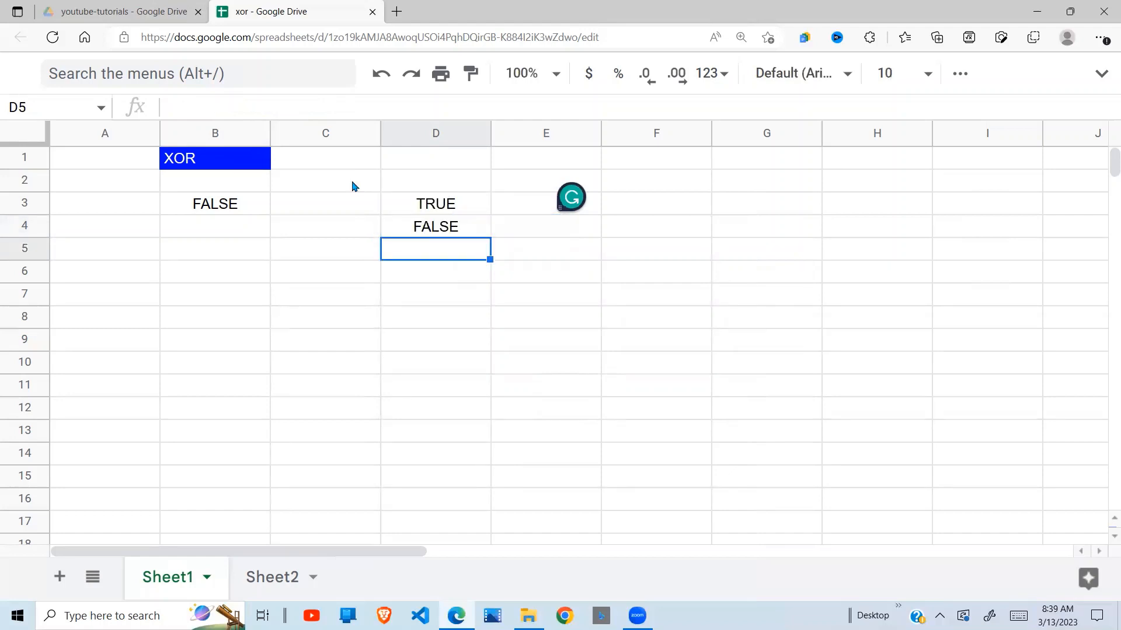
Enter the formula =xor(true,false,false) in cell D5.
text(=)
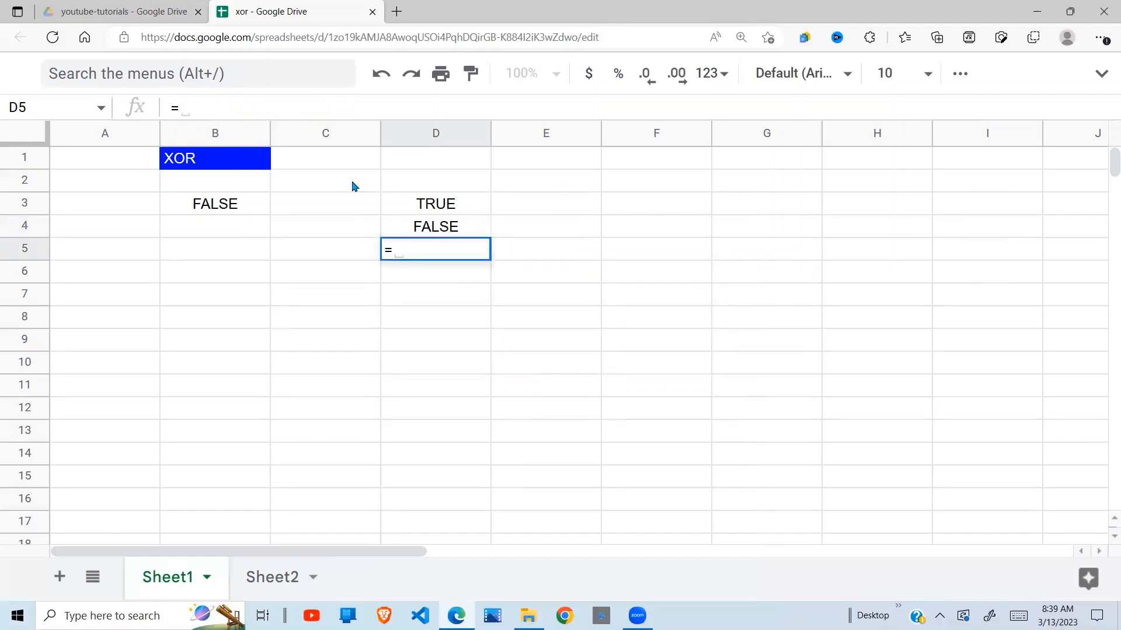
text(oxr)
key(BackSpace)
key(BackSpace)
key(BackSpace)
text(xor)
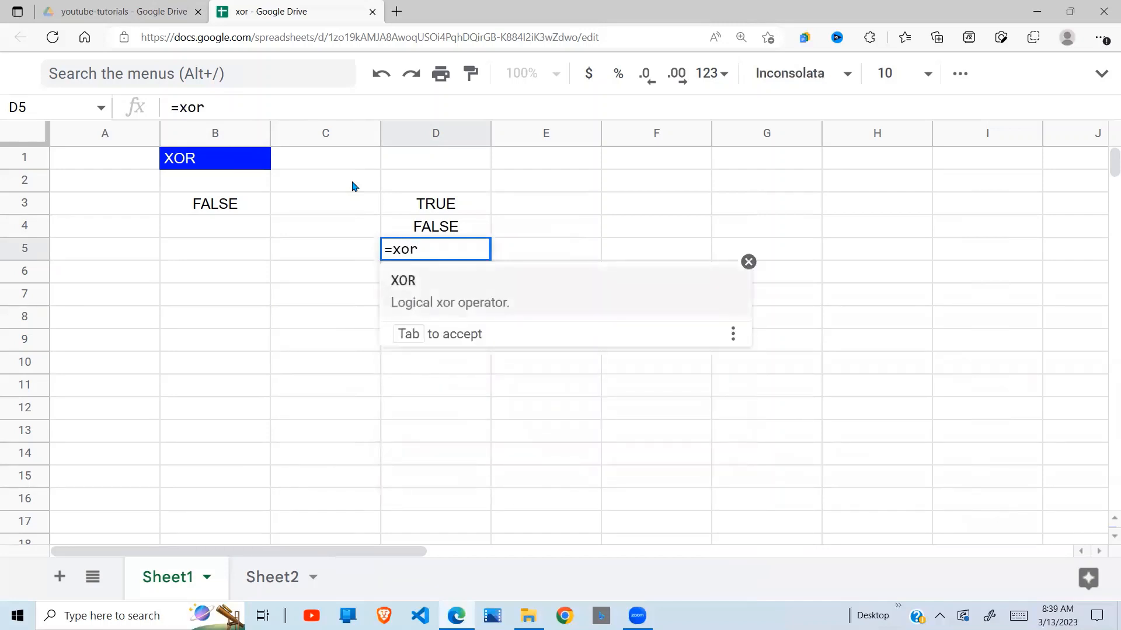
text((true)
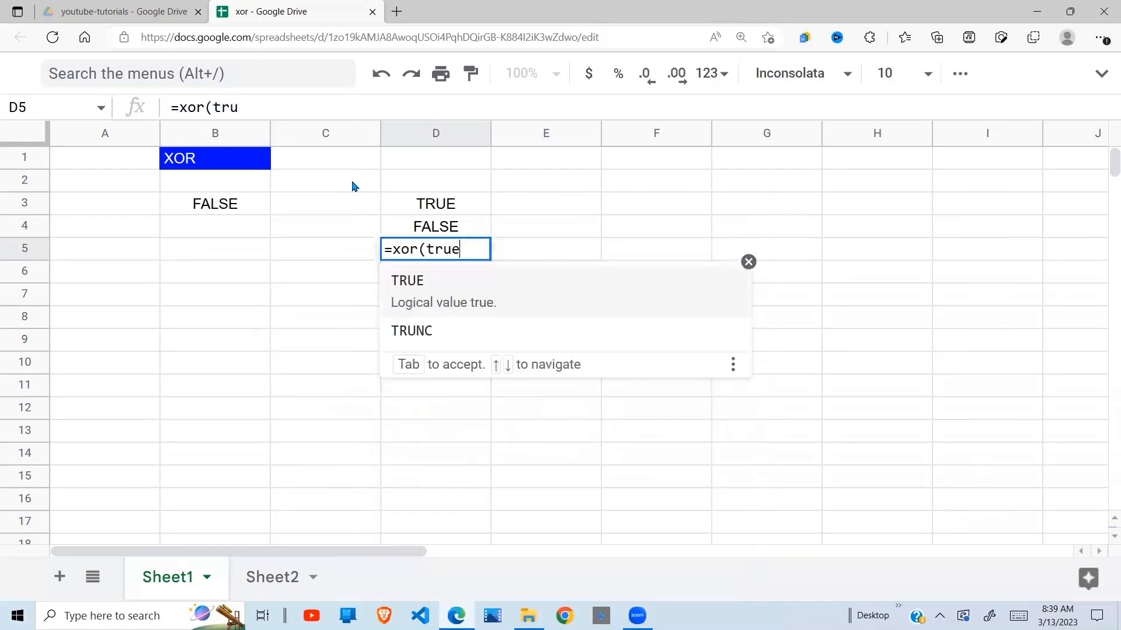
text(,false)
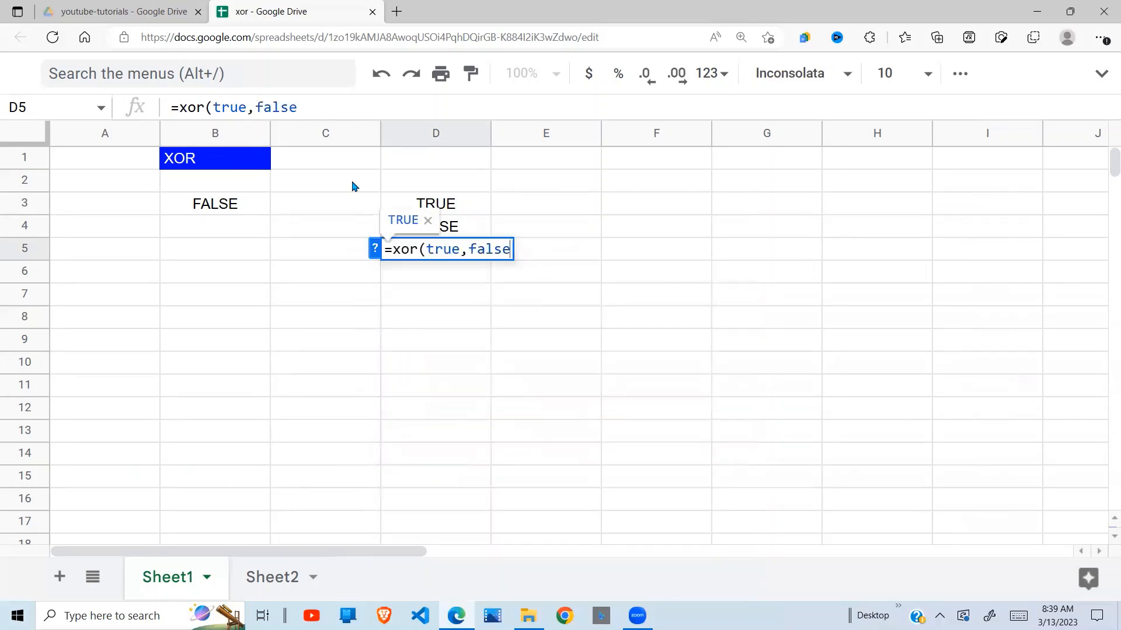
text(,false))
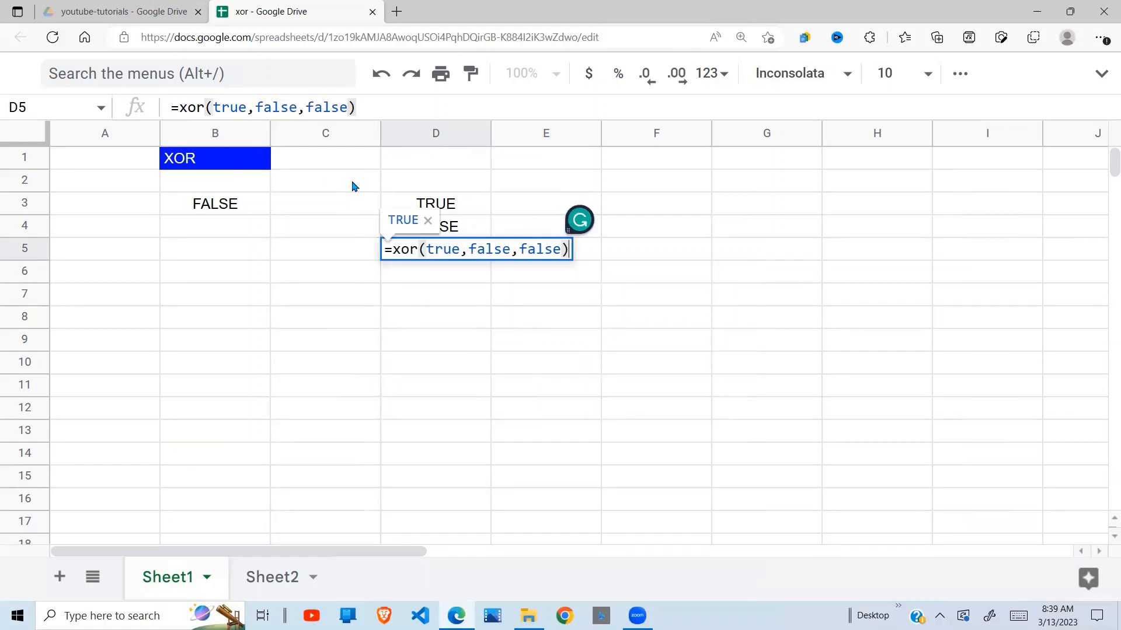
key(Return)
click(377, 220)
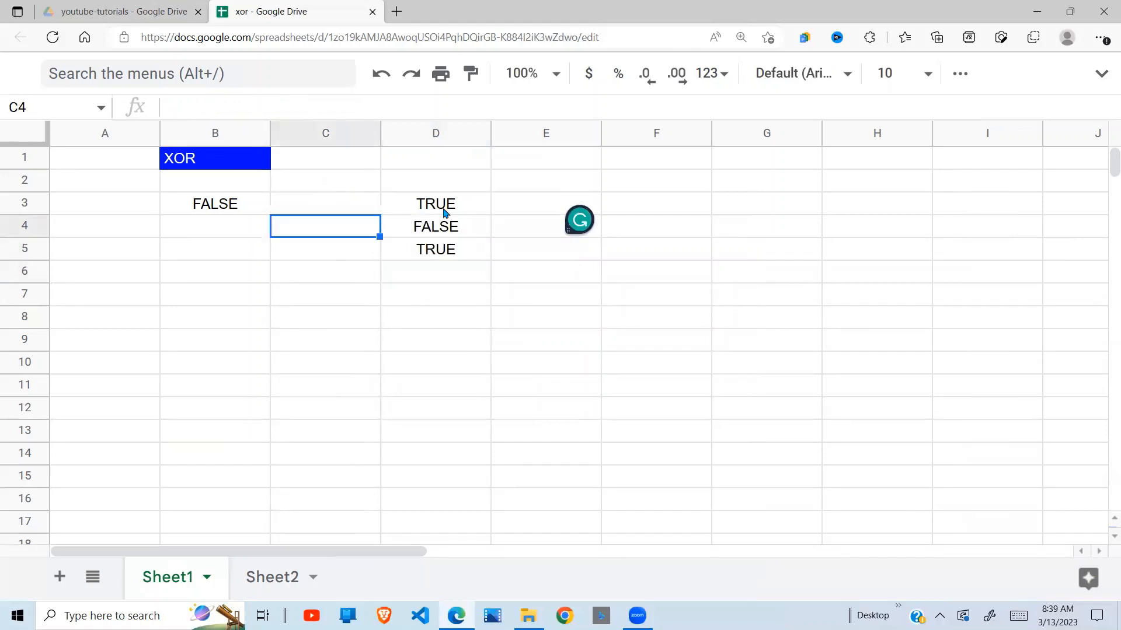
click(446, 235)
click(439, 202)
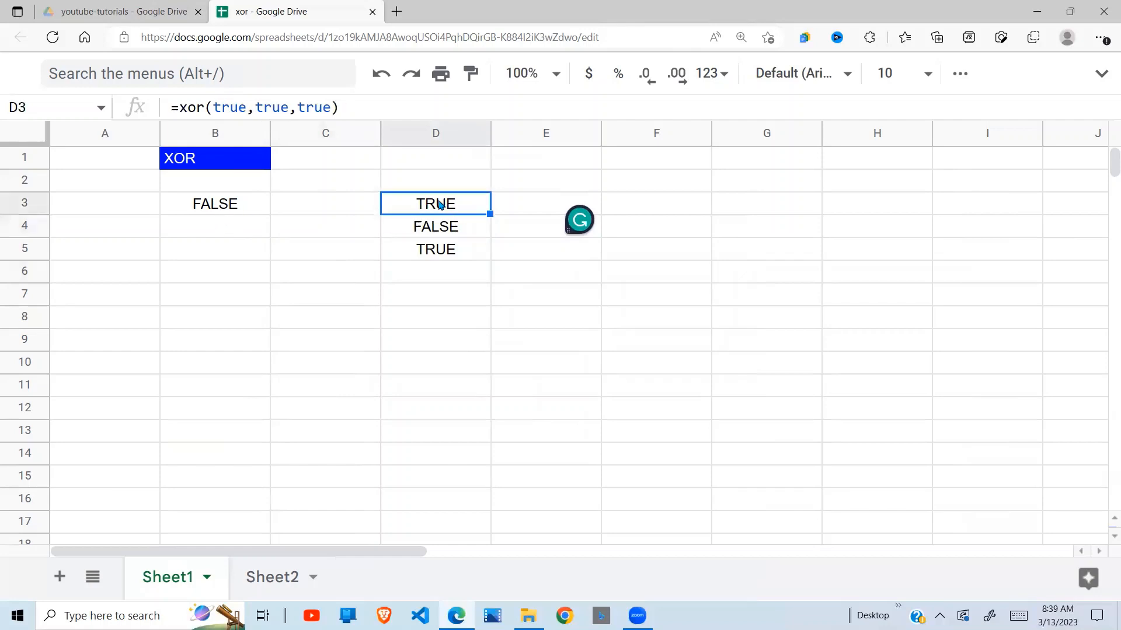
click(231, 201)
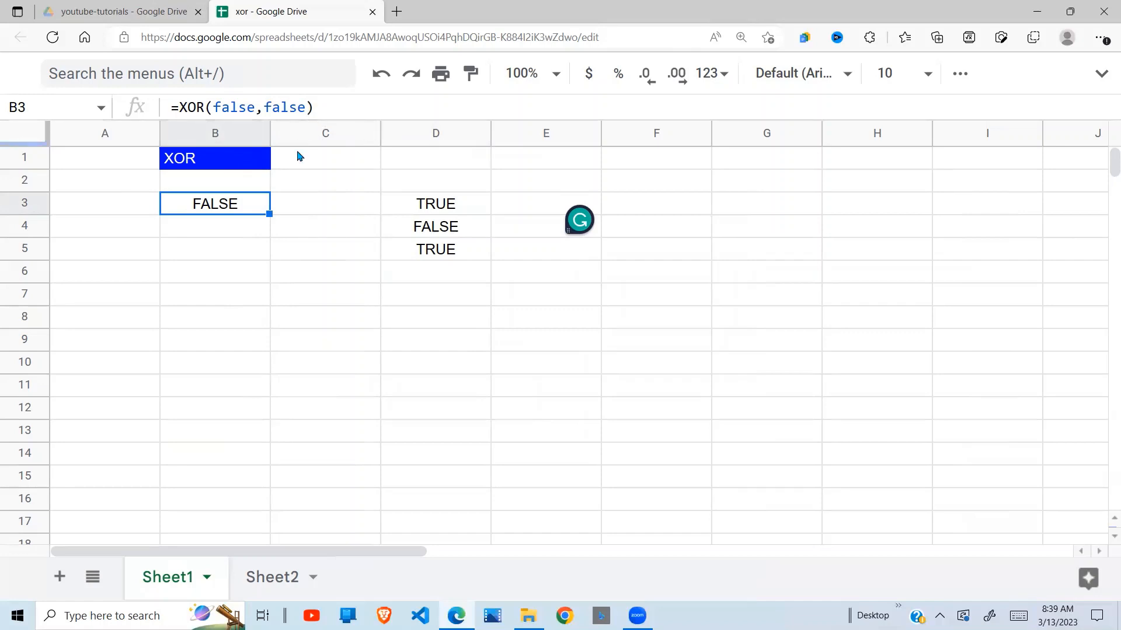
click(248, 228)
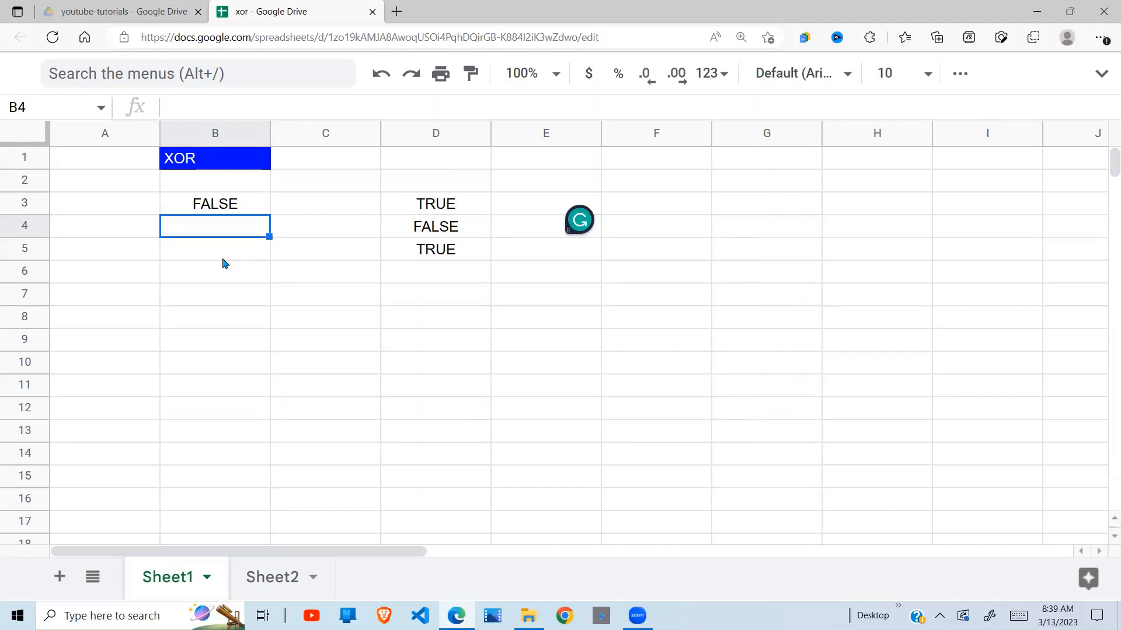
Change the first argument of the XOR formula in cell B3 to true, giving =XOR(true,false).
click(231, 207)
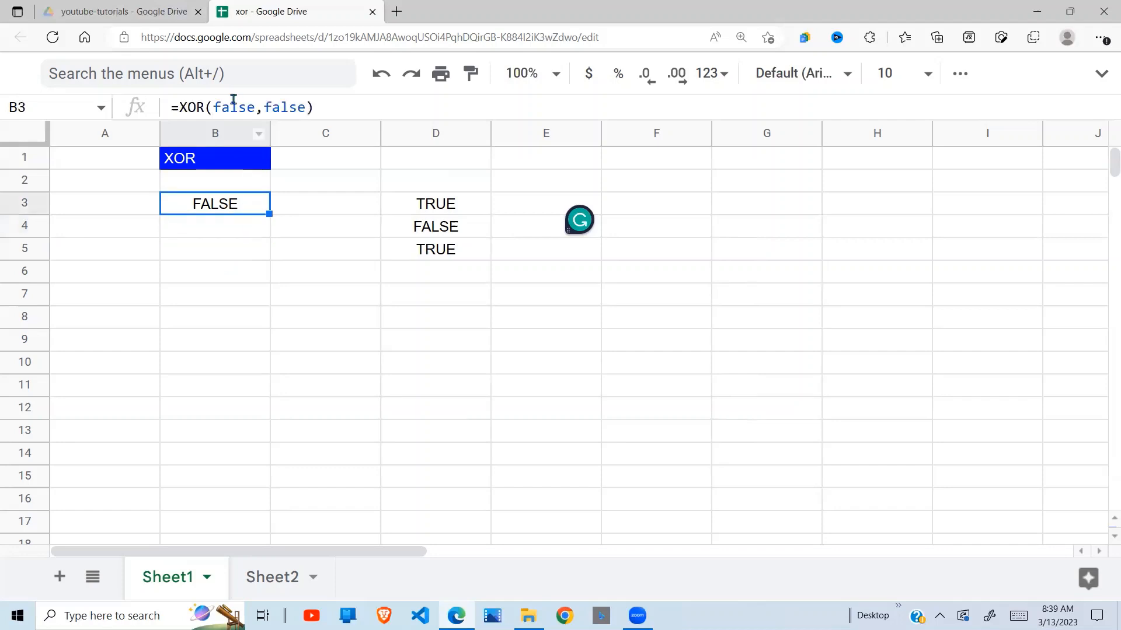
click(255, 111)
key(BackSpace)
key(BackSpace)
key(BackSpace)
key(BackSpace)
key(BackSpace)
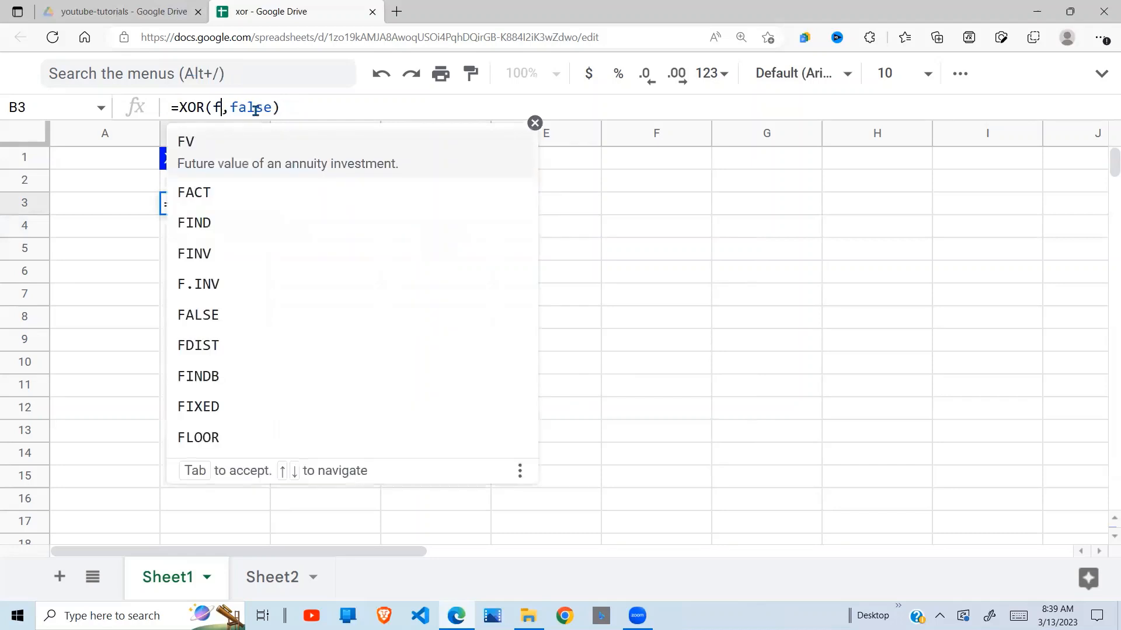
text(true)
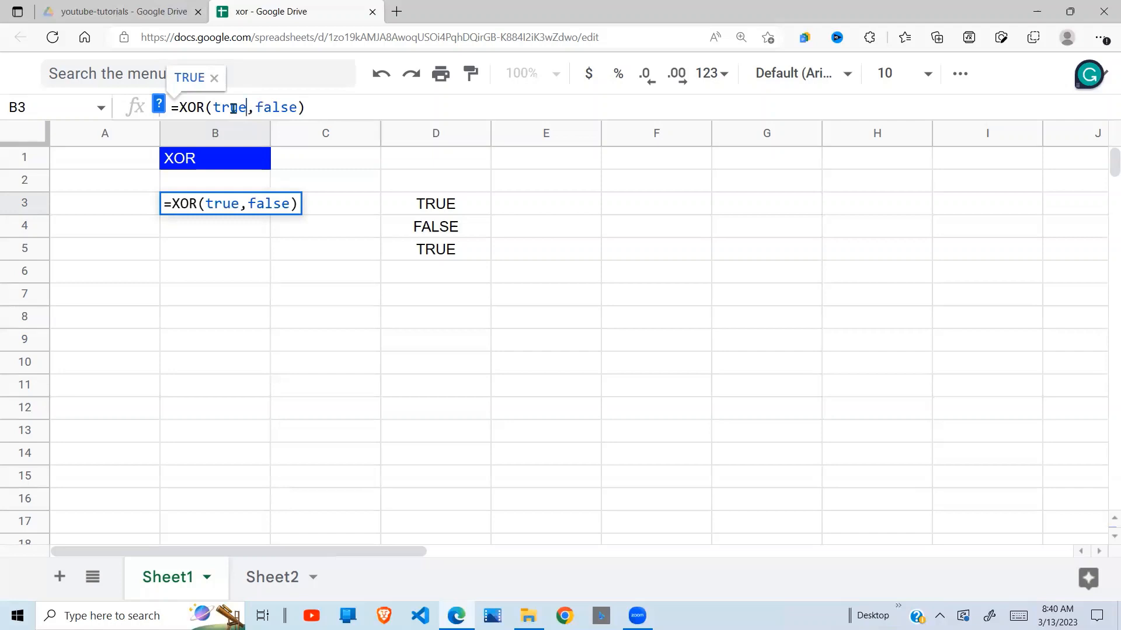
key(Return)
click(215, 209)
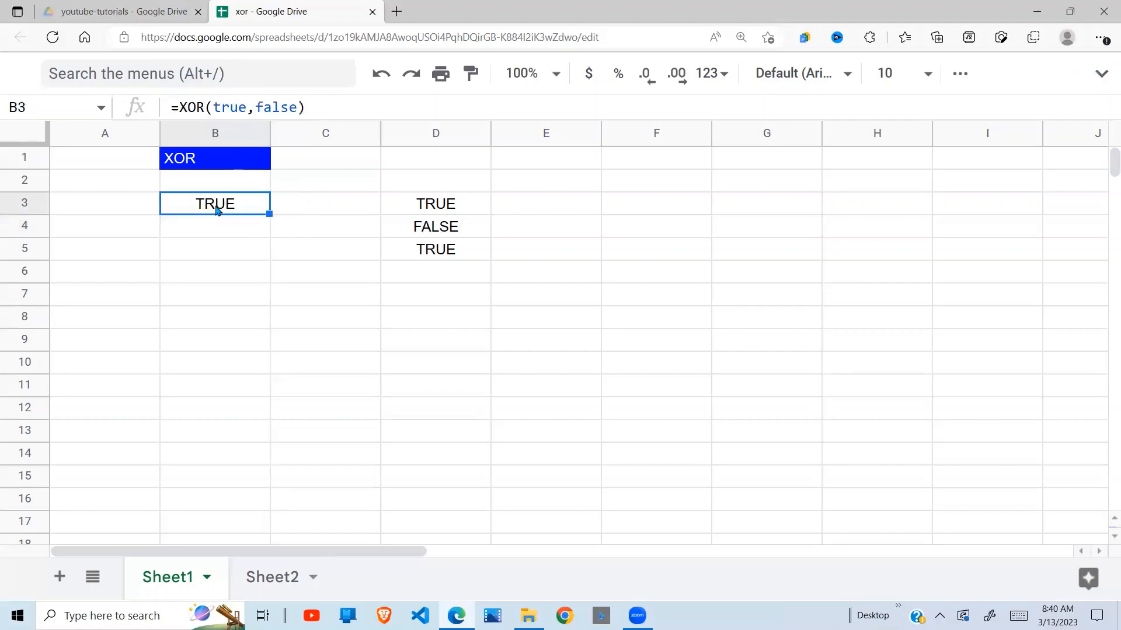
Change the third argument of the XOR formula in cell D3 to false, giving =xor(true,true,false).
click(441, 205)
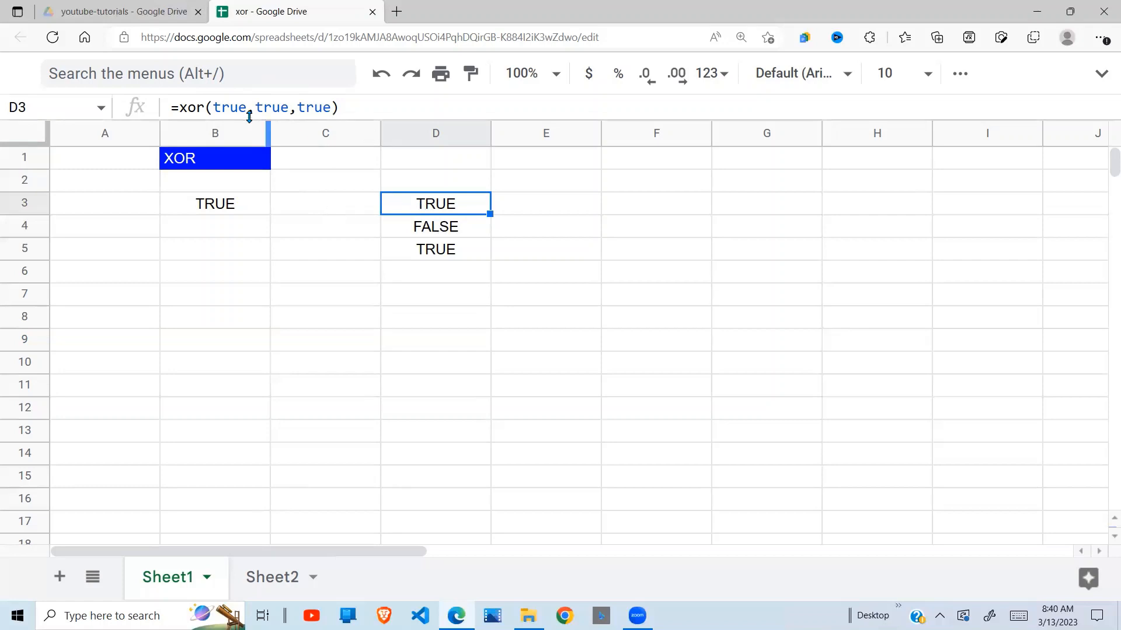
click(331, 109)
key(BackSpace)
key(BackSpace)
key(BackSpace)
key(BackSpace)
text(false)
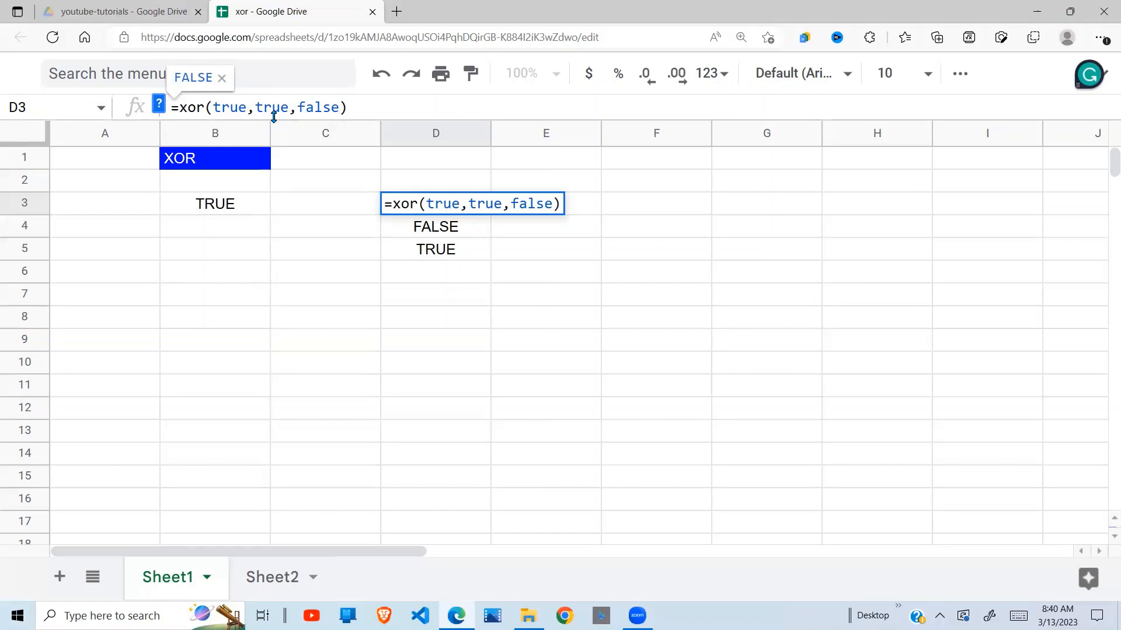
key(Return)
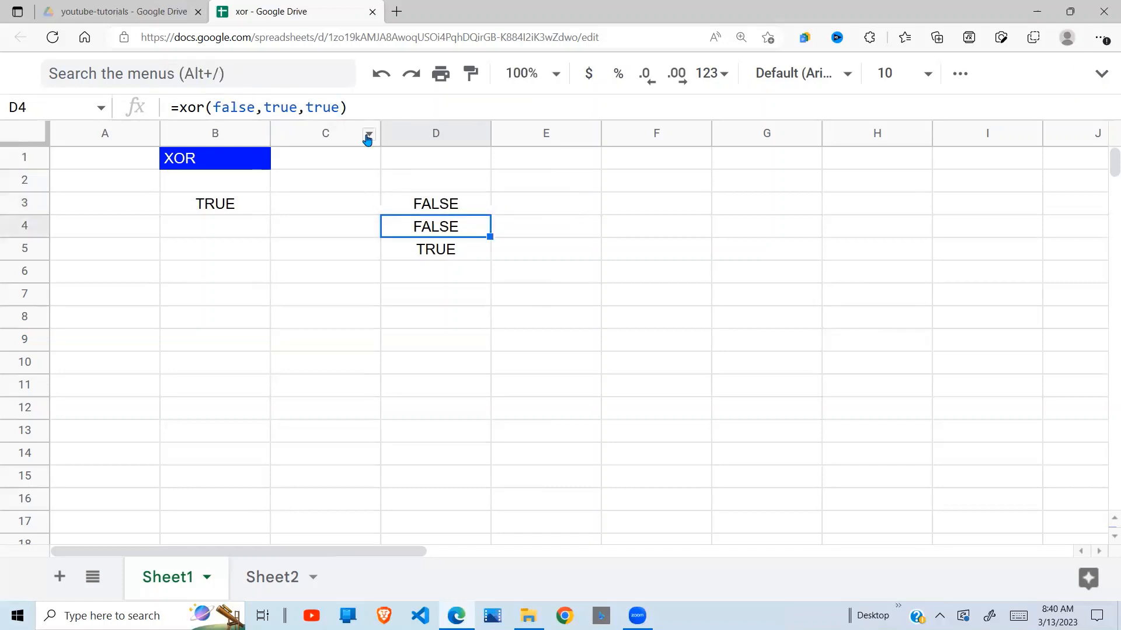
click(434, 209)
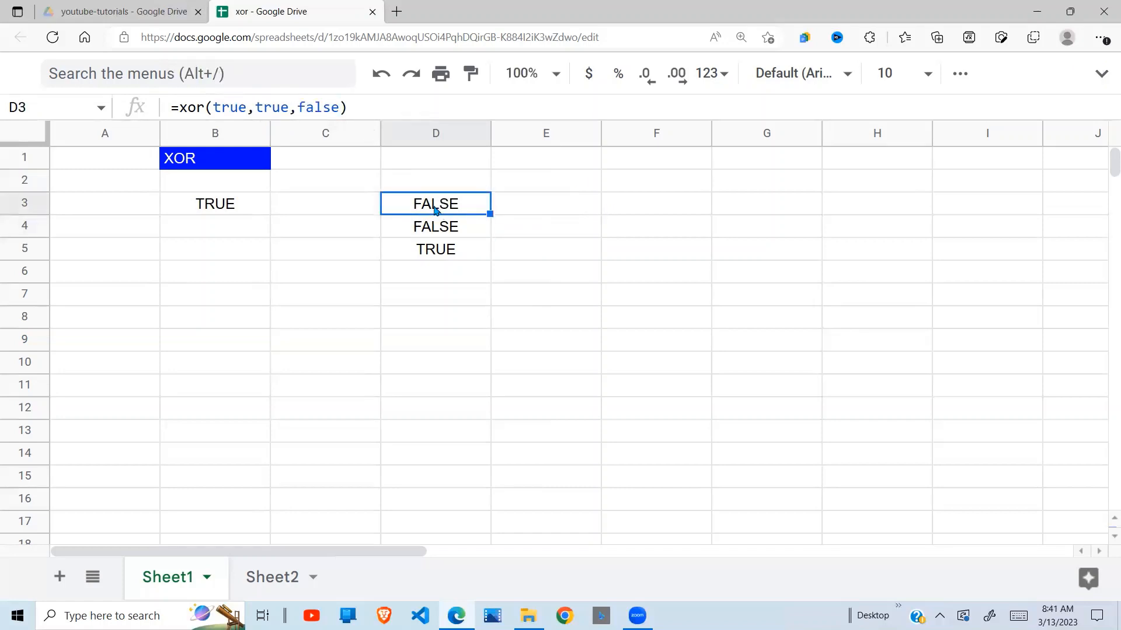
Review the three-argument XOR formulas and their results in cells D4, D5 and D3.
click(454, 229)
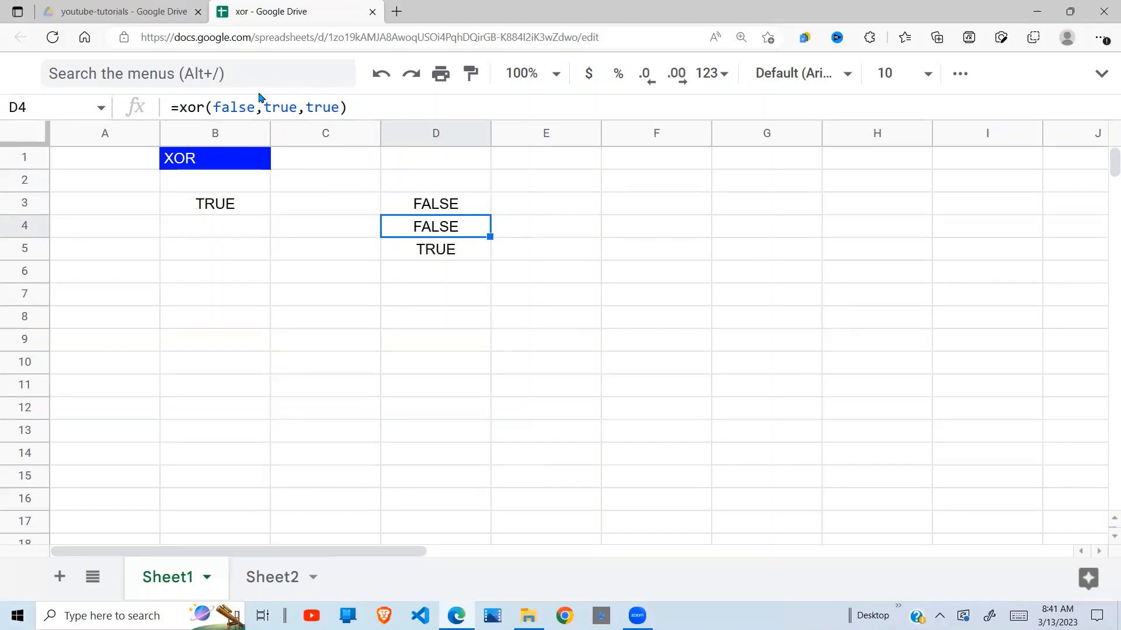
click(446, 251)
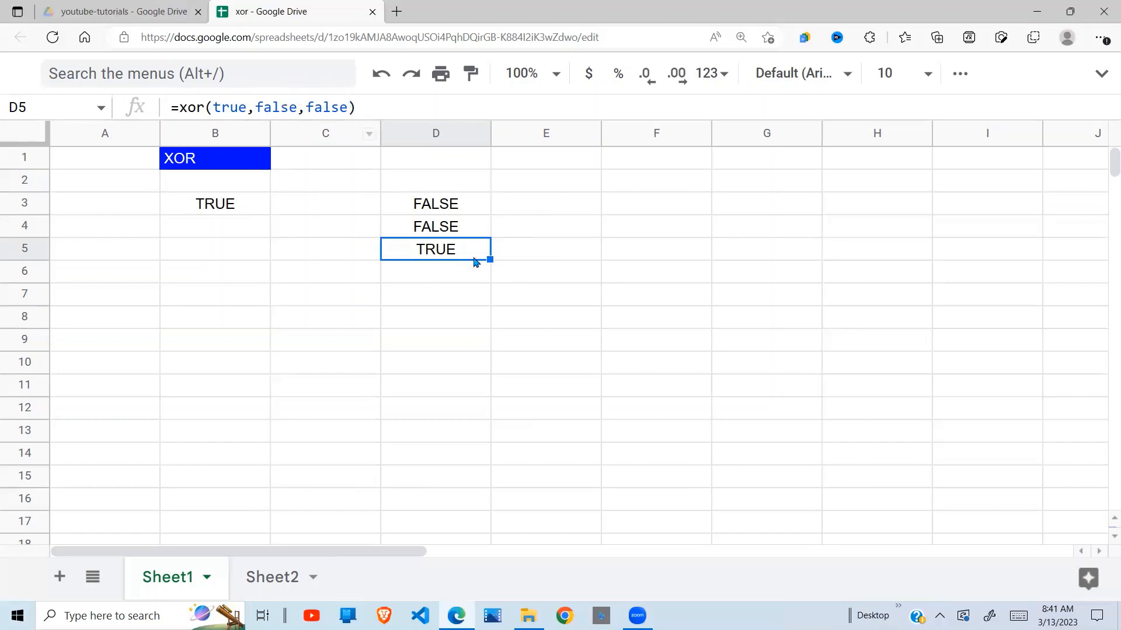
click(341, 293)
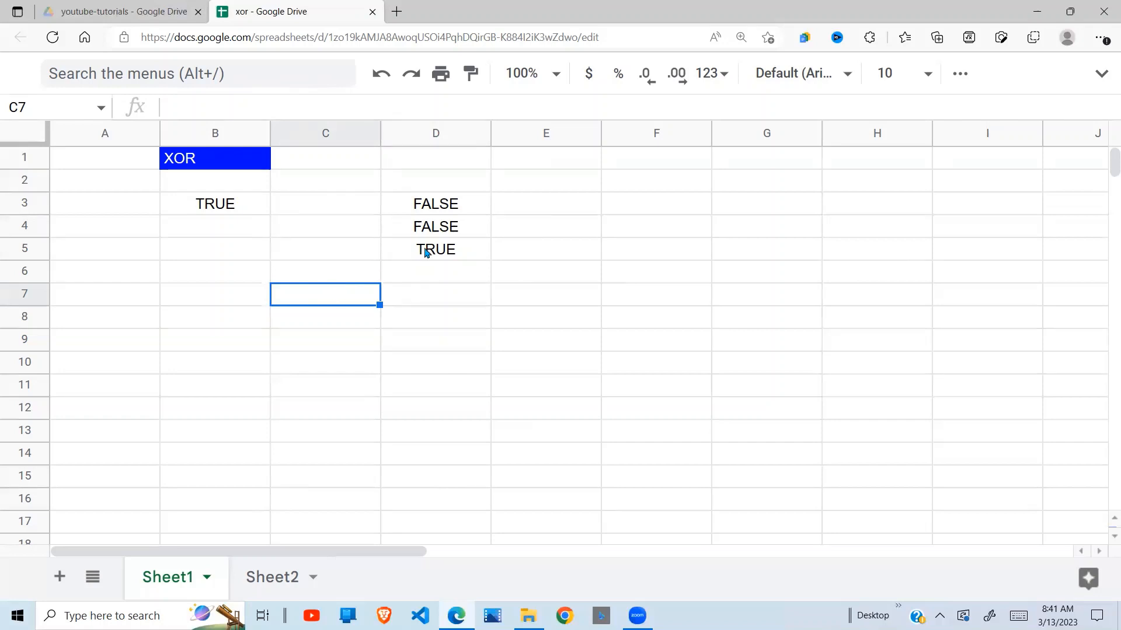
click(453, 208)
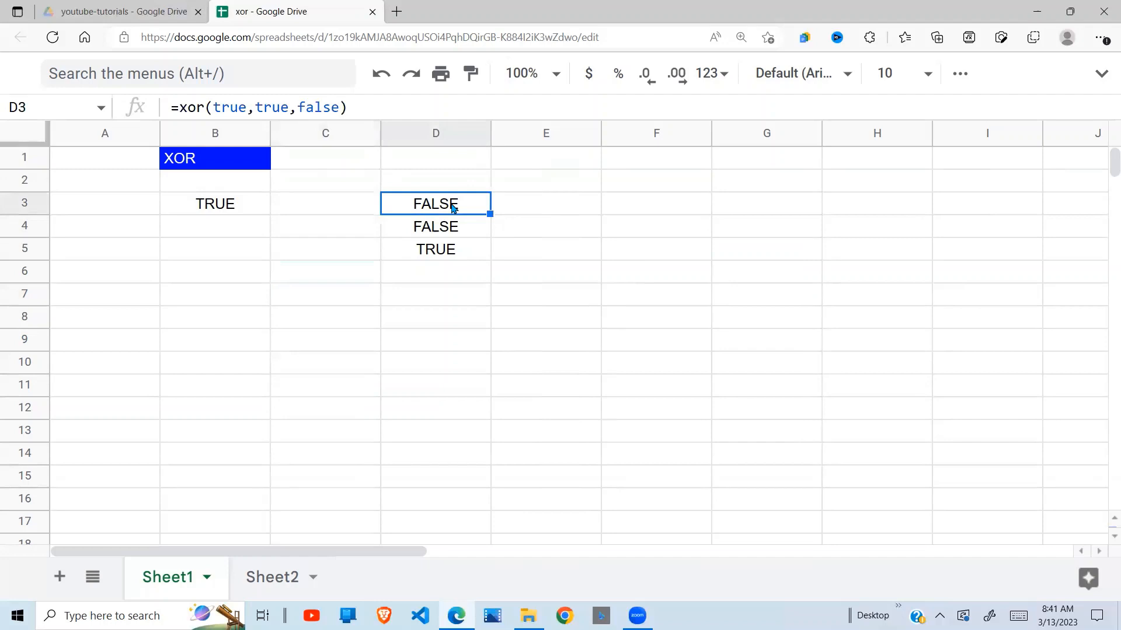
click(254, 281)
click(222, 384)
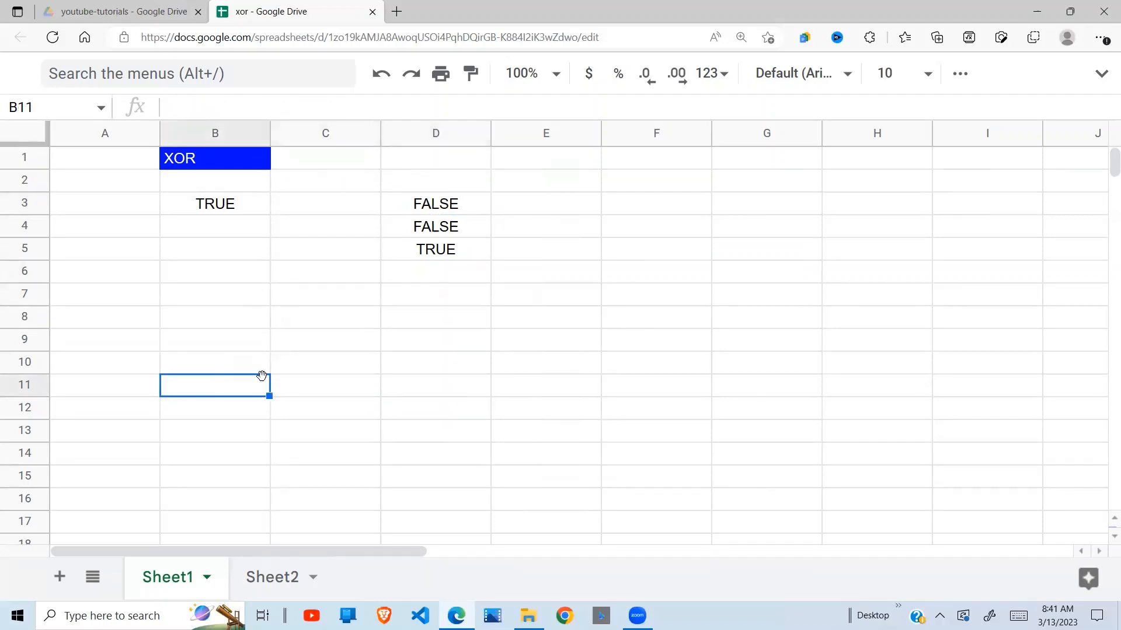
click(291, 391)
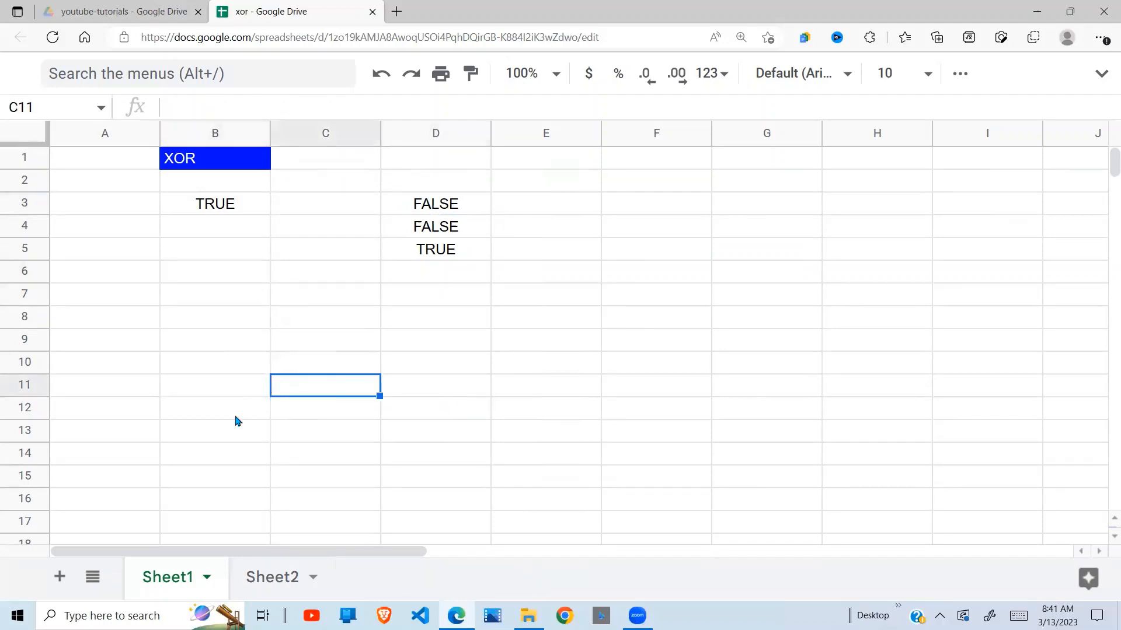
Switch to Sheet2 and go to the CASE 1 conditional formatting section in its first rows.
click(278, 587)
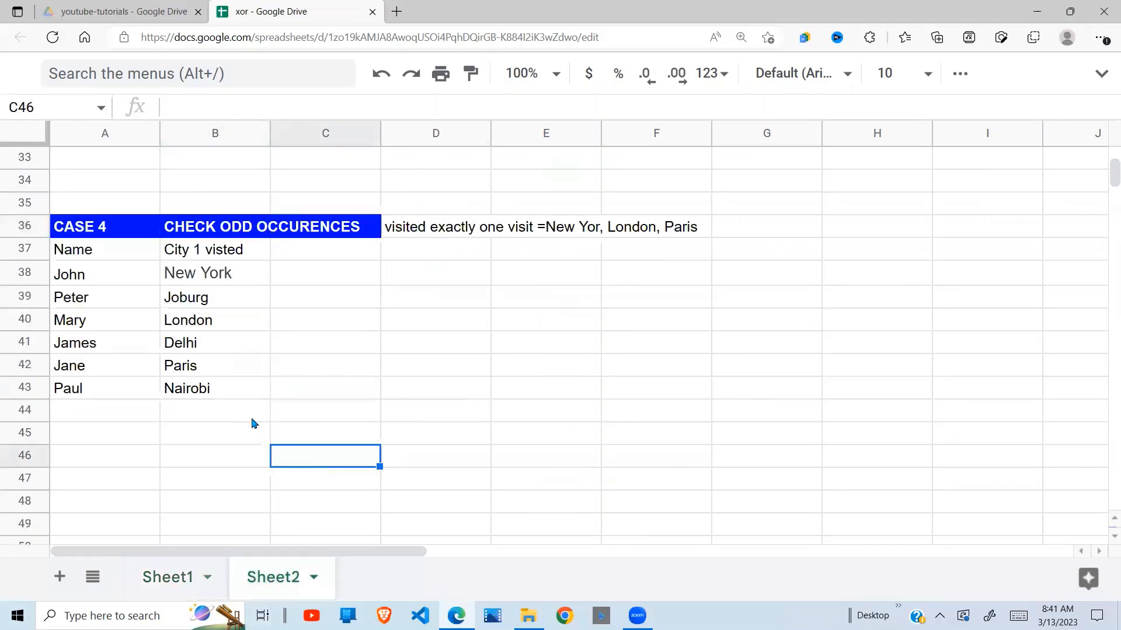
key(Up)
key(Up)
key(Up)
key(Up)
key(Up)
key(Up)
key(Up)
key(Up)
key(Up)
key(Up)
key(Up)
key(Up)
key(Up)
key(Up)
key(Up)
key(Up)
key(Up)
key(Up)
key(Up)
key(Up)
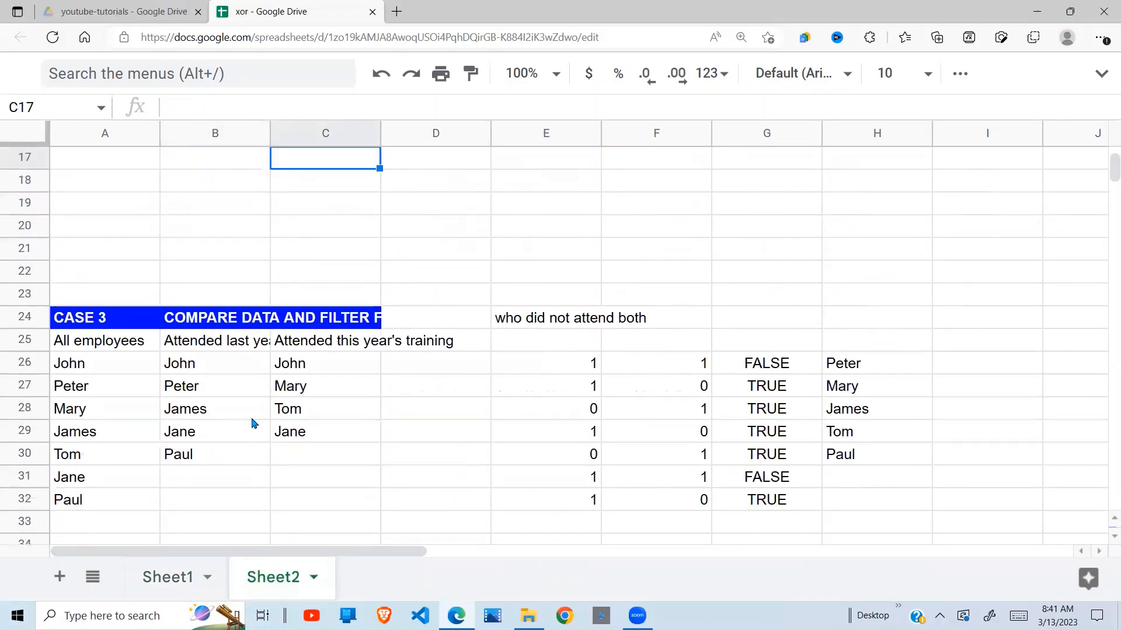
key(Up)
key(Up)
key(Up)
key(Up)
key(Up)
key(Up)
key(Up)
key(Up)
key(Up)
key(Up)
key(Up)
key(Up)
key(Up)
key(Up)
key(Up)
key(Up)
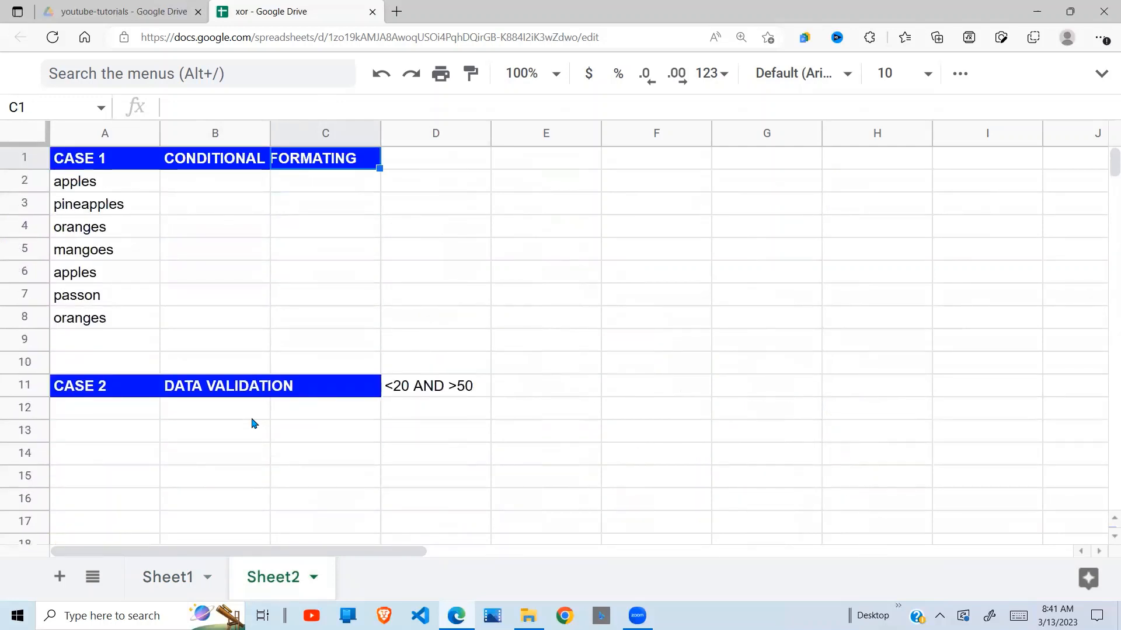
Examine the CASE 1 heading in A1:C1 and the fruit list in A2:A8.
click(181, 319)
click(122, 182)
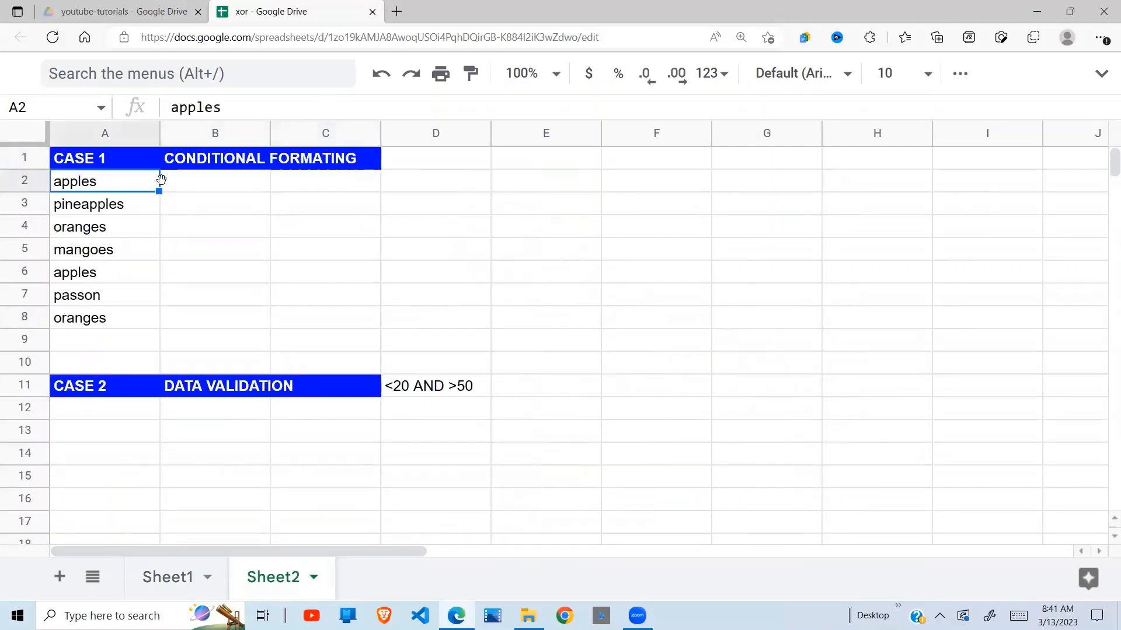
drag(113, 168, 372, 160)
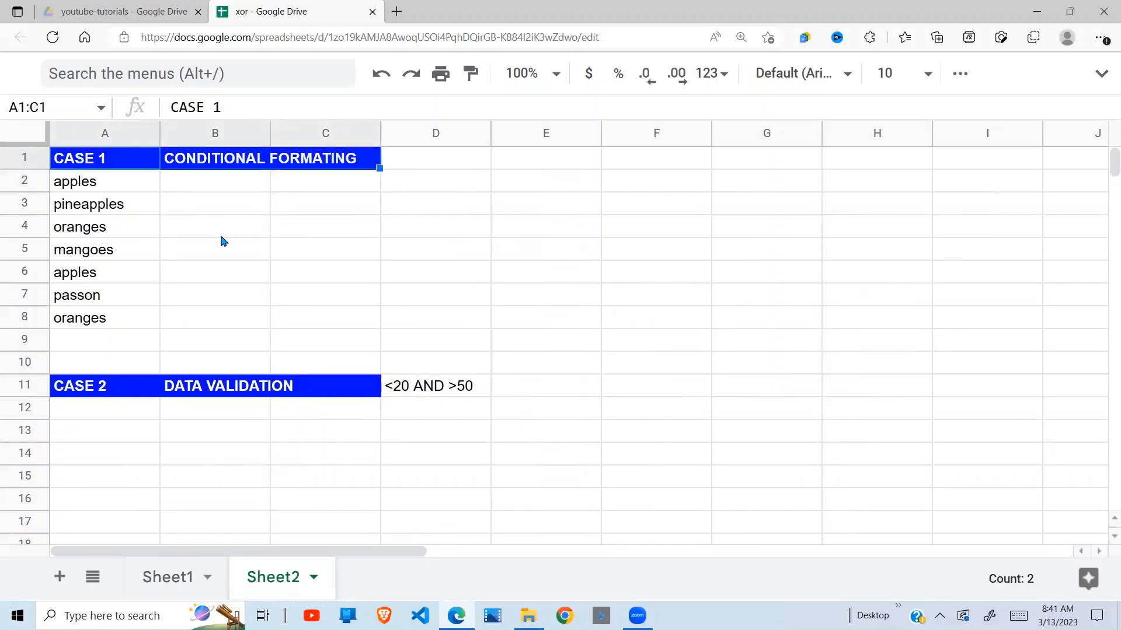
click(188, 253)
drag(111, 191, 125, 321)
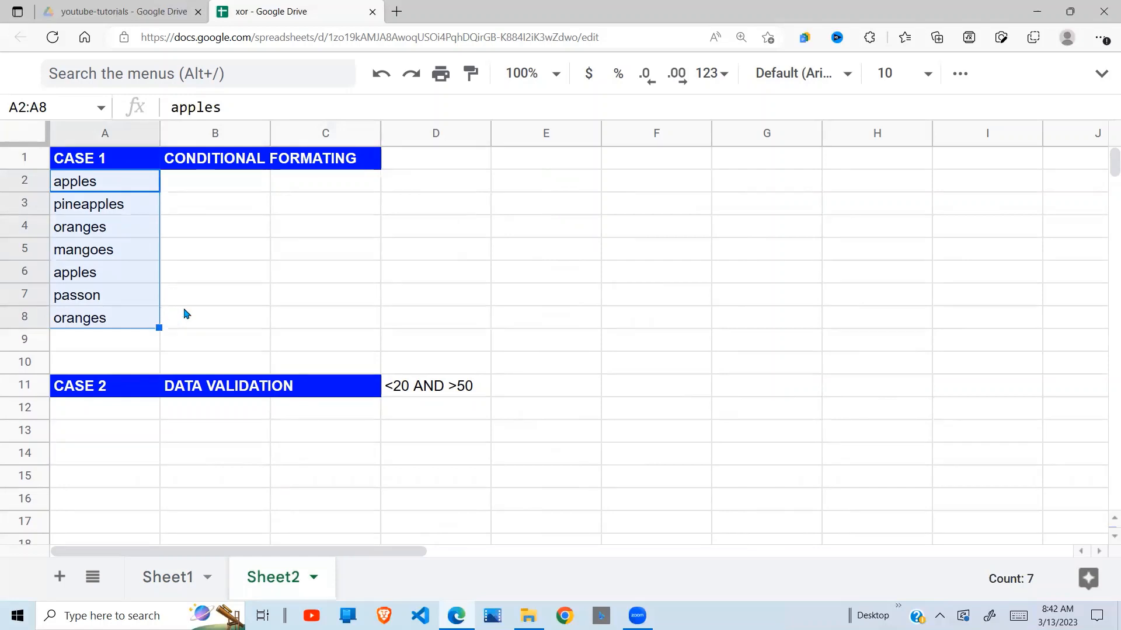
click(185, 191)
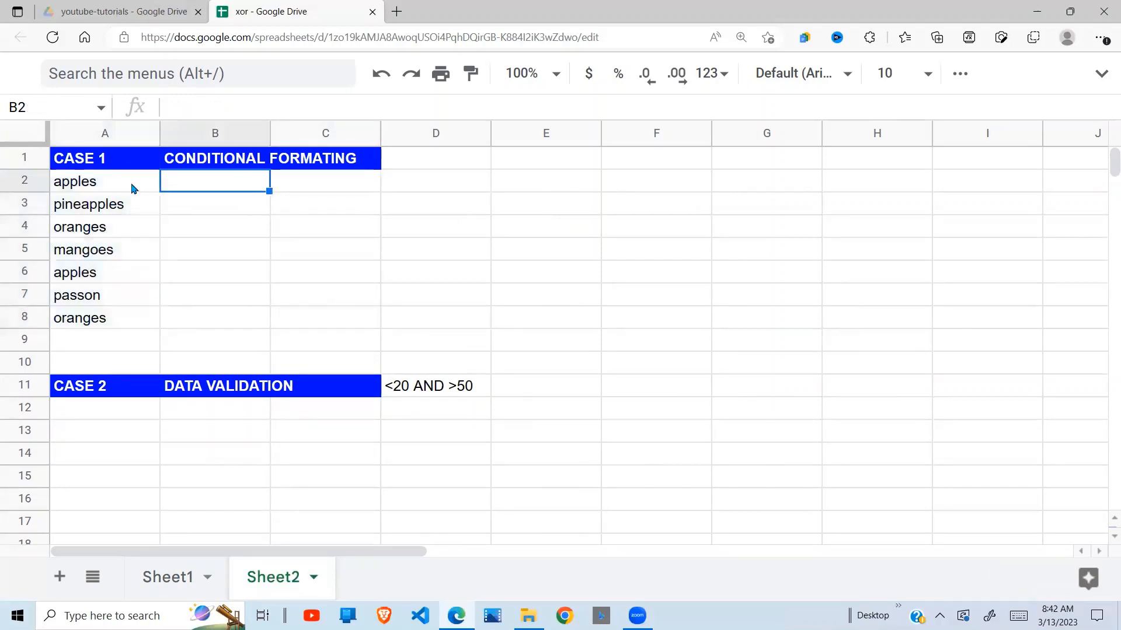
Enter the criteria note apples,oranges in cell D1 beside the CASE 1 heading.
click(487, 167)
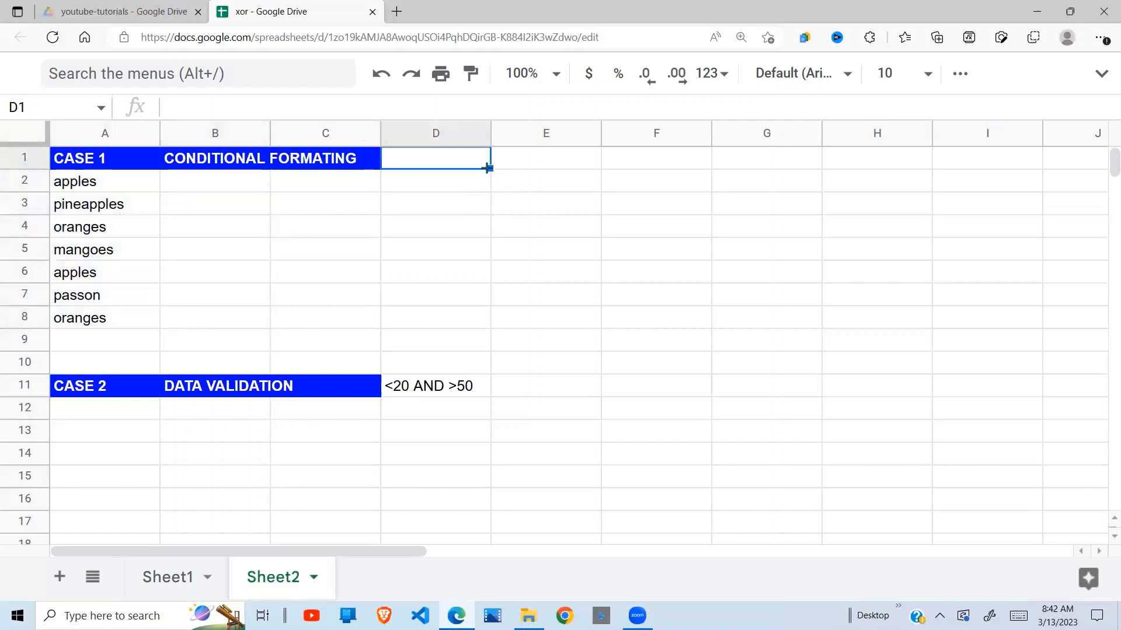
text(apples)
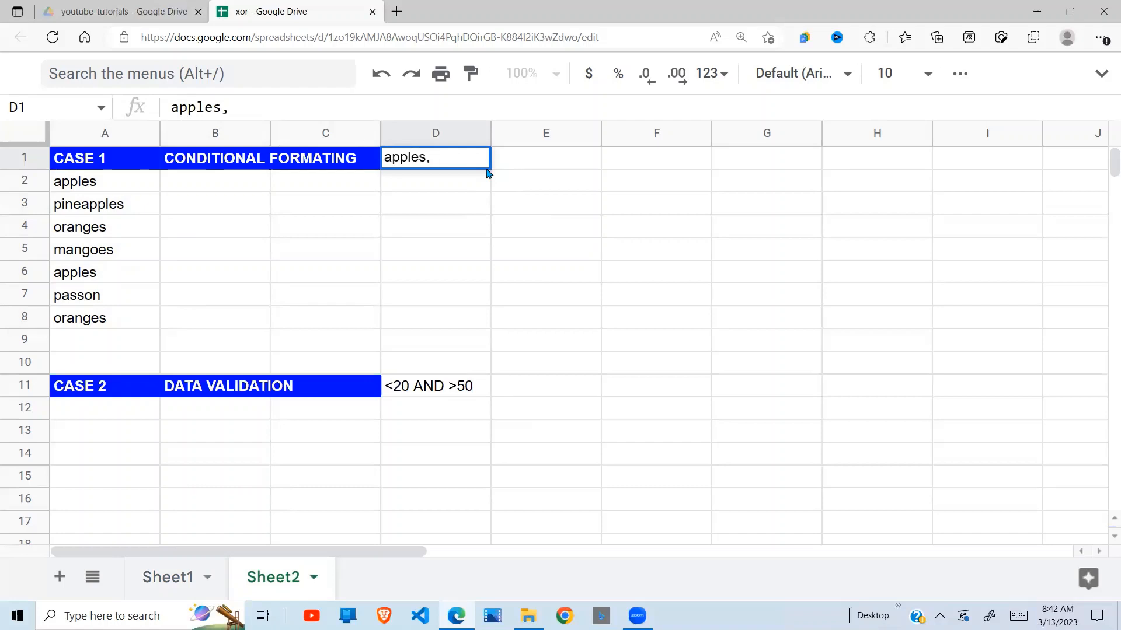
text(,oranges)
key(Return)
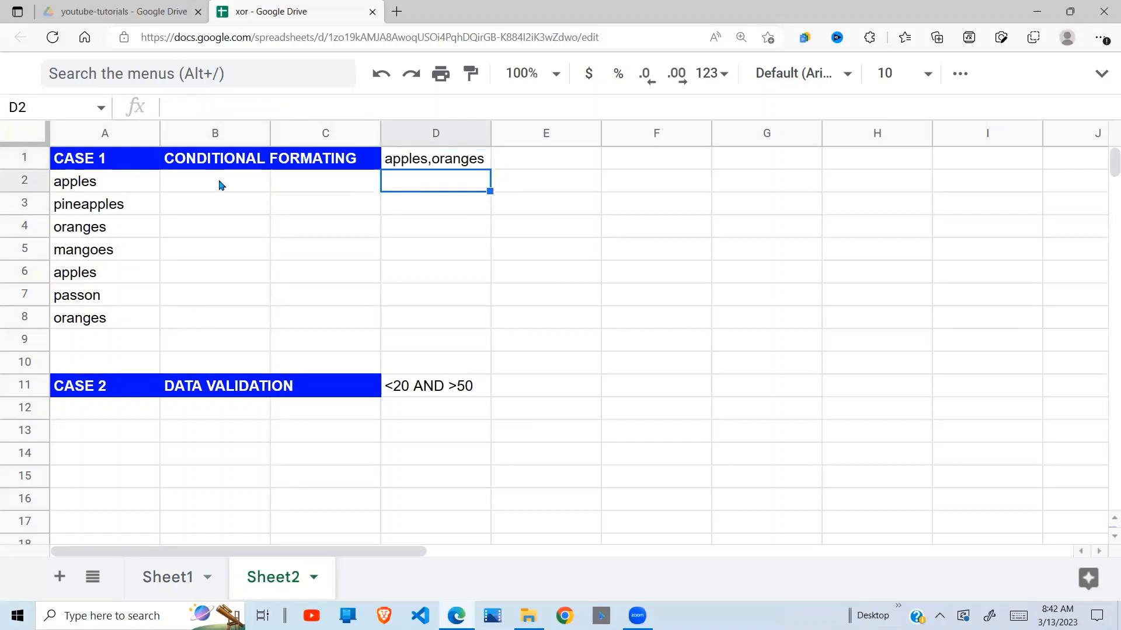
Compare the apples and oranges entries in cells A2 and A4 with the criteria note in D1.
click(171, 184)
click(132, 189)
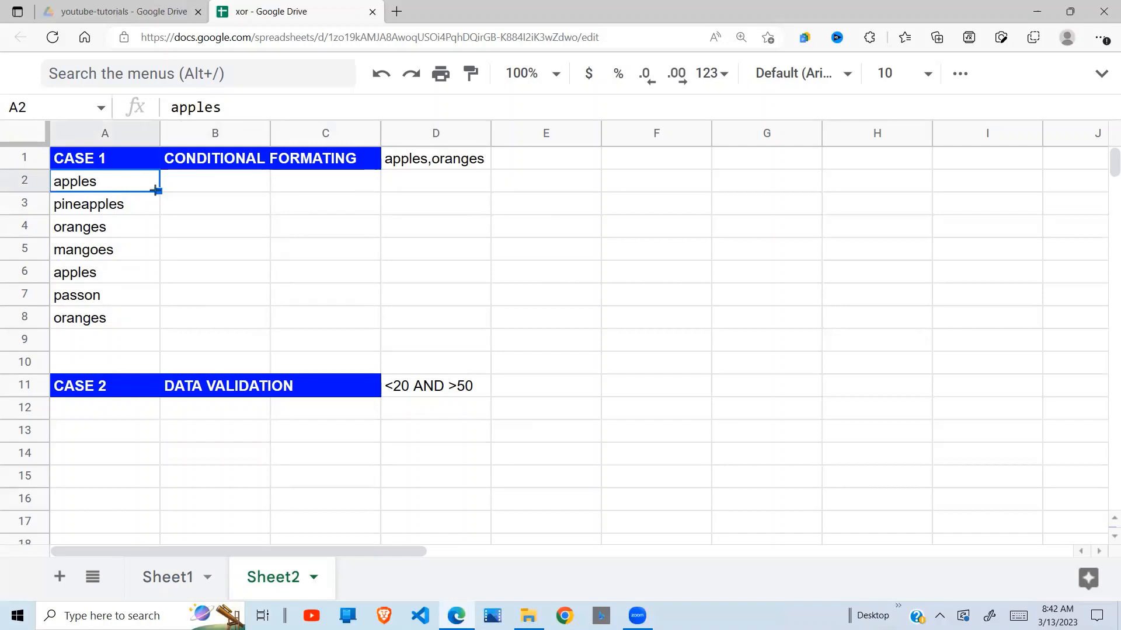
click(119, 226)
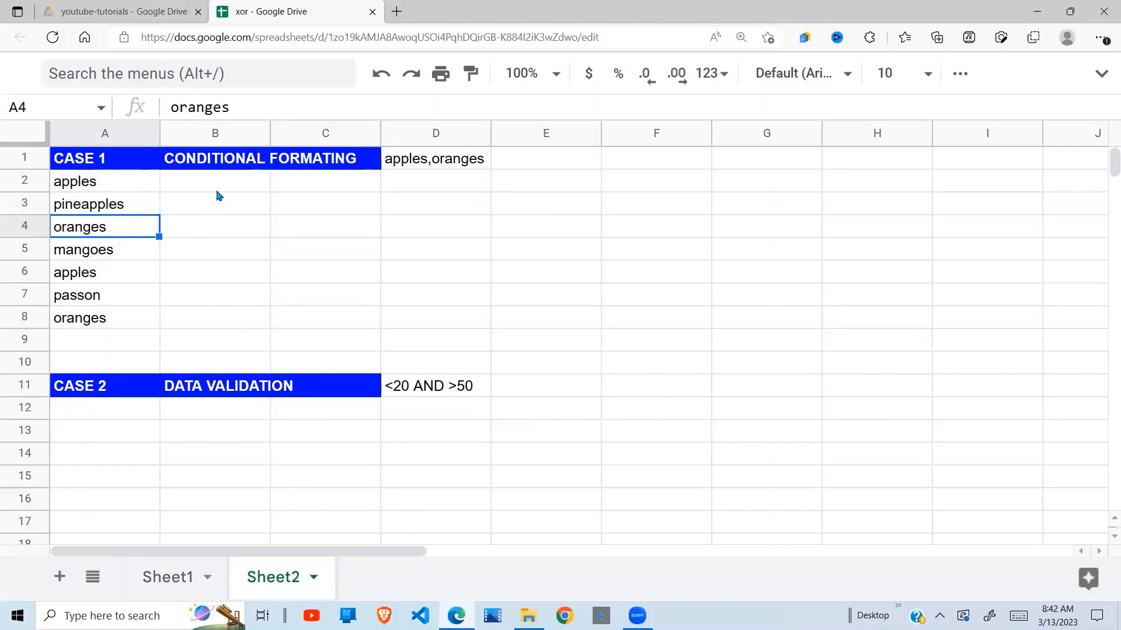
click(251, 186)
click(446, 169)
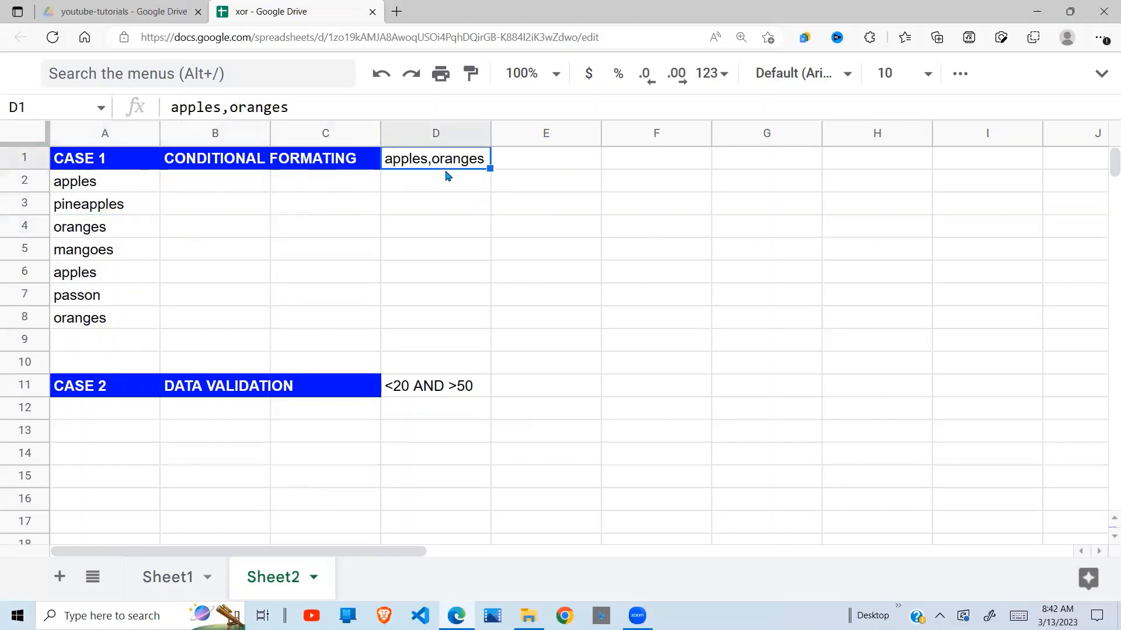
Write the formula =xor(A2="apples","oranges") in cell D2, below the apples,oranges note.
click(427, 188)
text(=xor)
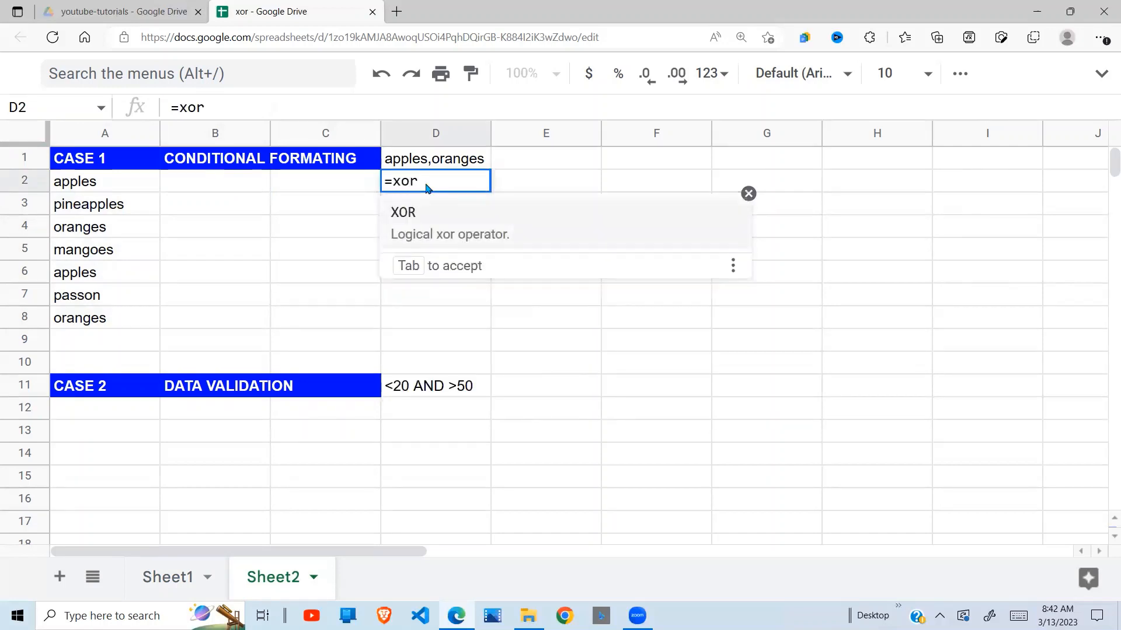
text(()
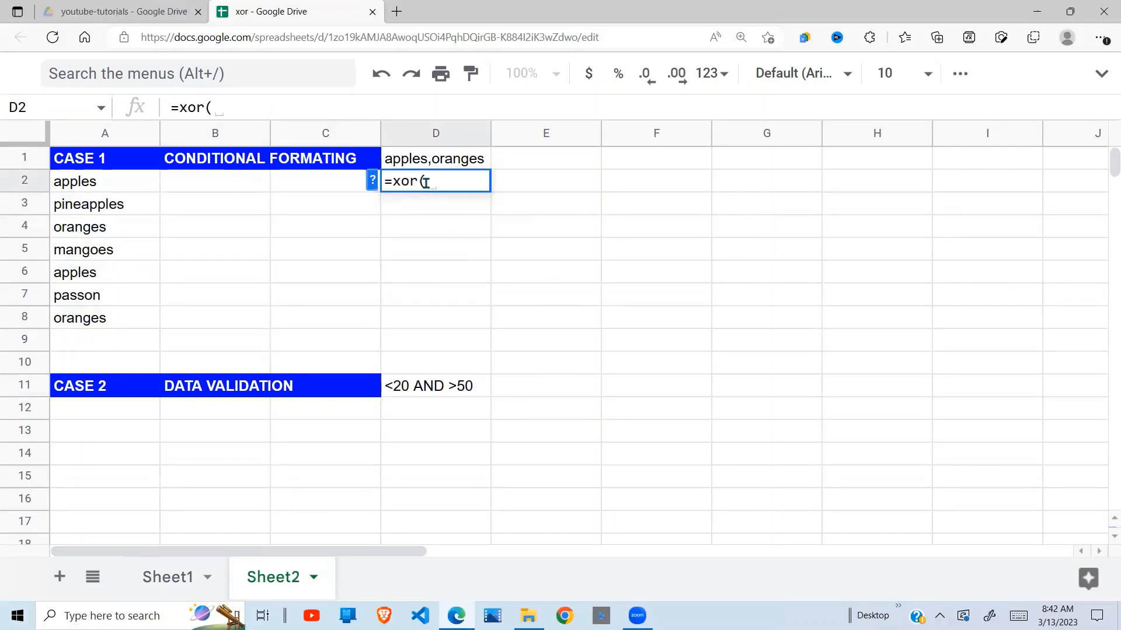
click(85, 190)
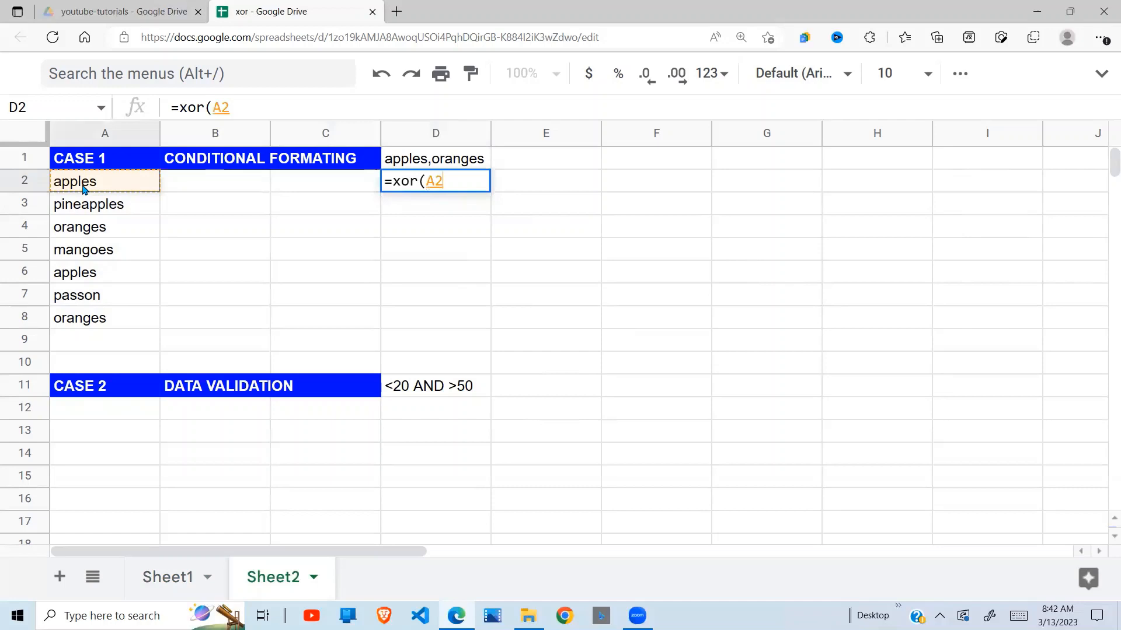
text(="apples)
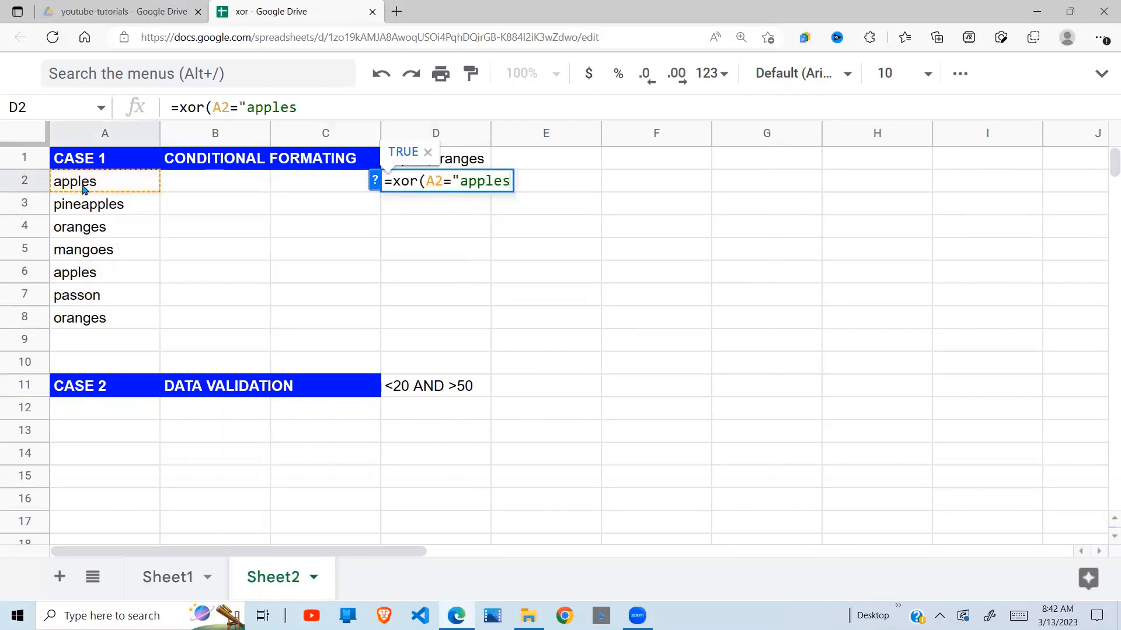
text(")
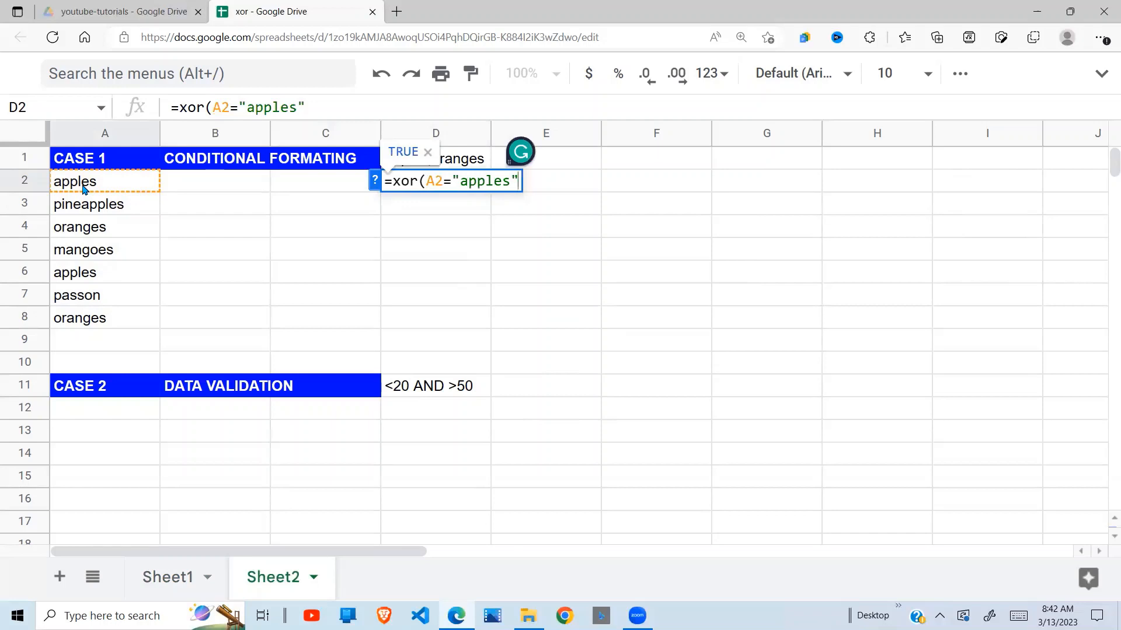
text(,)
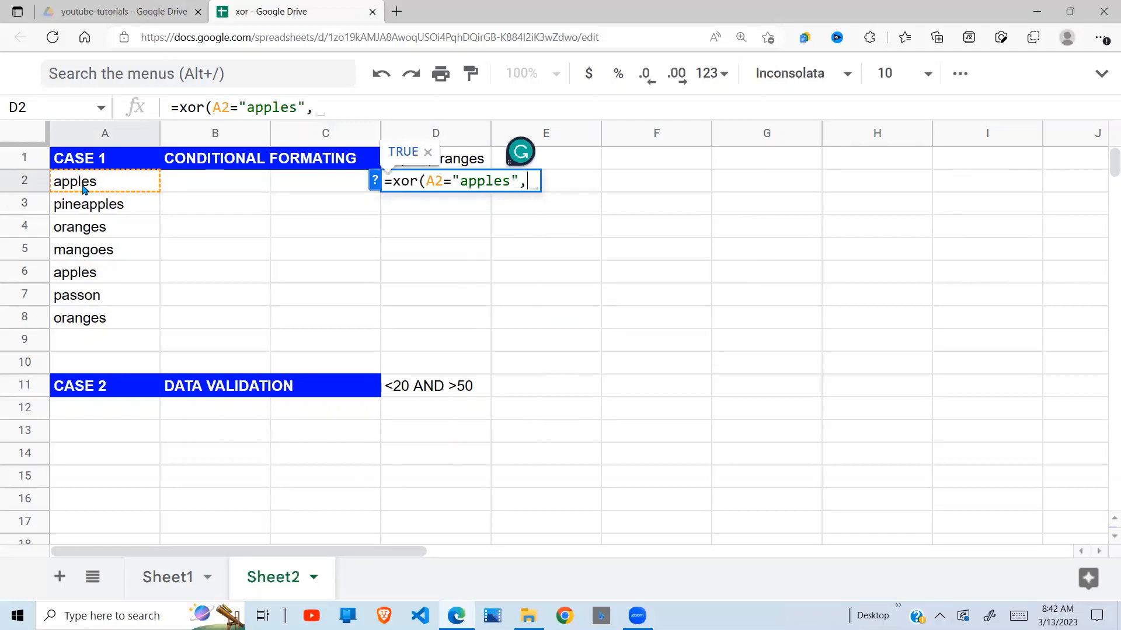
text(")
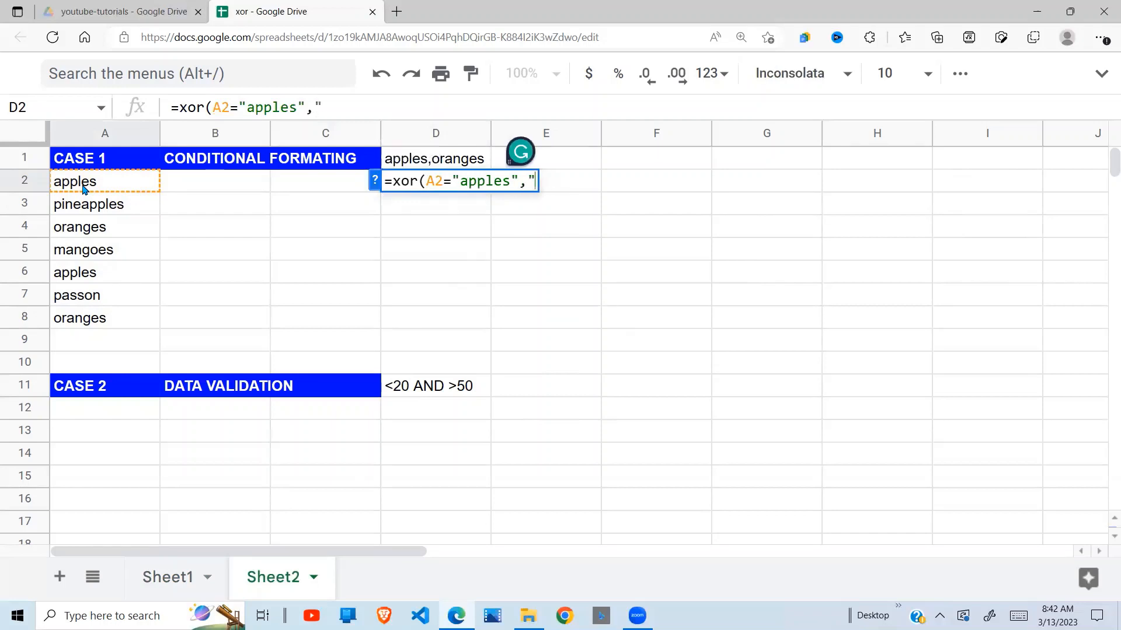
text(orange)
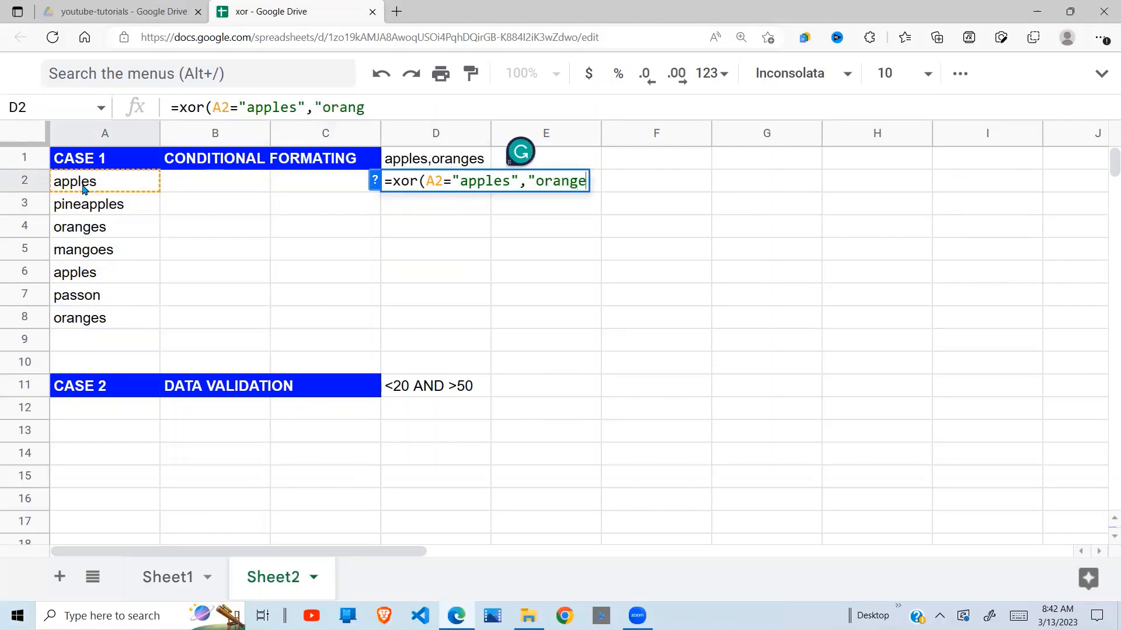
text(s"))
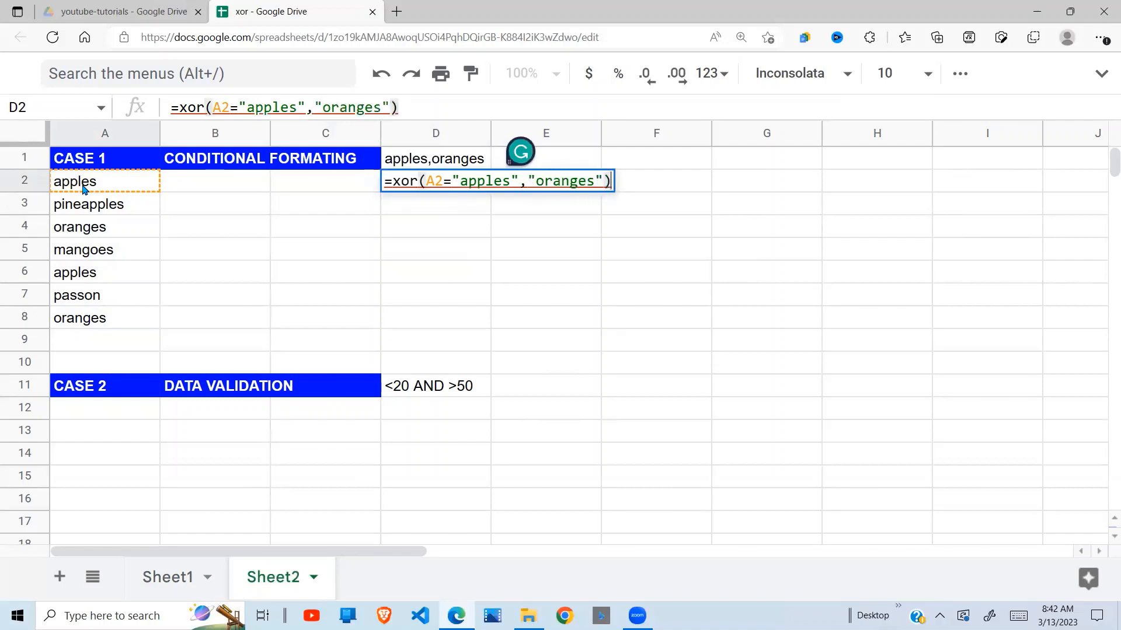
Correct the D2 formula to =xor(A2="apples",A2="oranges") and fill it down through D8.
click(527, 182)
text(A2)
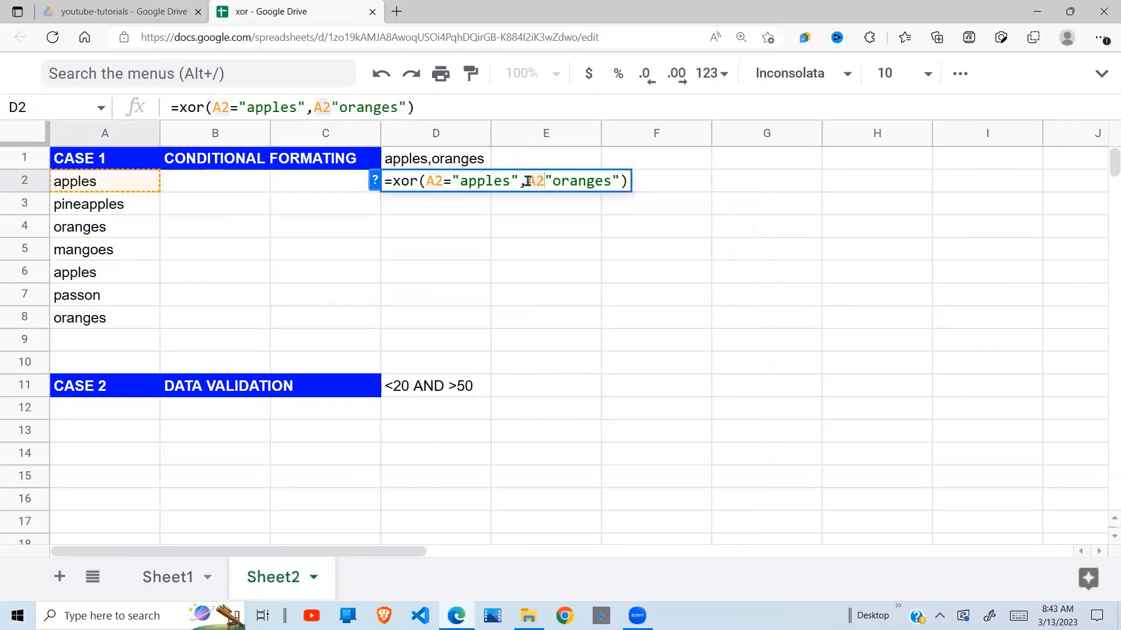
text(=)
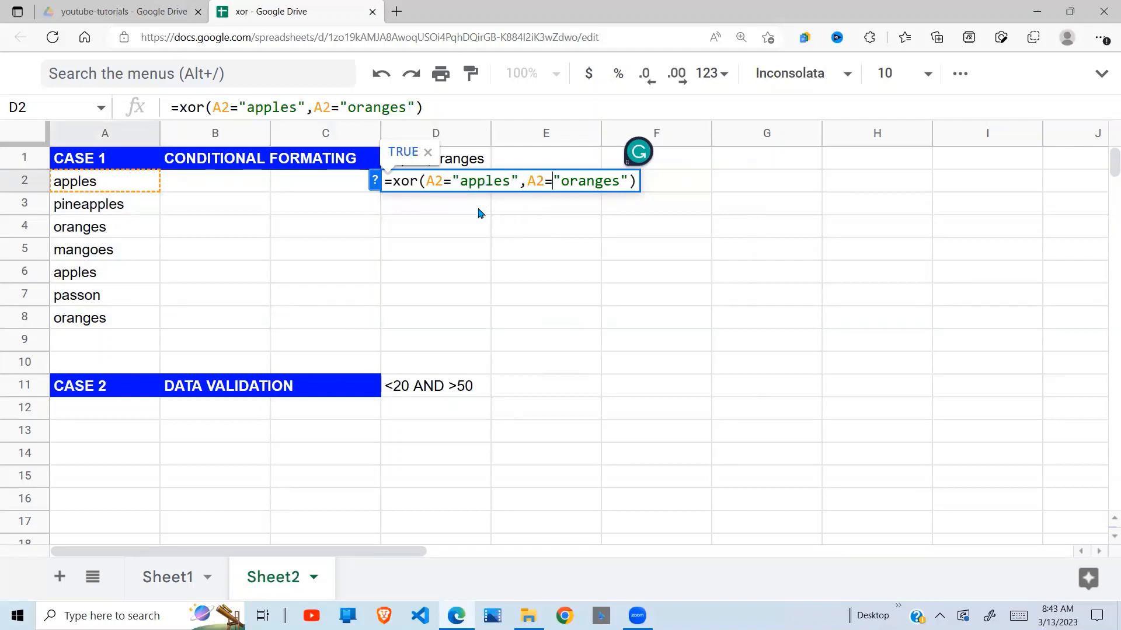
key(Return)
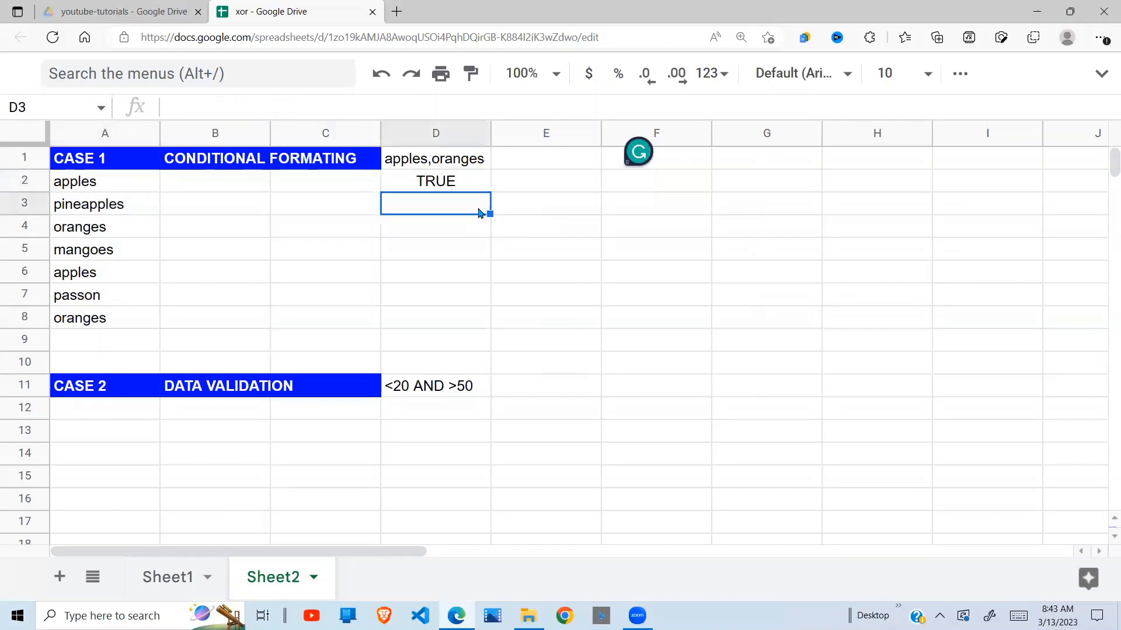
click(461, 181)
drag(490, 191, 481, 332)
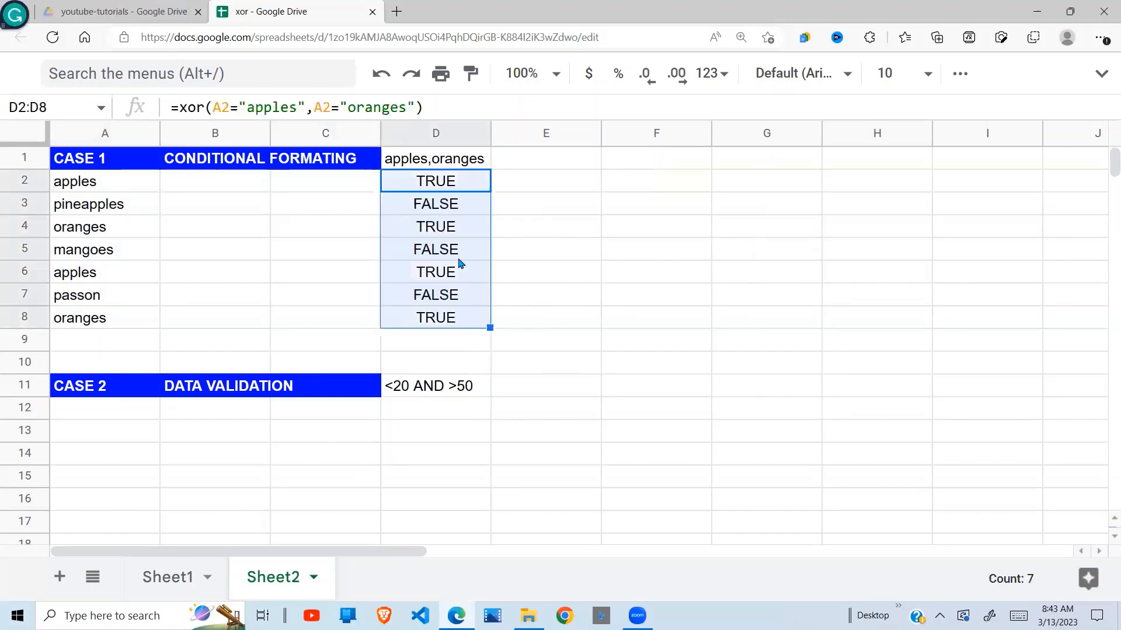
Compare the XOR results in column D with the fruit names in column A for rows 2, 4, 5 and 7.
click(442, 225)
click(440, 181)
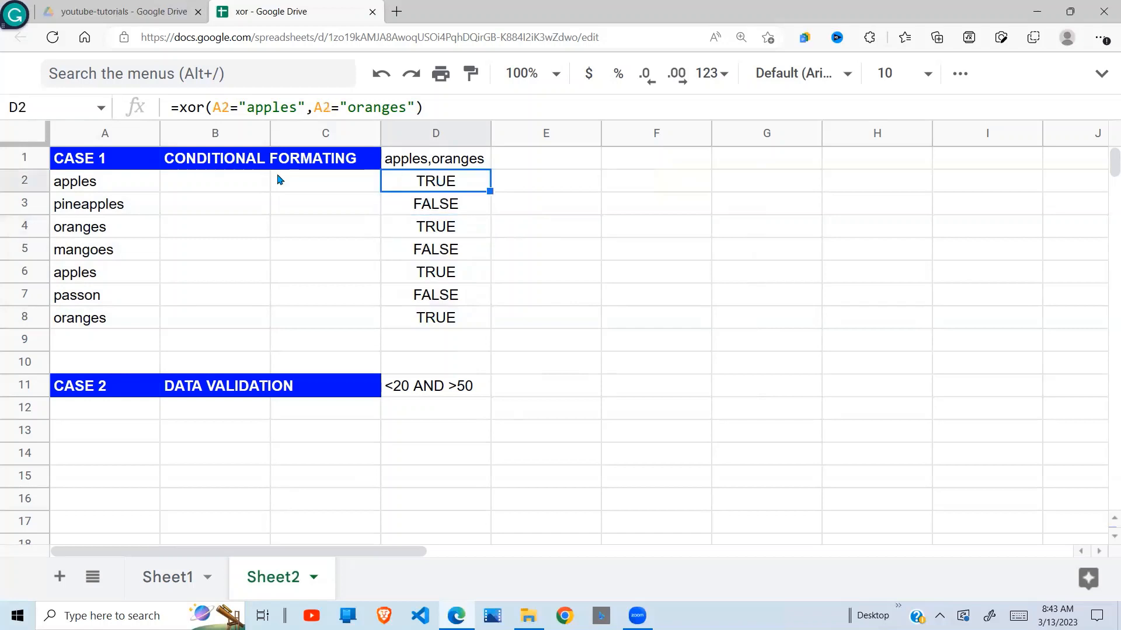
click(132, 189)
click(447, 181)
click(80, 231)
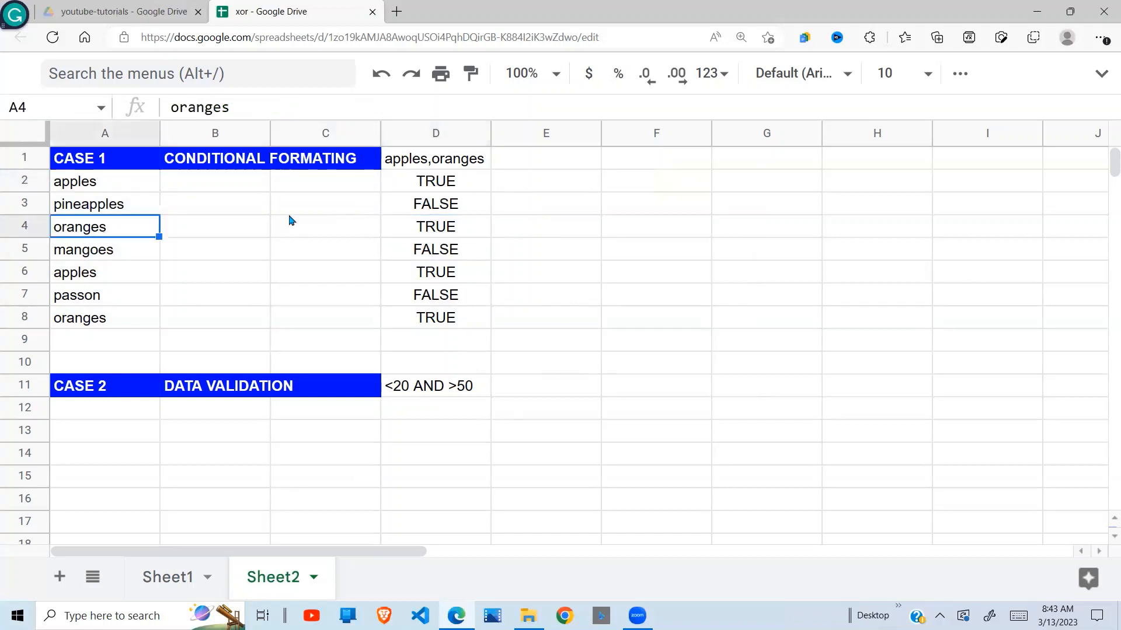
click(438, 213)
click(433, 226)
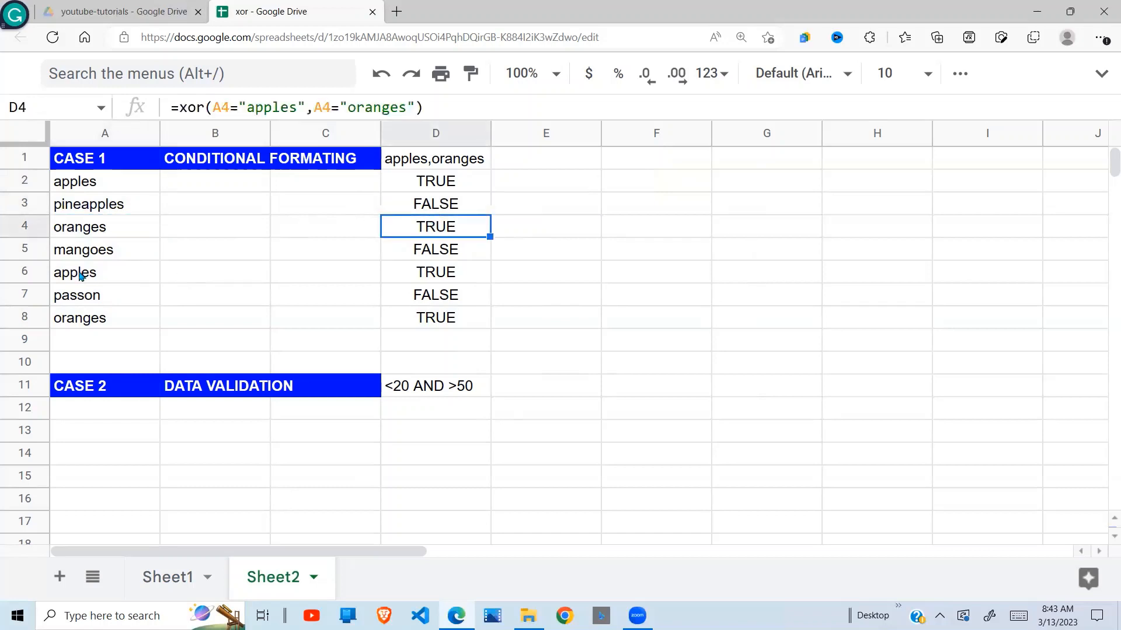
click(392, 252)
drag(97, 253, 463, 250)
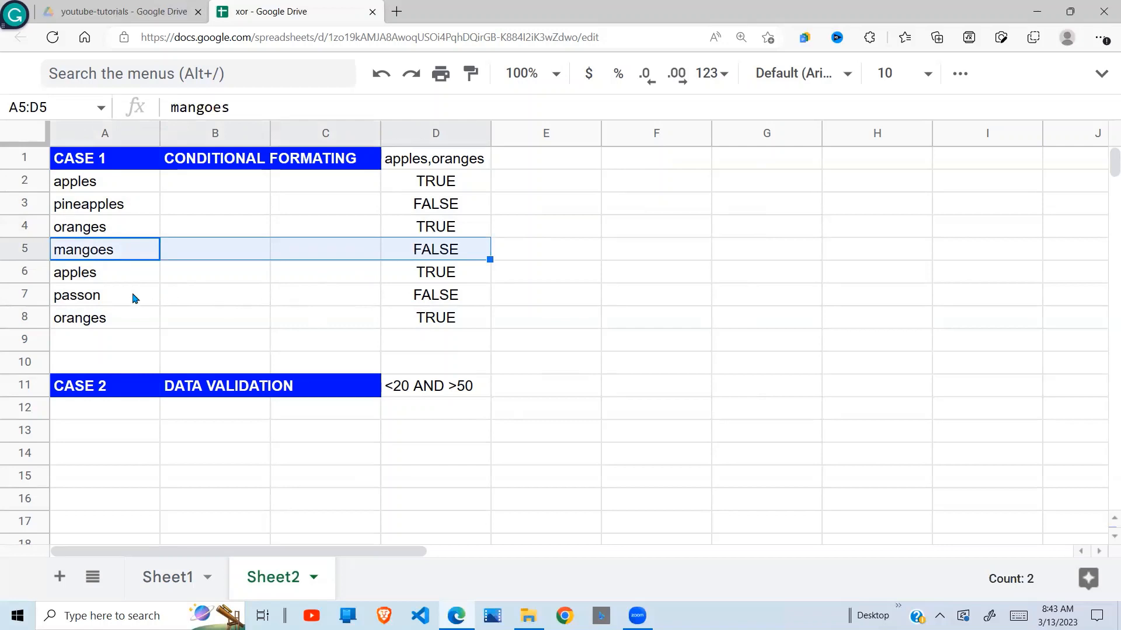
drag(132, 295, 445, 295)
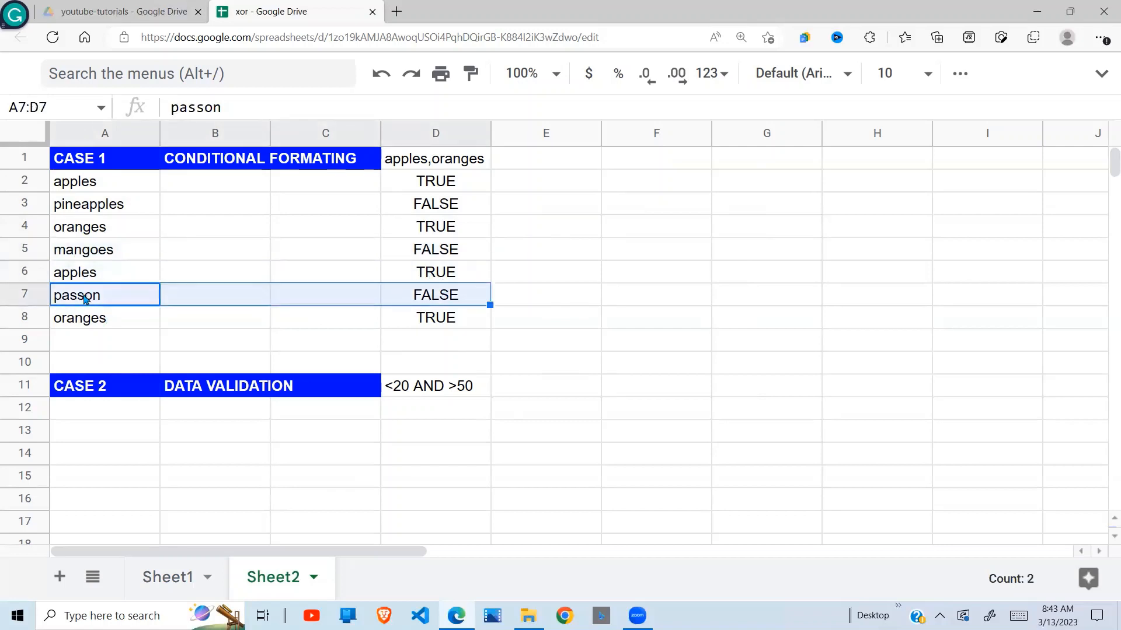
Correct the misspelled fruit name in cell A7 to passion.
double_click(85, 298)
text(i)
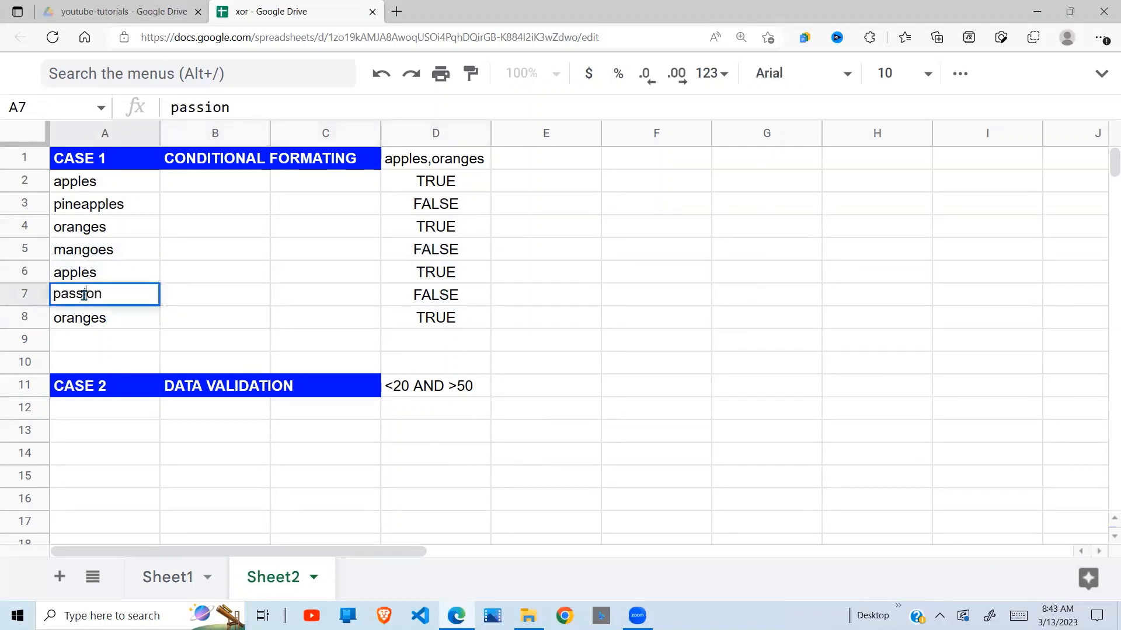
key(Return)
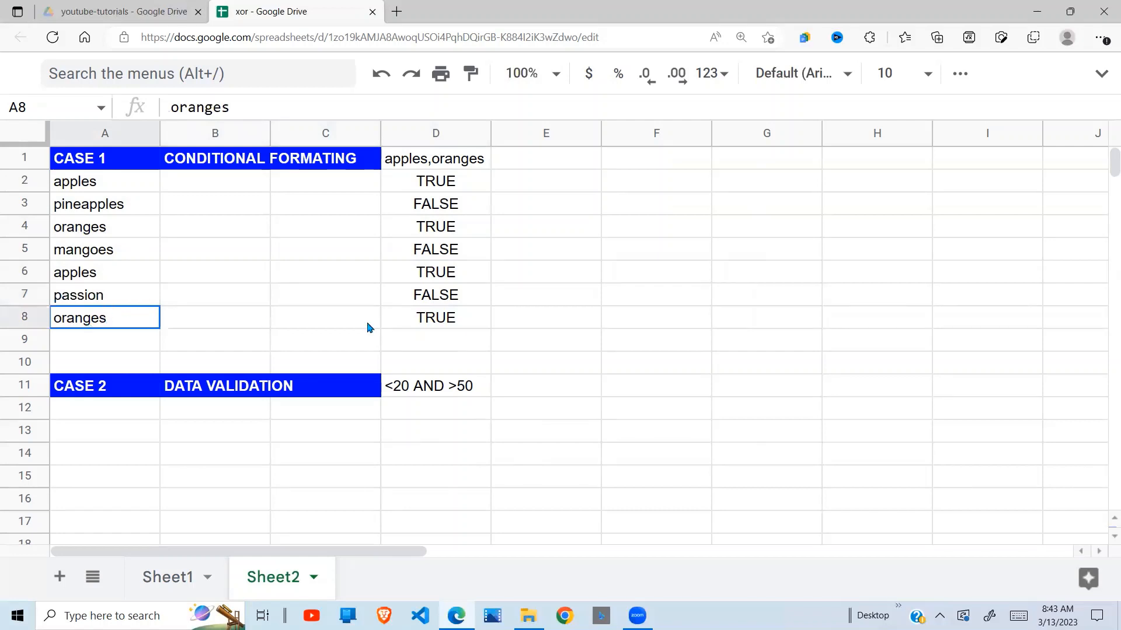
Examine how the XOR formulas in D2 and D3 evaluate the entries in A2 and A3.
shift+click(411, 321)
click(447, 187)
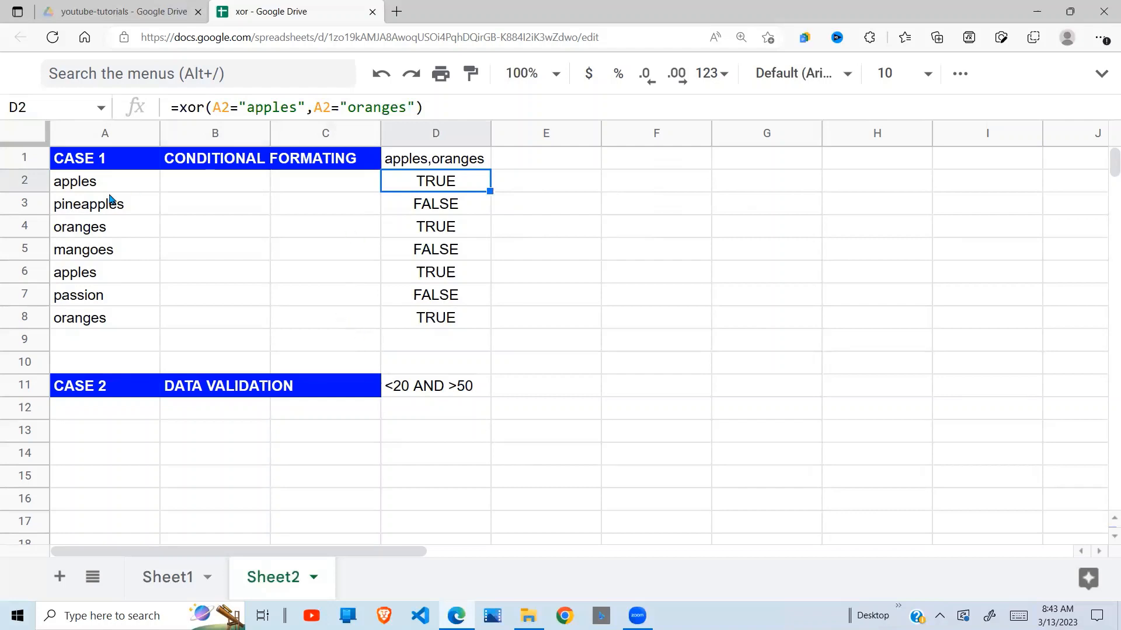
click(92, 189)
click(455, 188)
click(457, 209)
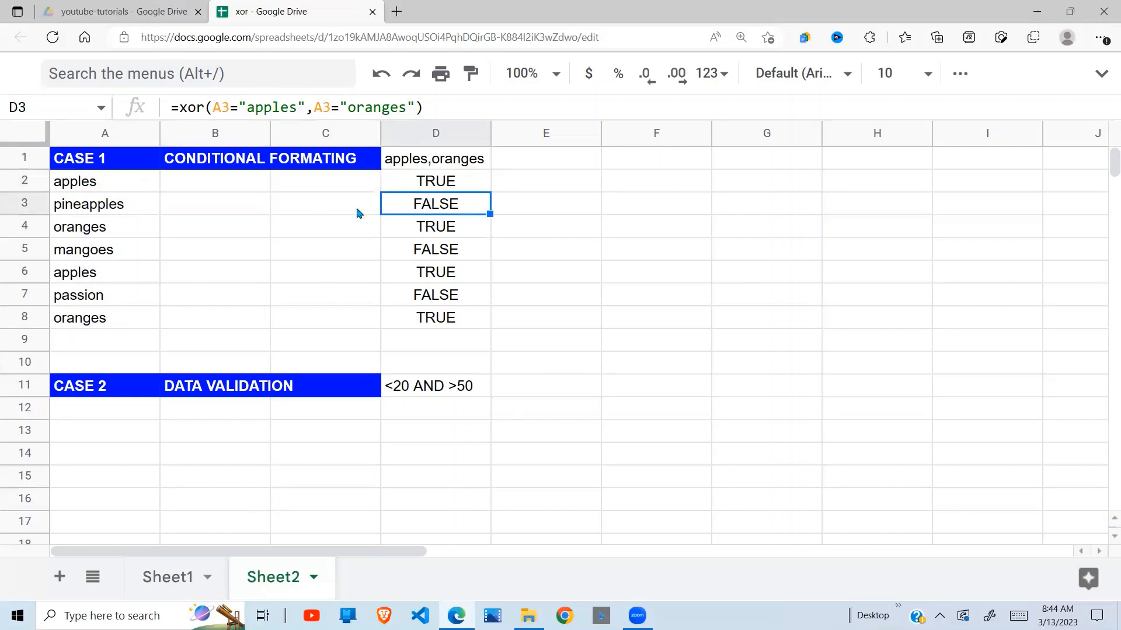
click(108, 209)
click(436, 206)
Review the XOR results in cells D2, D4, D5 and D7 to distinguish matching from non-matching fruits.
click(442, 231)
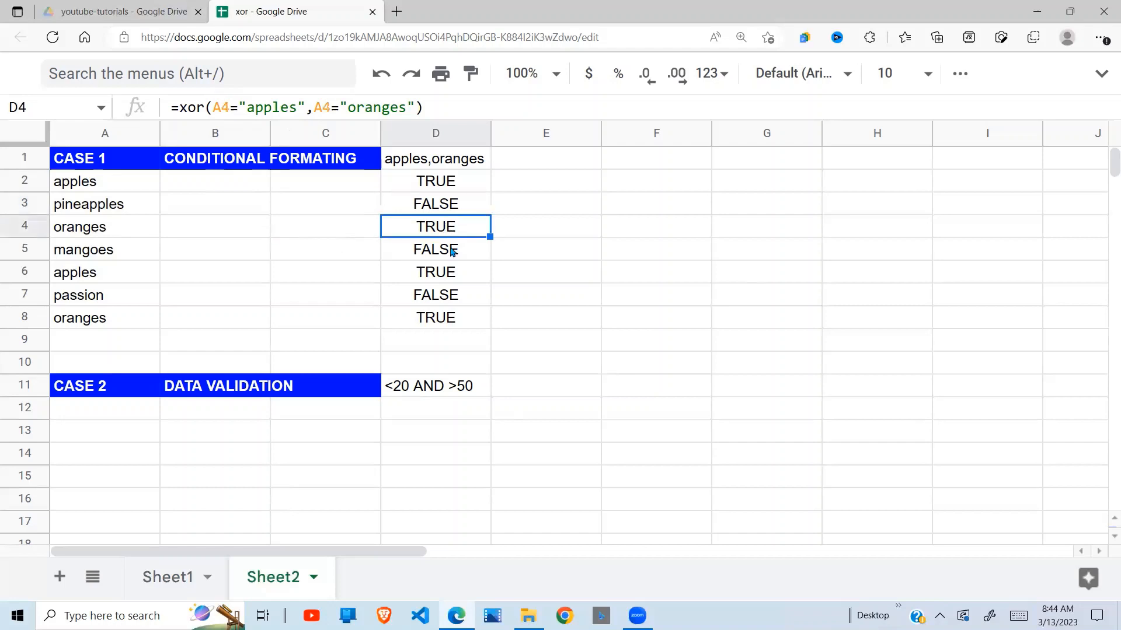
click(461, 188)
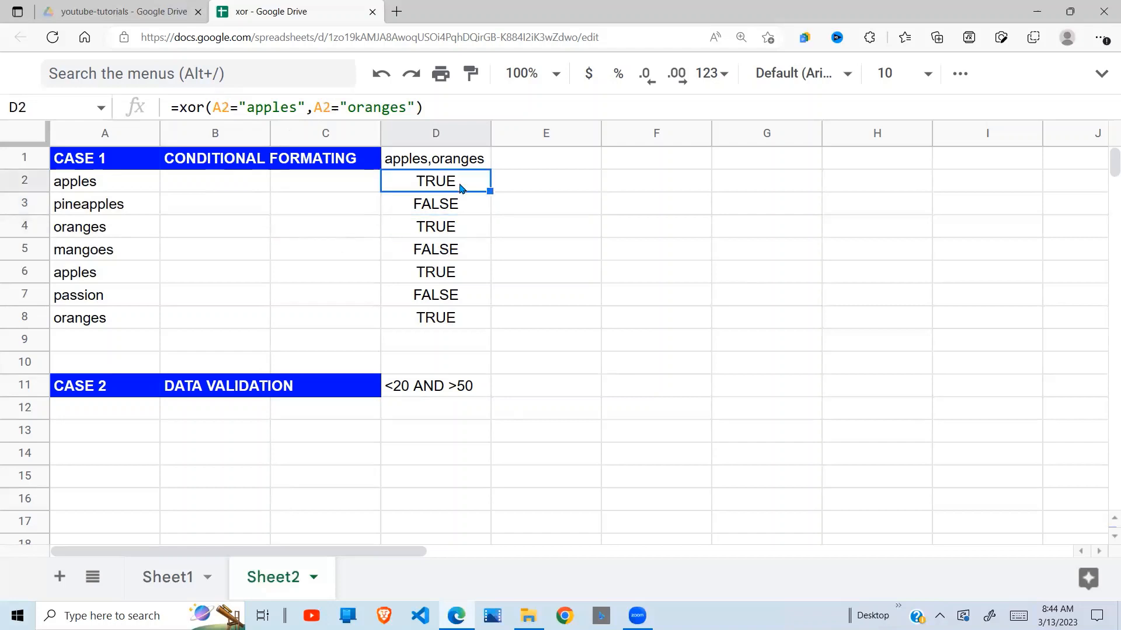
click(451, 227)
click(446, 257)
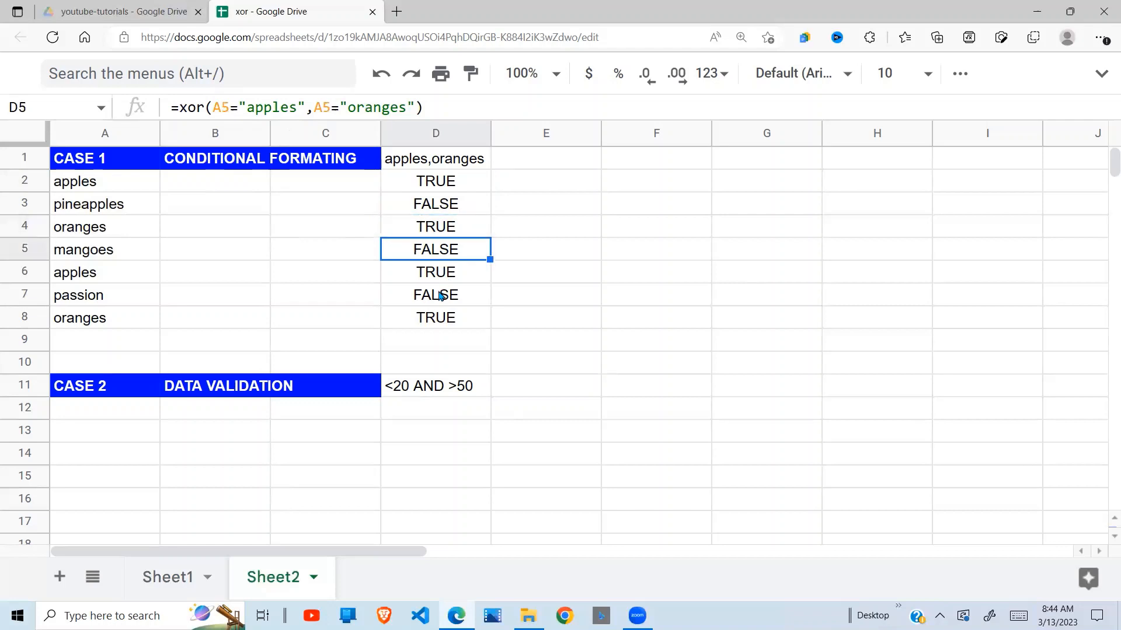
click(441, 296)
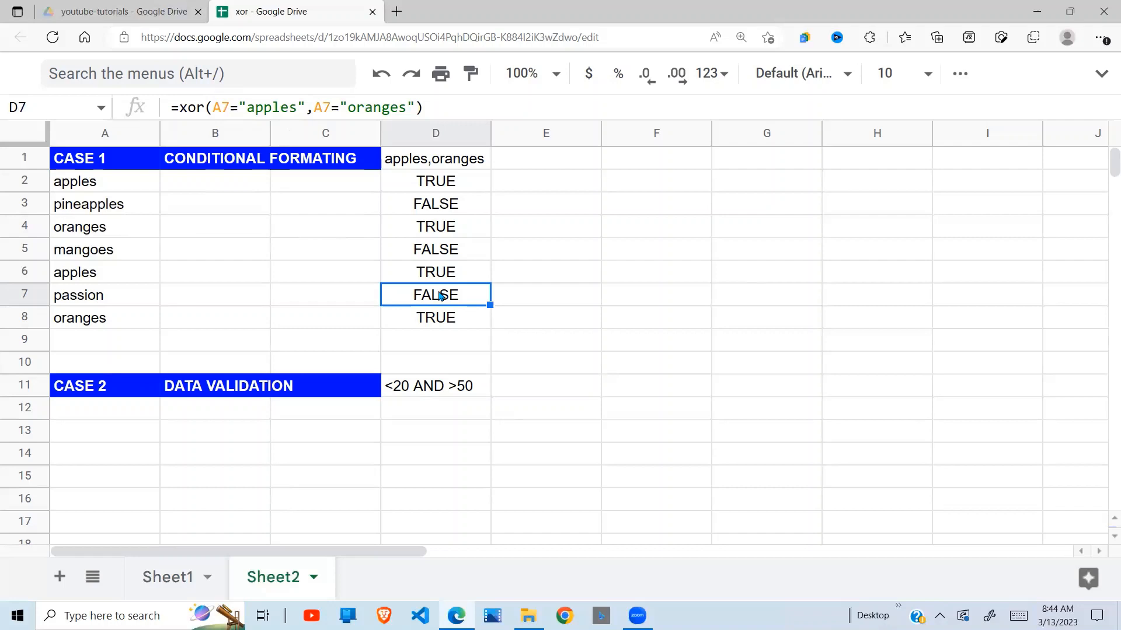
click(454, 256)
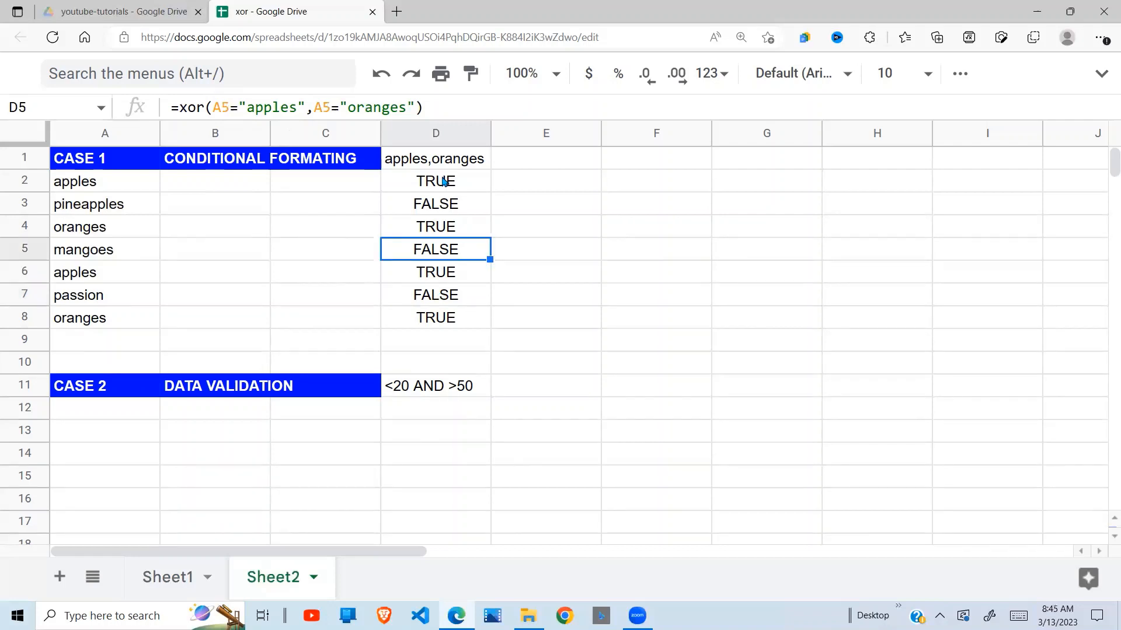
Copy the full text of the XOR formula in cell D2, leaving the cell itself as it is.
click(444, 182)
drag(415, 108, 162, 105)
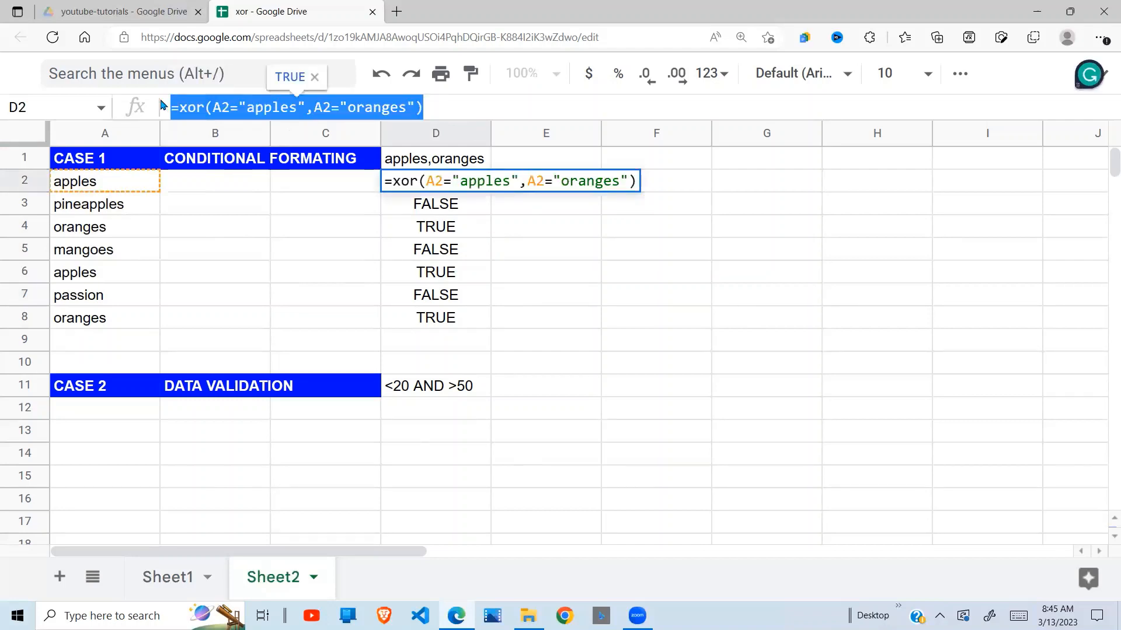
key(Escape)
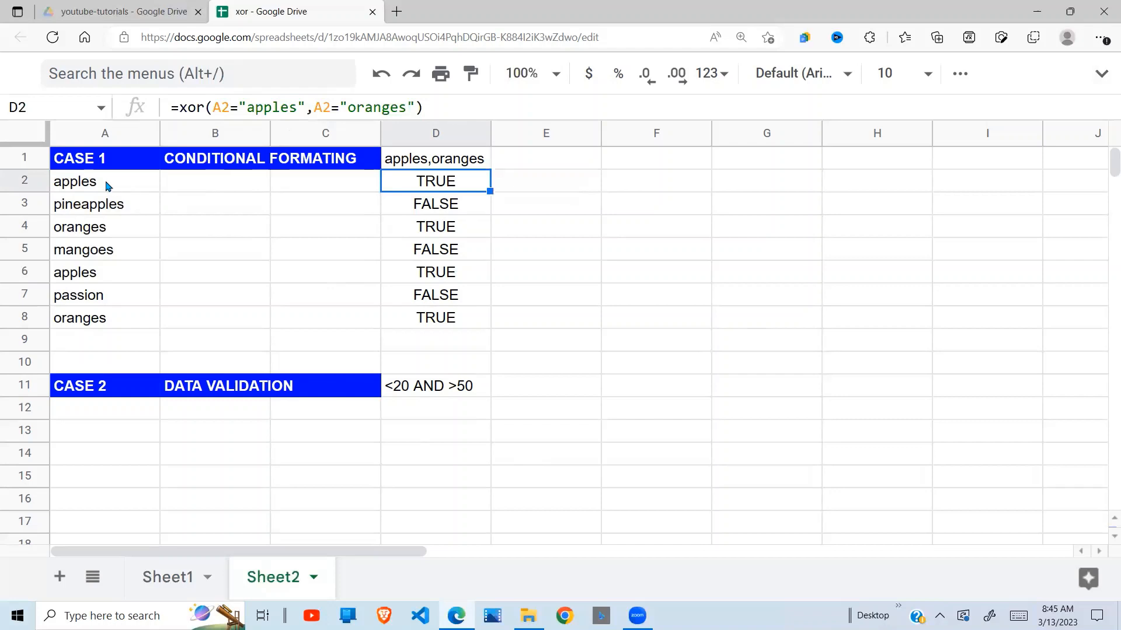
Start a new conditional formatting rule for the fruit names in A2:A8.
drag(107, 185, 105, 318)
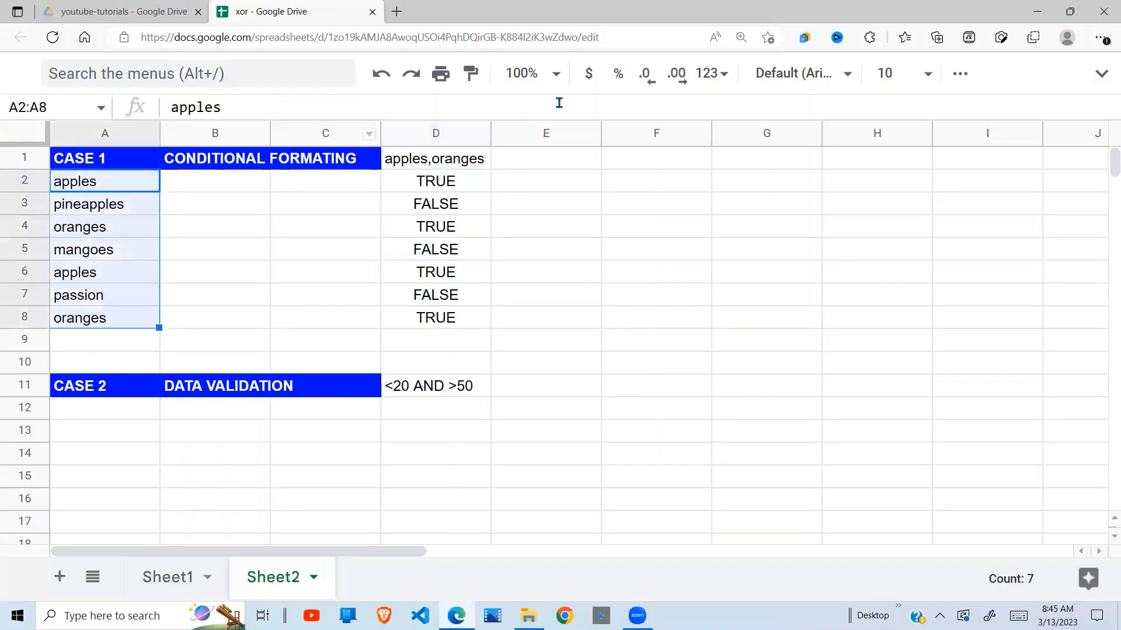
click(1101, 73)
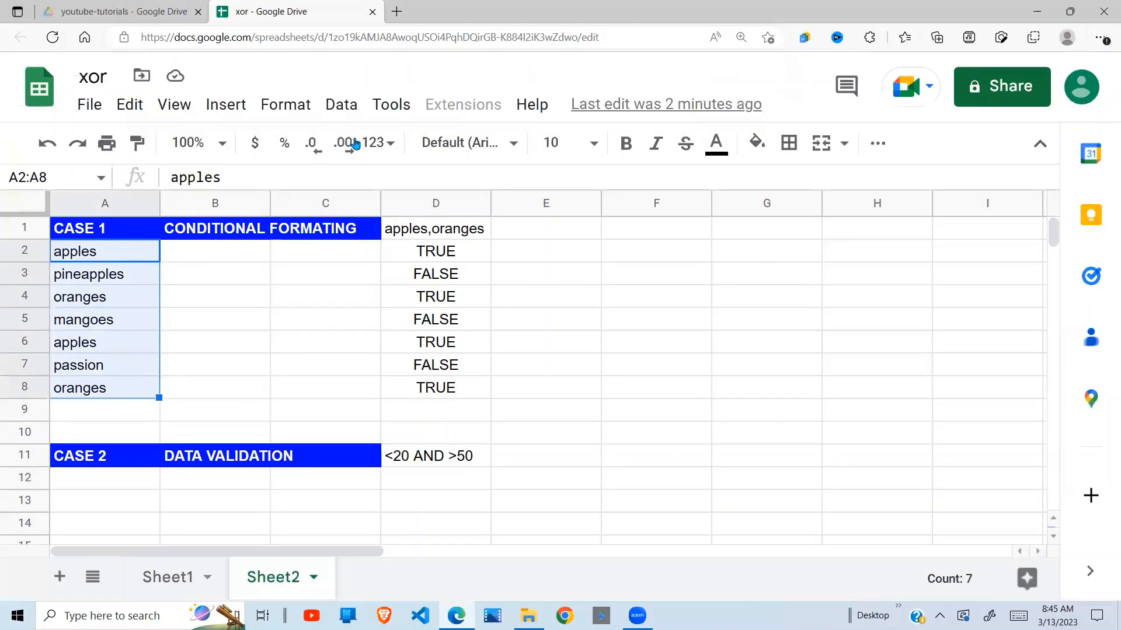
click(299, 107)
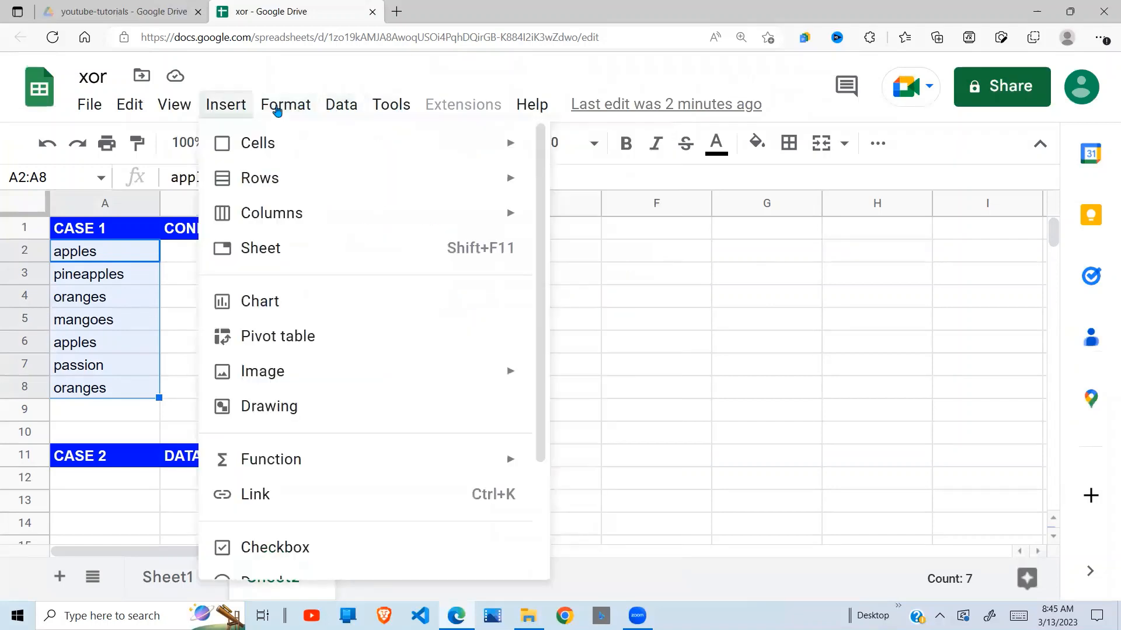
mouse_move(277, 110)
click(328, 480)
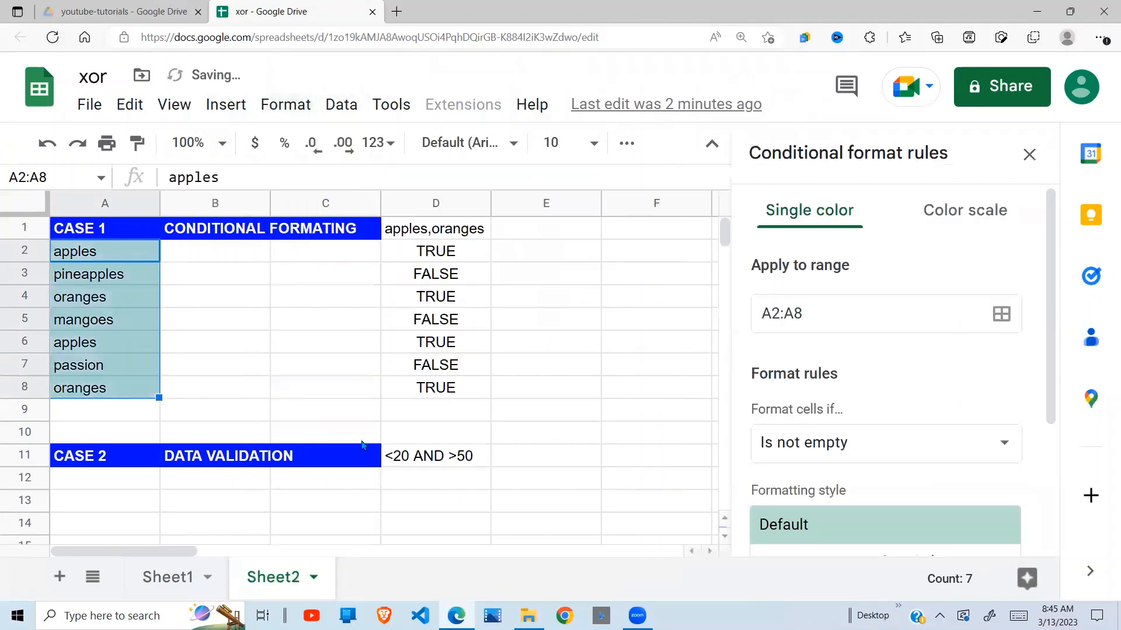
Set the rule's condition to a custom formula and paste in the copied =xor(A2="apples",A2="oranges").
scroll(1032, 523, down, 3)
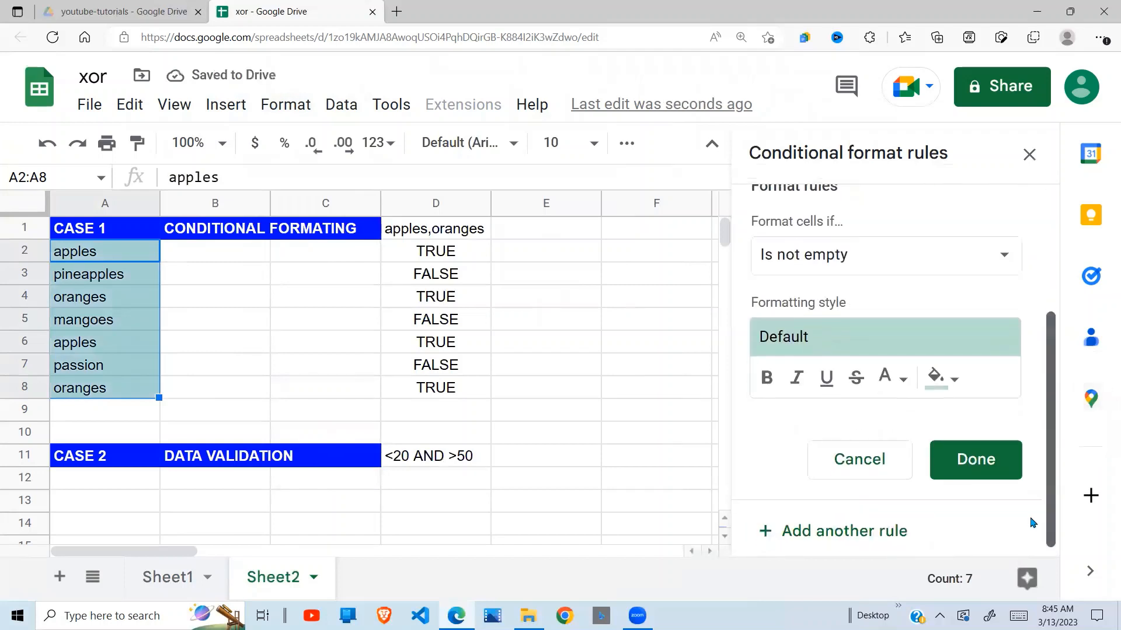
click(1007, 257)
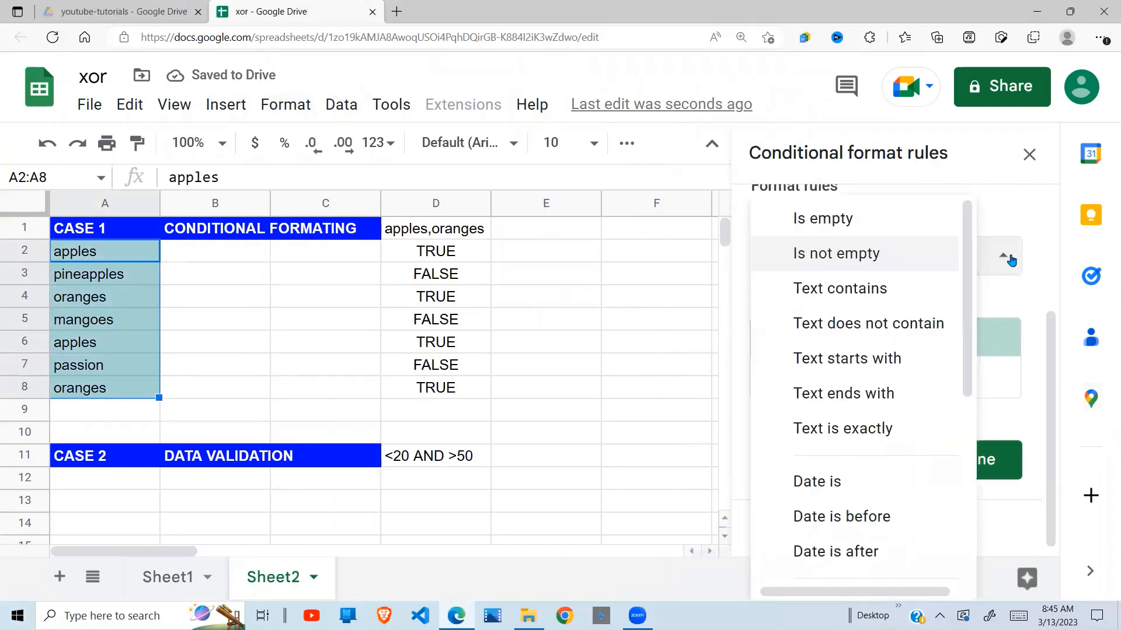
scroll(945, 540, down, 5)
click(887, 572)
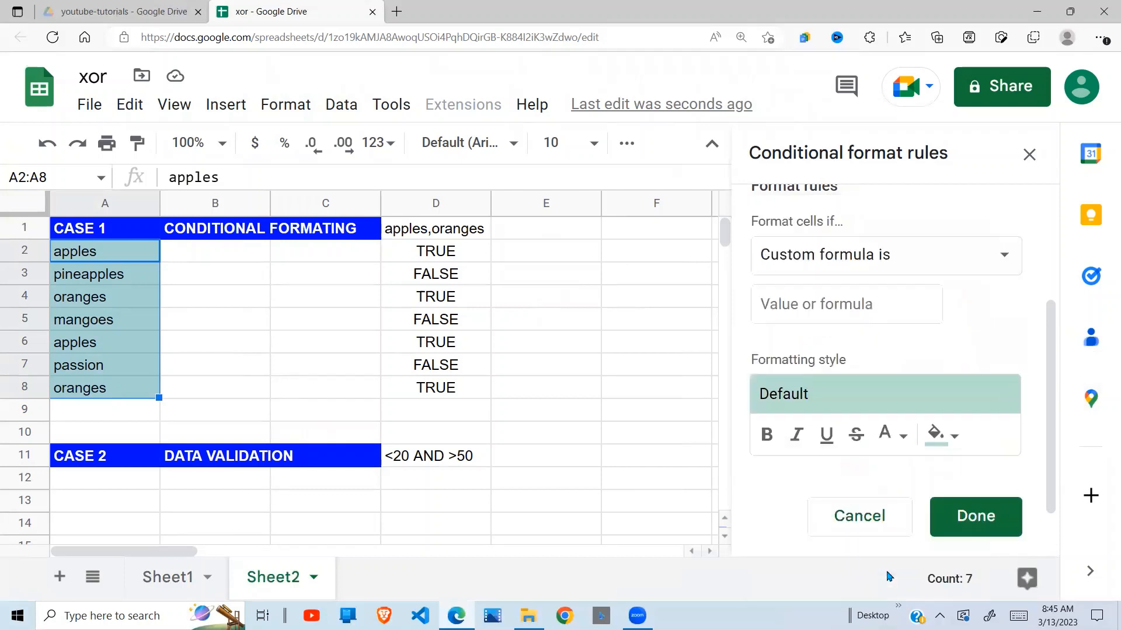
click(777, 302)
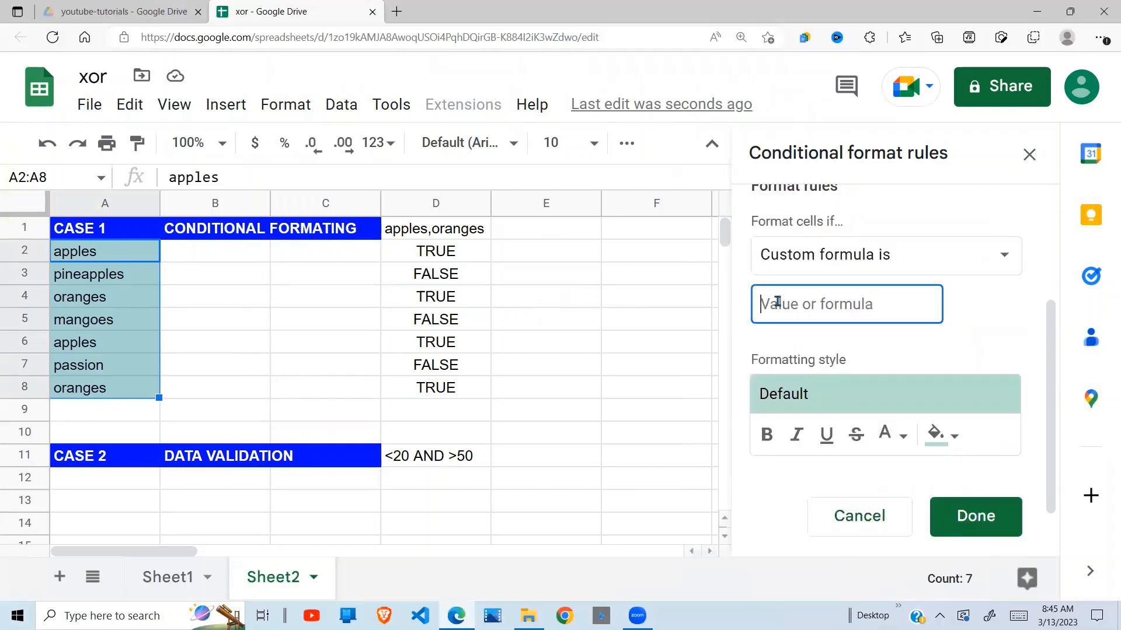
text(=XOR(A2="apples",A2="oranges"))
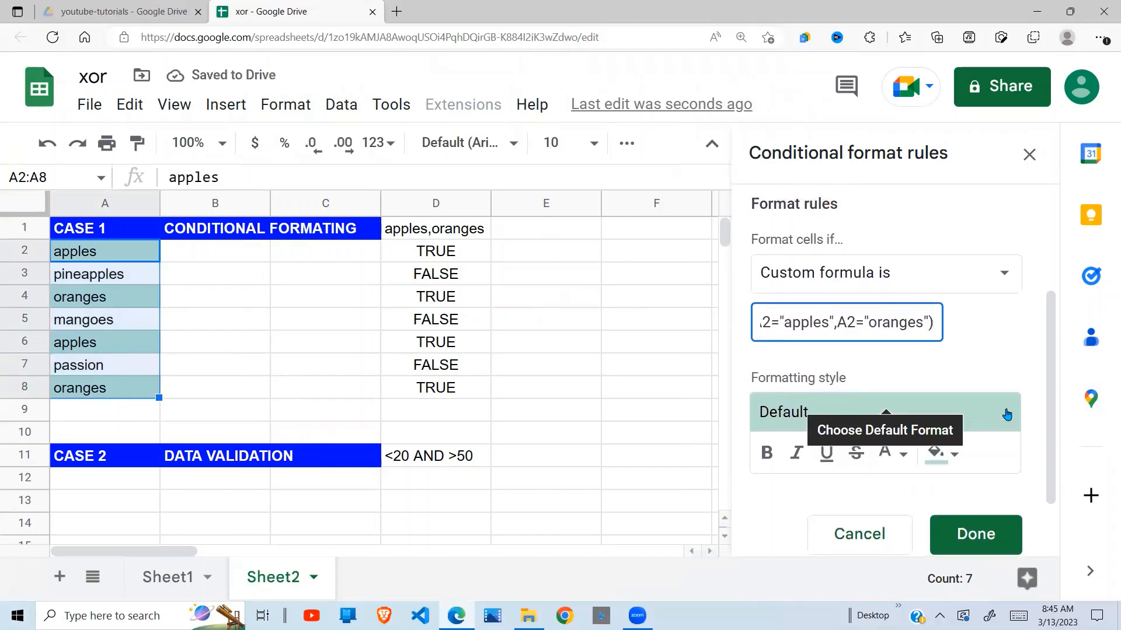
Give the XOR rule a yellow-orange fill colour, save it and close the conditional formatting rules.
click(951, 456)
click(798, 224)
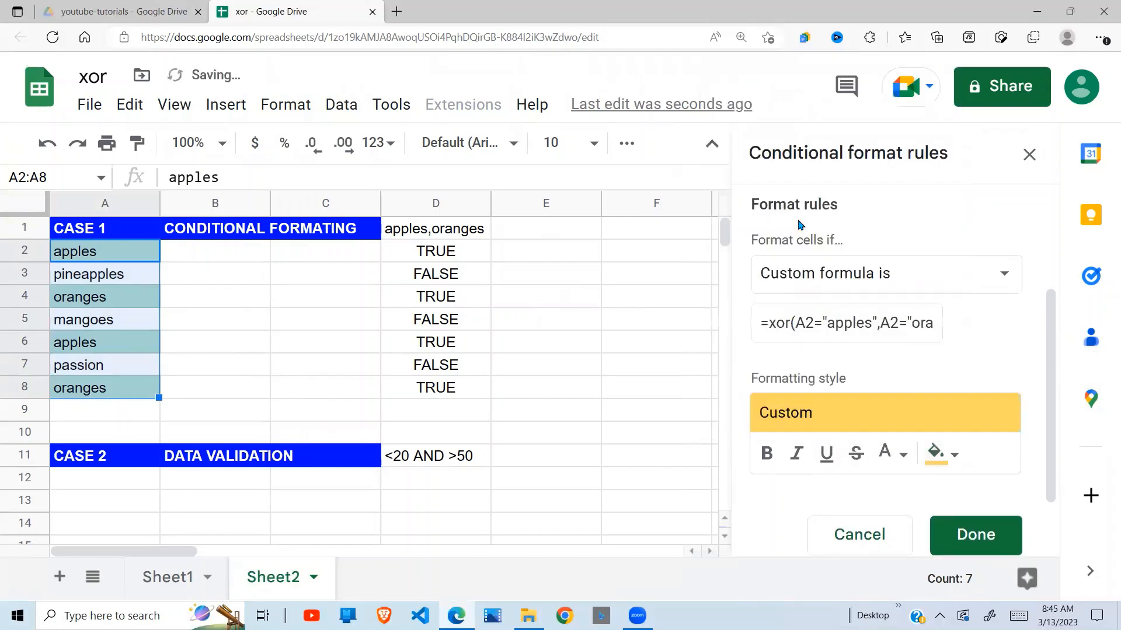
click(973, 549)
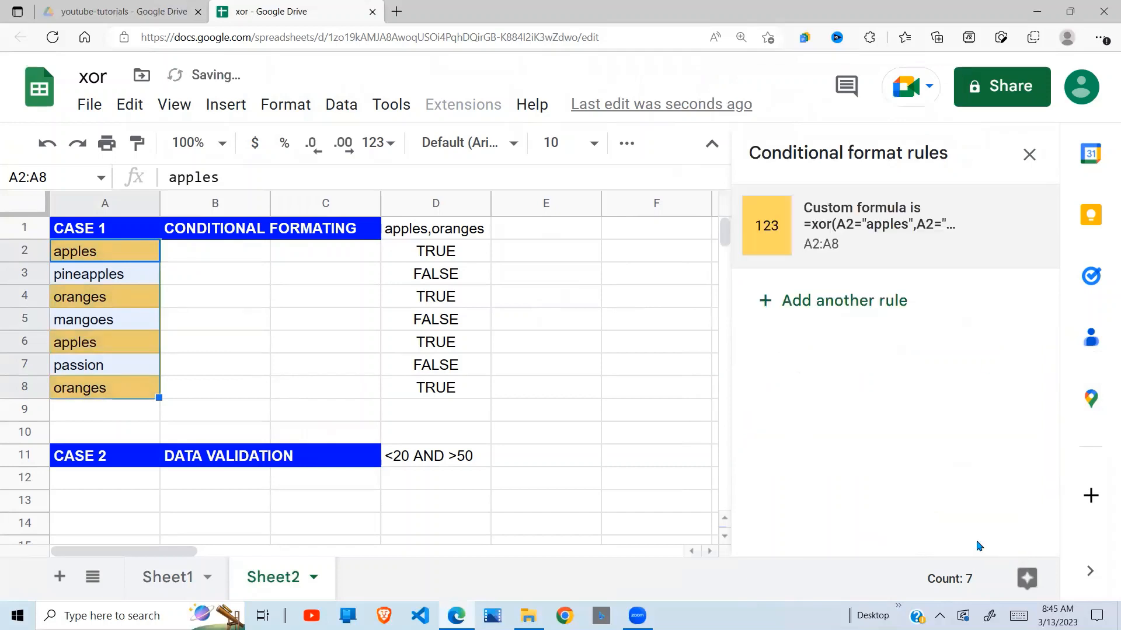
click(1028, 155)
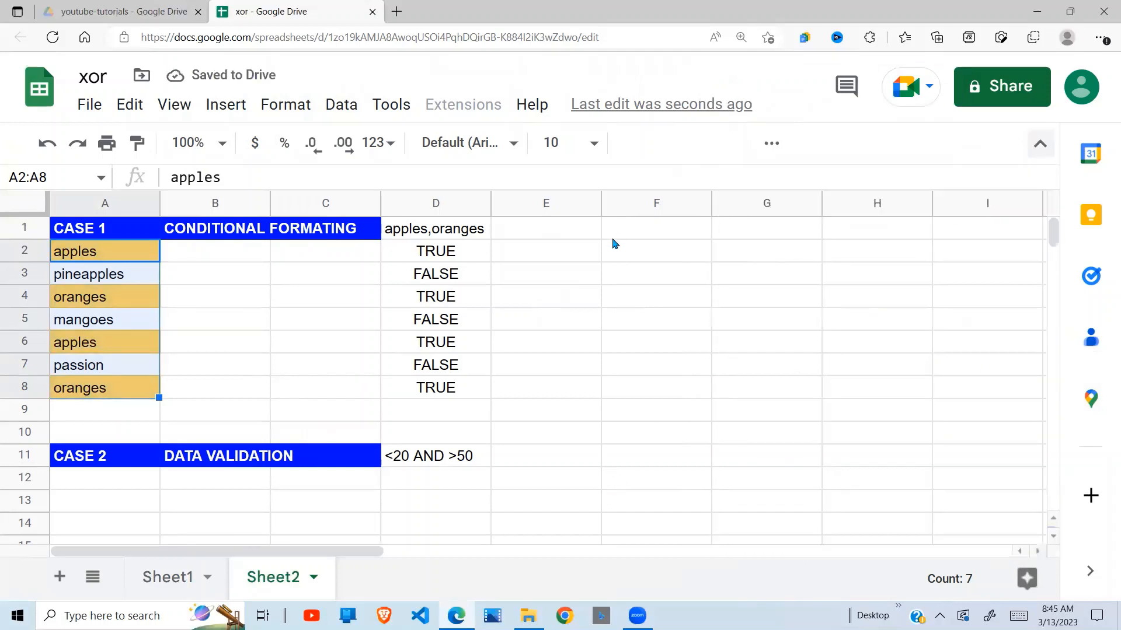
Examine which fruit cells in A2:A8 the XOR rule highlights and which it leaves plain.
click(545, 319)
click(124, 349)
click(108, 251)
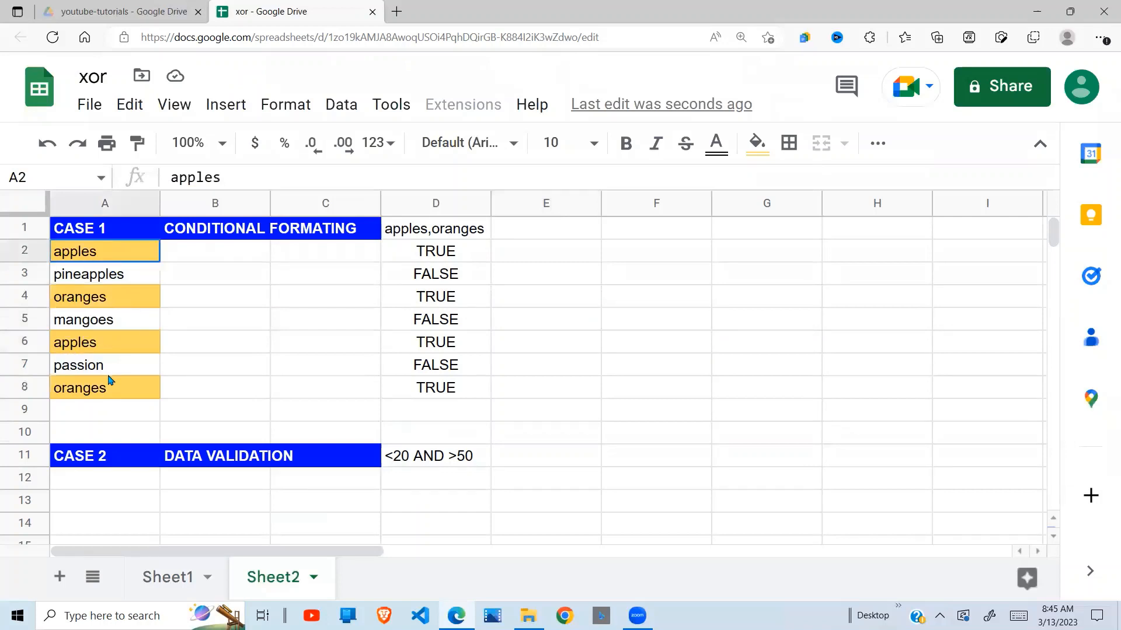
shift+click(108, 381)
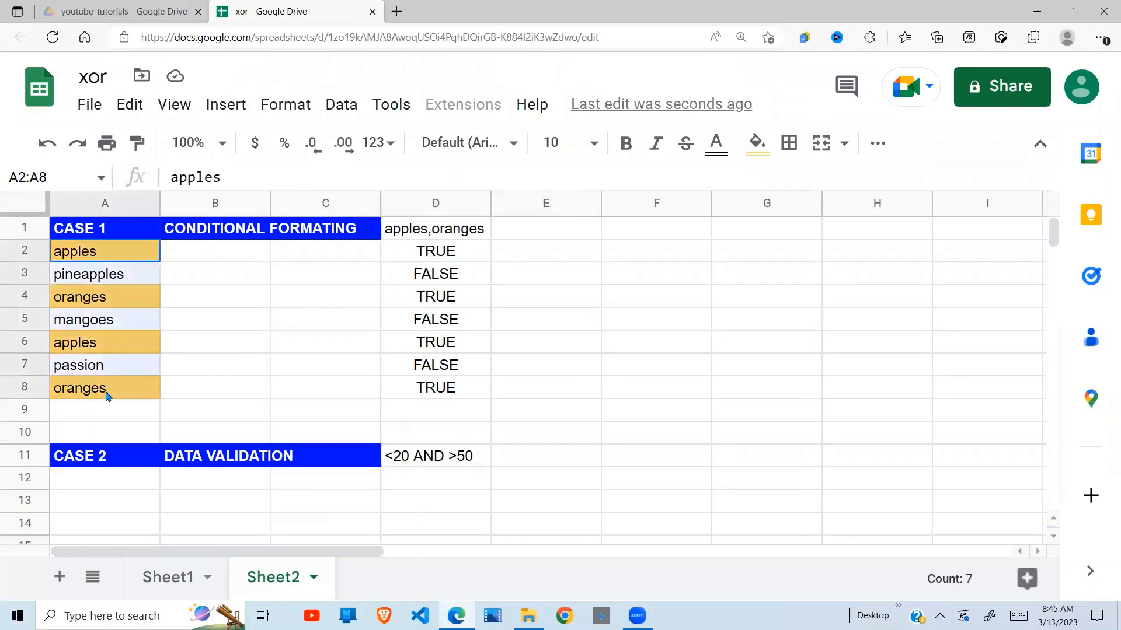
click(116, 255)
click(122, 292)
click(127, 349)
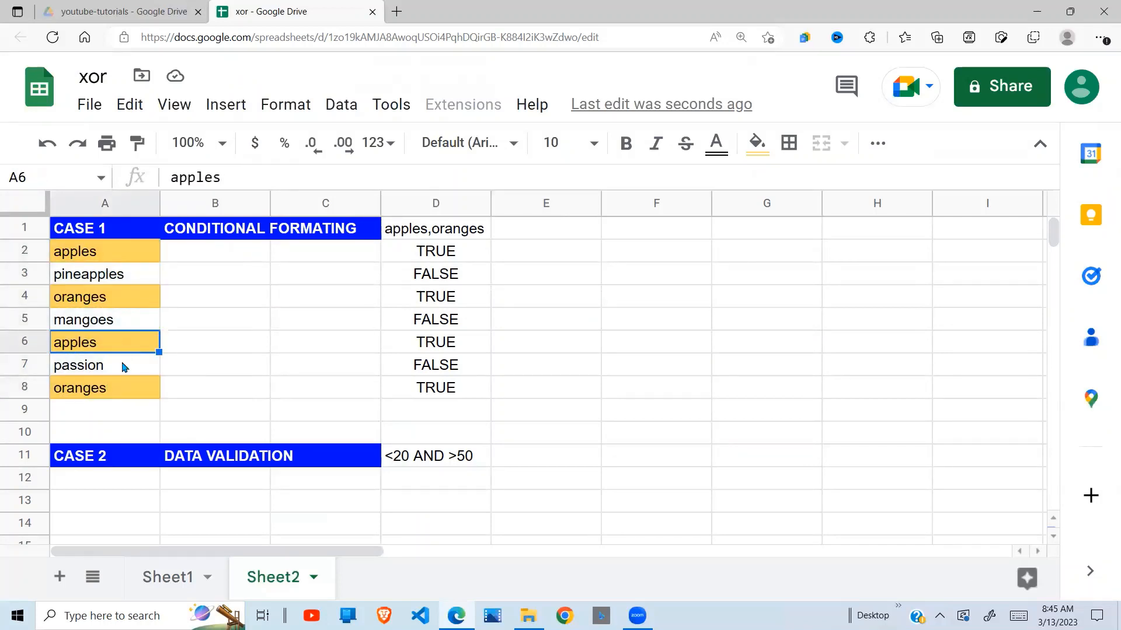
click(119, 395)
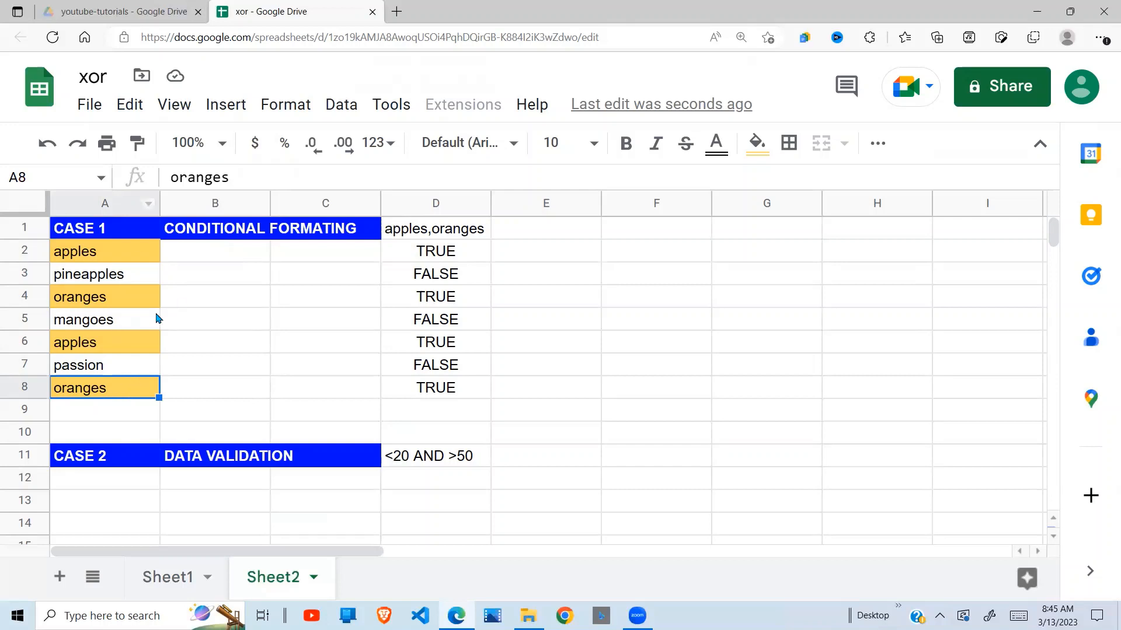
click(156, 319)
click(131, 397)
Look over the Case 2 data validation section, its <20 AND >50 condition and the empty range A12:C18.
click(395, 466)
key(Down)
key(Down)
key(Down)
key(Down)
key(Down)
key(Down)
key(Down)
key(Down)
key(Down)
key(Down)
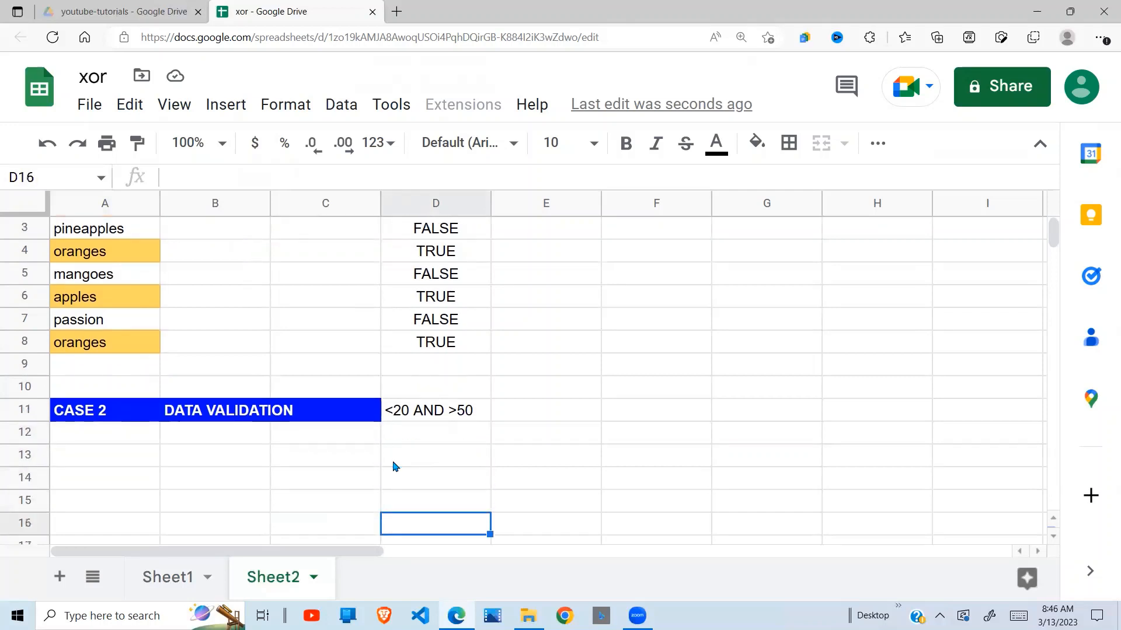
key(Down)
key(Down)
key(Down)
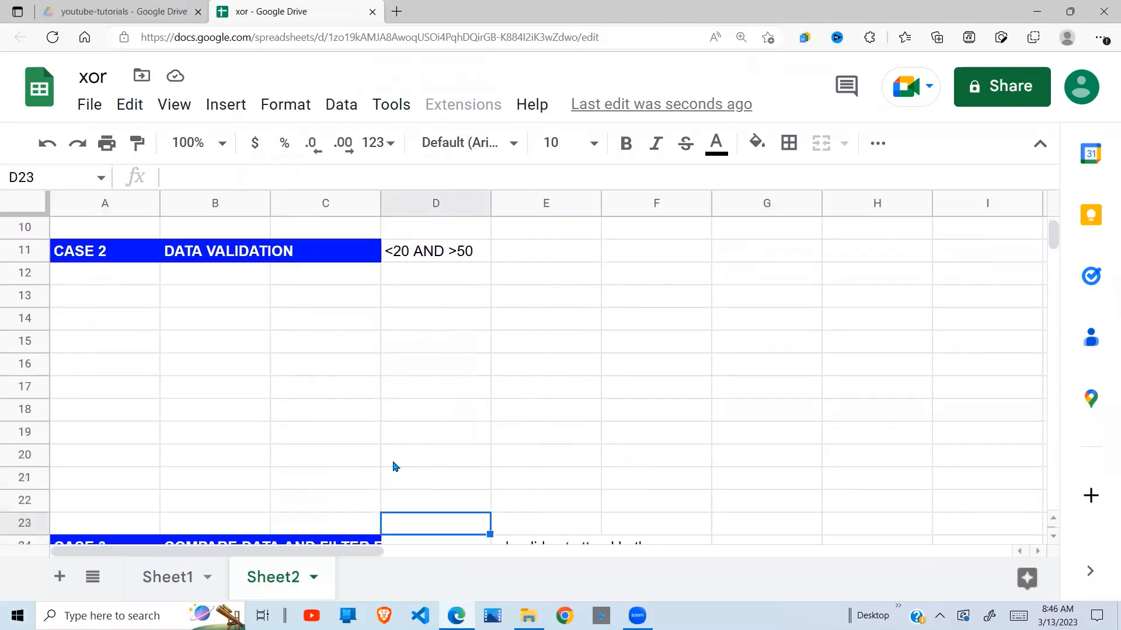
click(314, 325)
drag(124, 259, 359, 391)
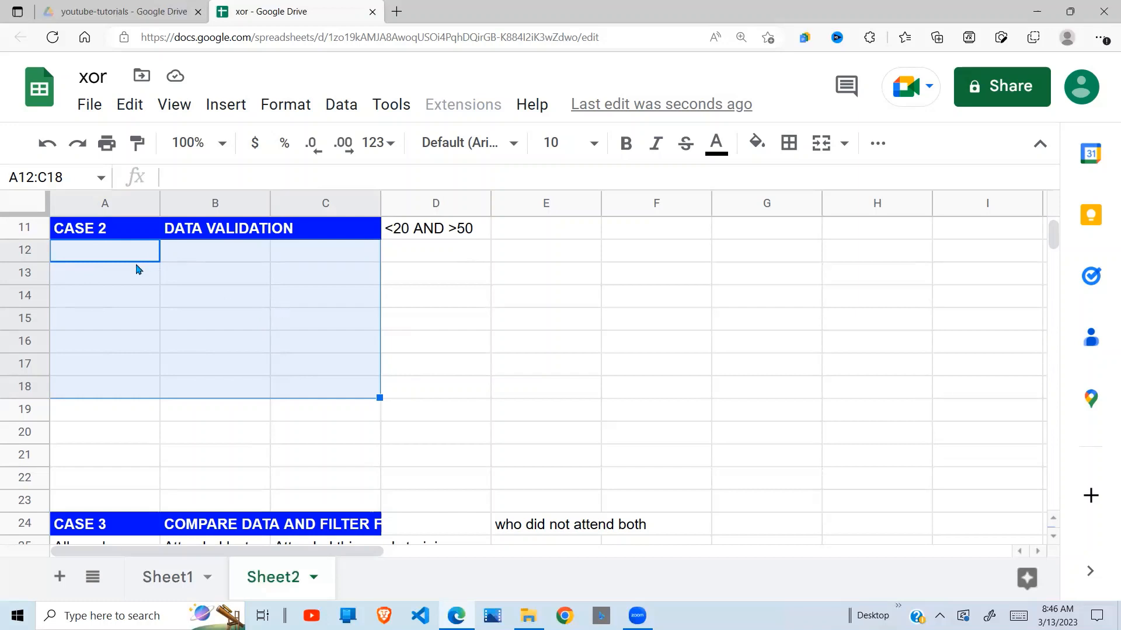
Enter 10 in cell A12 as the test value for Case 2.
click(130, 282)
click(123, 248)
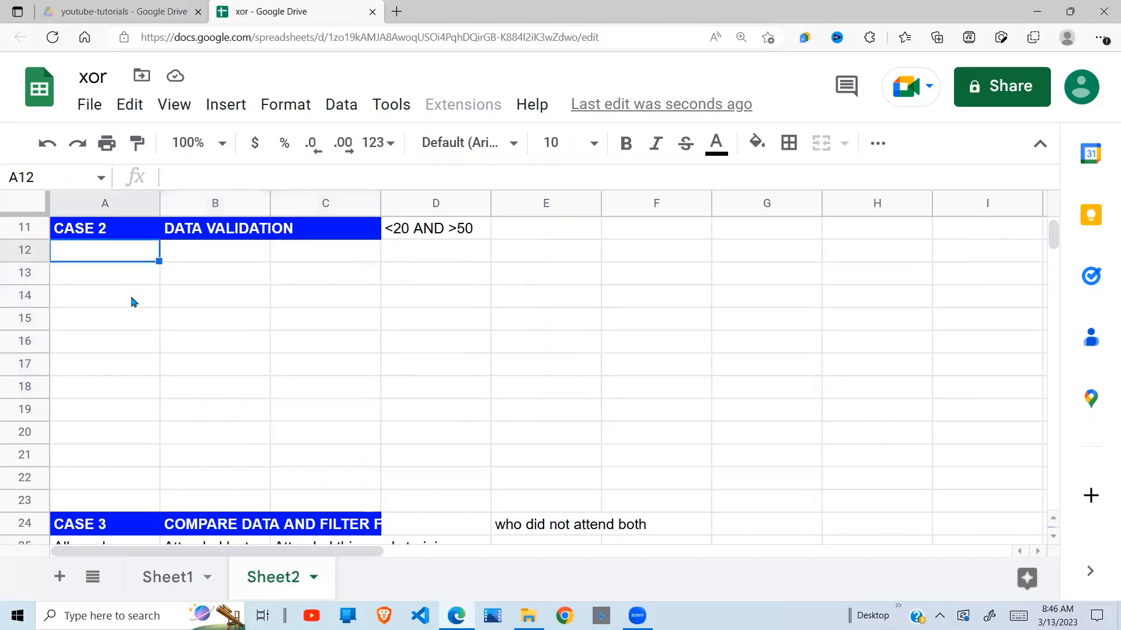
text(10)
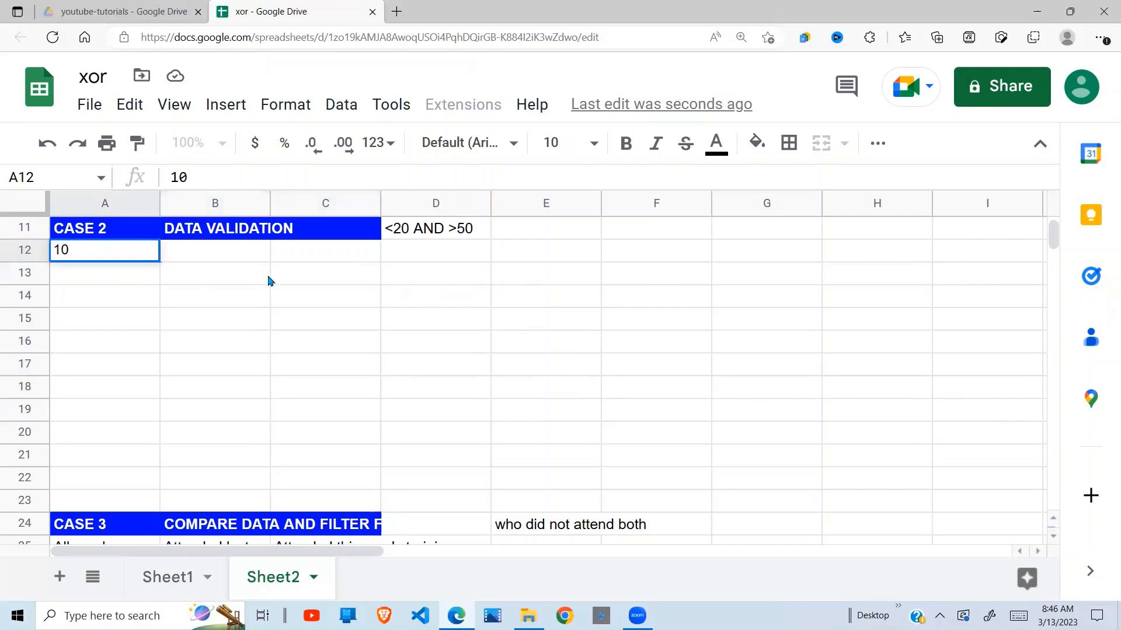
click(265, 277)
Enter the formula =xor(A12<20,A12>50) in cell D12 to test the value in A12.
click(454, 257)
text(=xor)
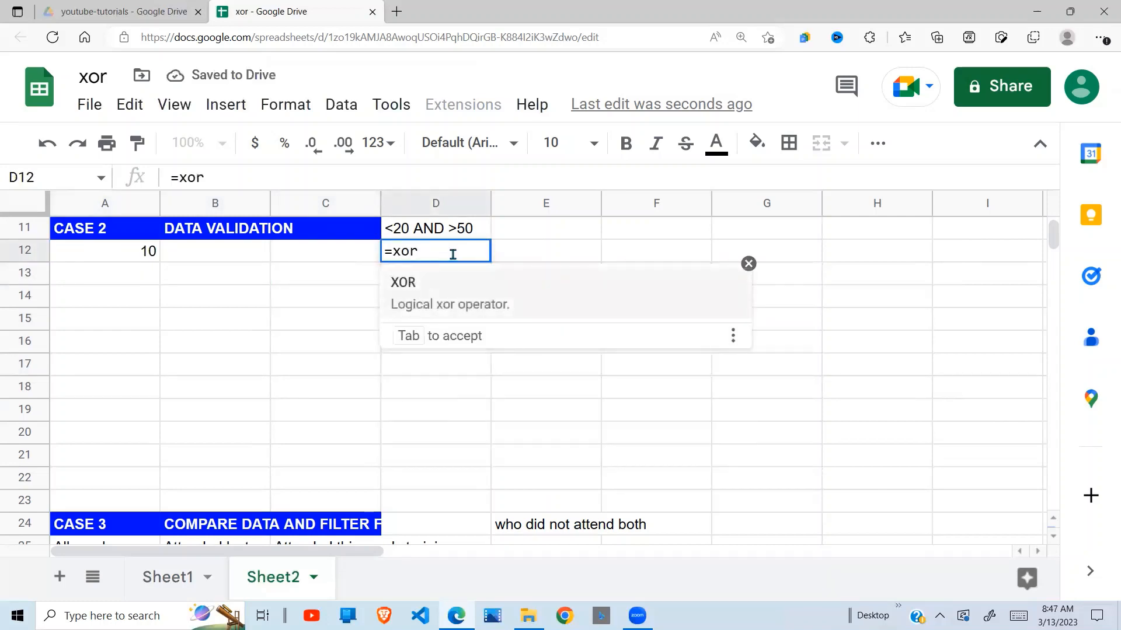
text(()
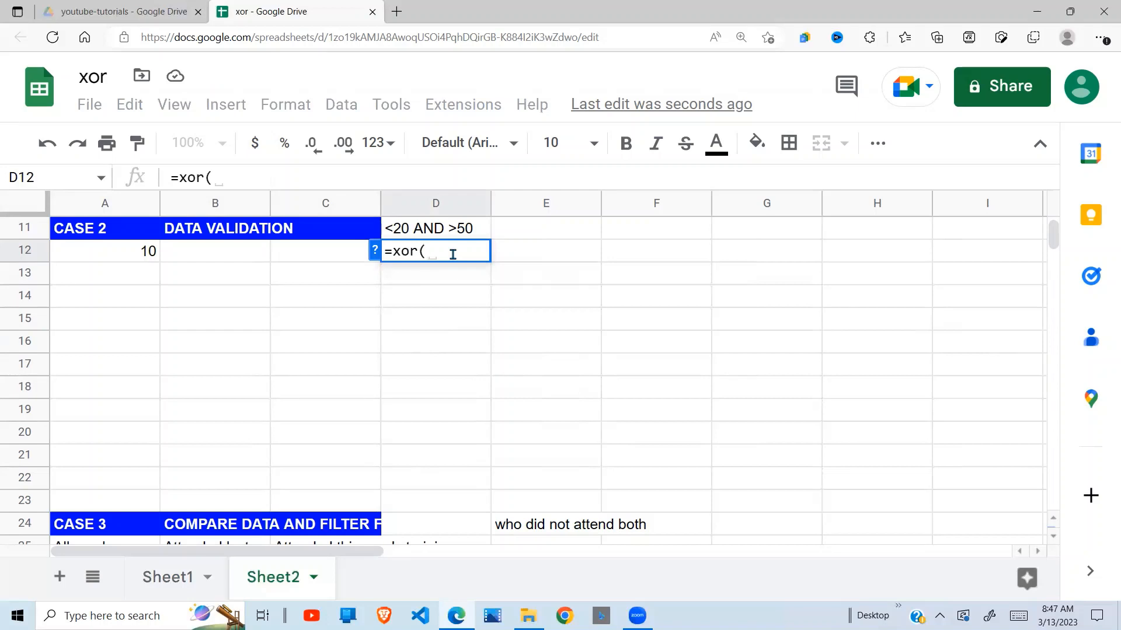
click(137, 252)
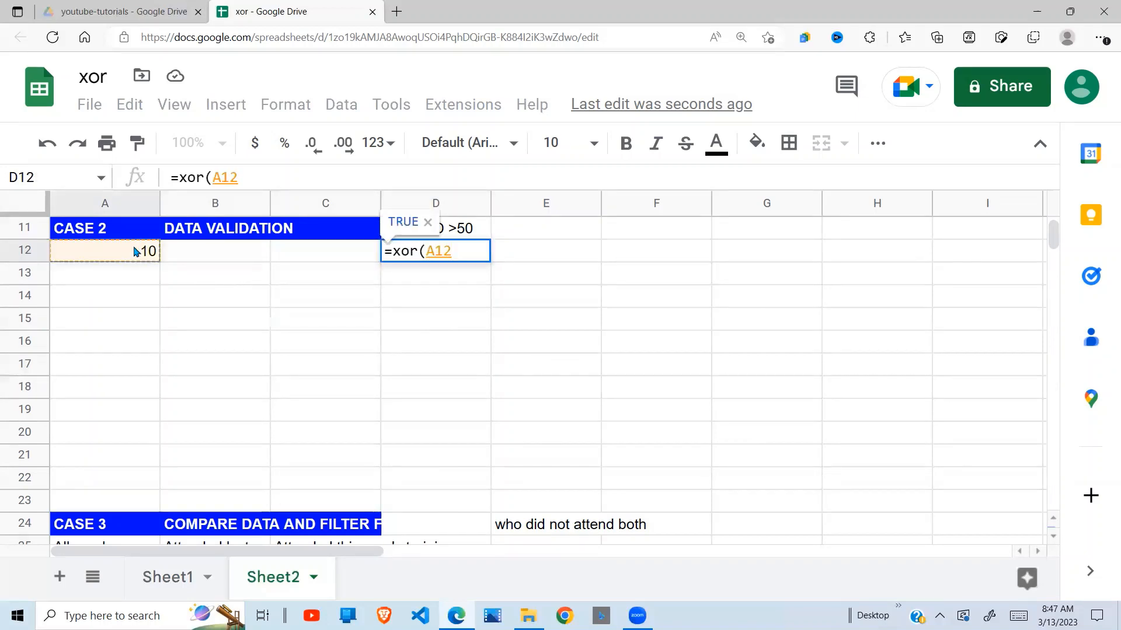
text(<)
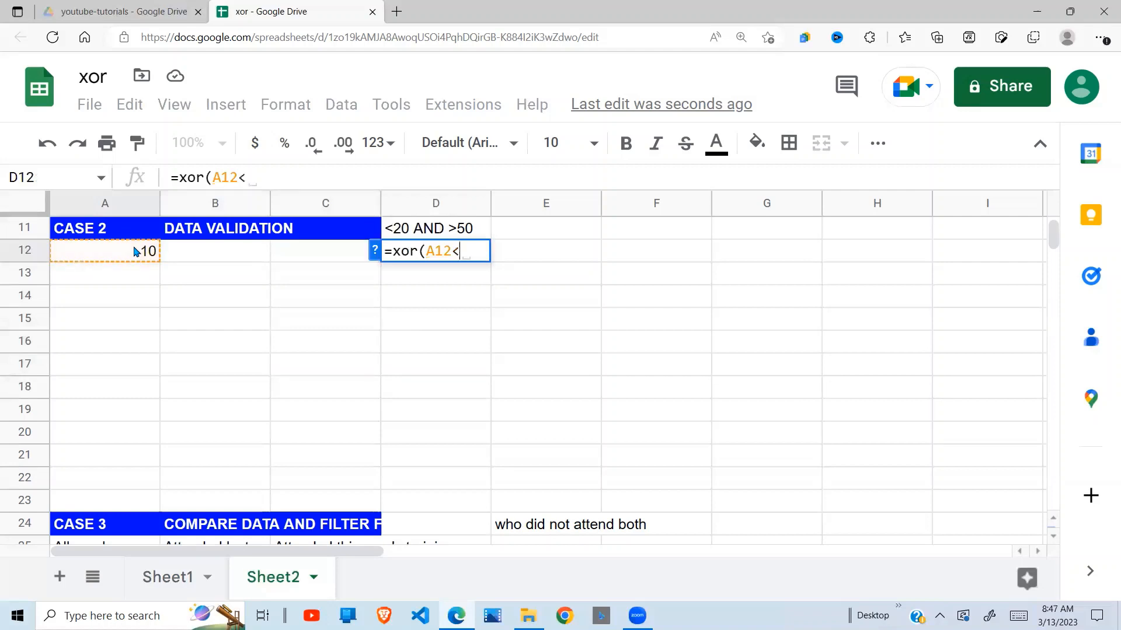
text(20)
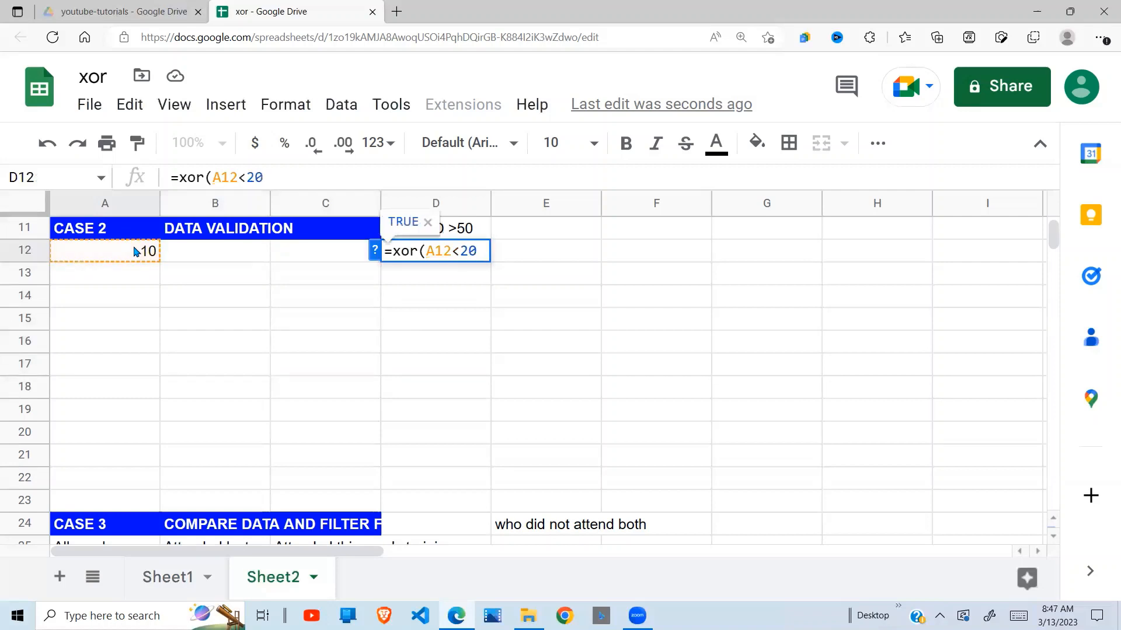
text(,)
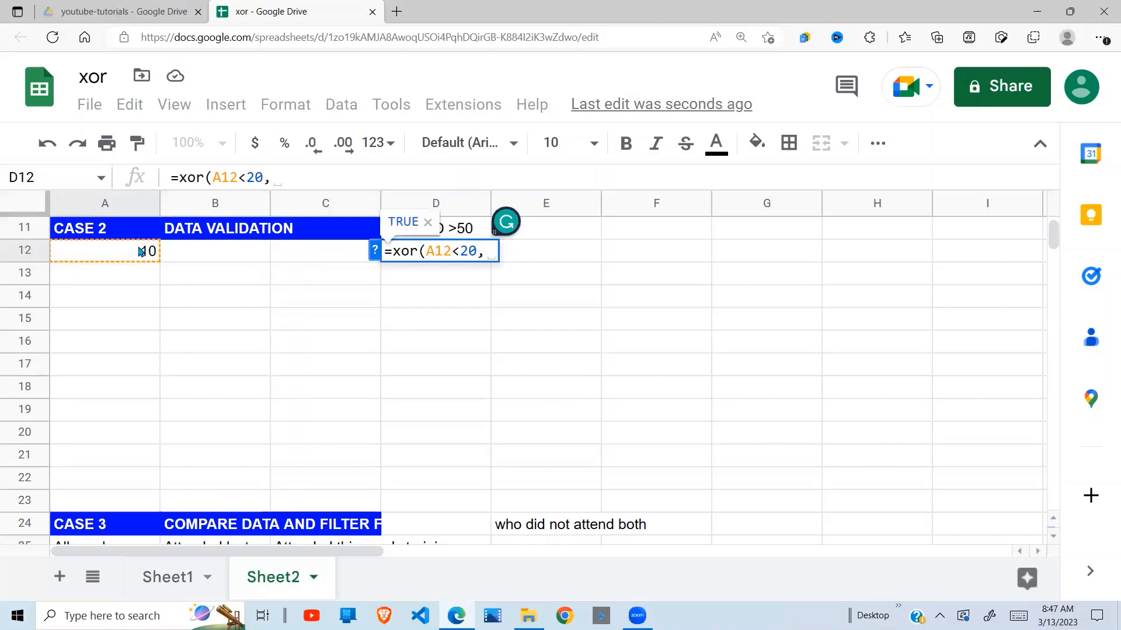
click(141, 251)
text(>)
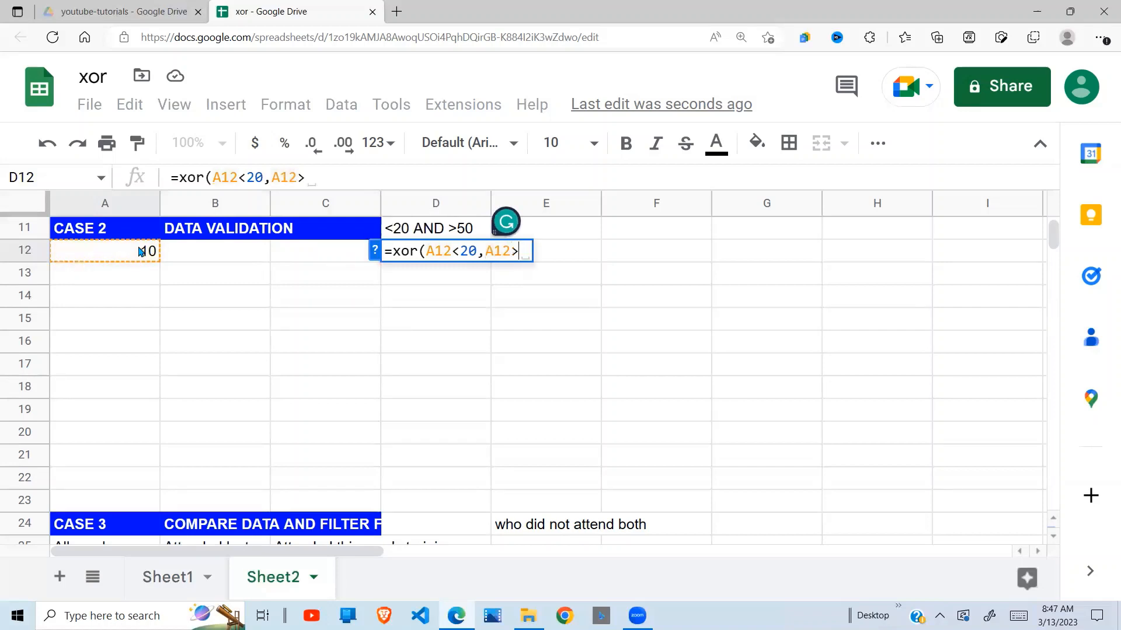
text(50))
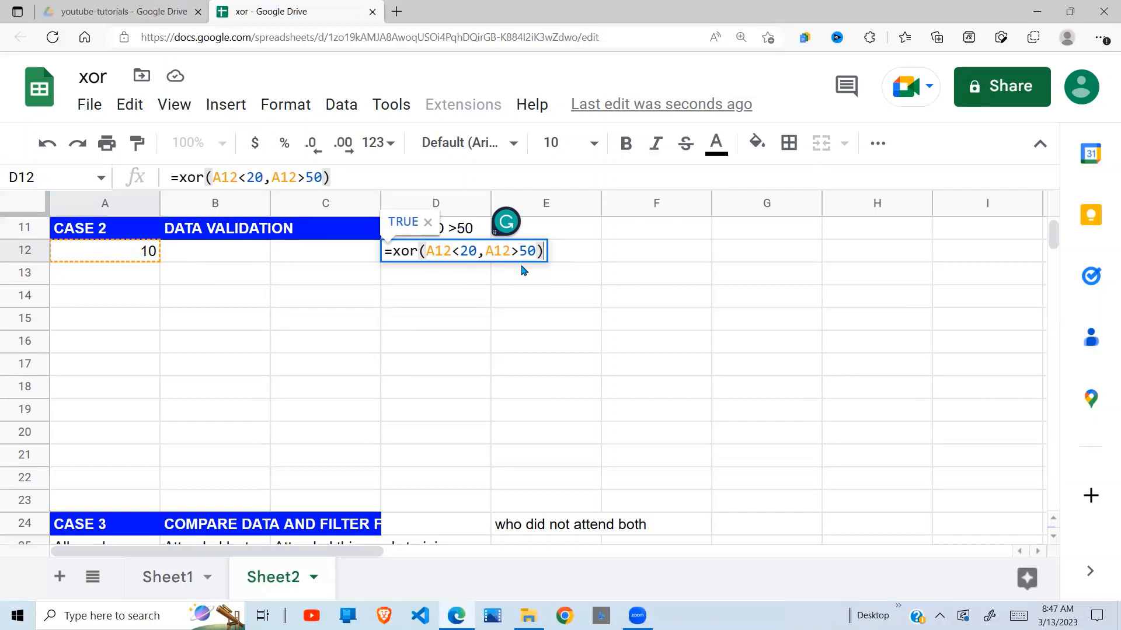
key(Return)
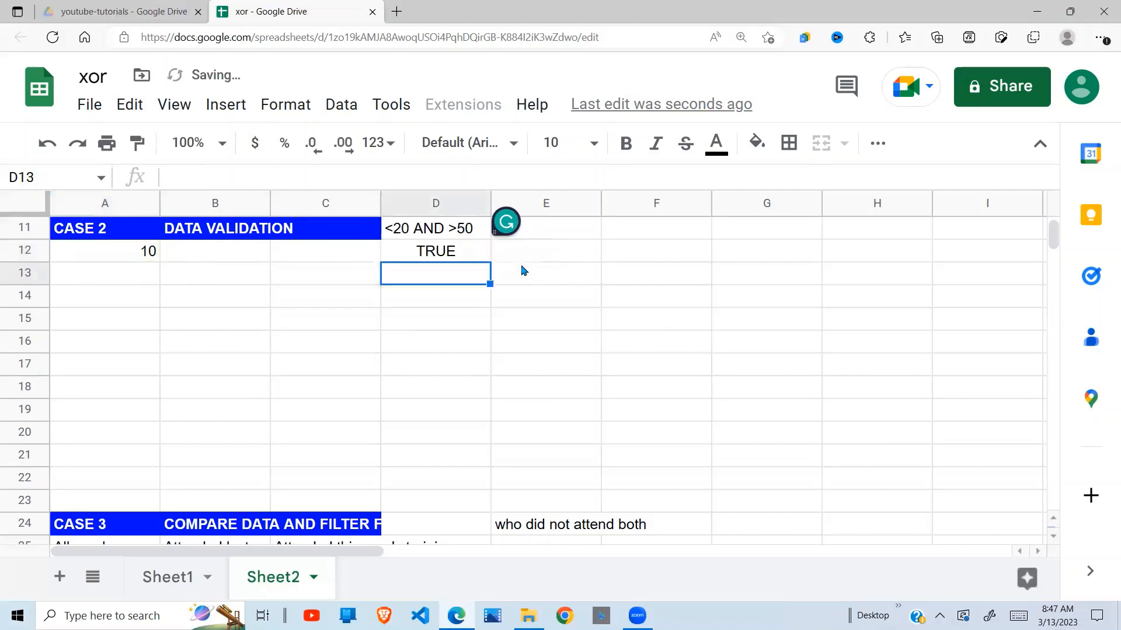
Check D12's result against A12 and copy the full text of D12's XOR formula, leaving the cell as it is.
click(449, 252)
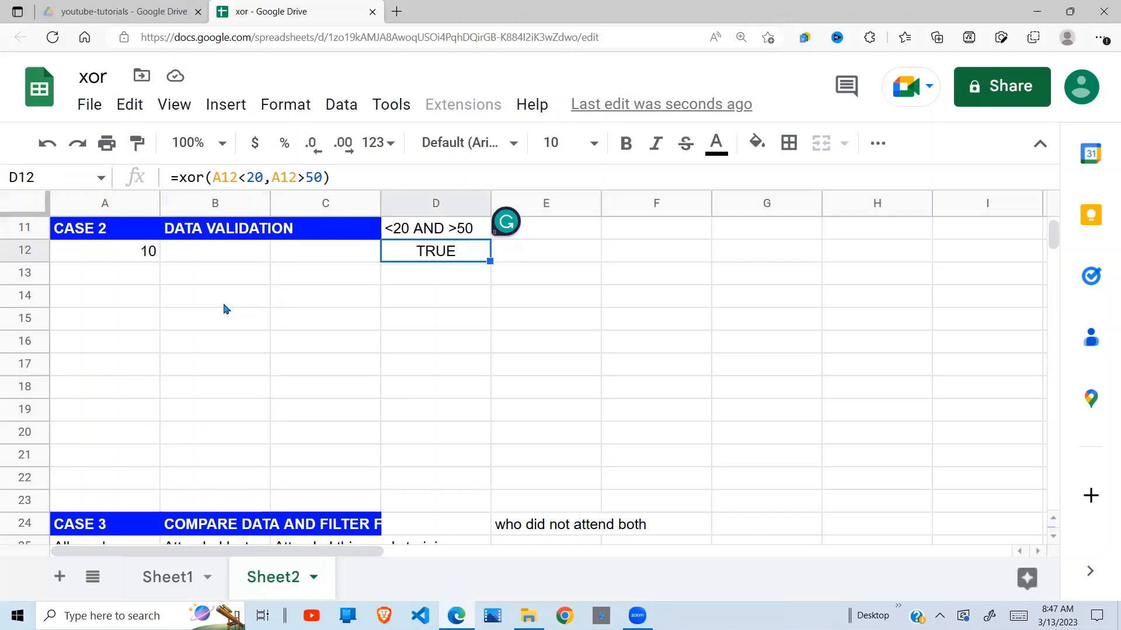
click(258, 294)
click(147, 256)
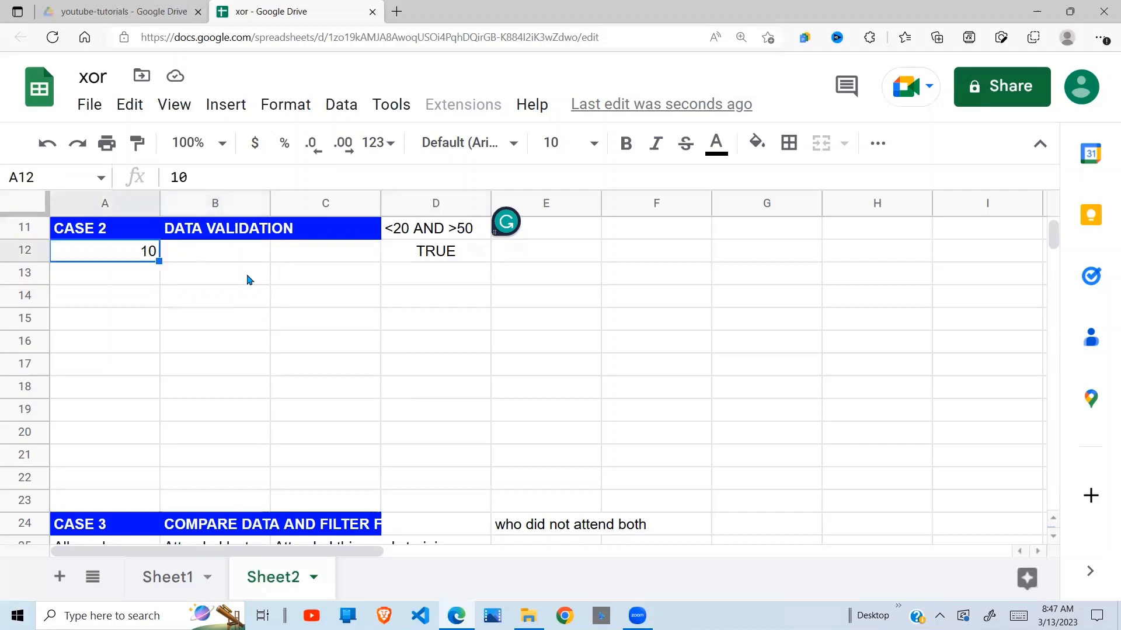
click(461, 251)
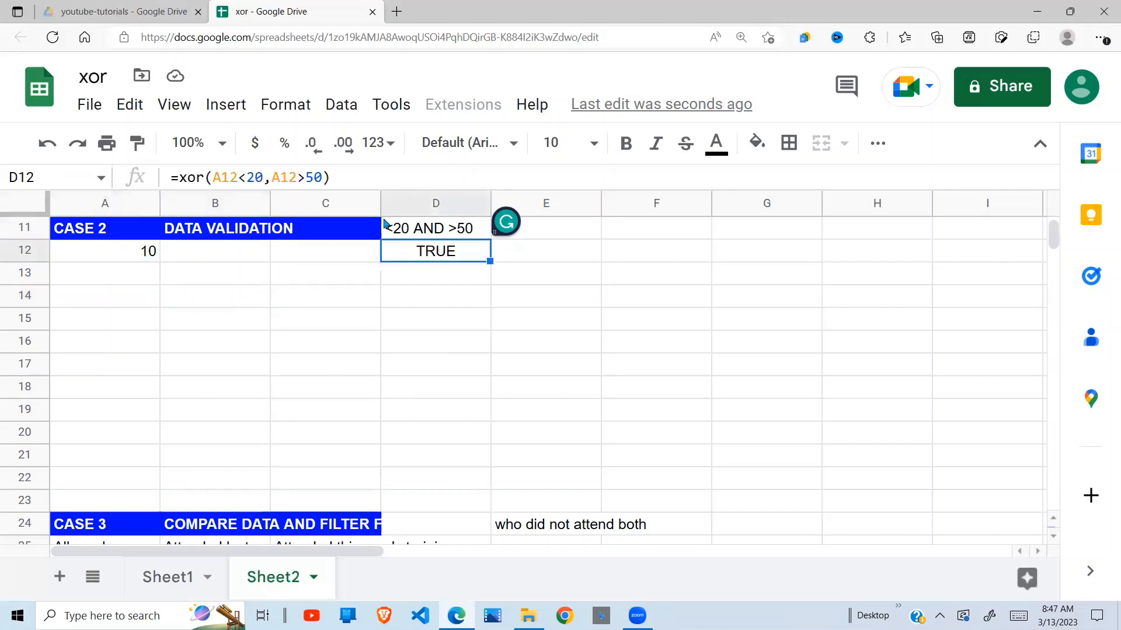
drag(353, 184, 166, 186)
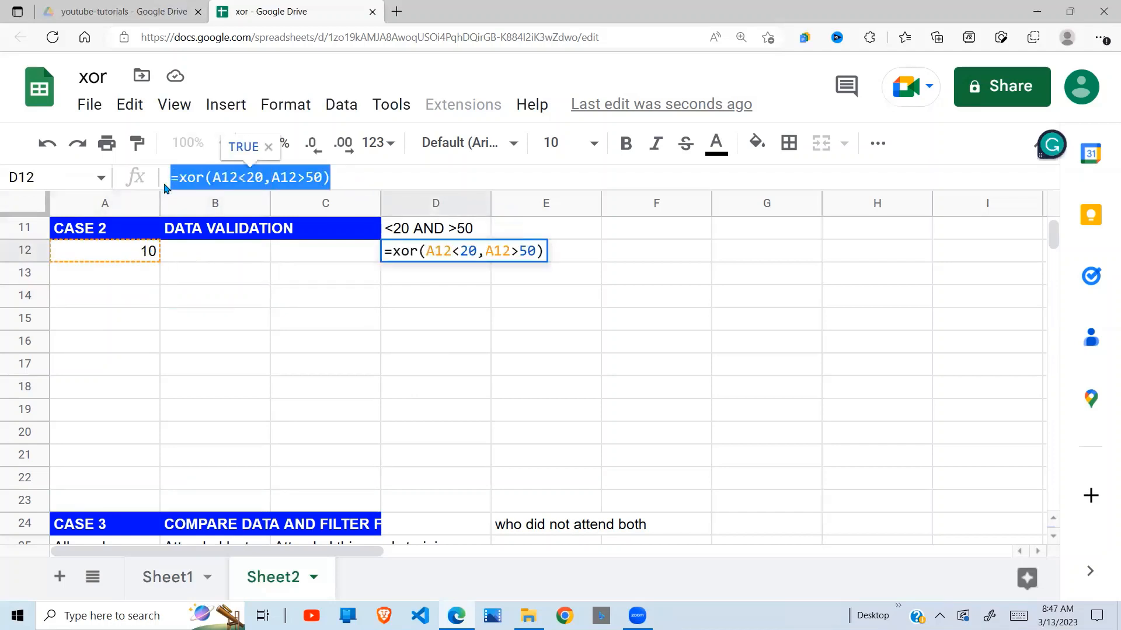
key(Escape)
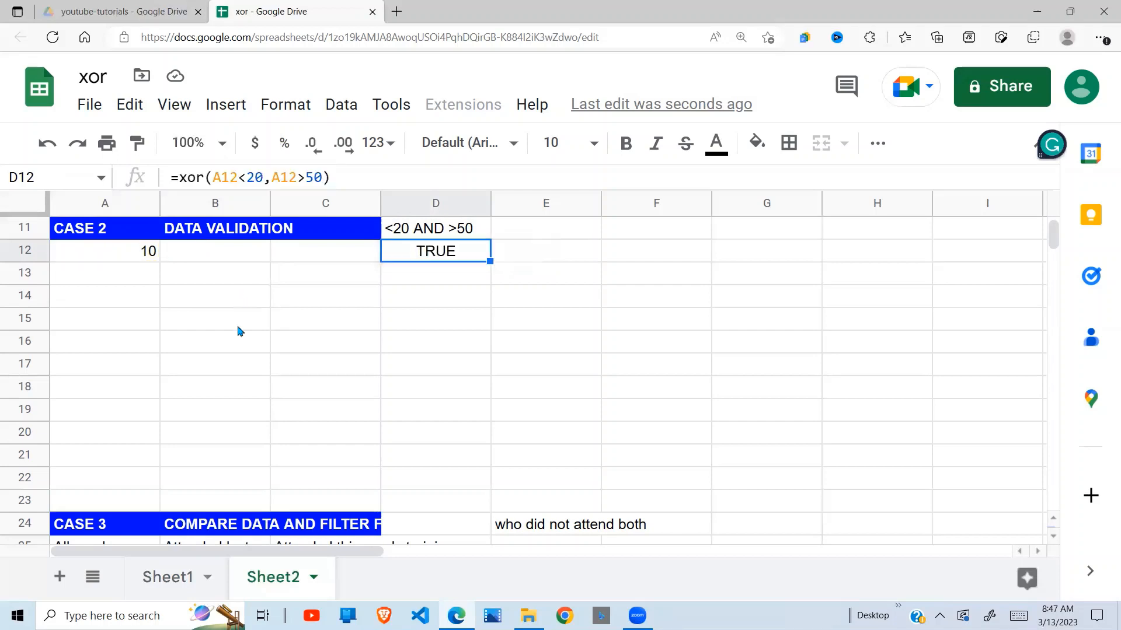
Select the range A12:C16 in the Case 2 section and add a new data validation rule to it.
click(173, 325)
drag(124, 260, 353, 344)
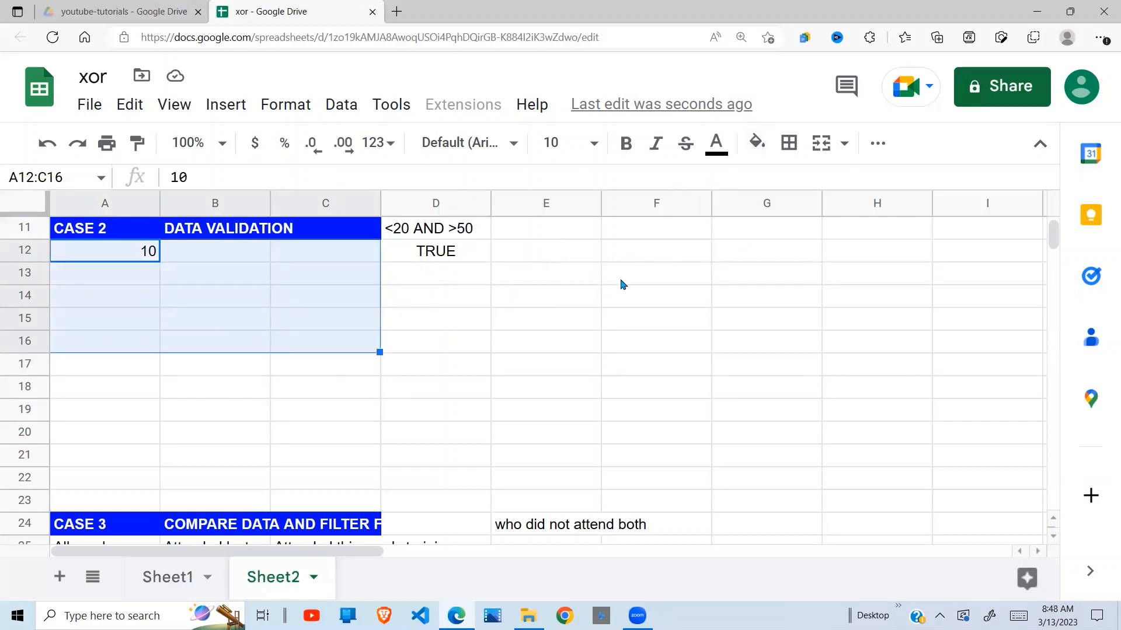
click(345, 105)
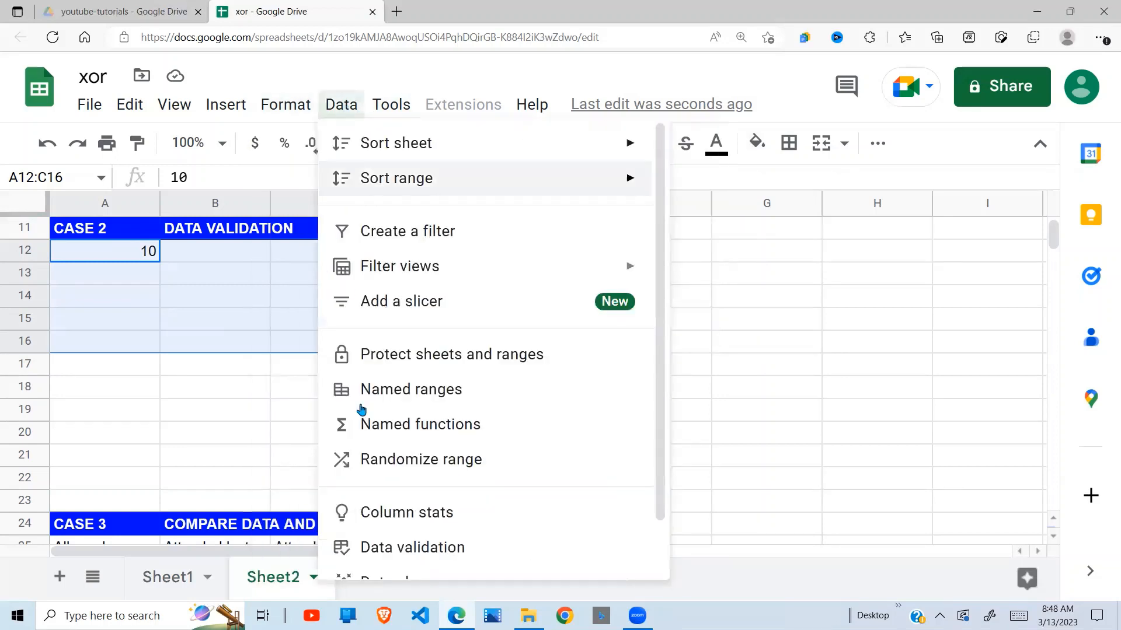
click(391, 549)
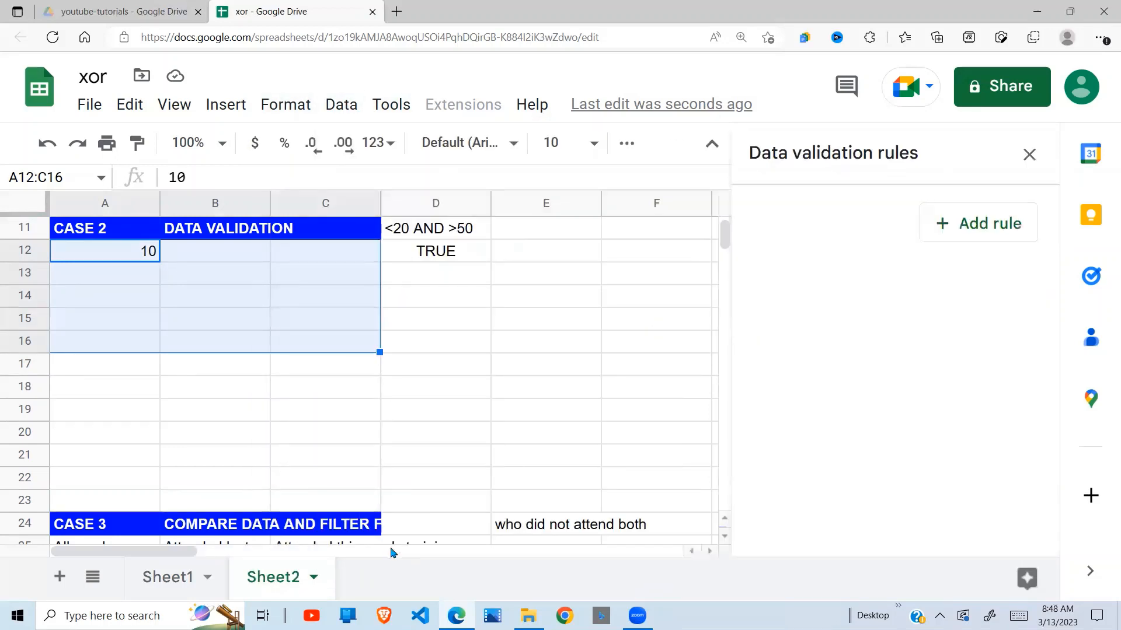
click(980, 231)
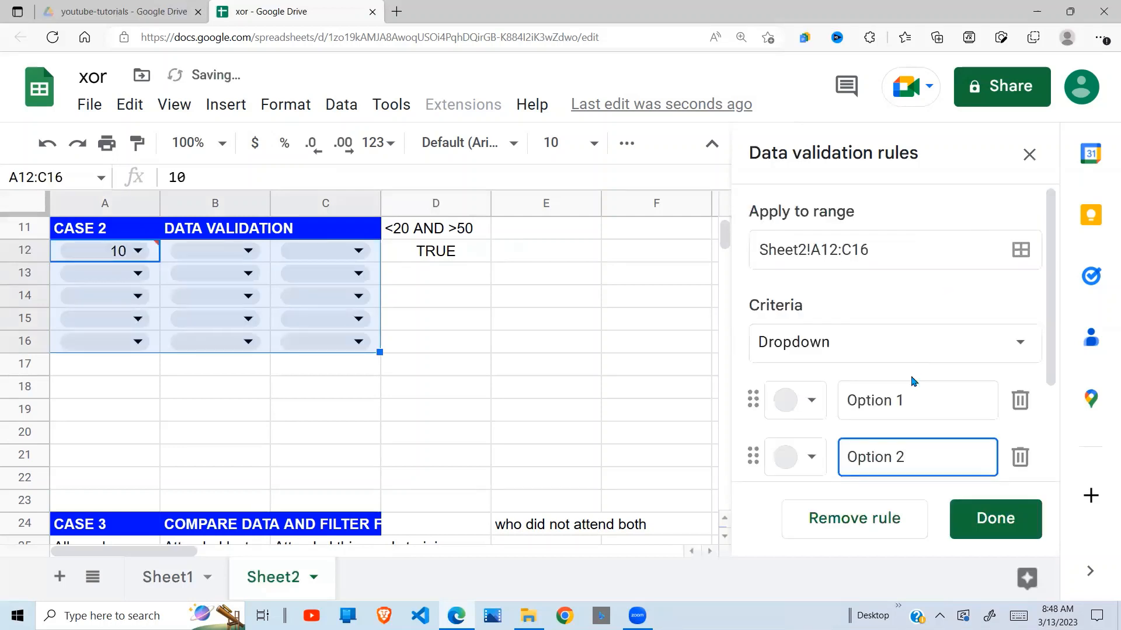
Change the new validation rule's criteria to "Custom formula is".
click(1030, 344)
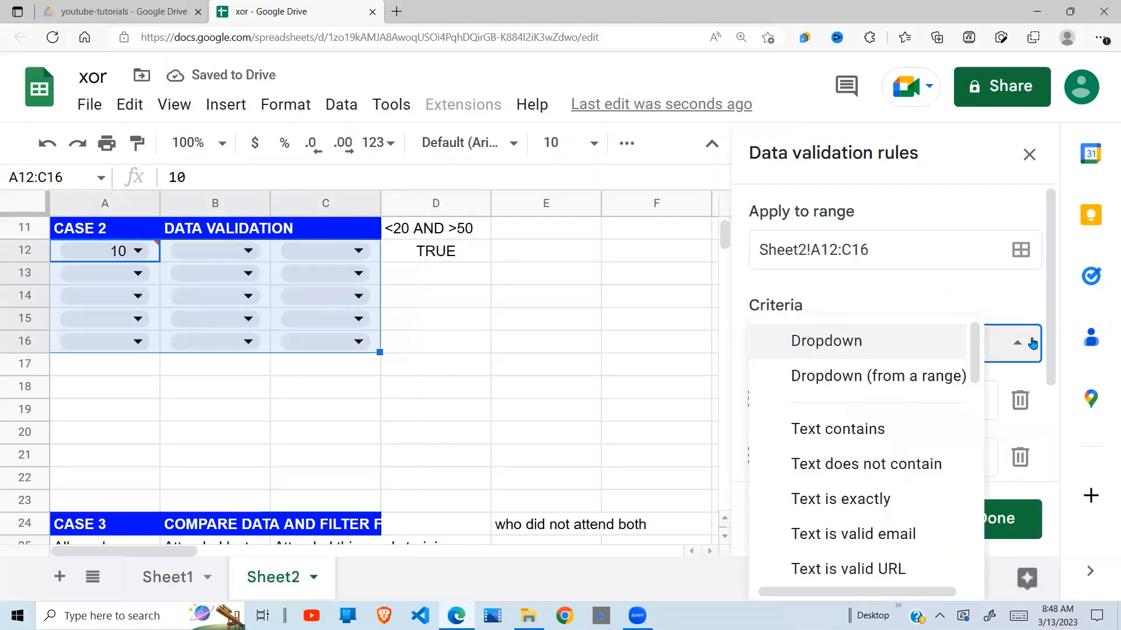
scroll(1055, 379, down, 2)
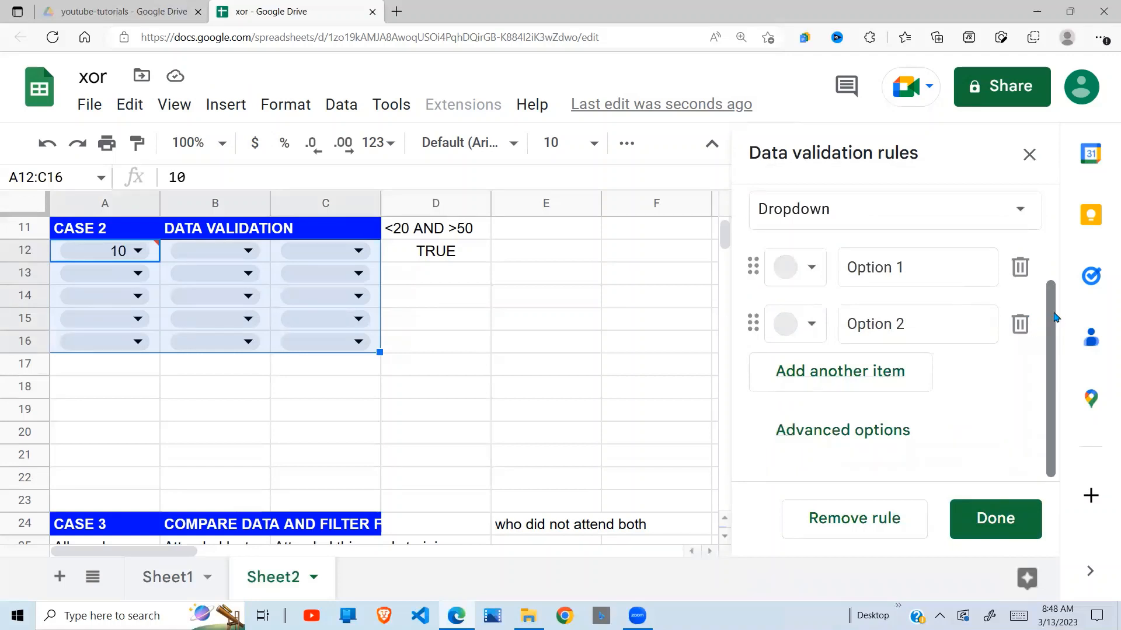
scroll(1024, 318, up, 2)
click(1017, 307)
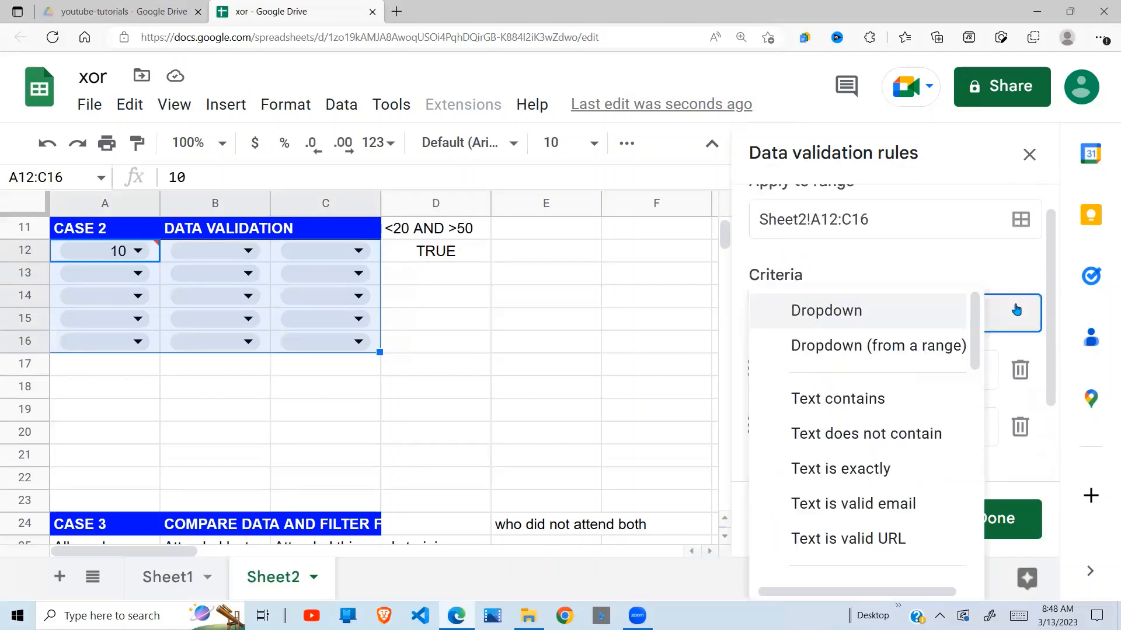
scroll(960, 496, down, 8)
scroll(960, 515, down, 3)
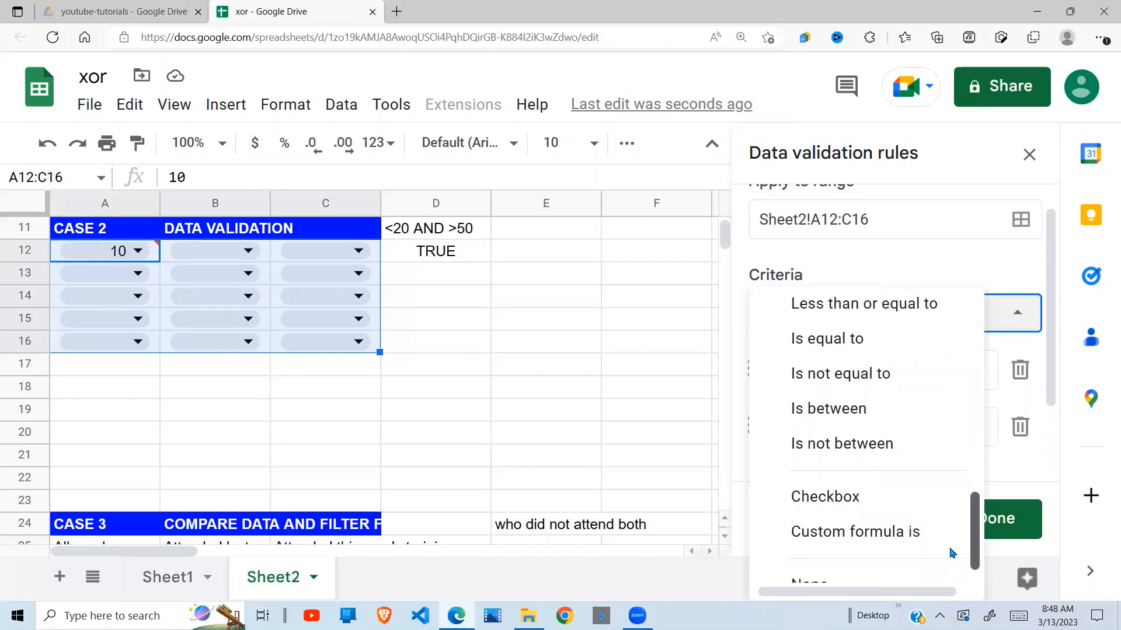
click(866, 509)
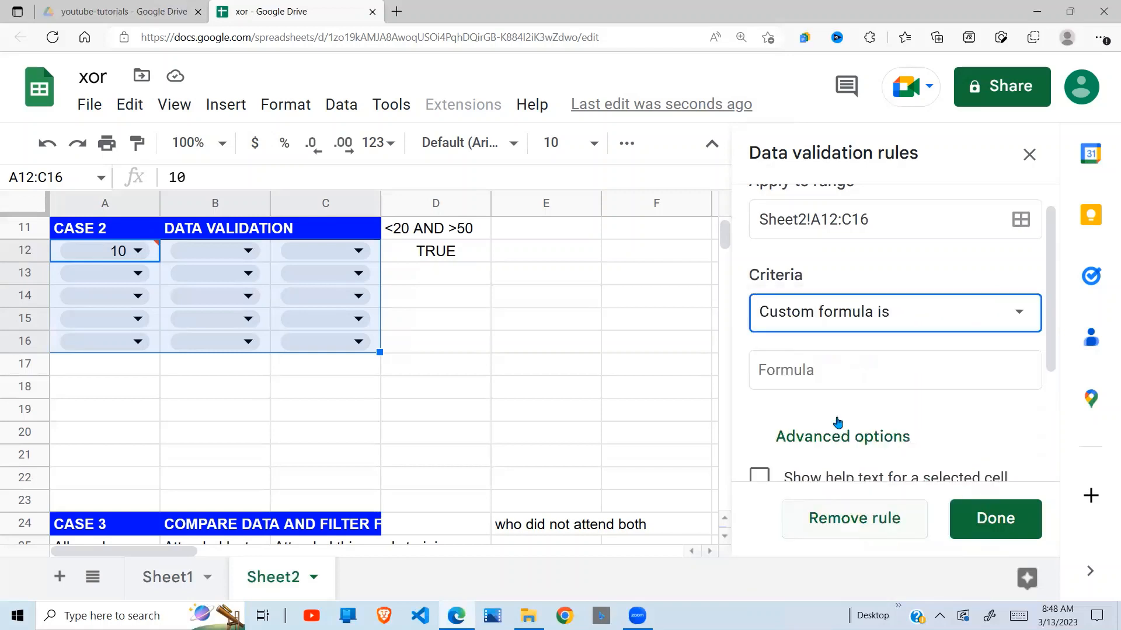
Paste the copied formula =xor(A12<20,A12>50) as the rule's custom formula and save the rule.
click(778, 319)
click(1009, 313)
click(803, 369)
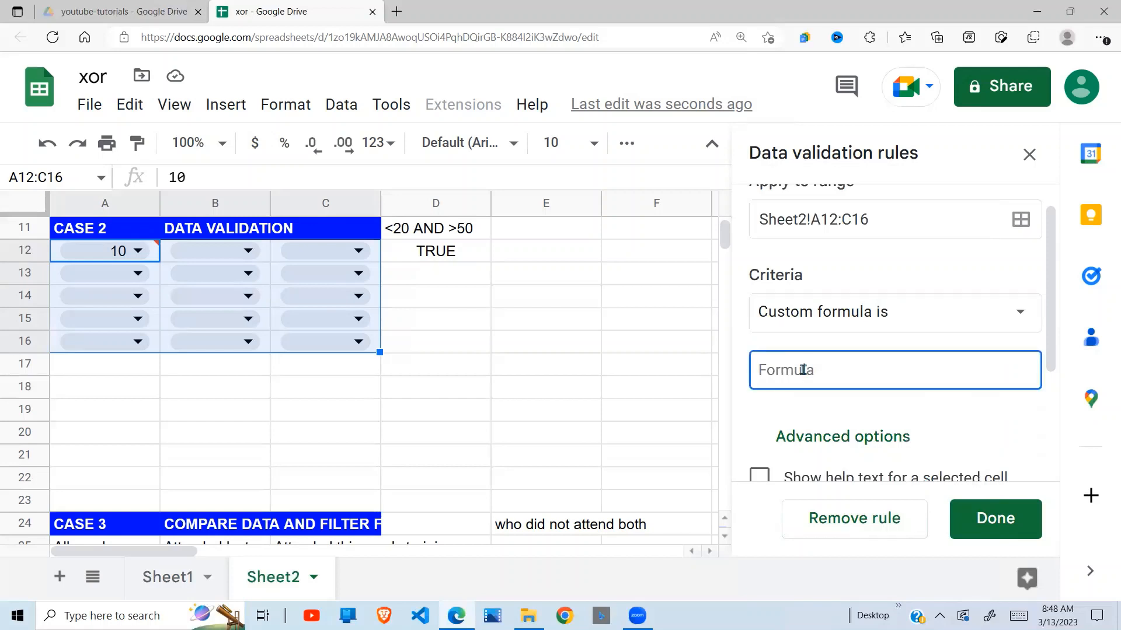
text(=xor(A12<20,A12>50))
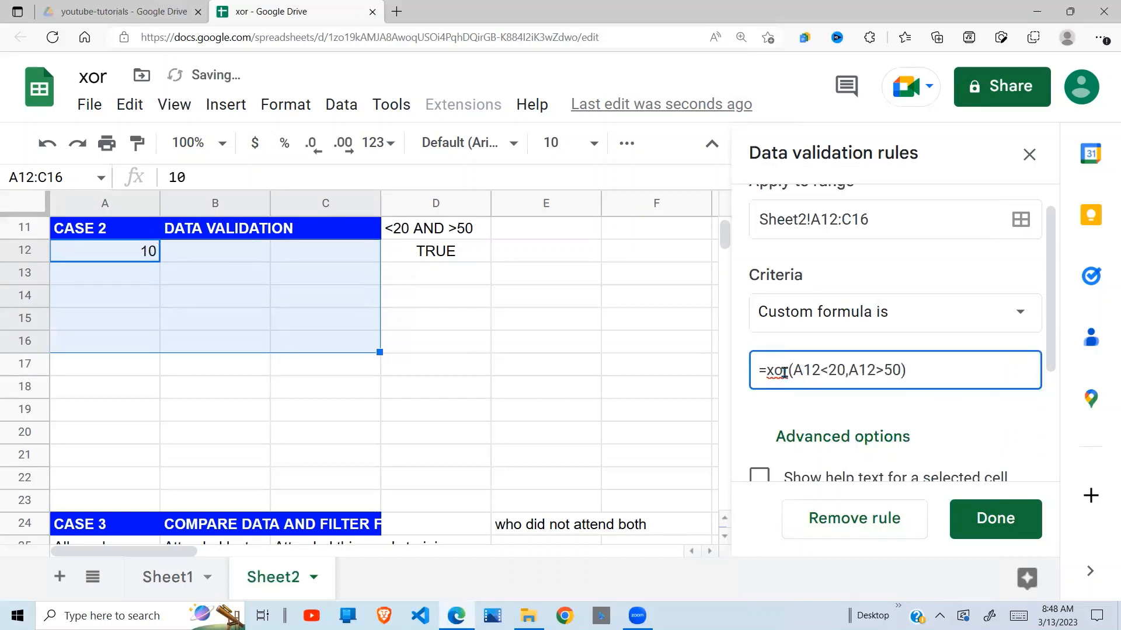
click(1001, 523)
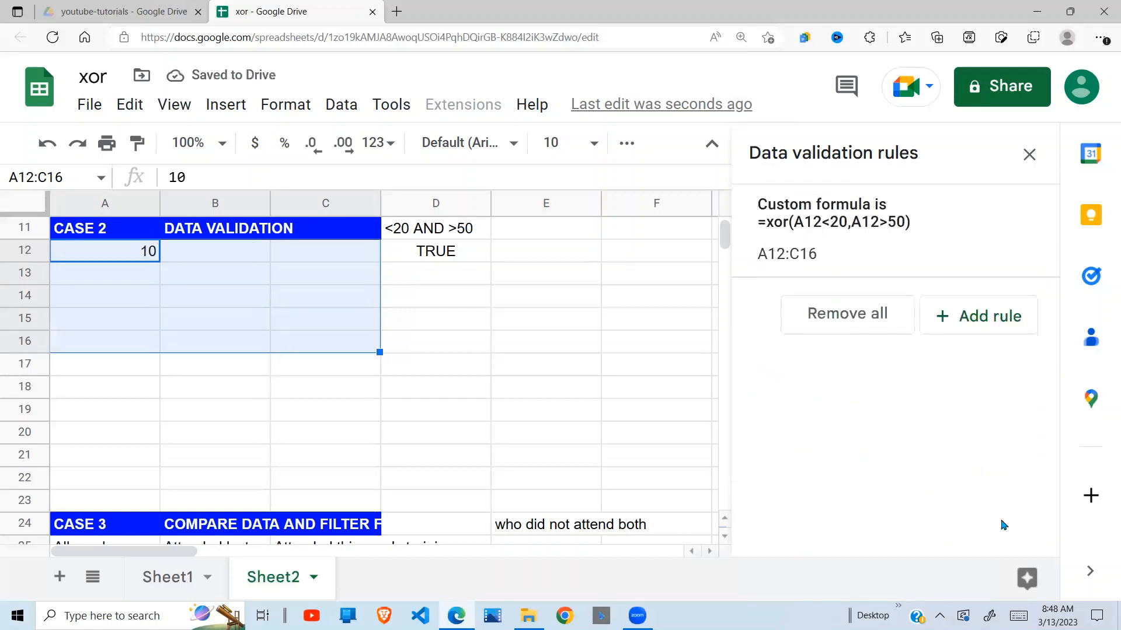
Reopen the A12:C16 validation rule, set invalid data to "Reject the input" in its advanced options, and save it.
click(435, 329)
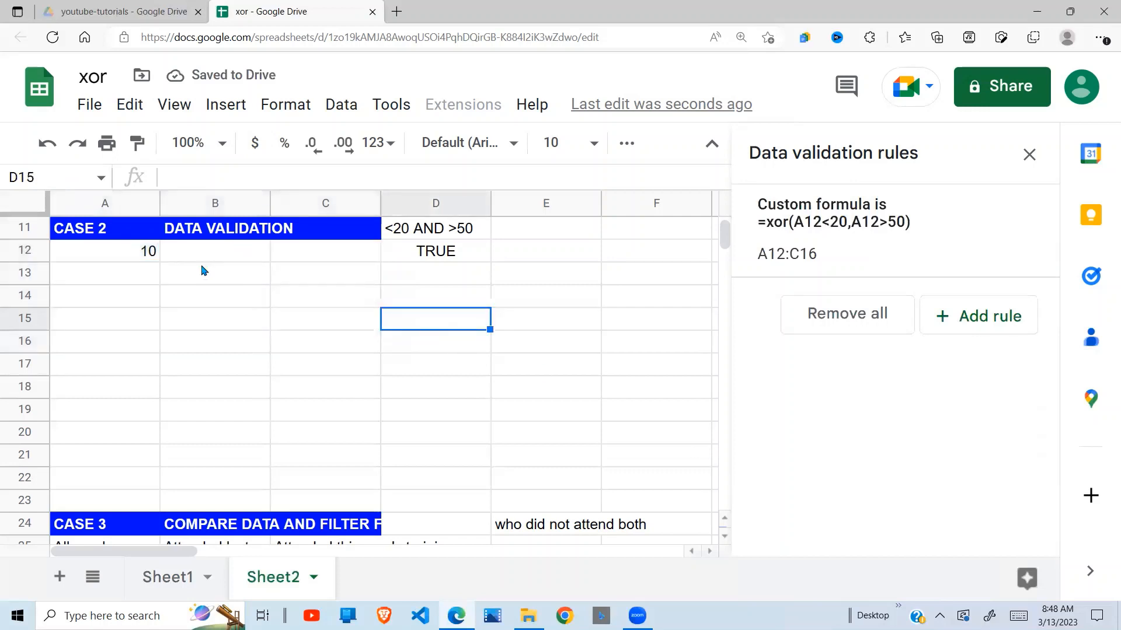
click(366, 257)
click(840, 216)
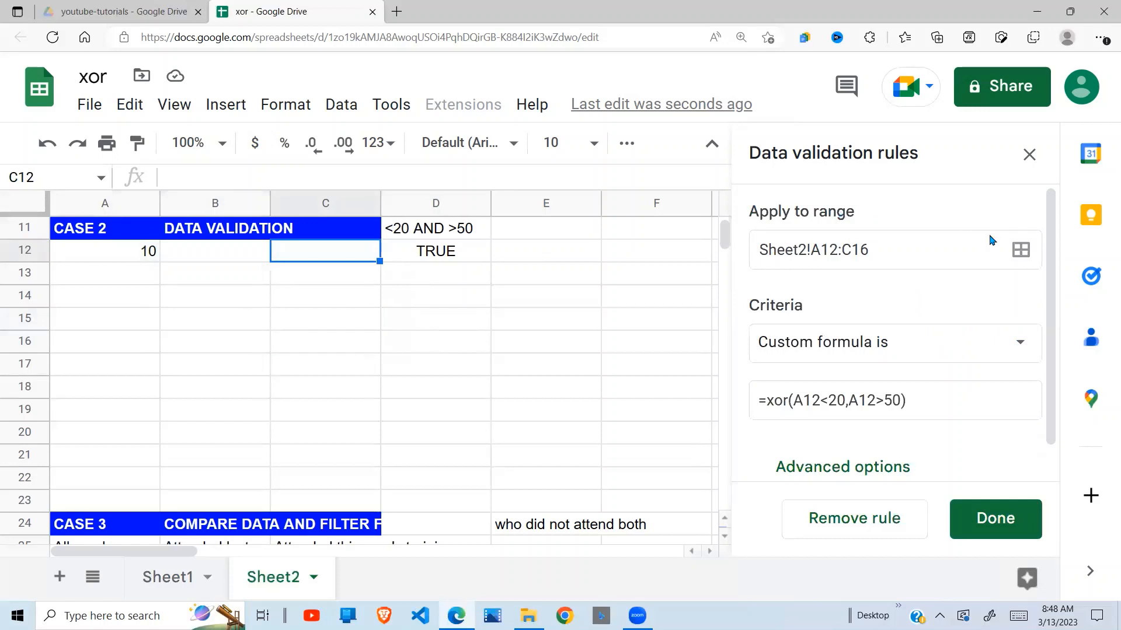
scroll(1045, 442, down, 1)
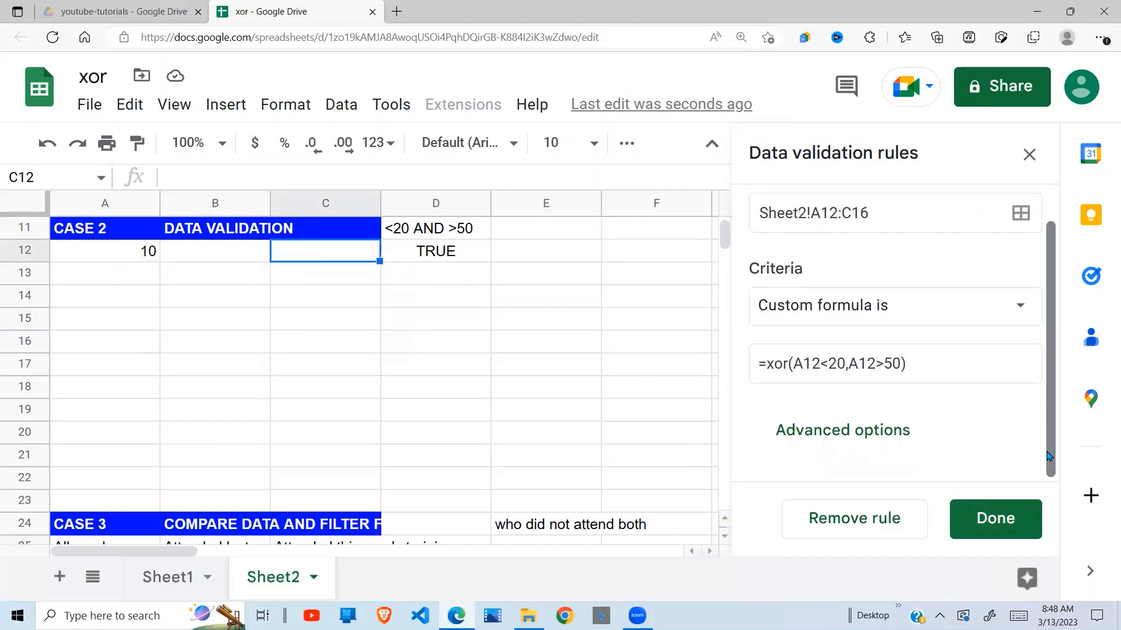
click(881, 433)
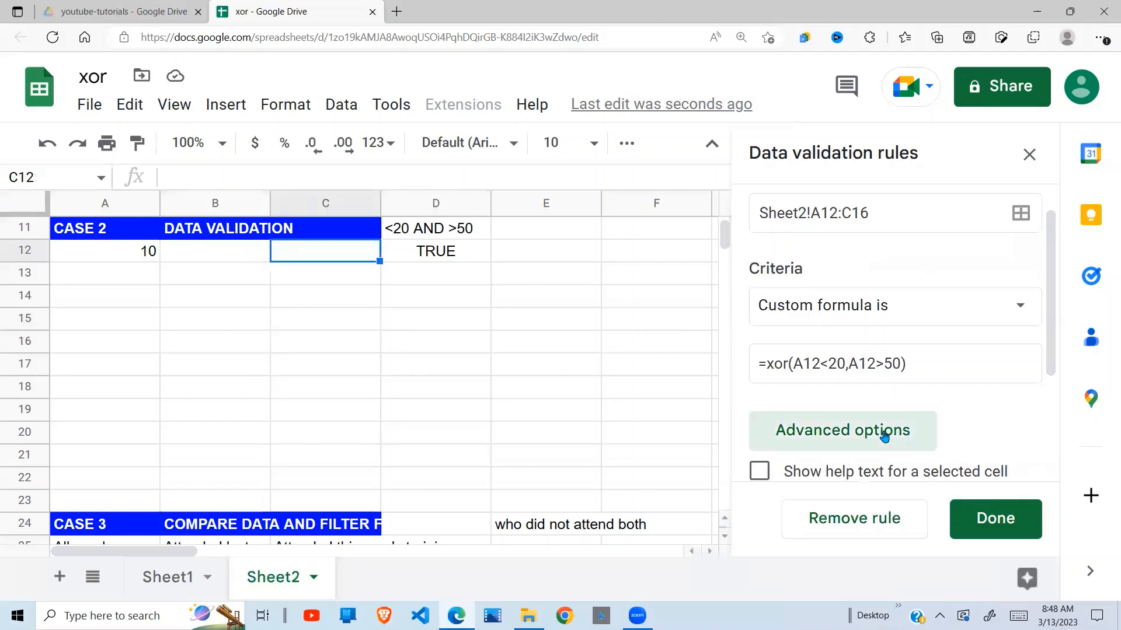
scroll(1038, 461, down, 3)
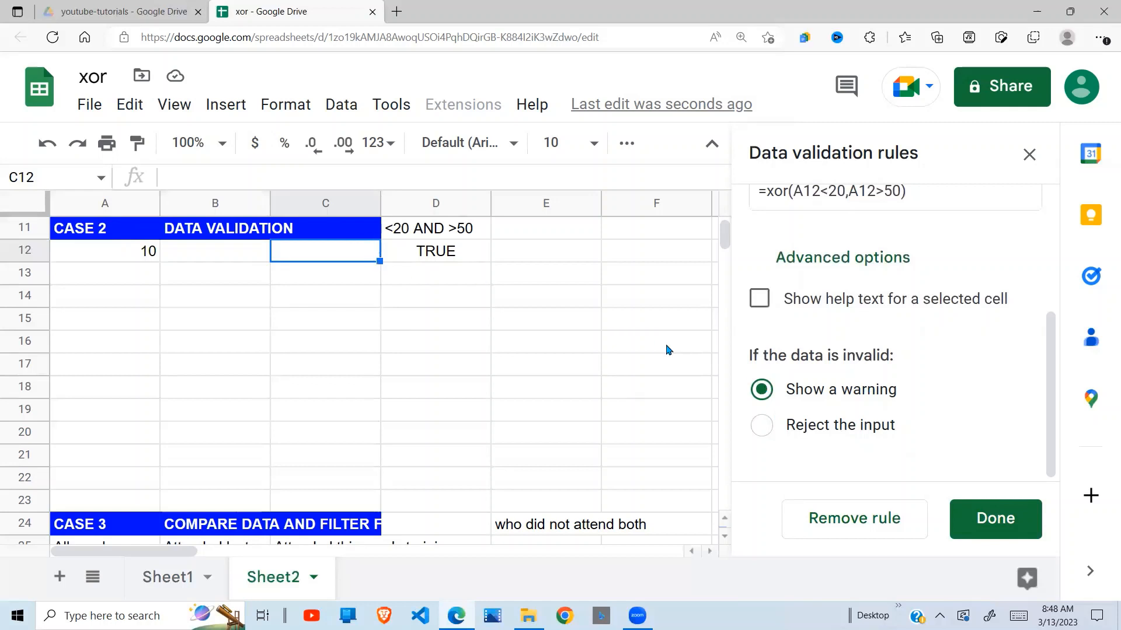
click(763, 427)
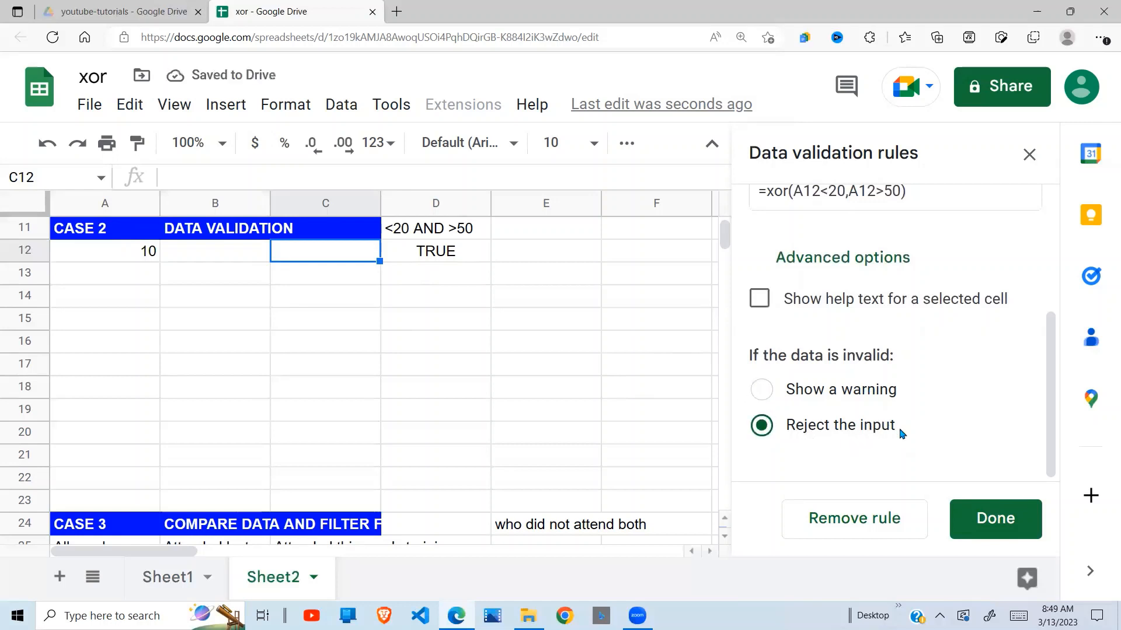
click(1010, 520)
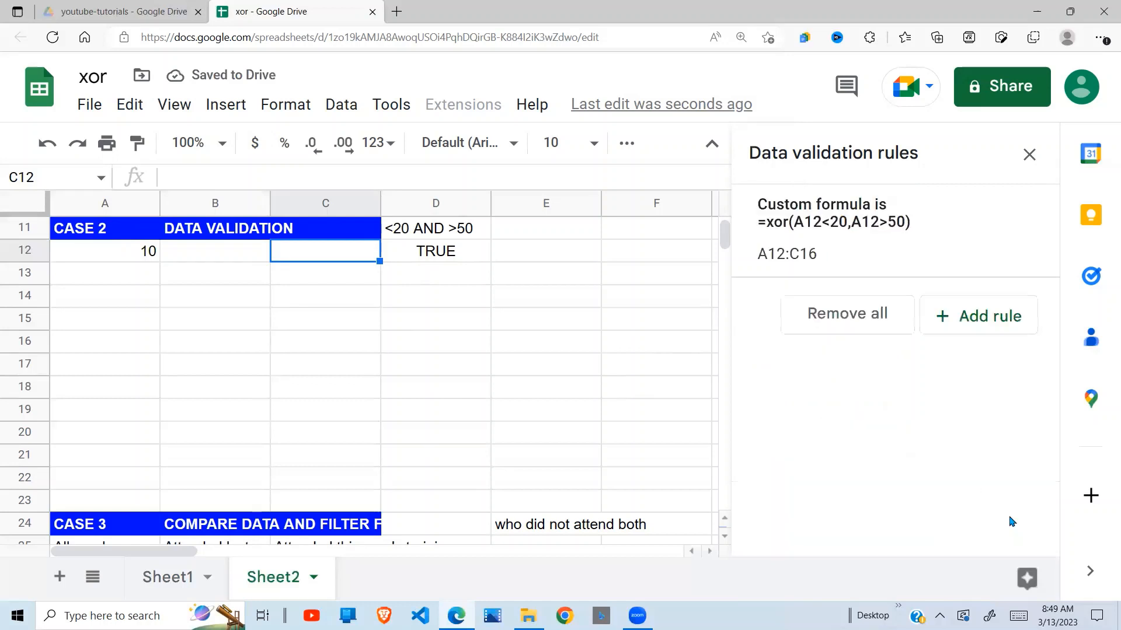
Test the validation rule on A12:C16 by trying to enter 39 in cell B13.
click(473, 443)
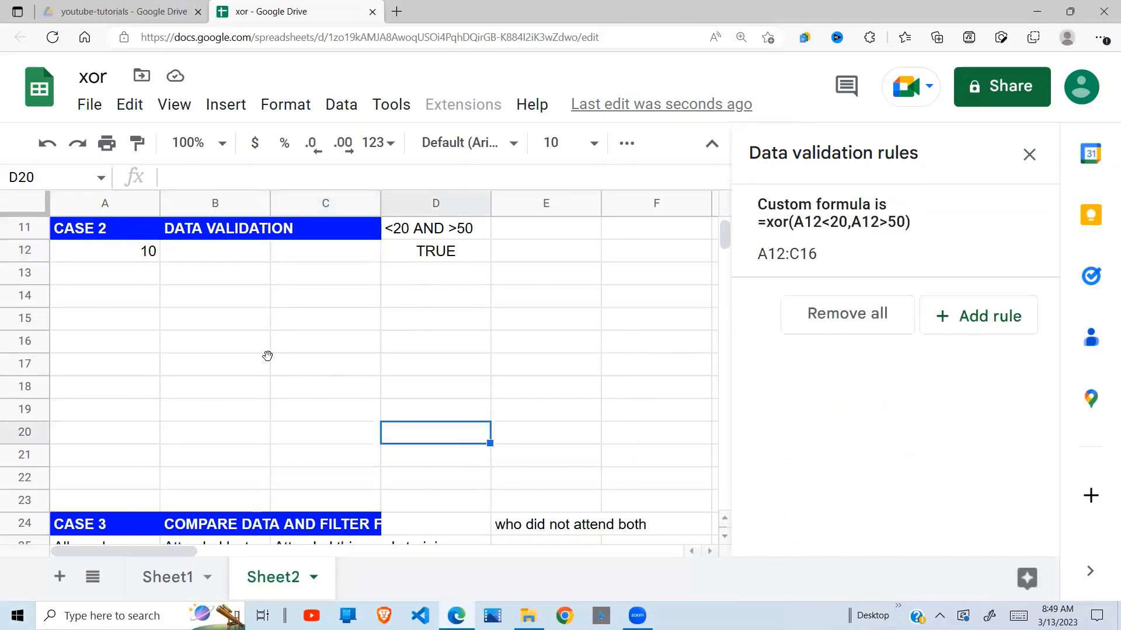
click(267, 361)
drag(120, 251, 321, 340)
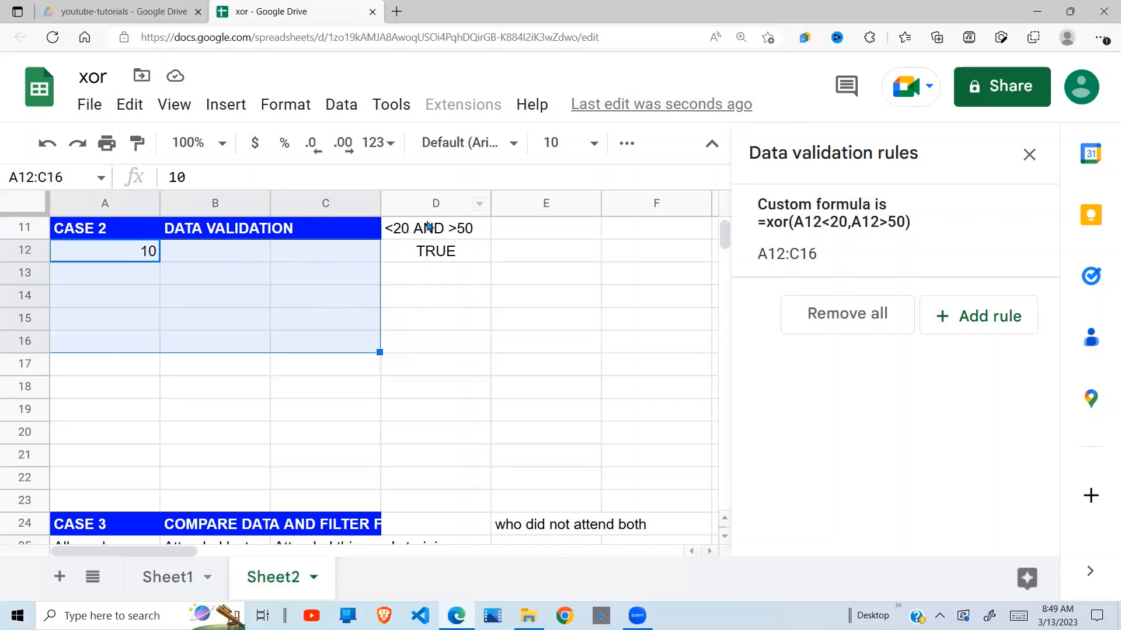
click(216, 277)
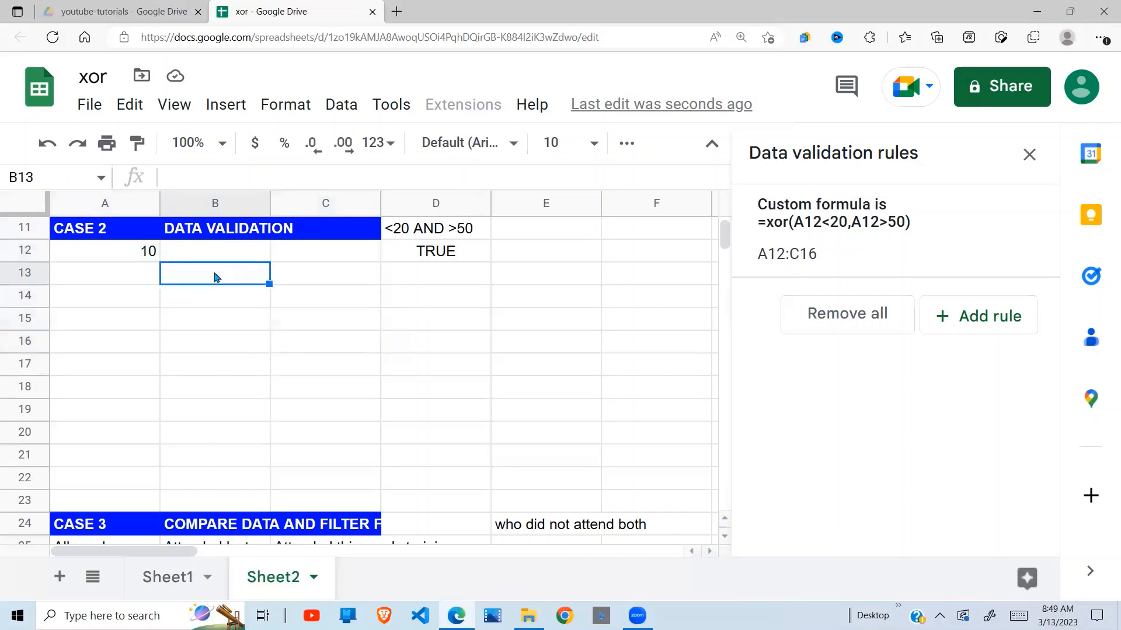
text(39)
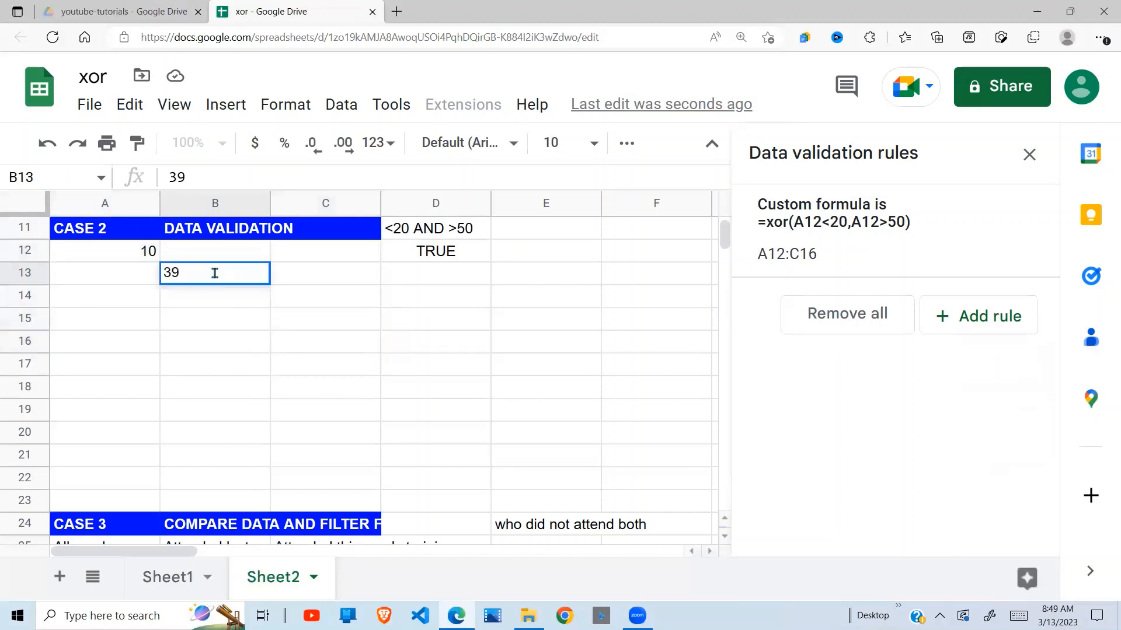
key(Return)
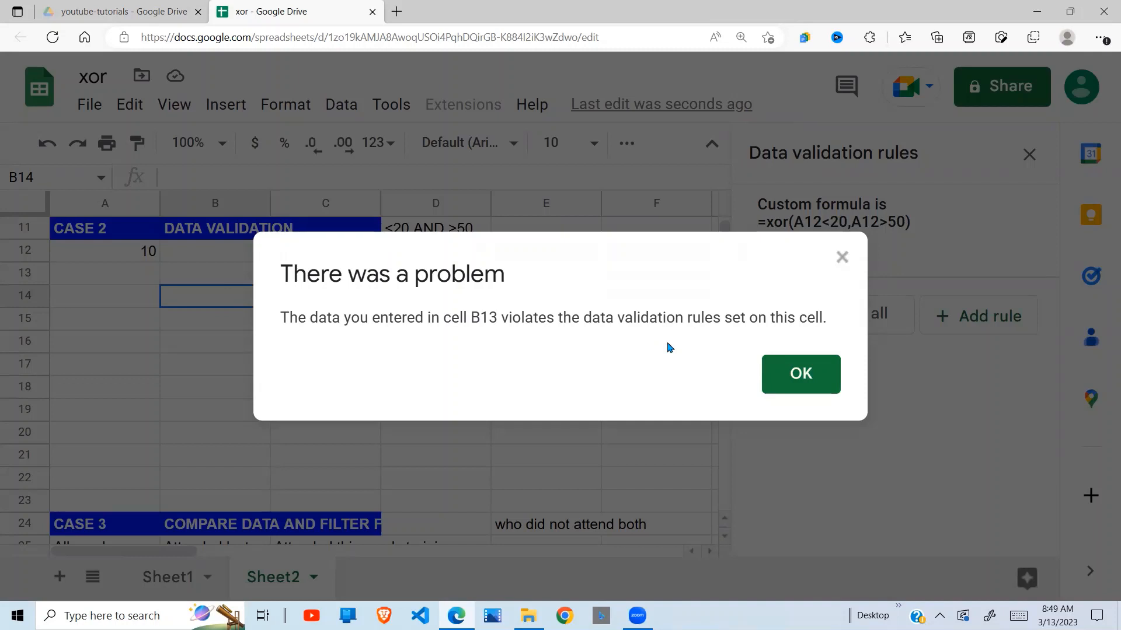
click(815, 384)
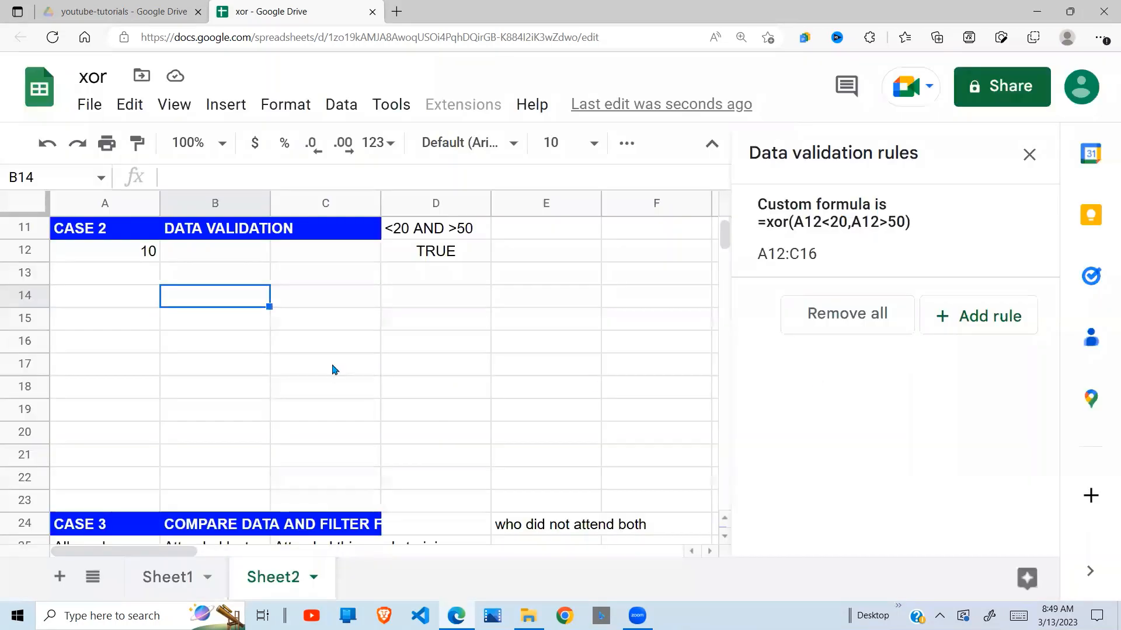
Test the rule's lower limit by trying to enter 20 in cell B12.
click(230, 276)
click(244, 251)
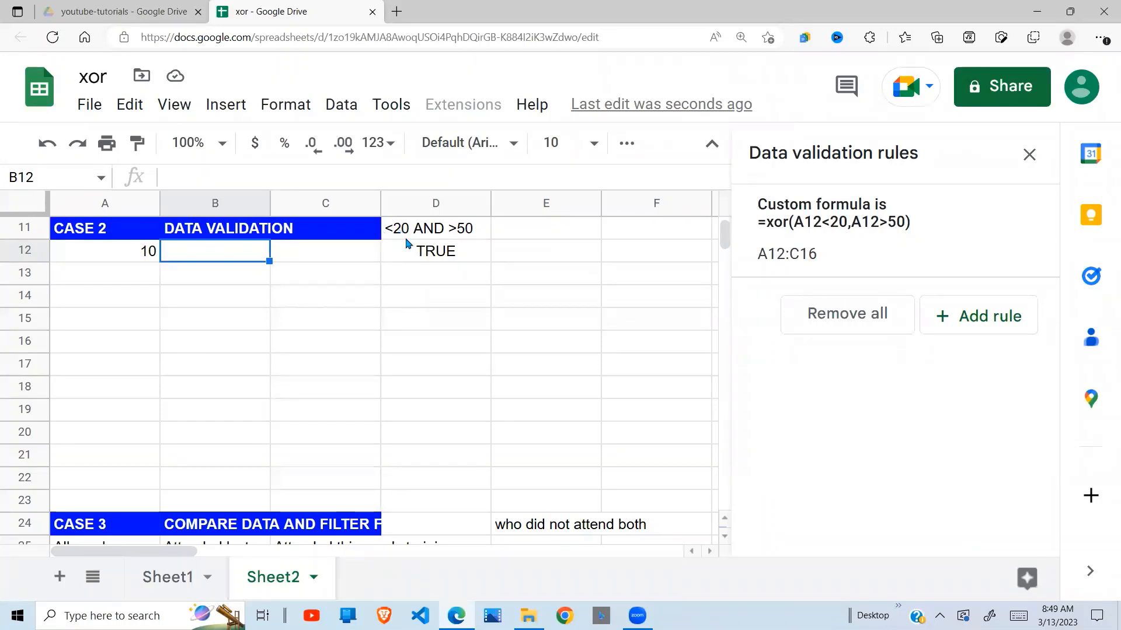
text(20)
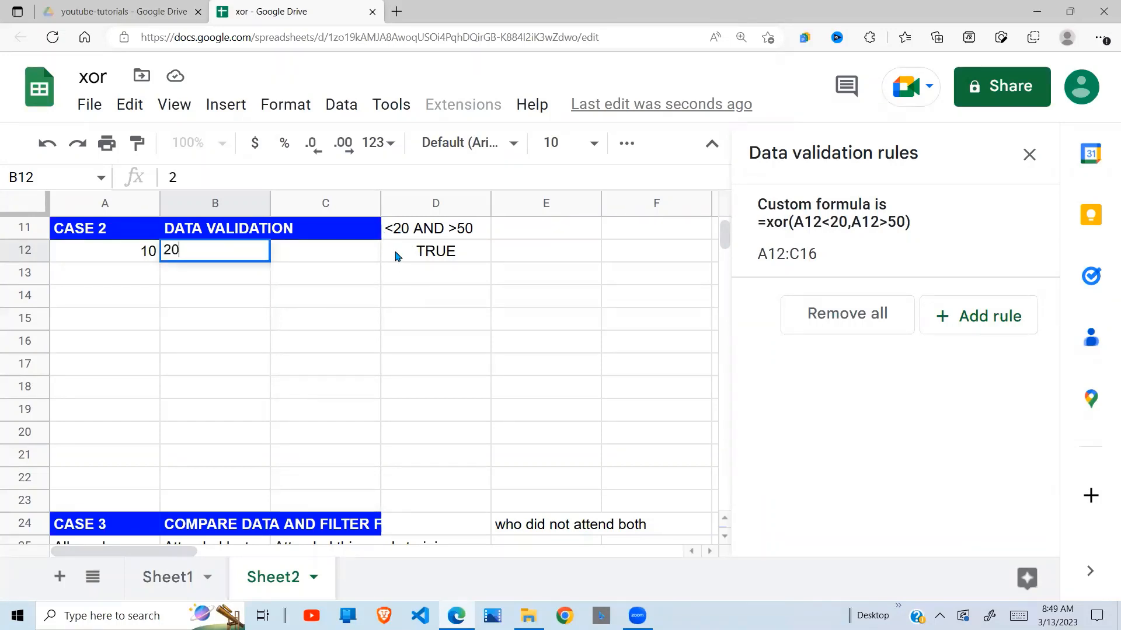
key(Return)
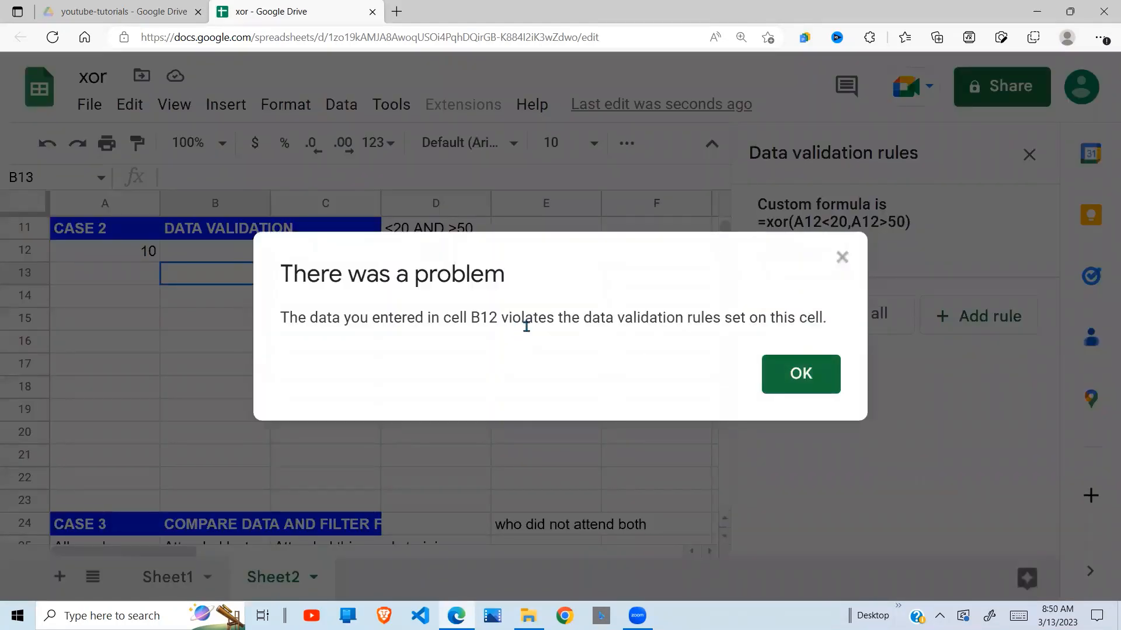
click(814, 379)
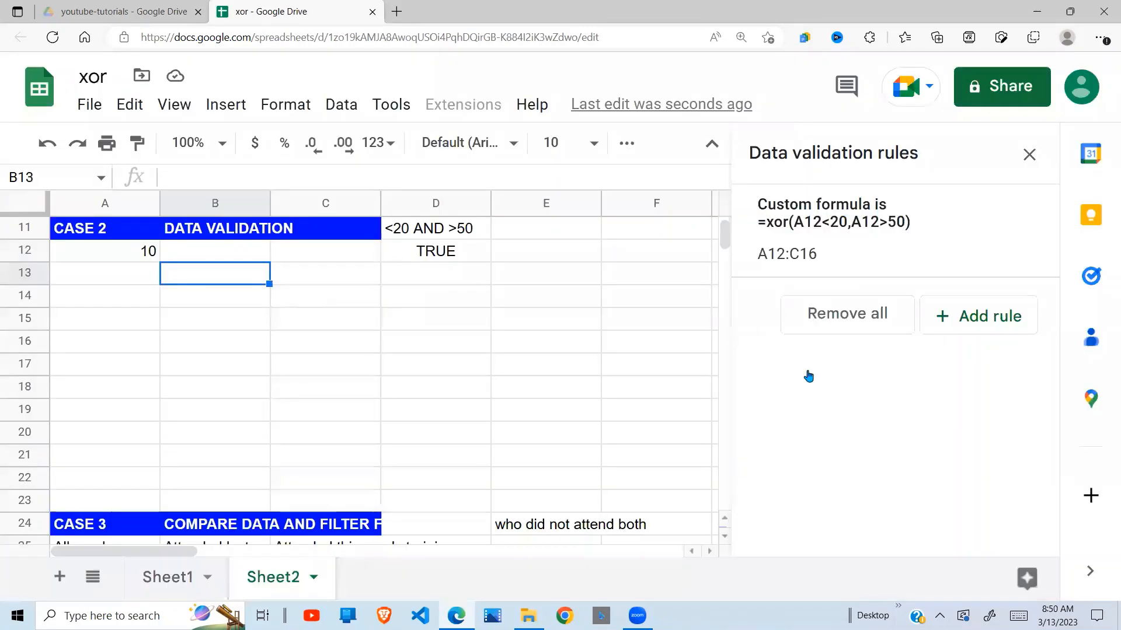
Review the validated Case 2 range and look over the Case 3 section with its employee and training attendance lists.
drag(150, 251, 334, 325)
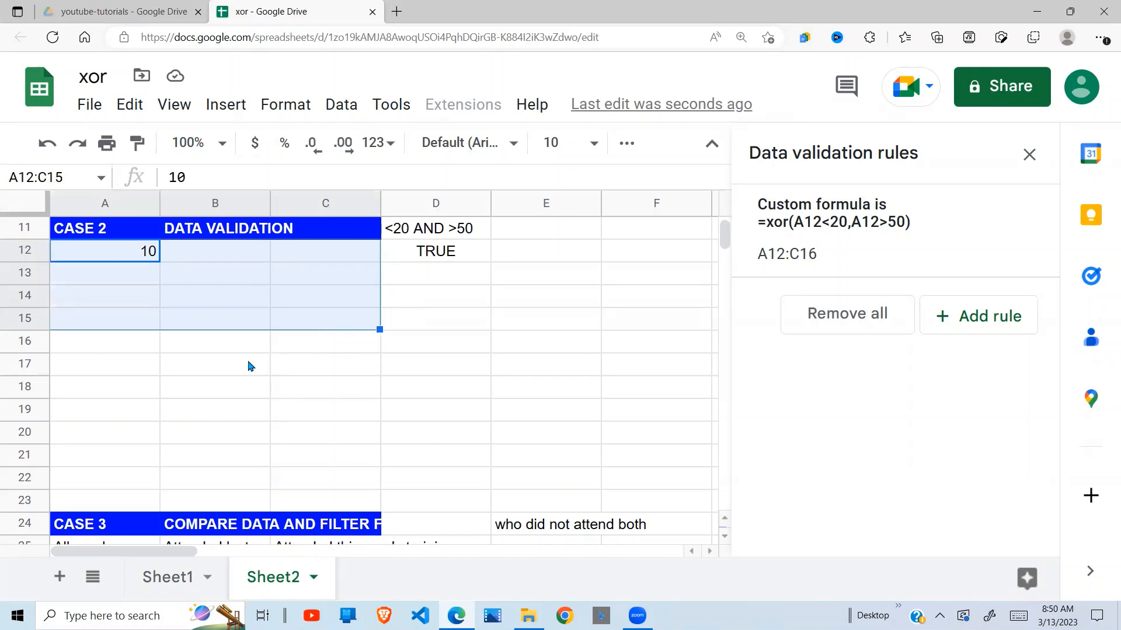
click(228, 374)
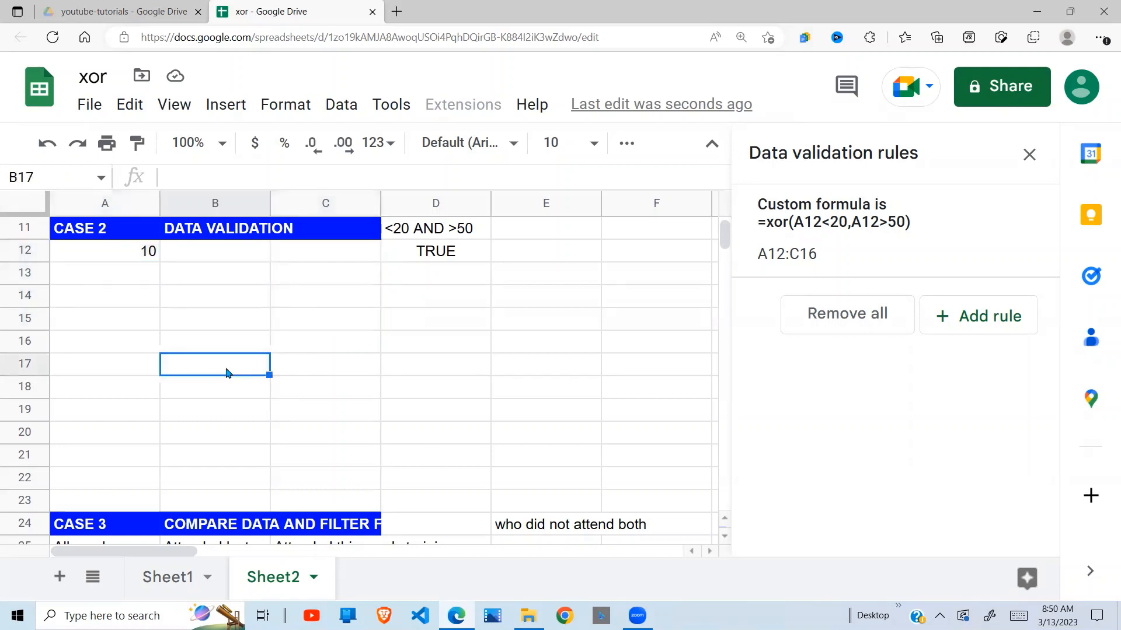
key(Down)
key(Down)
key(Down)
key(Down)
key(Down)
key(Down)
key(Down)
key(Down)
key(Down)
key(Down)
key(Down)
key(Down)
key(Down)
key(Down)
key(Down)
key(Down)
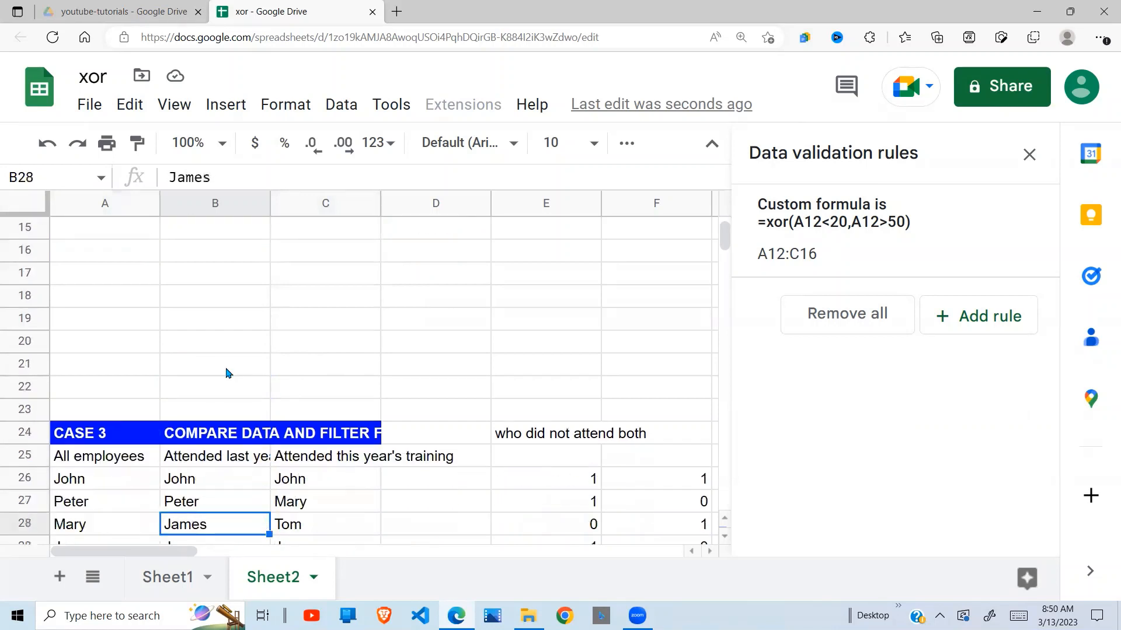
key(Down)
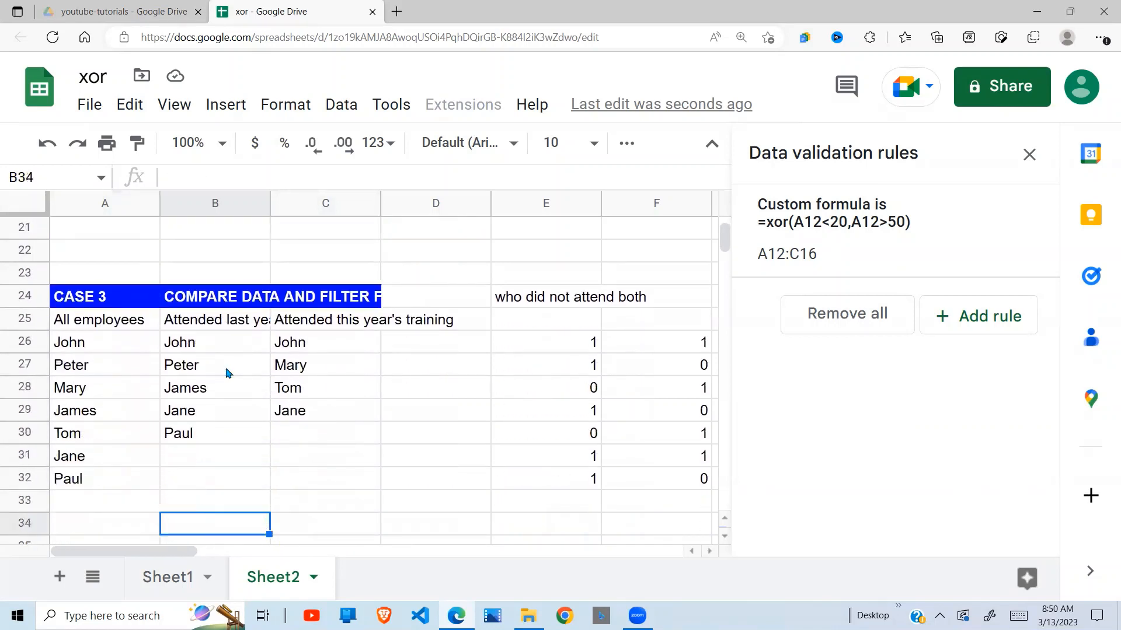
click(221, 301)
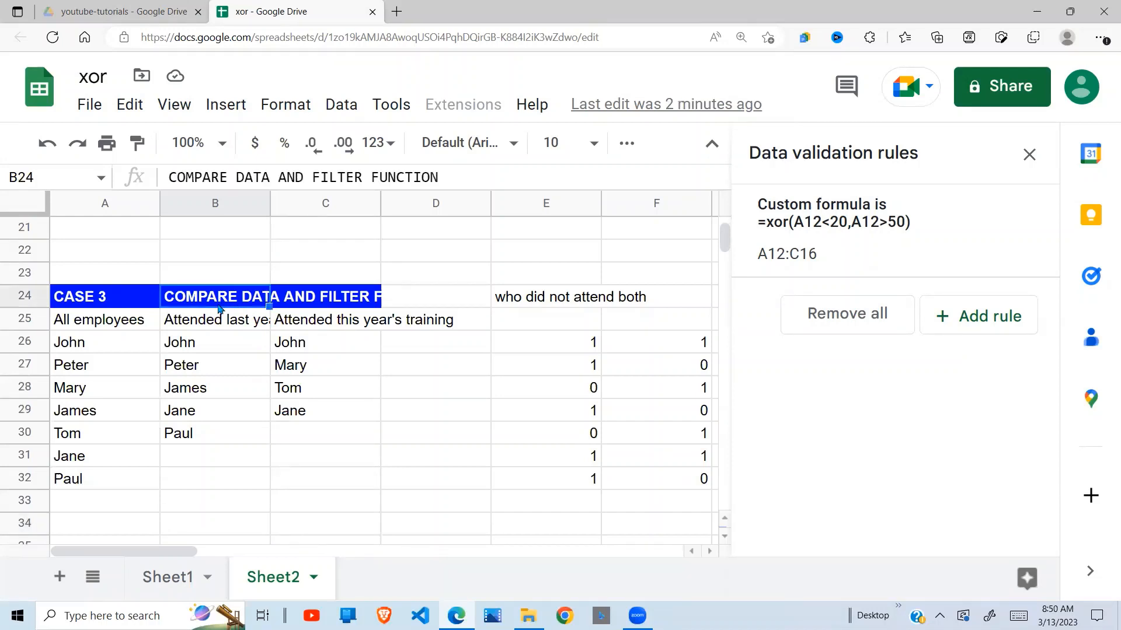
click(318, 368)
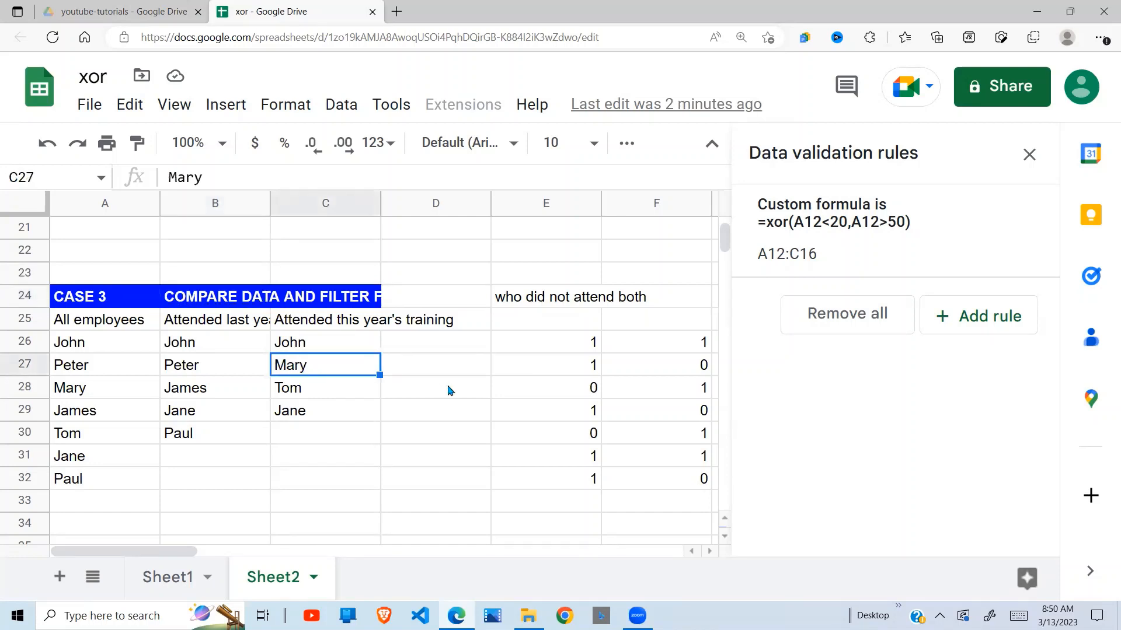
Close the data validation rules and clear the earlier helper formulas and filter results from E26:H33.
click(1029, 154)
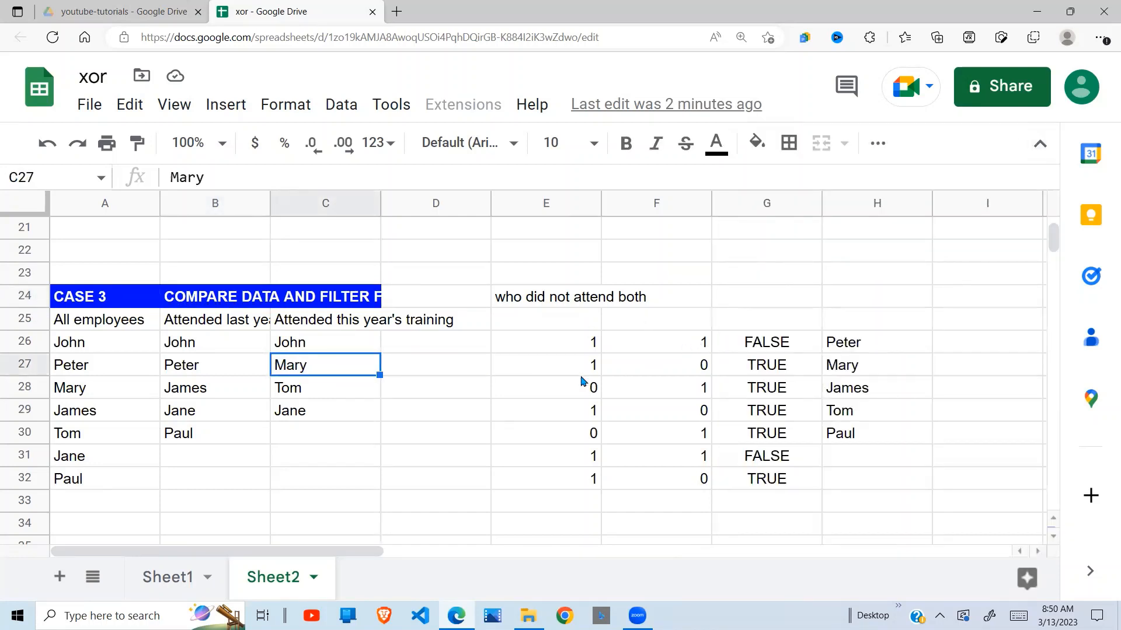
click(507, 388)
click(620, 370)
drag(578, 340, 880, 499)
key(Delete)
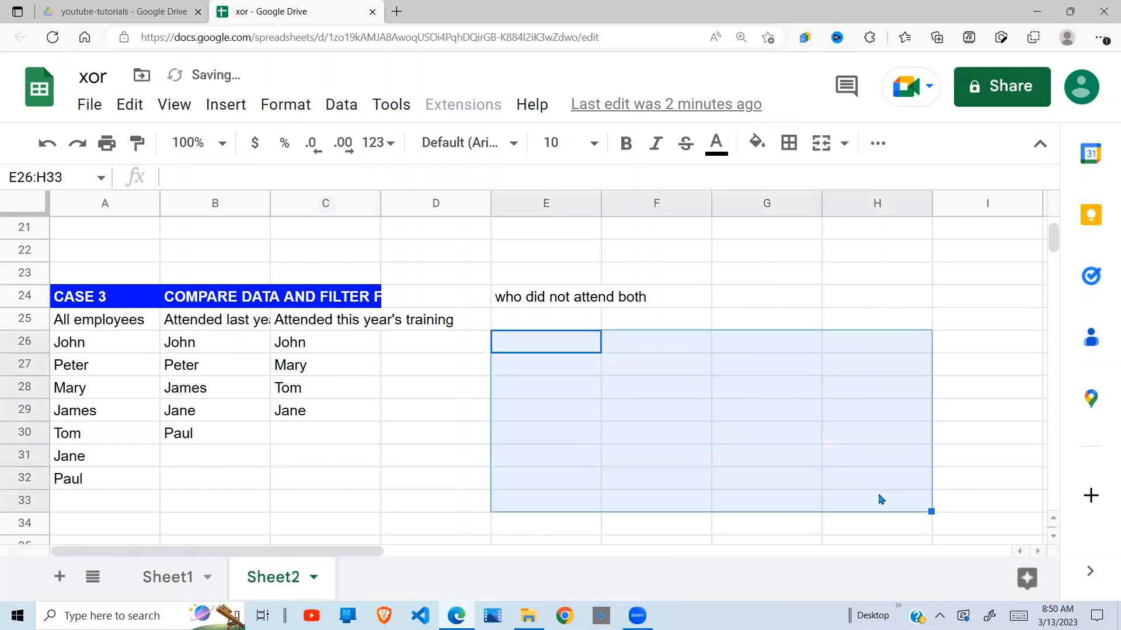
click(483, 443)
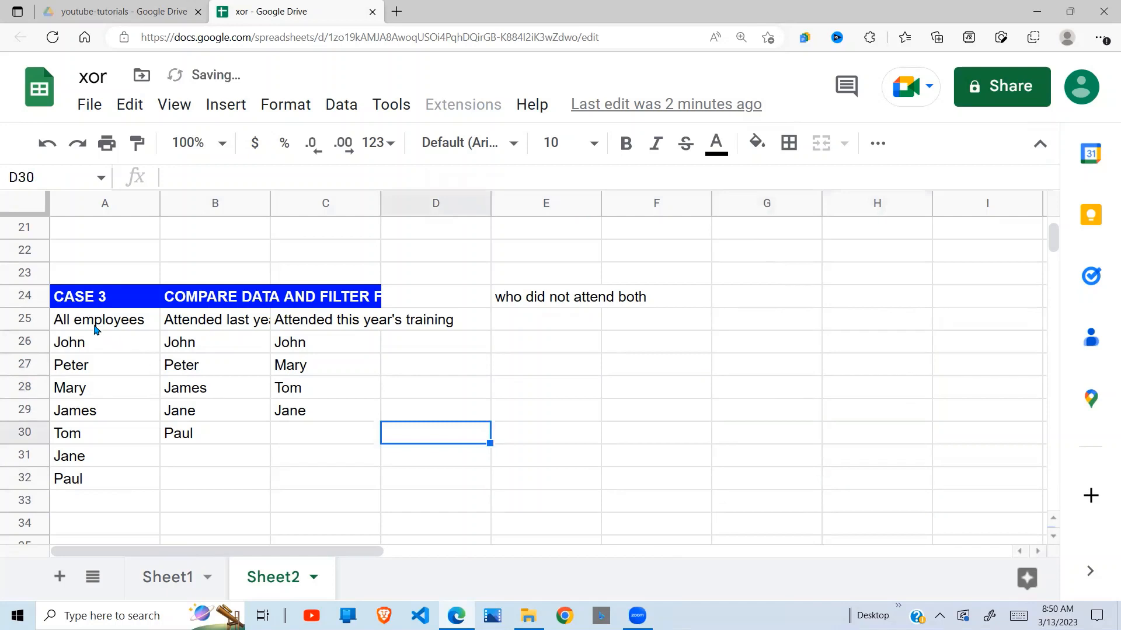
Examine the Case 3 lists of all employees, last year's training attendees and this year's training attendees.
drag(95, 325, 88, 500)
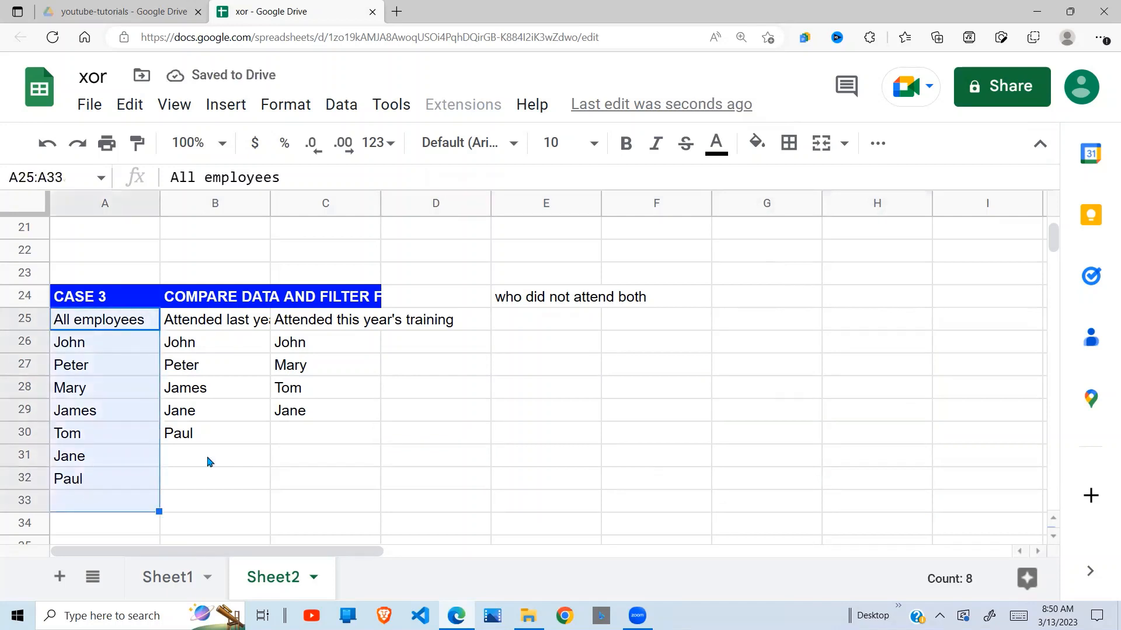
click(243, 353)
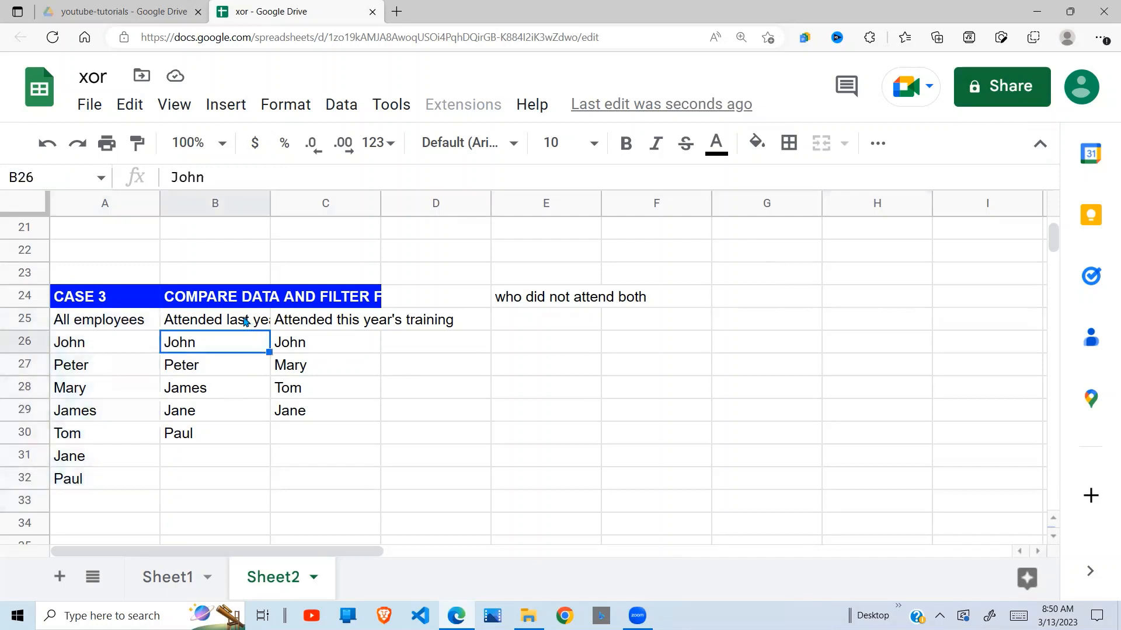
click(245, 324)
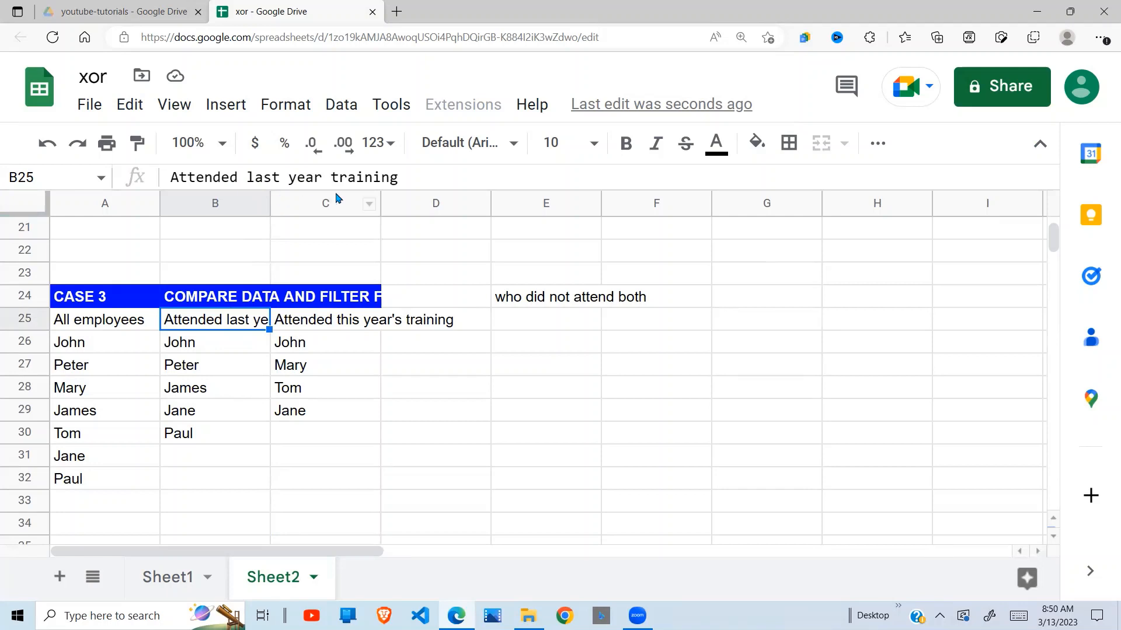
click(230, 351)
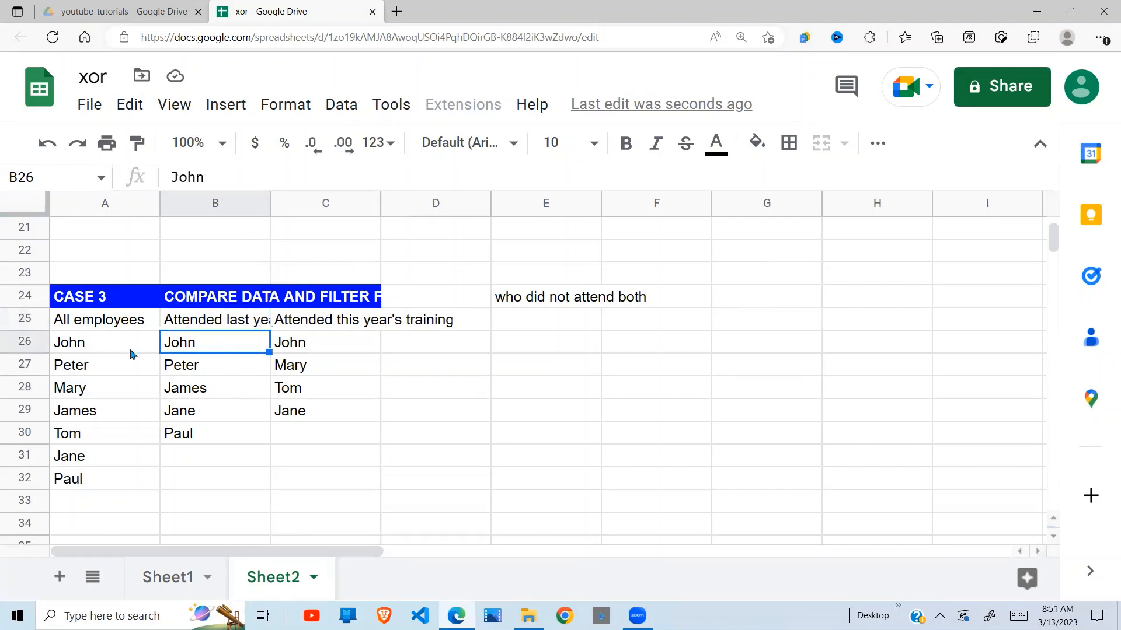
drag(102, 347, 99, 483)
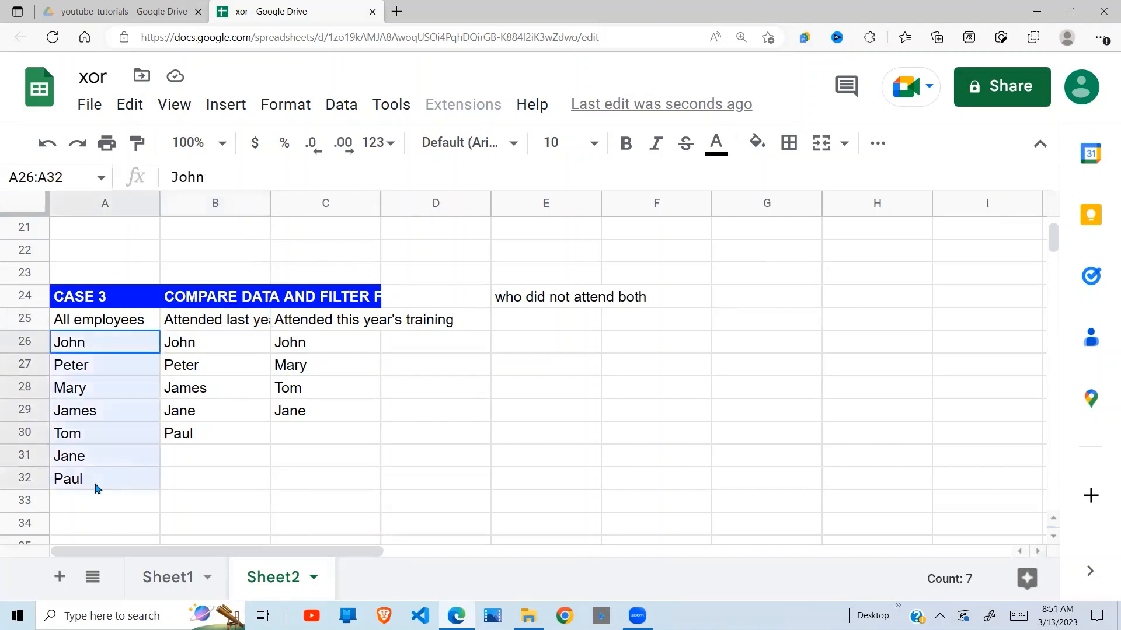
drag(213, 348, 210, 437)
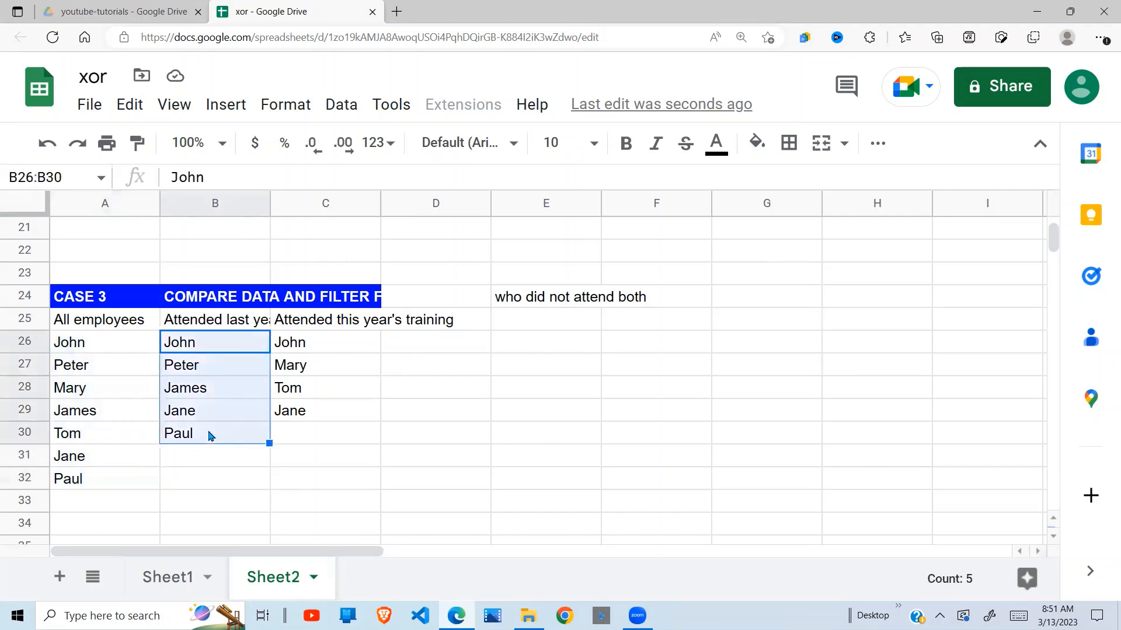
drag(327, 348, 343, 411)
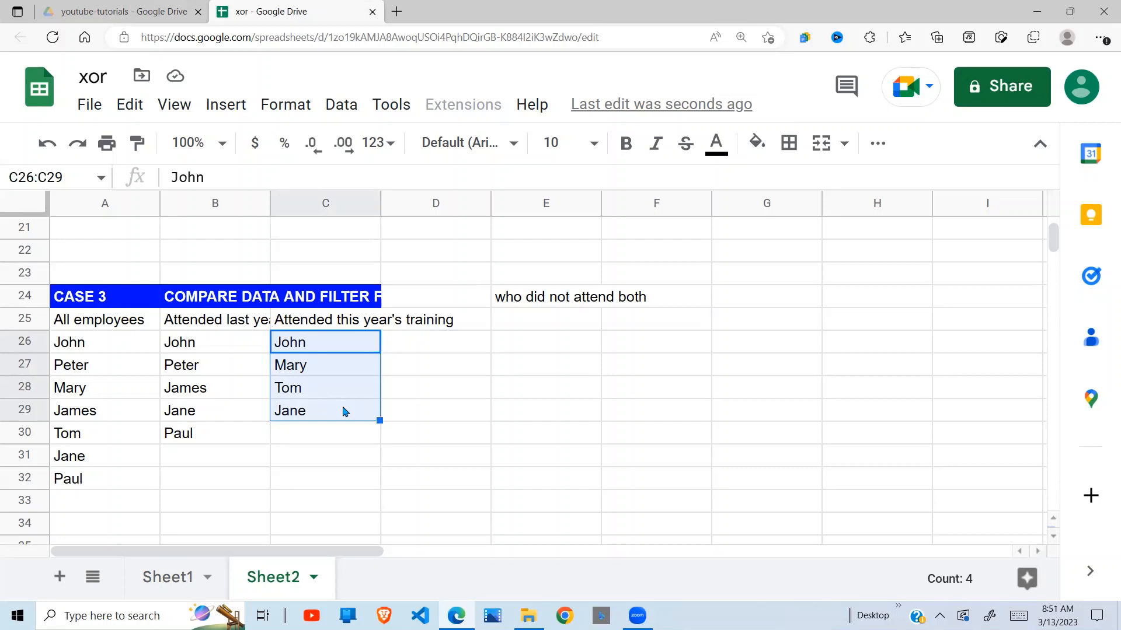
click(435, 354)
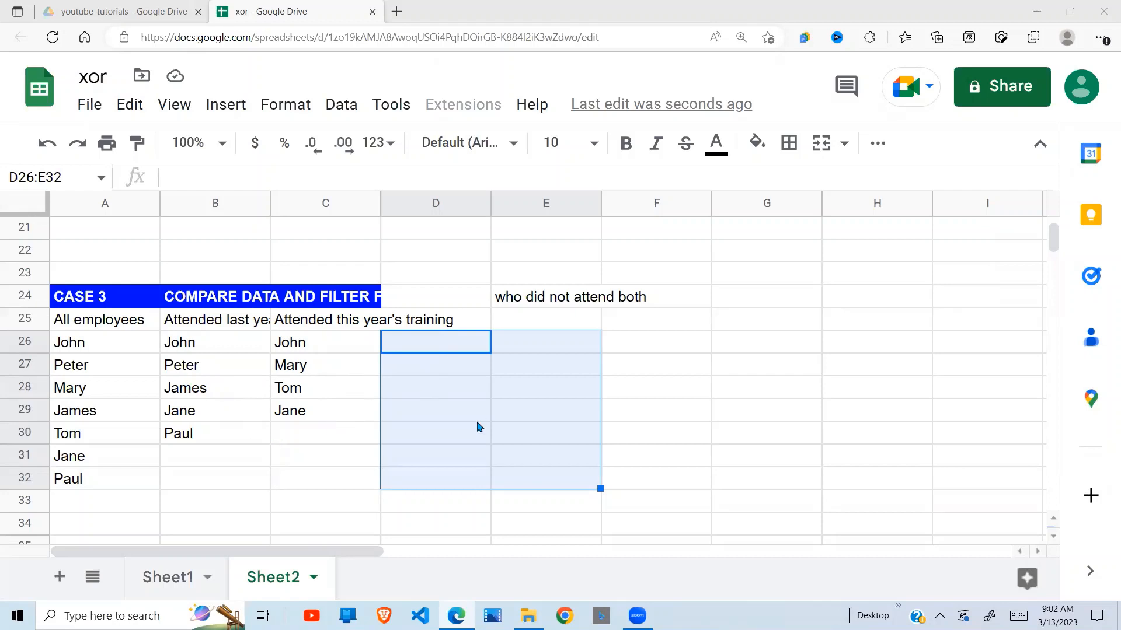
click(450, 430)
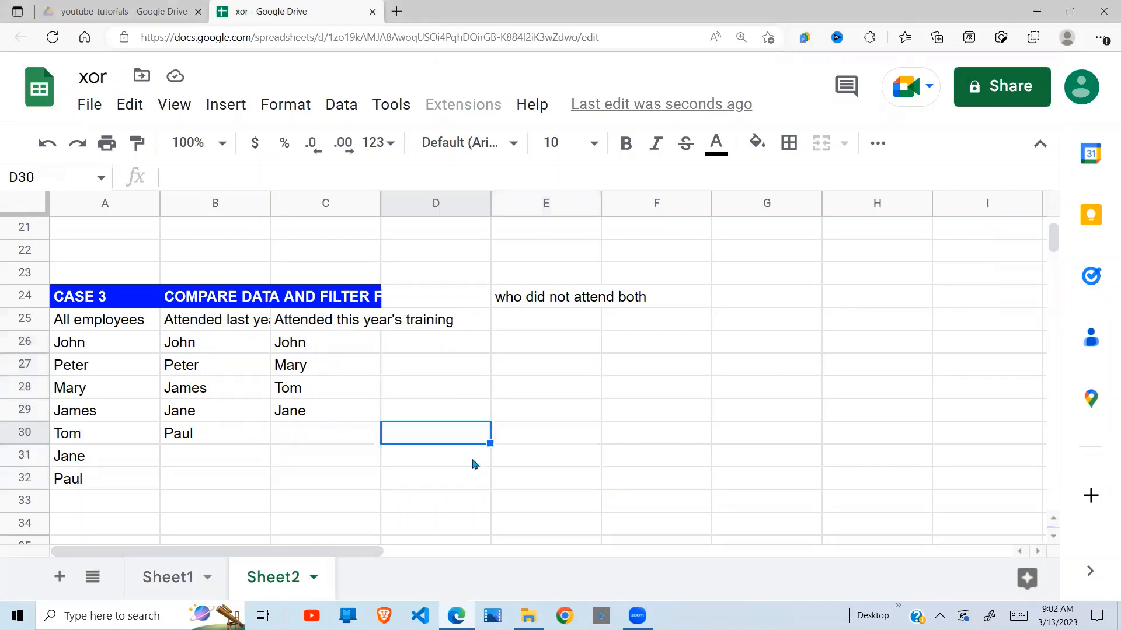
Enter =countif($B$26:$B$32,$A$26:$A$32) in D26 and accept the suggested autofill for D27:D32.
click(439, 349)
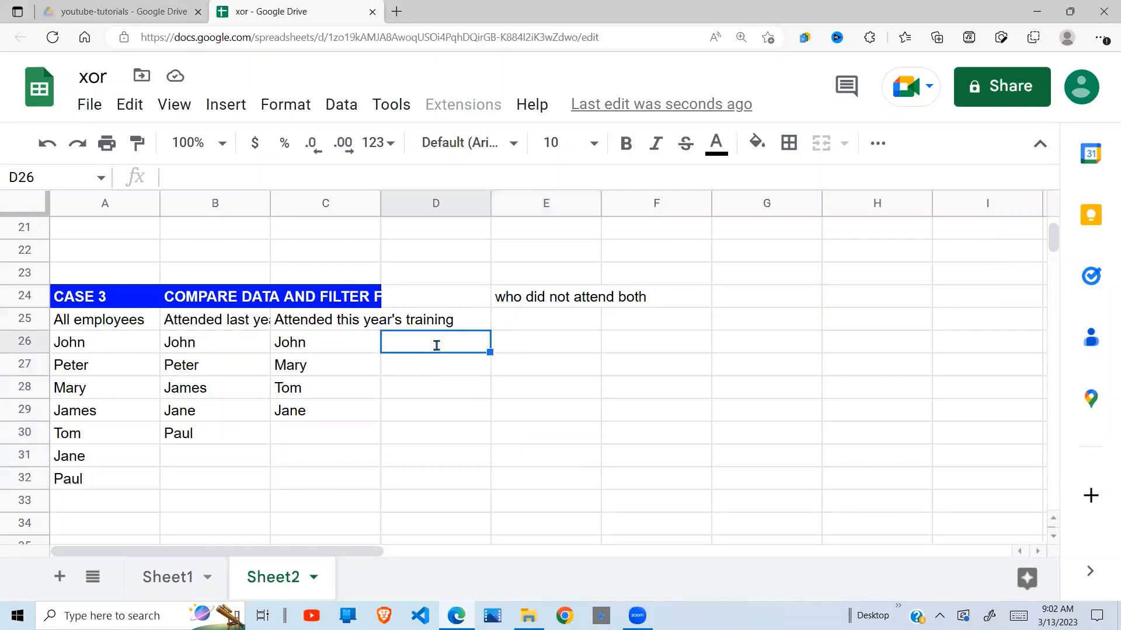
text(=coun)
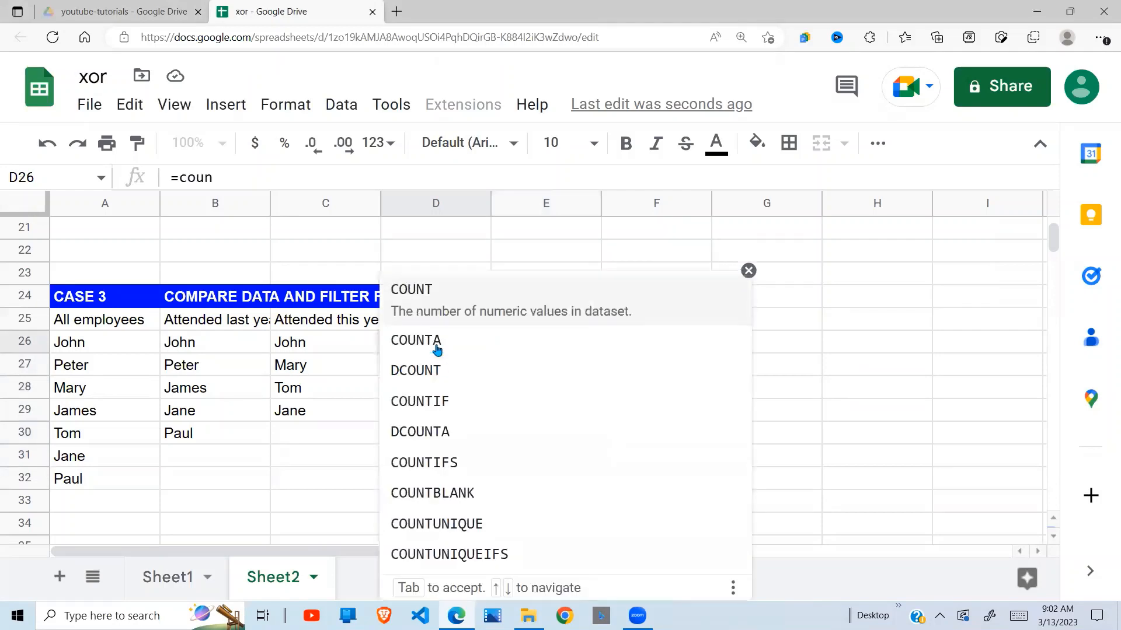
text(tif()
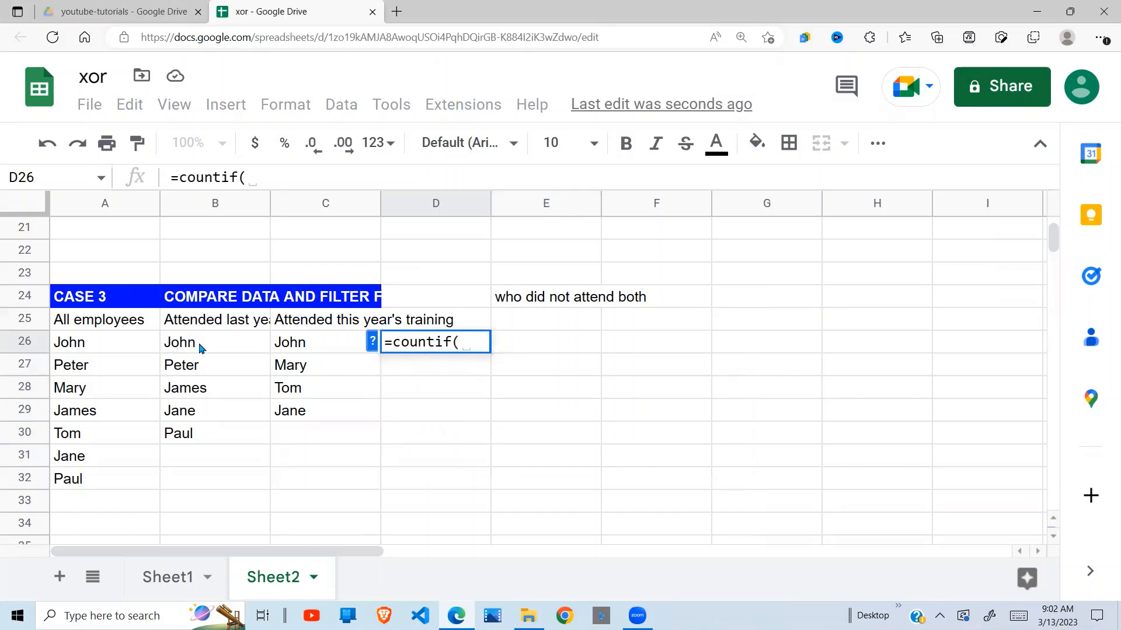
drag(199, 346, 205, 480)
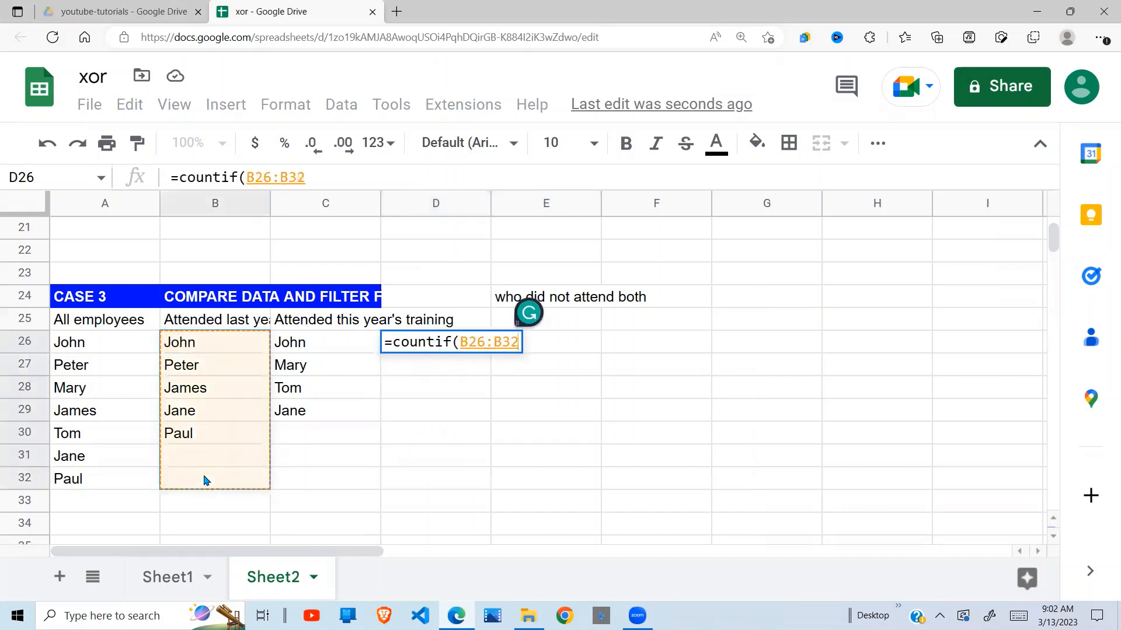
key(F4)
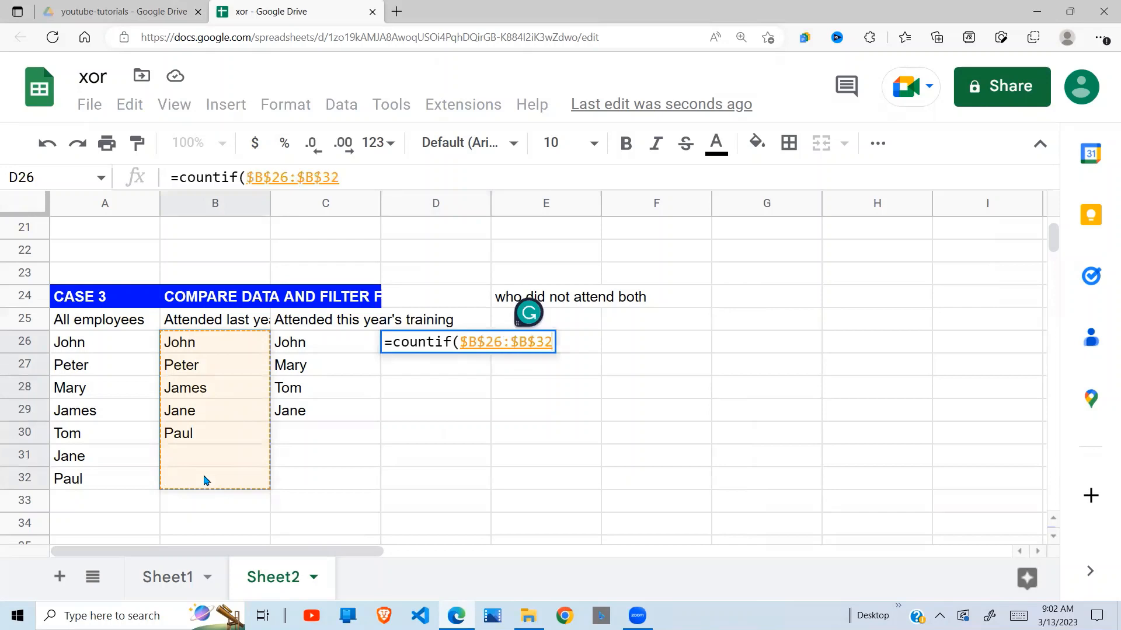
text(,)
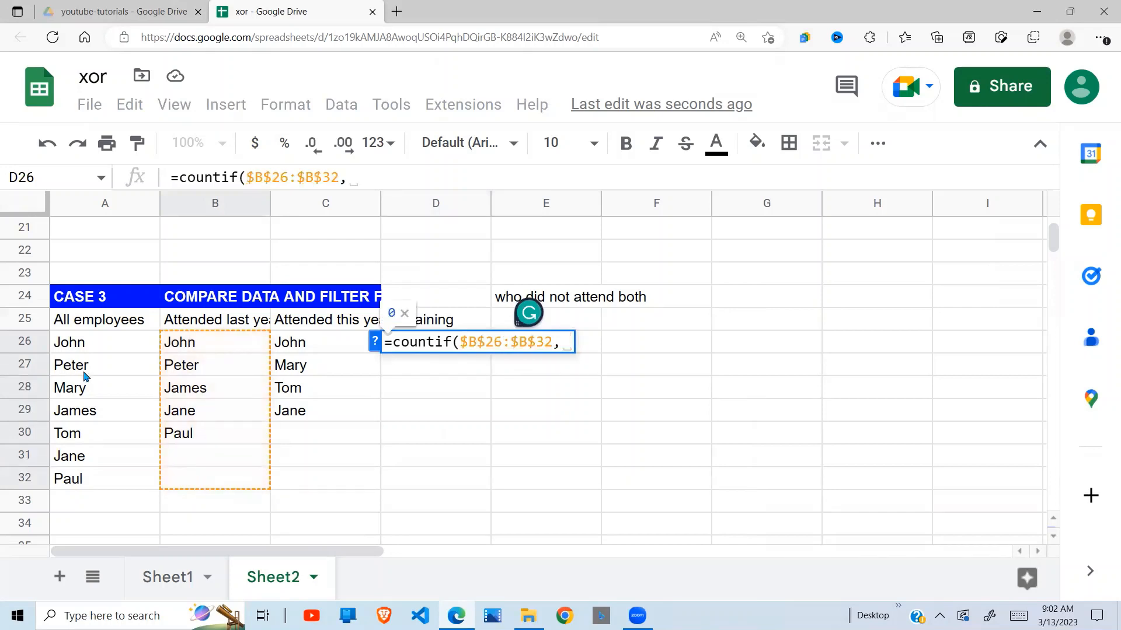
drag(95, 342, 93, 480)
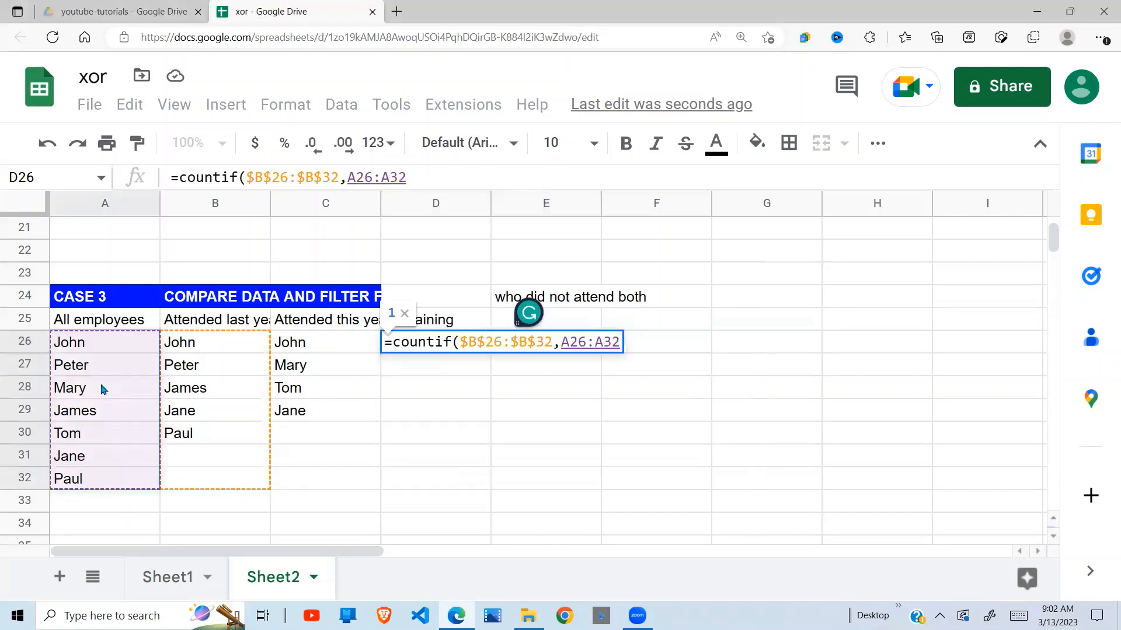
key(F4)
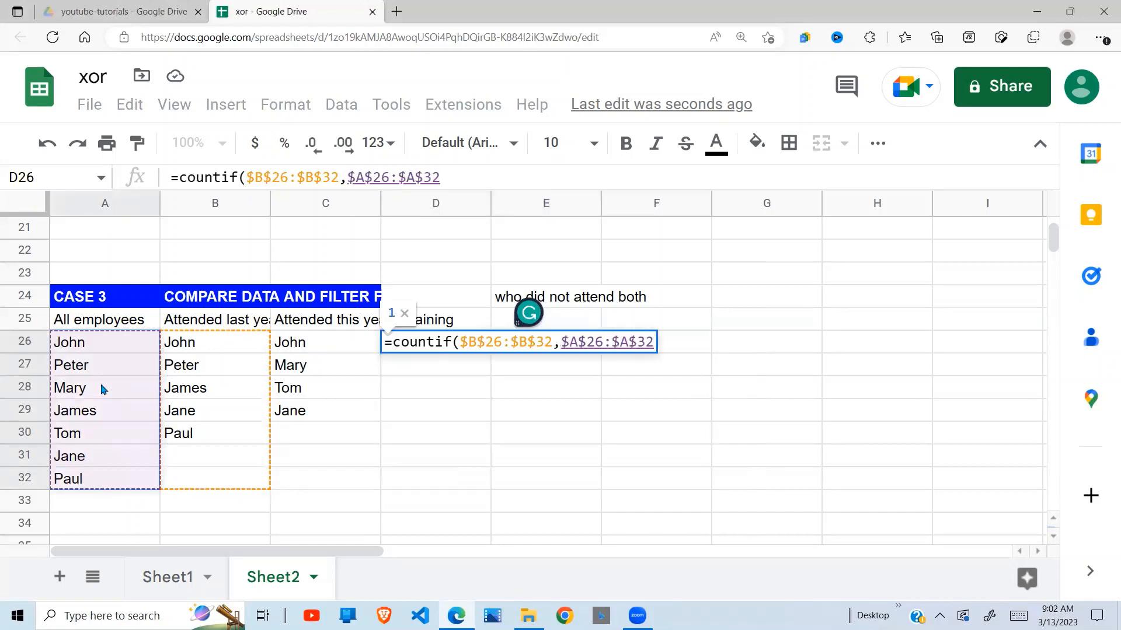
text())
key(Return)
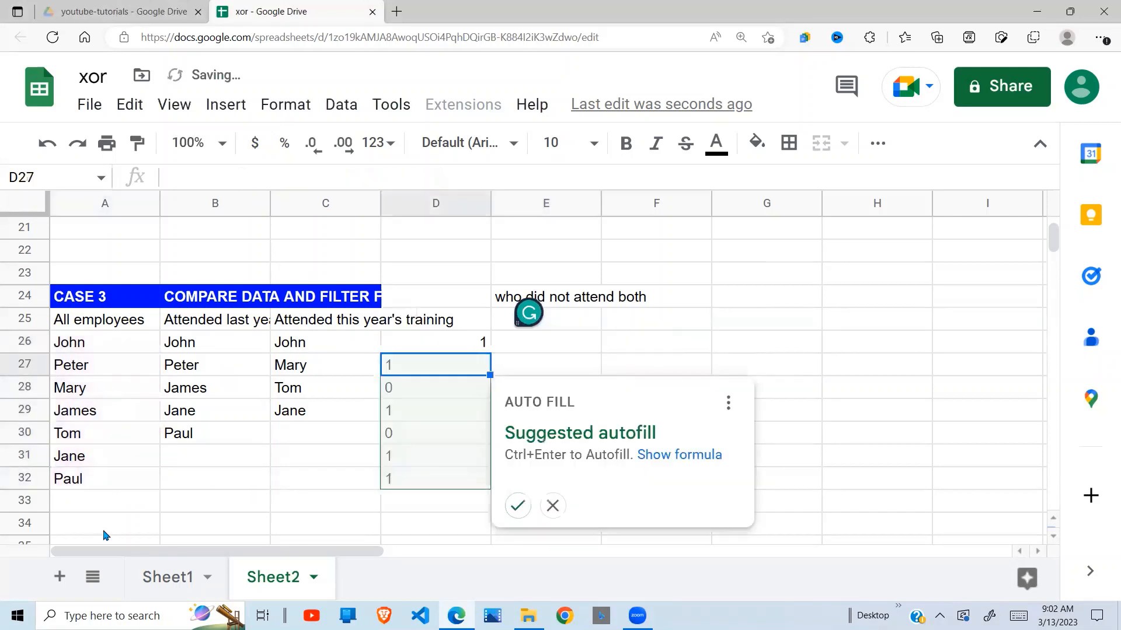
click(520, 511)
click(625, 395)
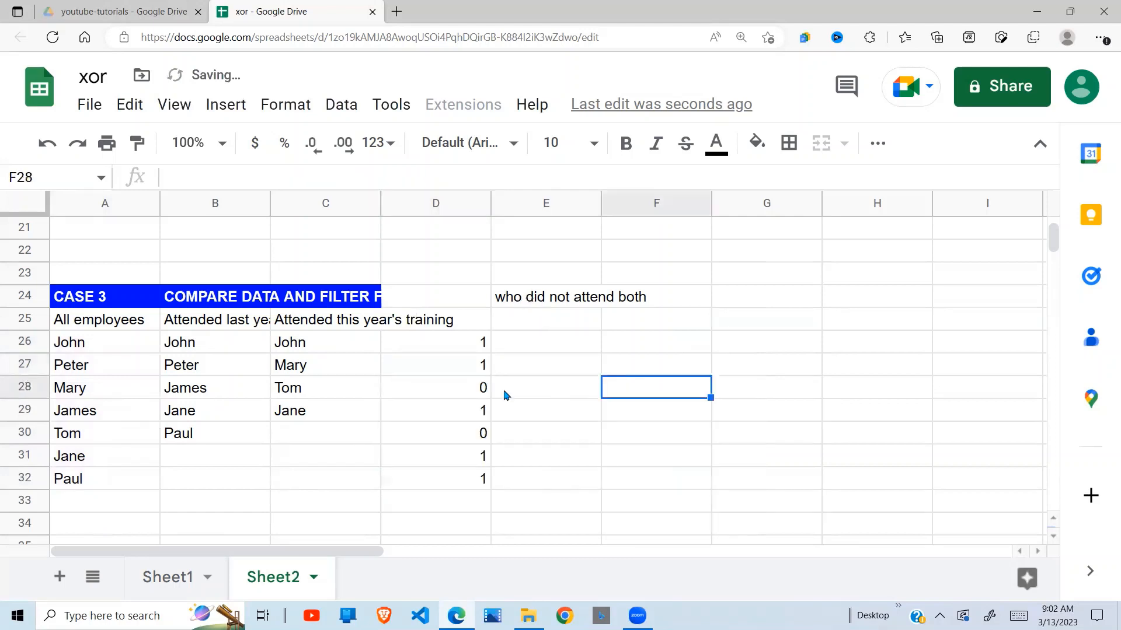
Check the COUNTIF results in D26 and D27 by comparing the first two employees with last year's attendance list.
click(461, 406)
click(473, 350)
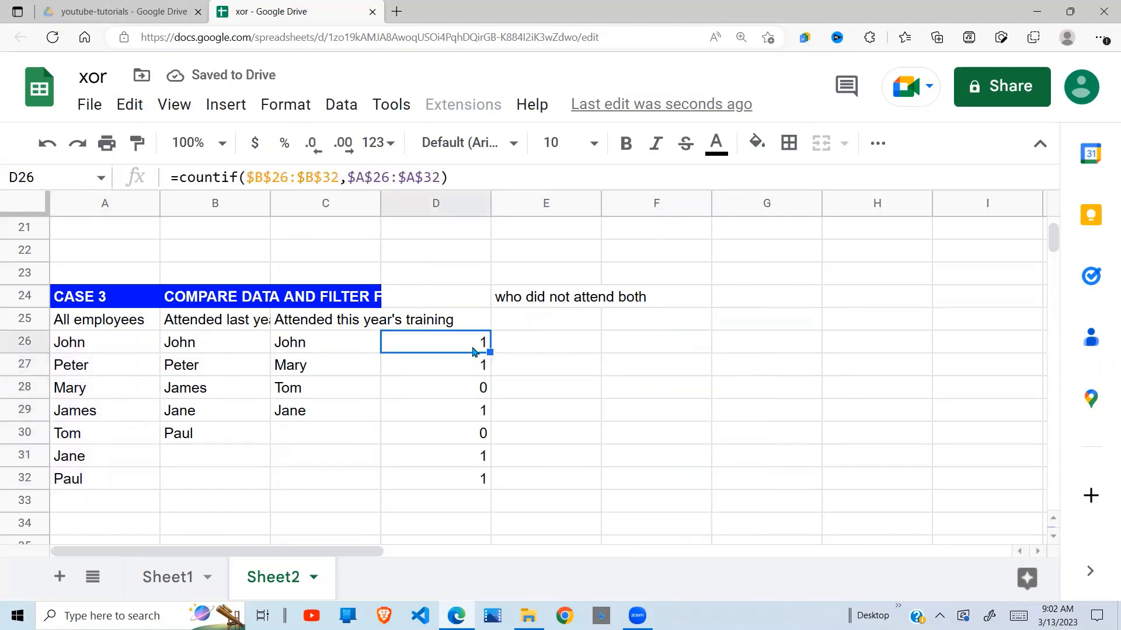
click(131, 350)
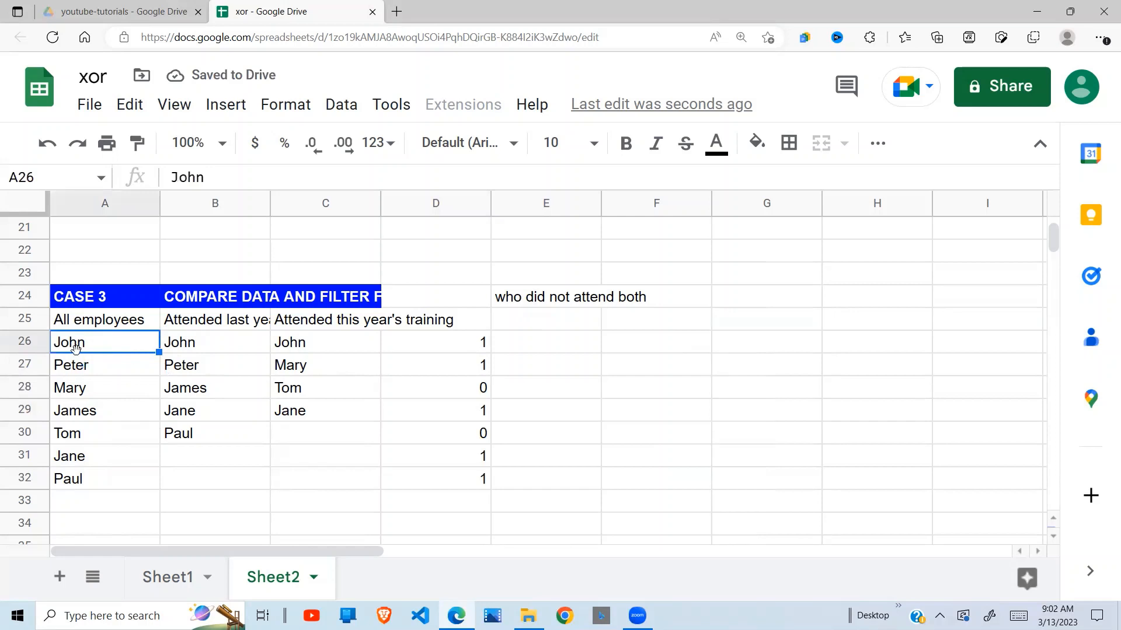
click(189, 345)
click(120, 345)
click(188, 346)
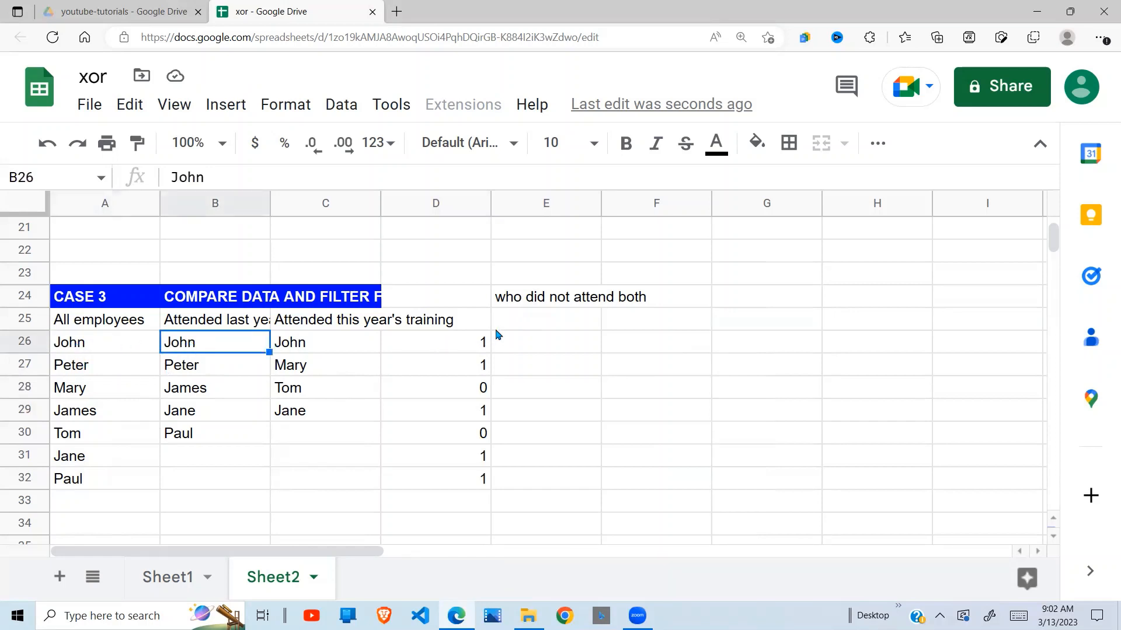
click(474, 344)
click(106, 367)
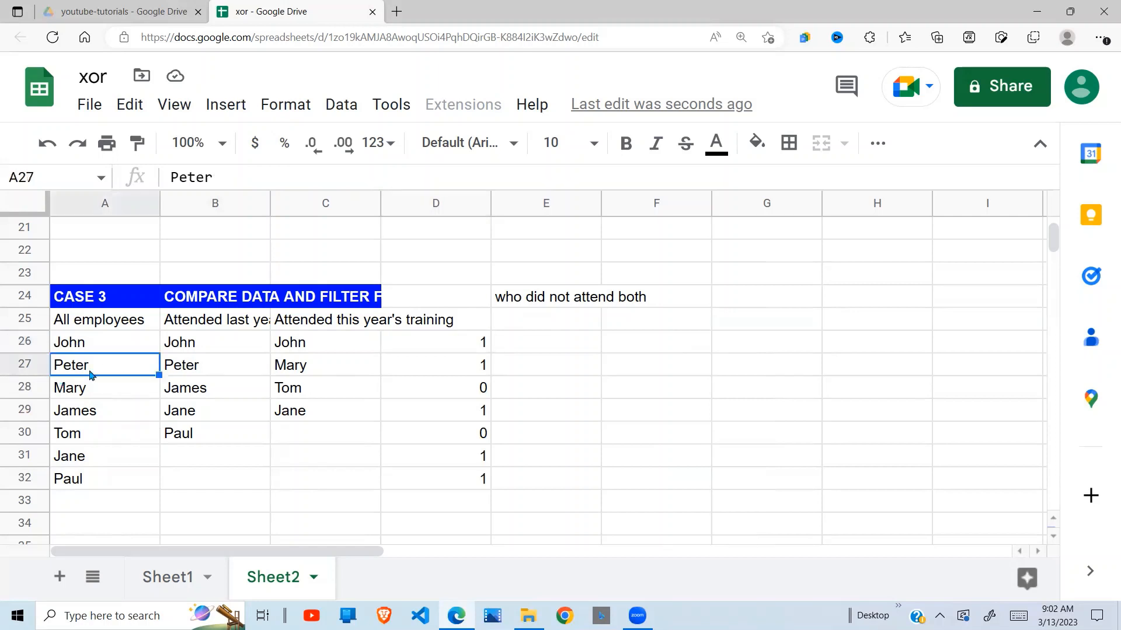
click(188, 366)
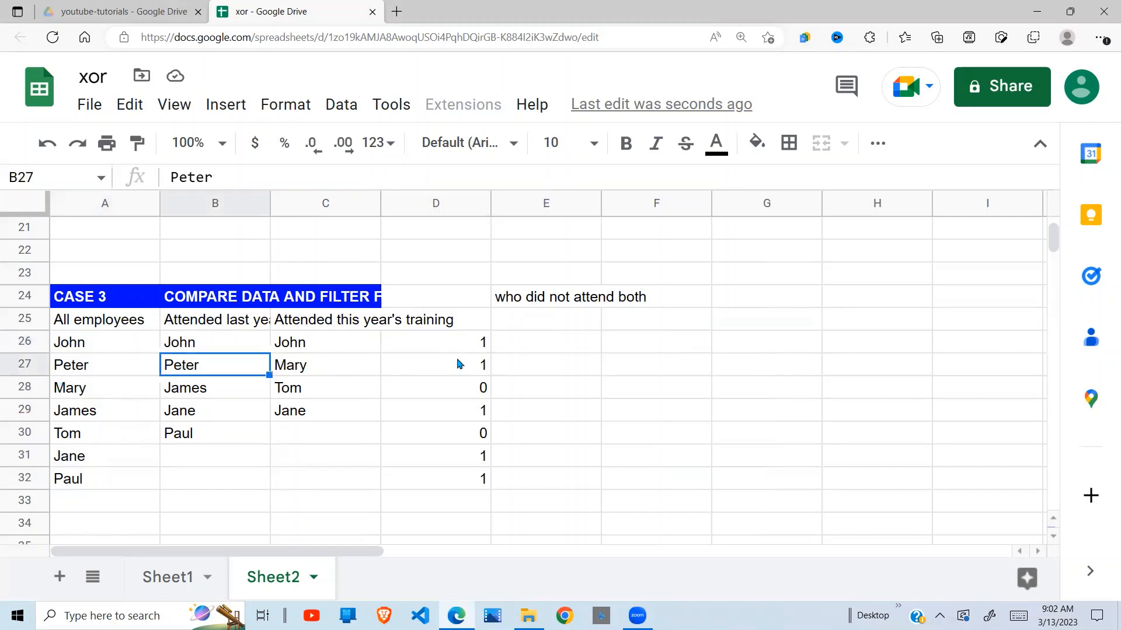
click(470, 366)
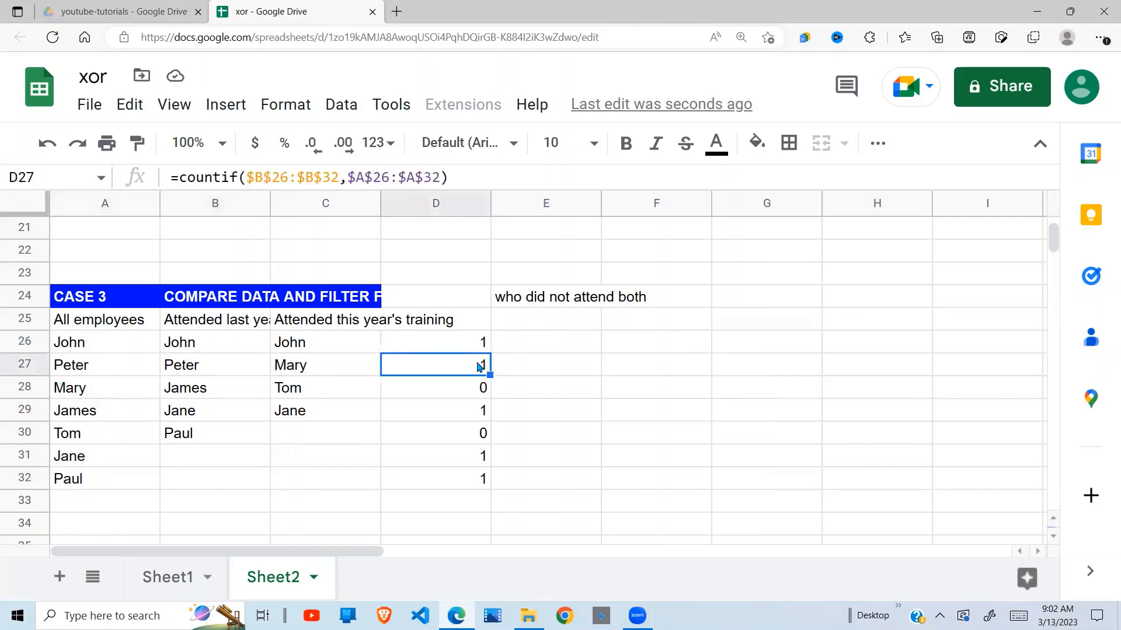
Check the COUNTIF results in D28:D32 by comparing the remaining employees with last year's attendance list.
click(93, 388)
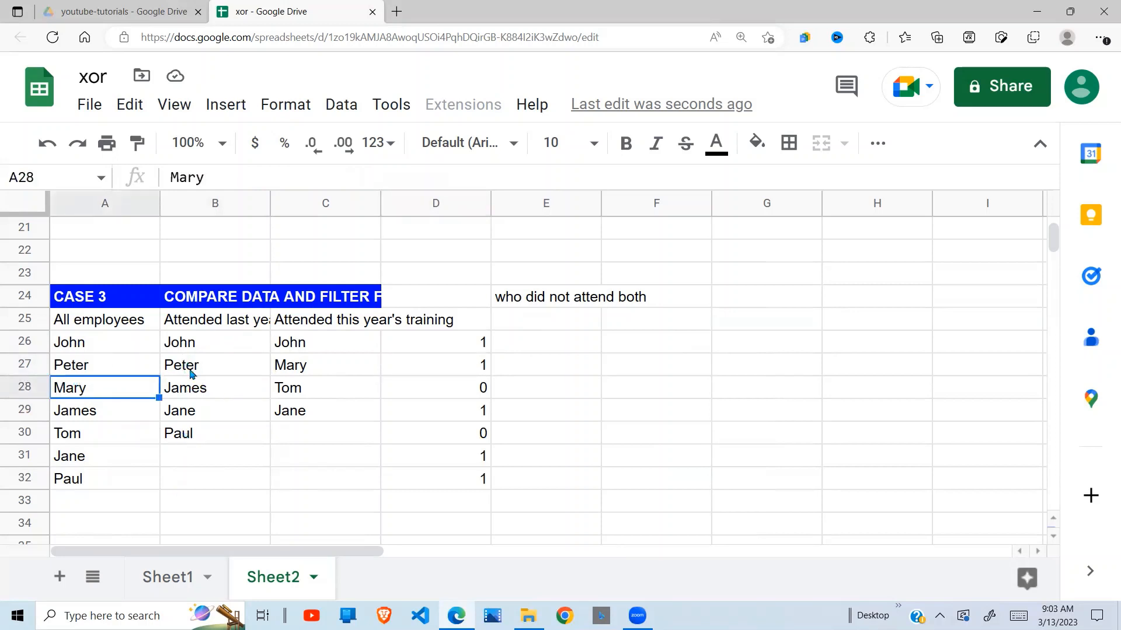
click(459, 391)
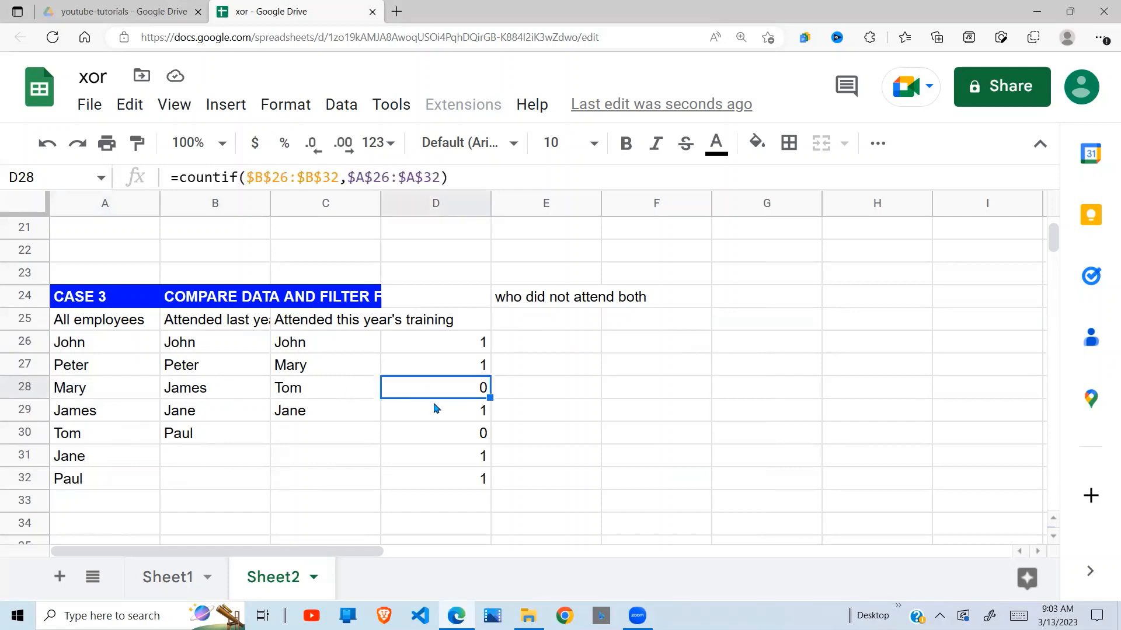
click(125, 418)
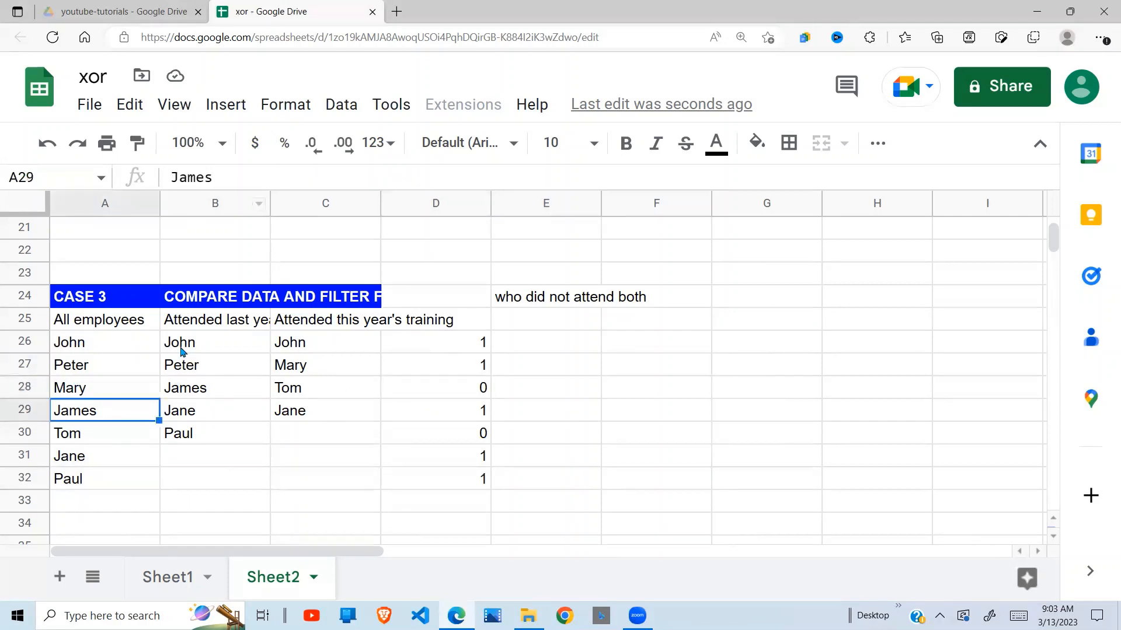
click(198, 390)
click(479, 414)
click(73, 441)
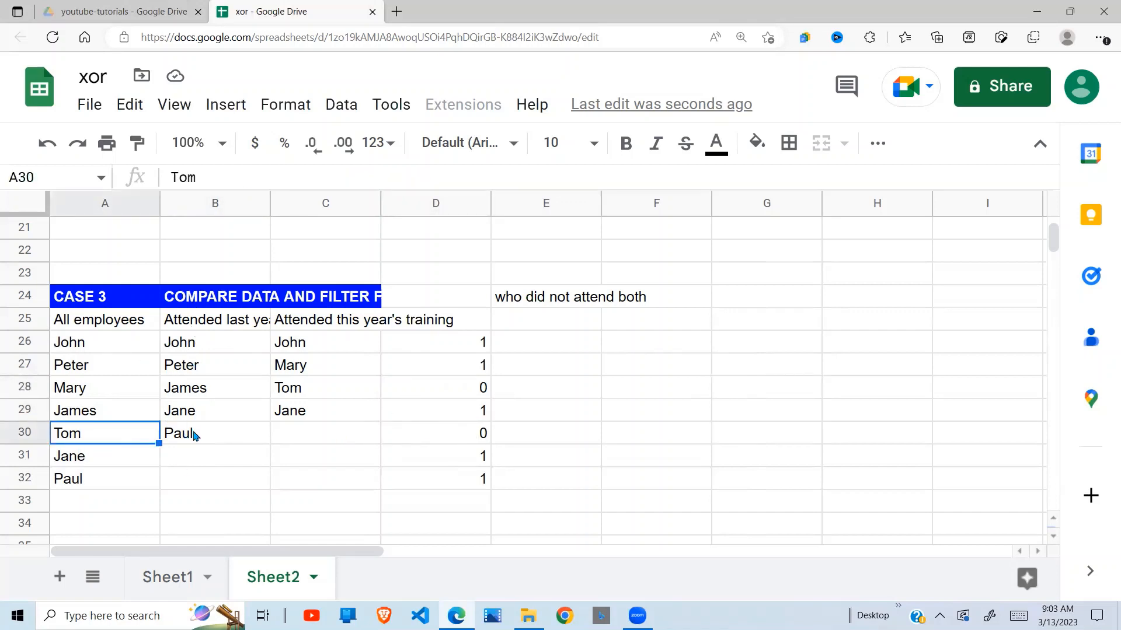
click(456, 435)
click(71, 462)
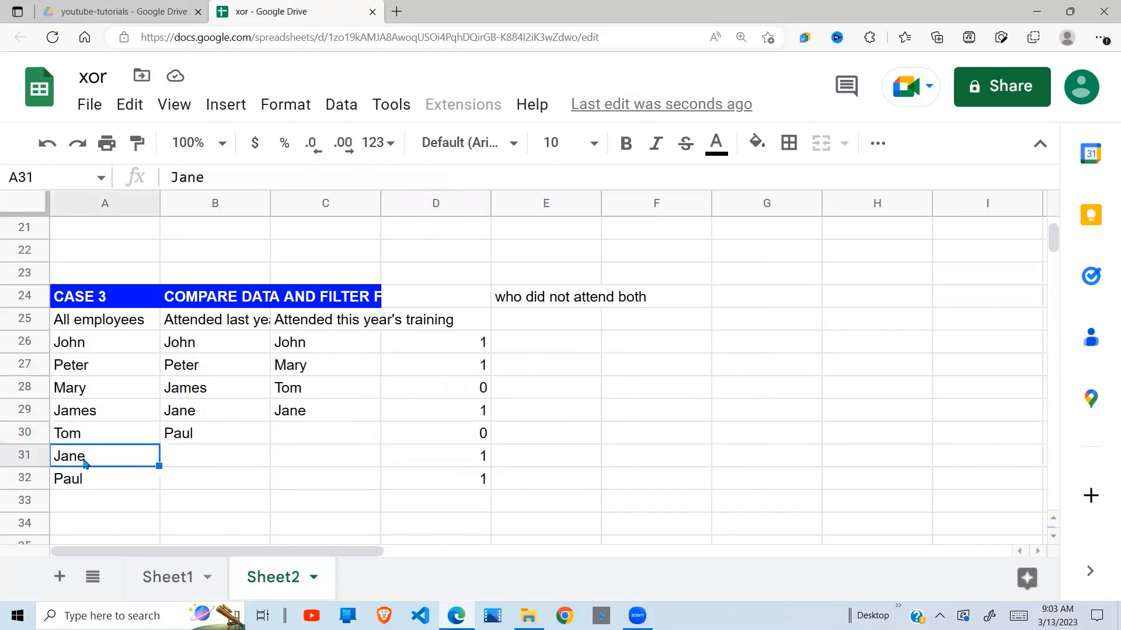
click(202, 416)
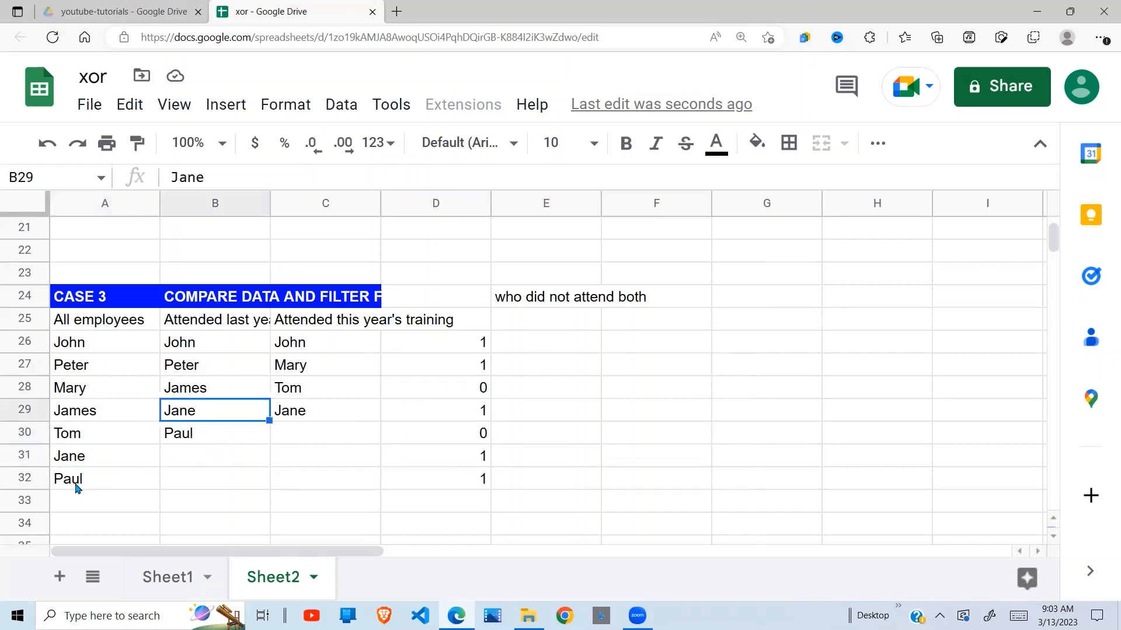
click(78, 488)
click(208, 438)
drag(461, 339, 453, 511)
click(542, 348)
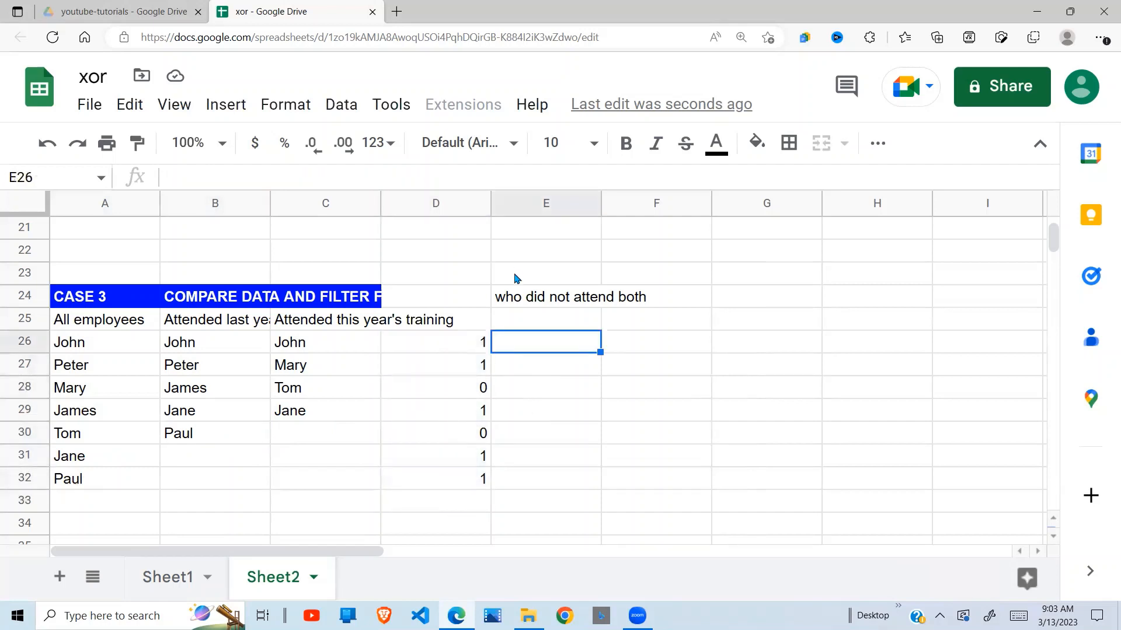
Start a COUNTIF formula in E26 with this year's attendees, $C$26:$C$32, as the absolute range.
click(459, 344)
click(516, 342)
click(311, 329)
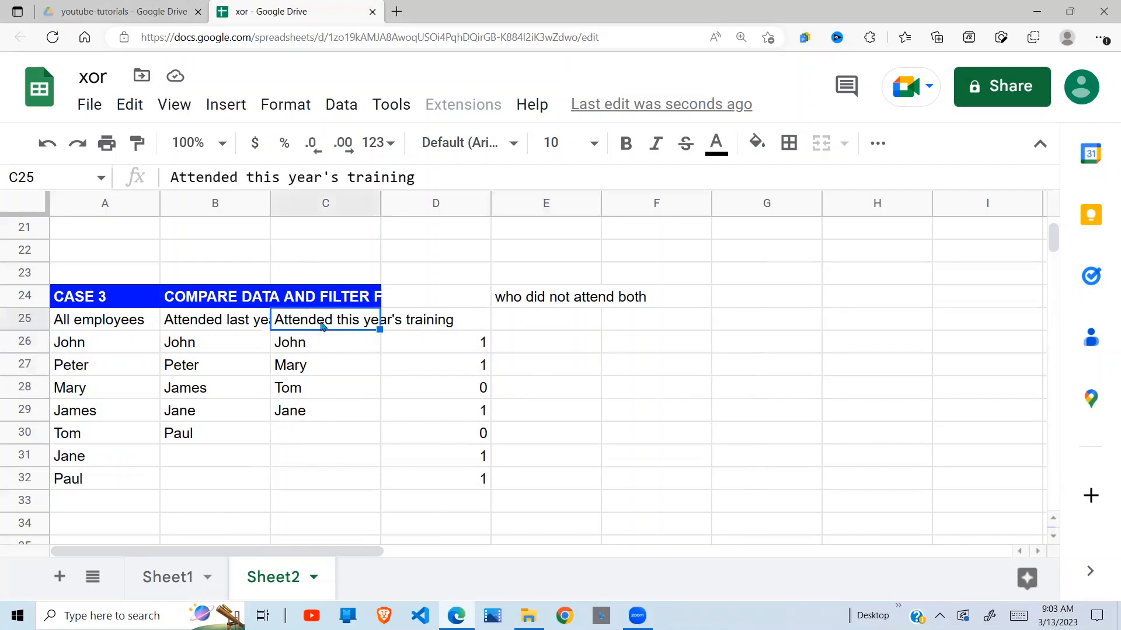
click(538, 343)
text(=)
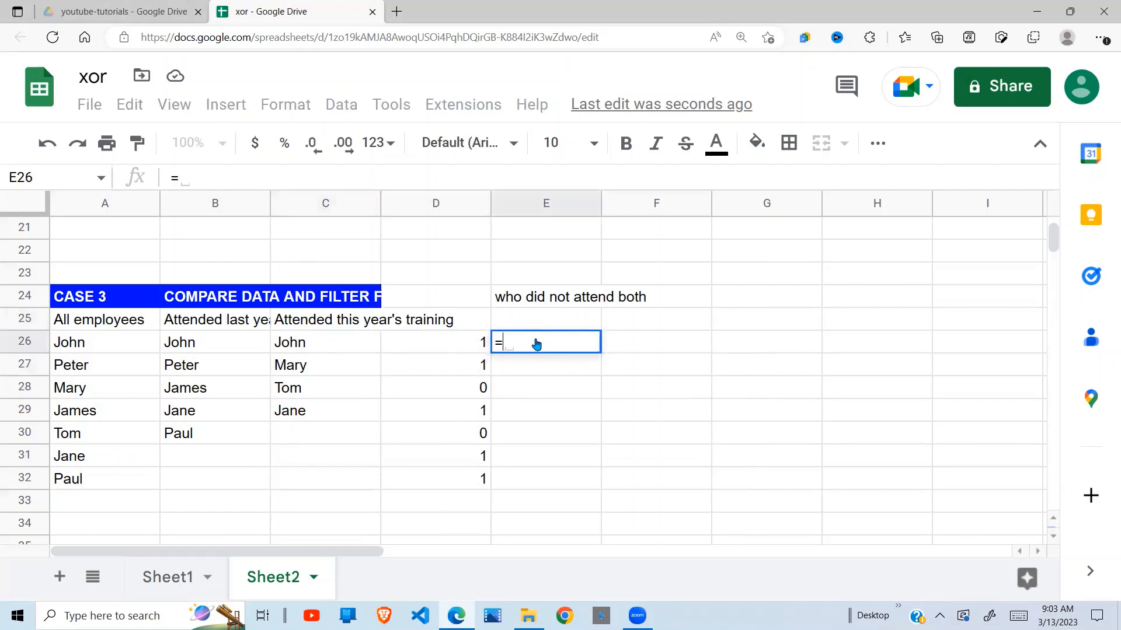
text(counif)
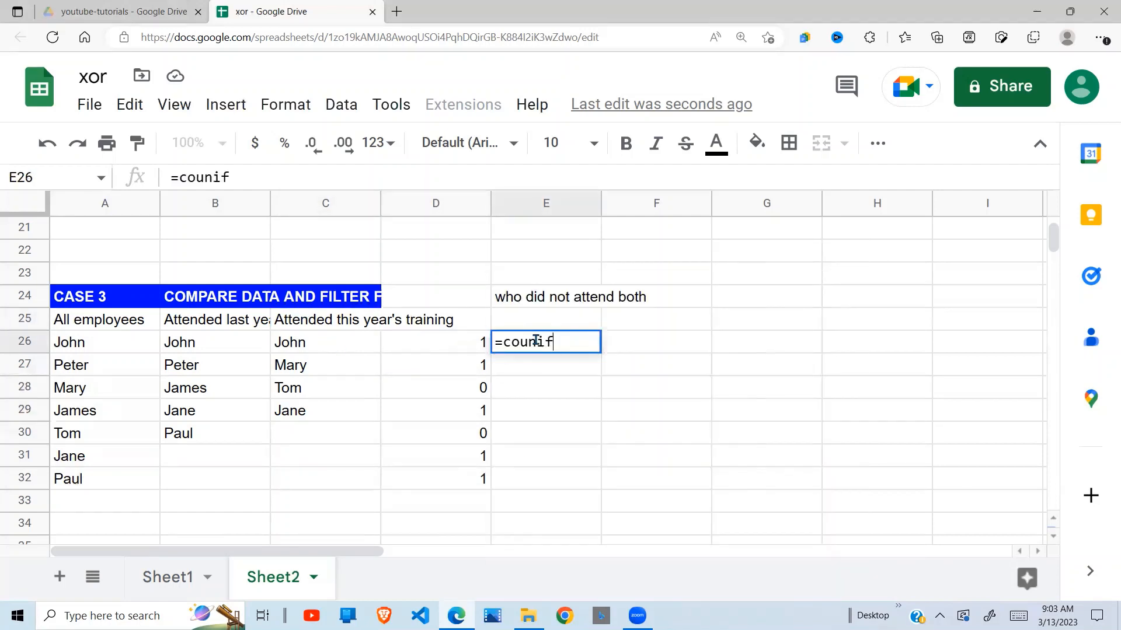
text(()
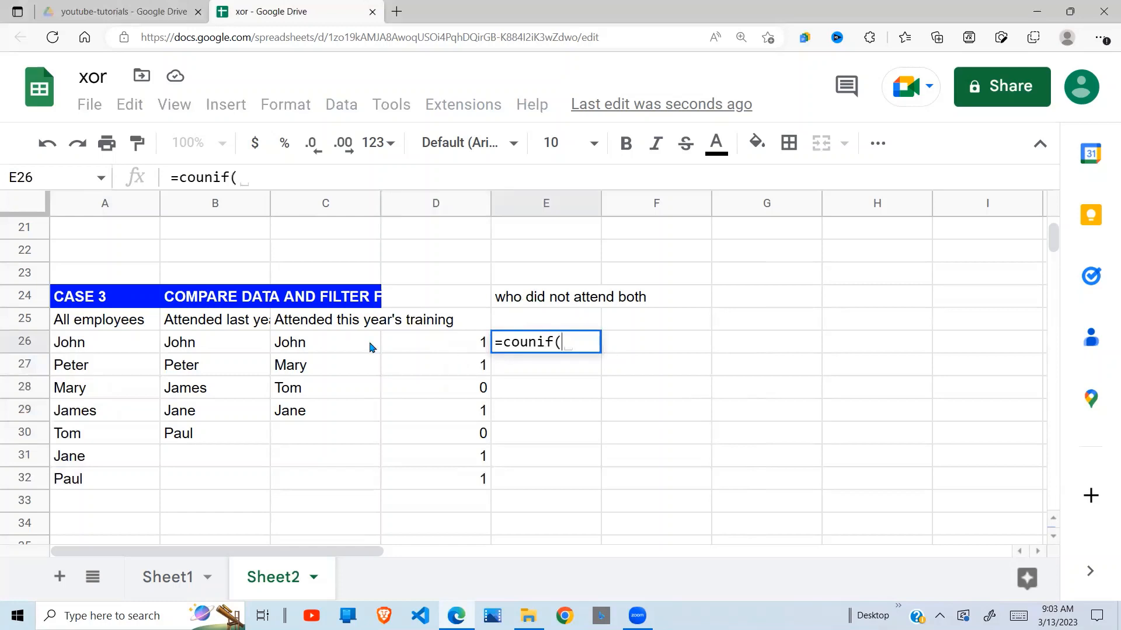
drag(335, 345, 336, 485)
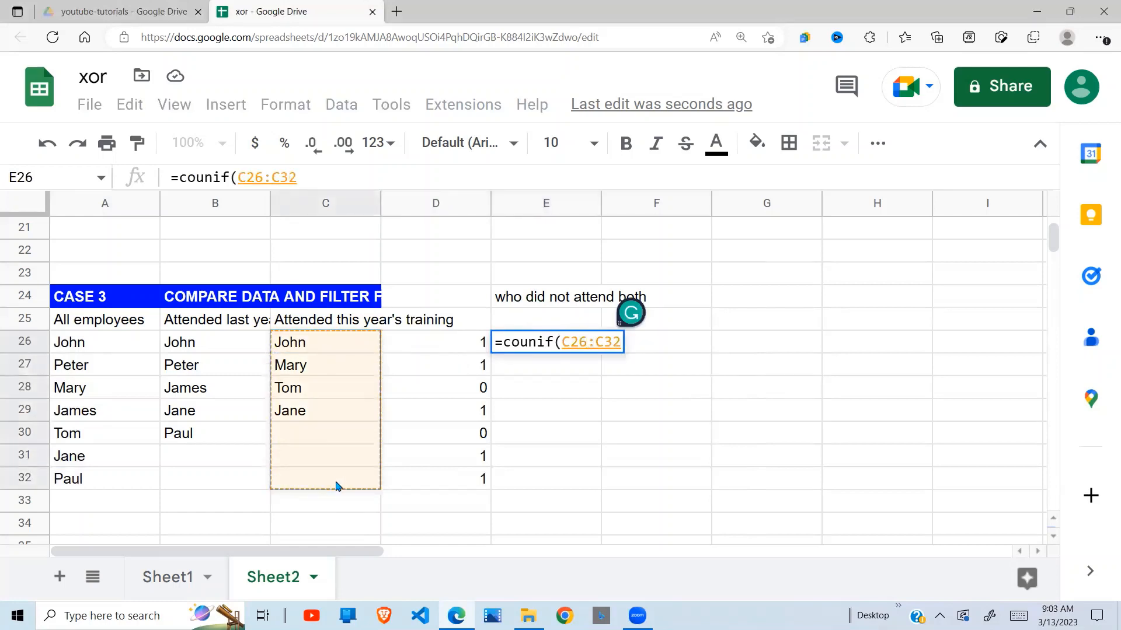
text(,)
drag(98, 319, 100, 478)
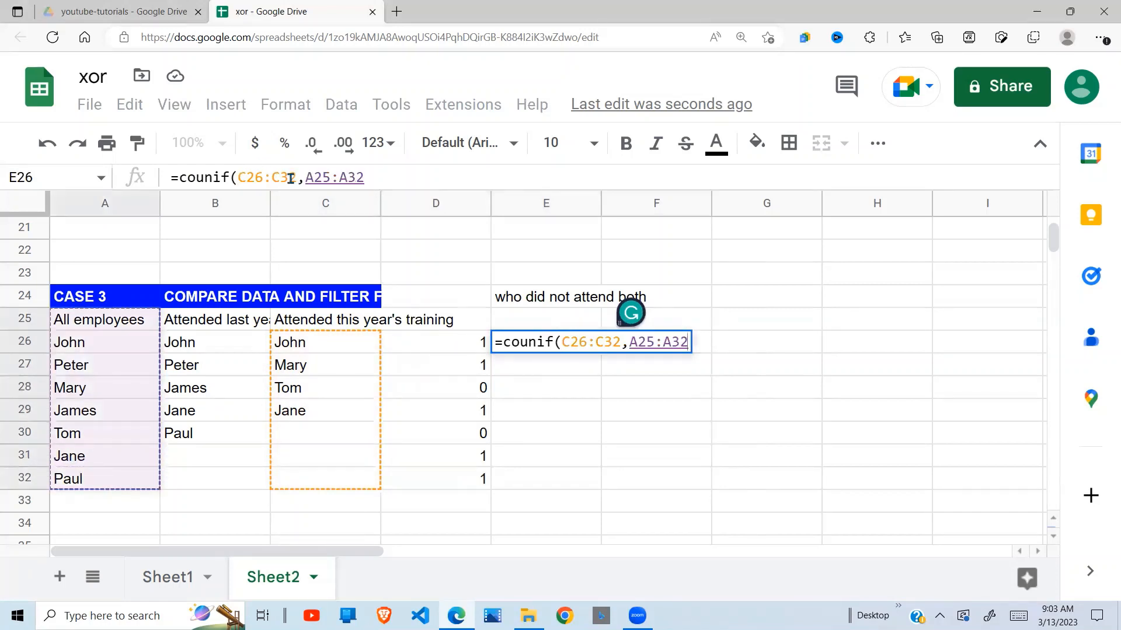
drag(296, 177, 239, 179)
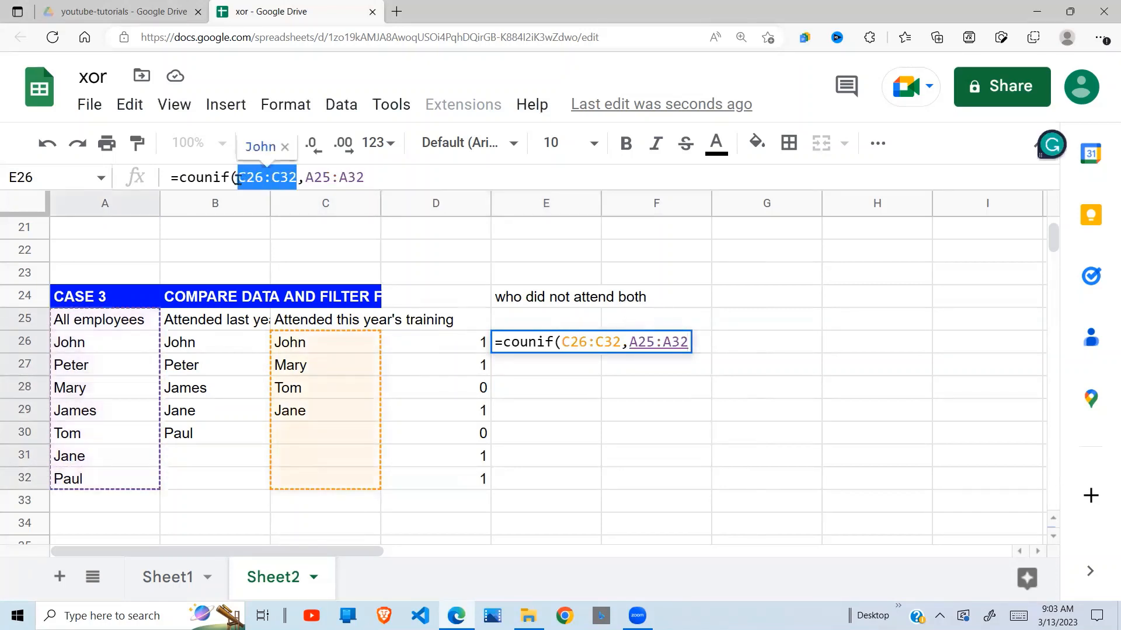
key(F4)
Remove the A25:A32 criterion from the E26 formula and correct the misspelled function name to COUNTIF.
drag(399, 178, 339, 178)
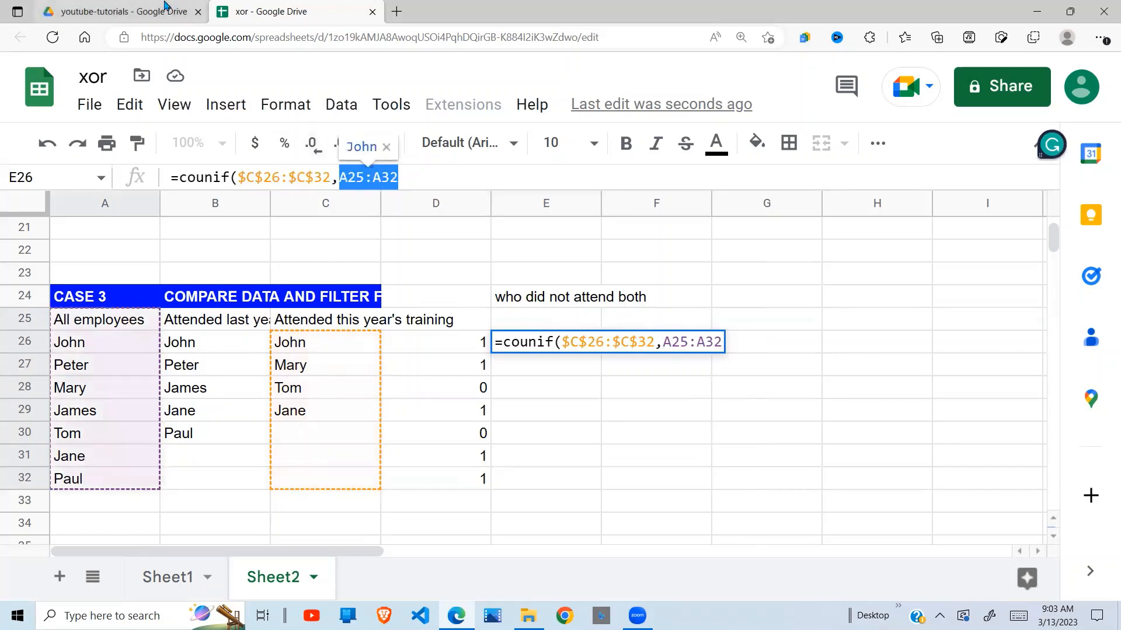
key(F4)
key(BackSpace)
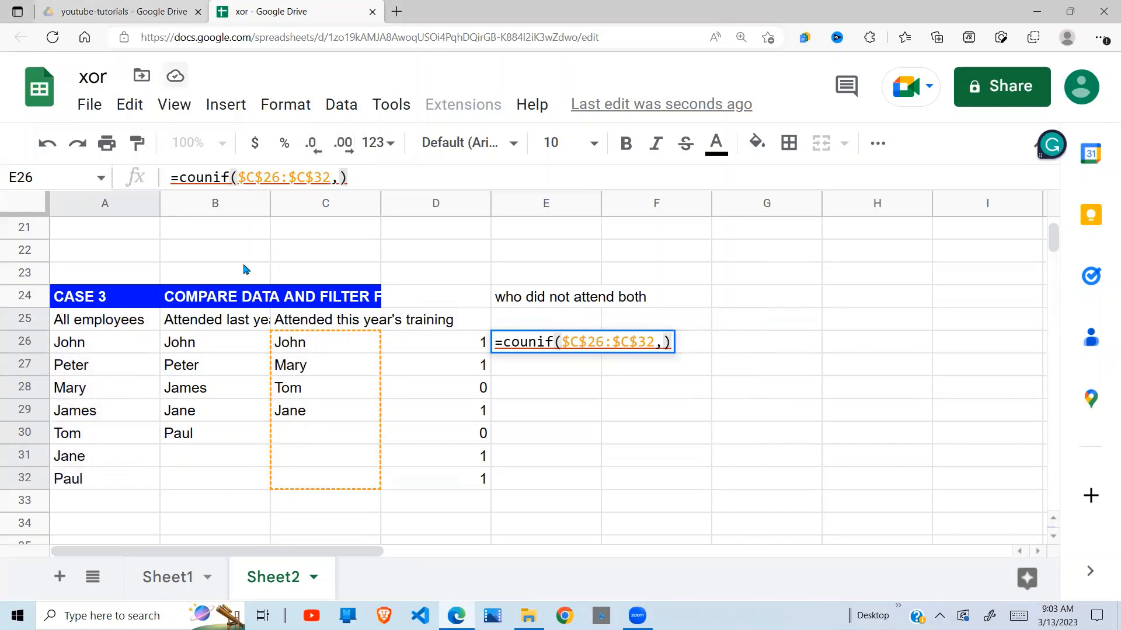
click(213, 178)
text(t)
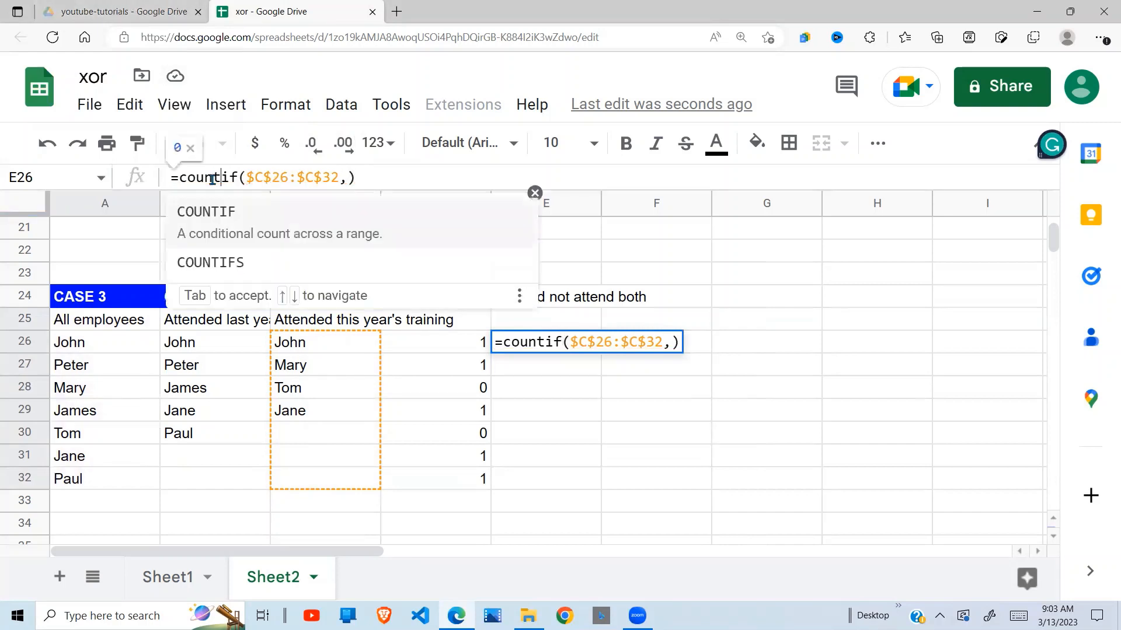
key(Tab)
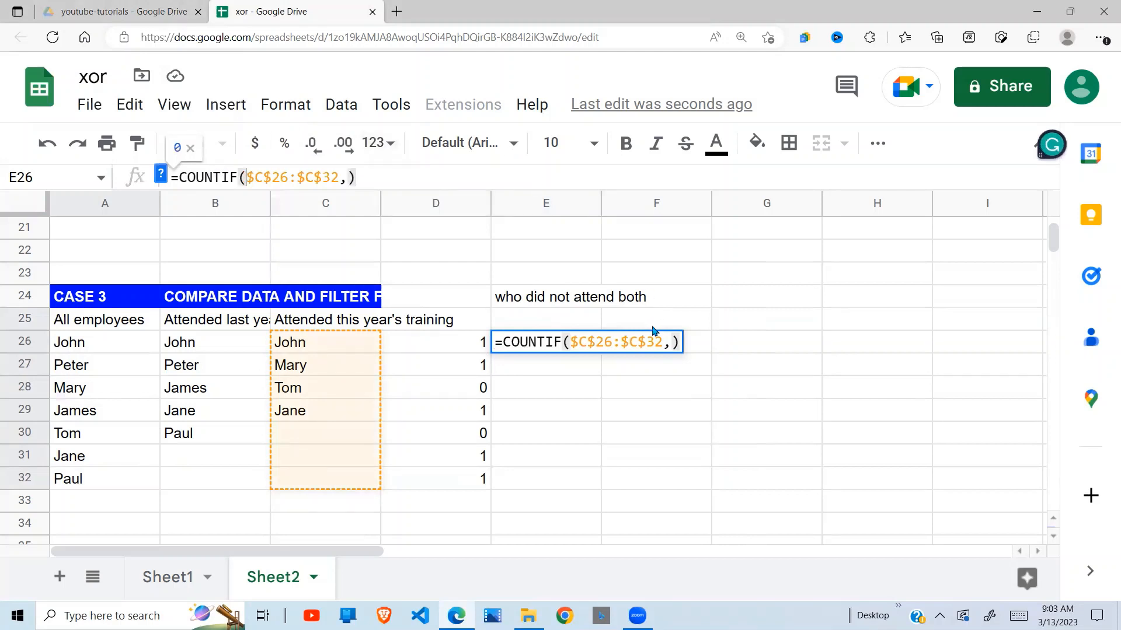
Add the all-employees range $A$26:$A$32 as the absolute criterion of the E26 formula and try to enter it.
click(672, 344)
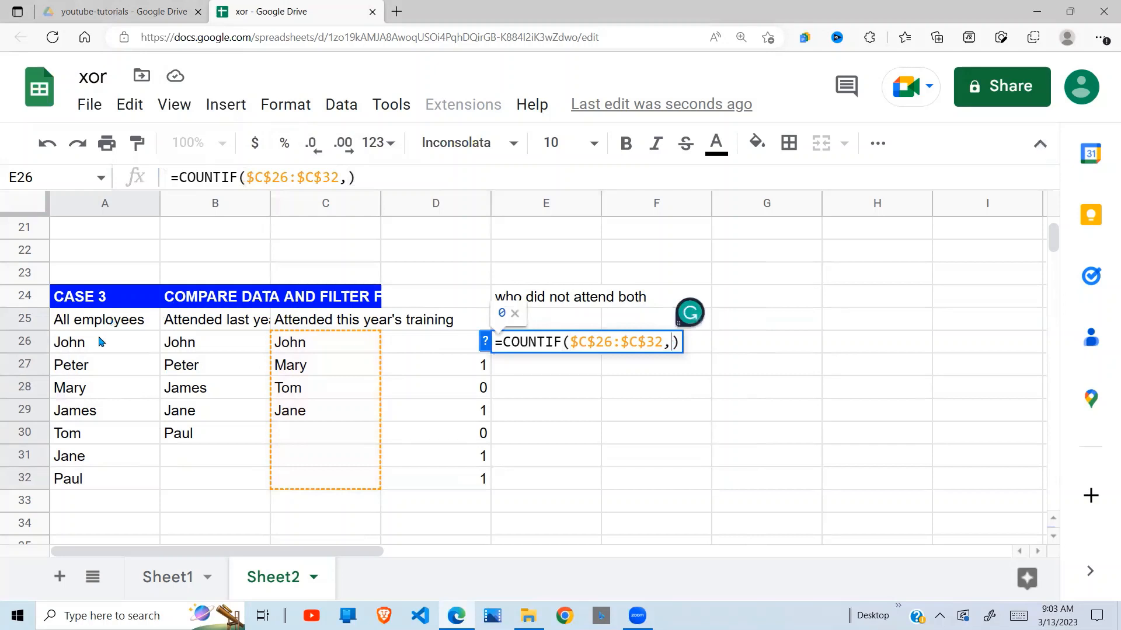
drag(105, 342, 119, 480)
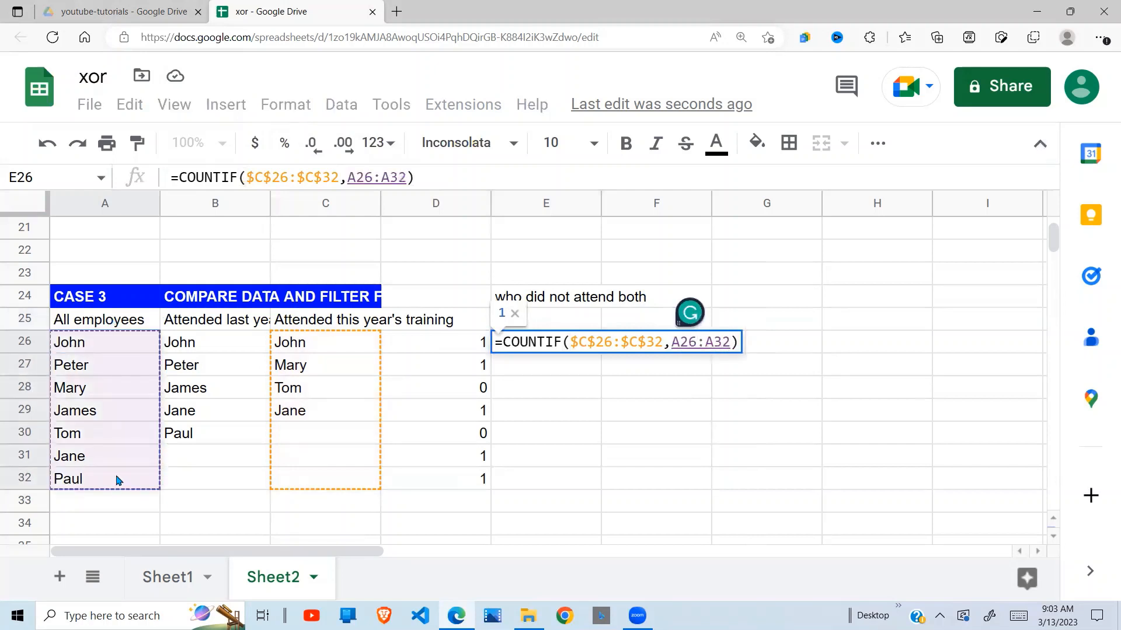
key(F4)
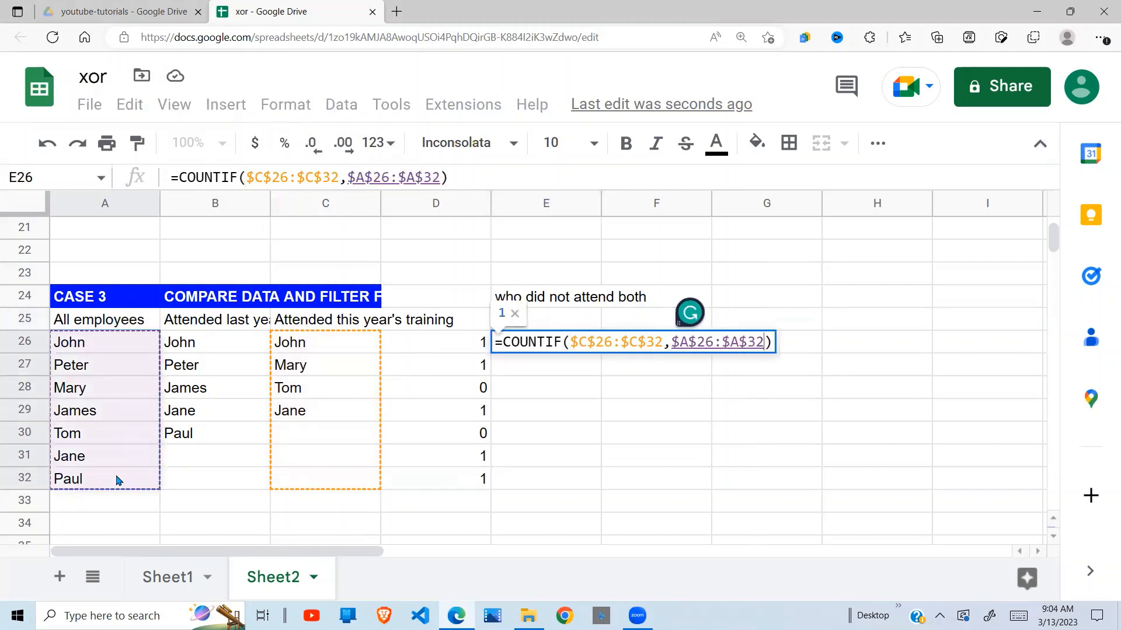
text())
key(Return)
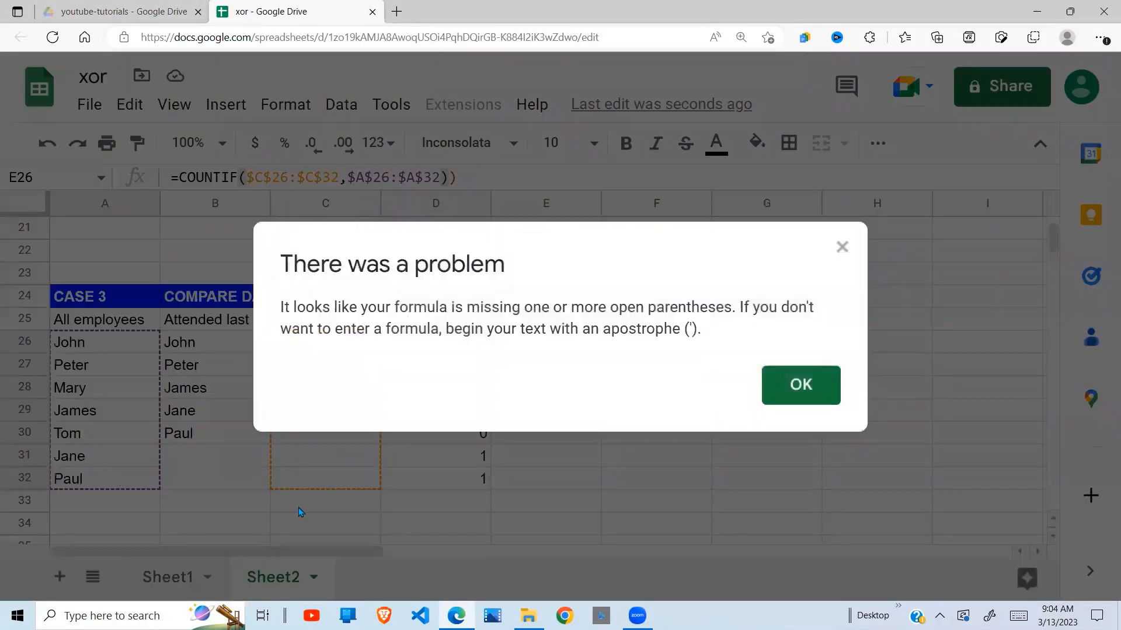
Remove the extra closing parenthesis, enter =COUNTIF($C$26:$C$32,$A$26:$A$32) in E26 and accept the suggested autofill for E27:E32.
click(842, 247)
click(480, 177)
key(BackSpace)
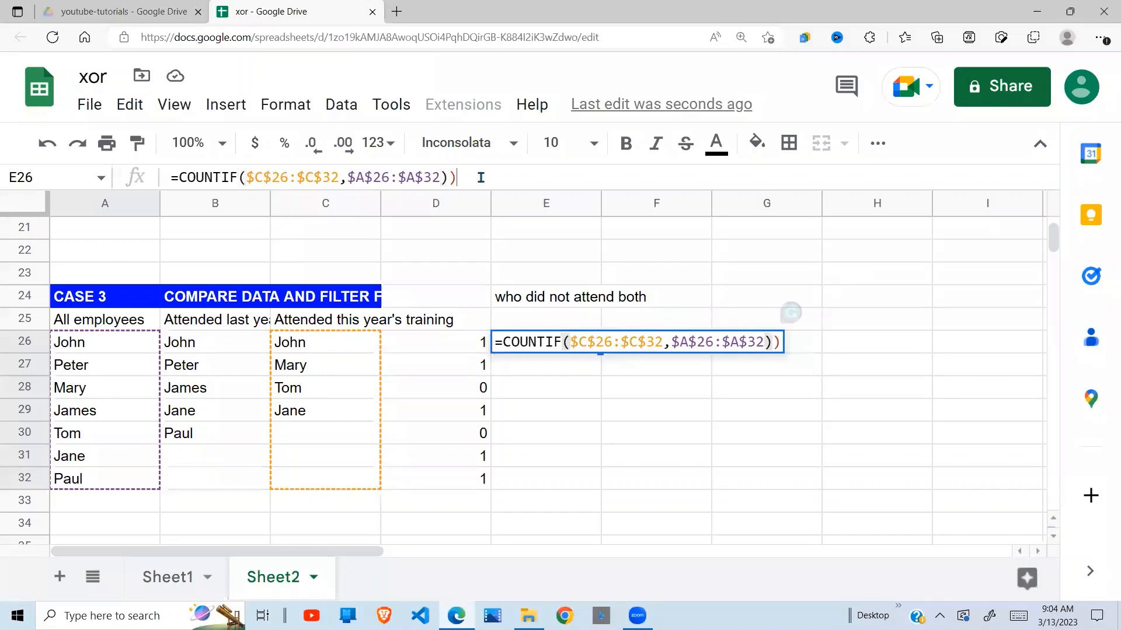
key(Return)
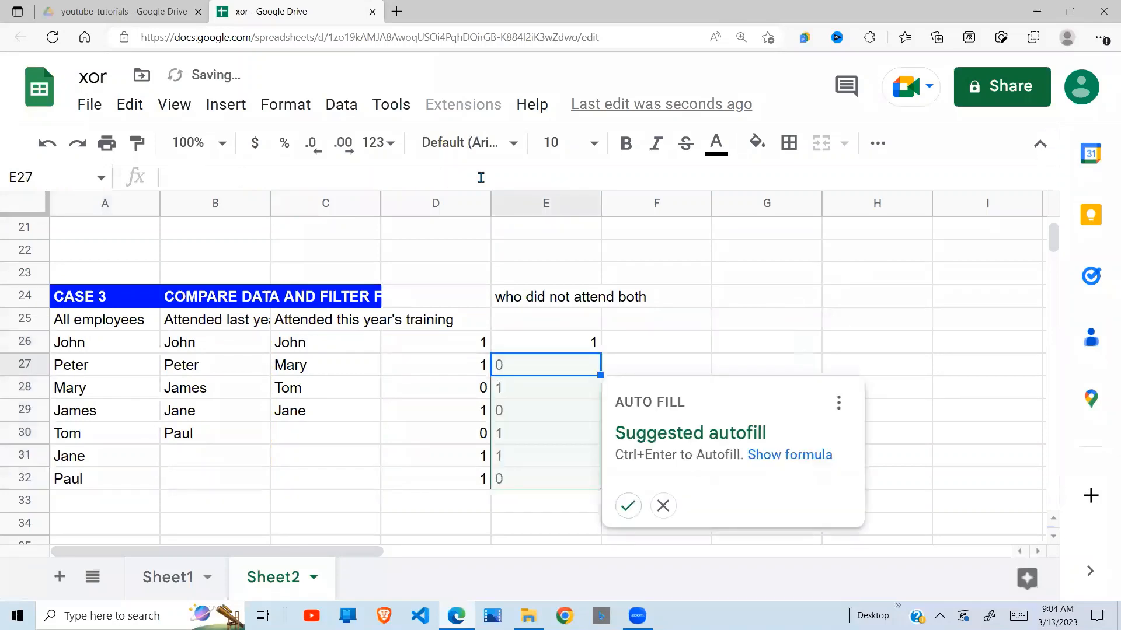
click(627, 506)
Check the COUNTIF results in E26:E28 by comparing the first three employees with this year's attendance list.
click(721, 329)
click(554, 351)
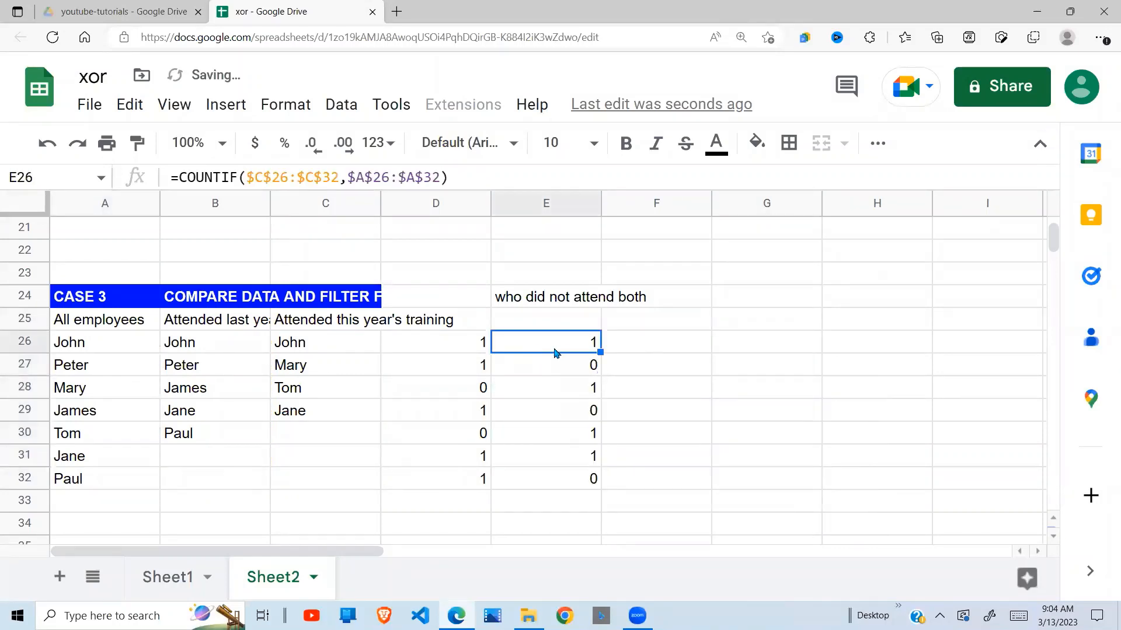
click(314, 350)
click(86, 344)
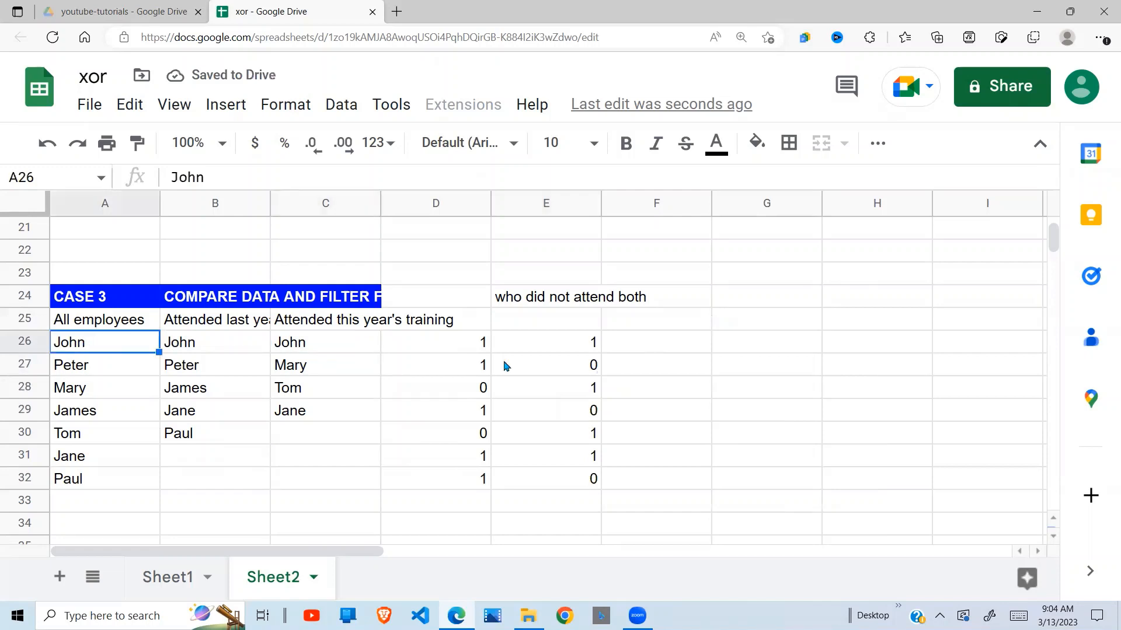
click(591, 345)
click(113, 370)
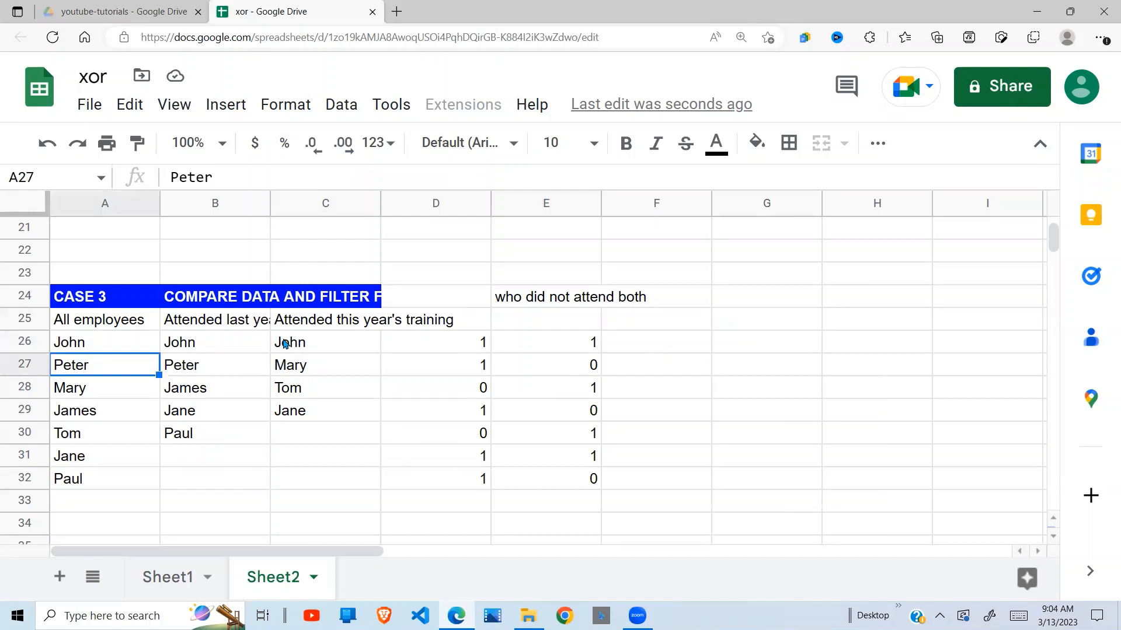
click(592, 368)
click(111, 390)
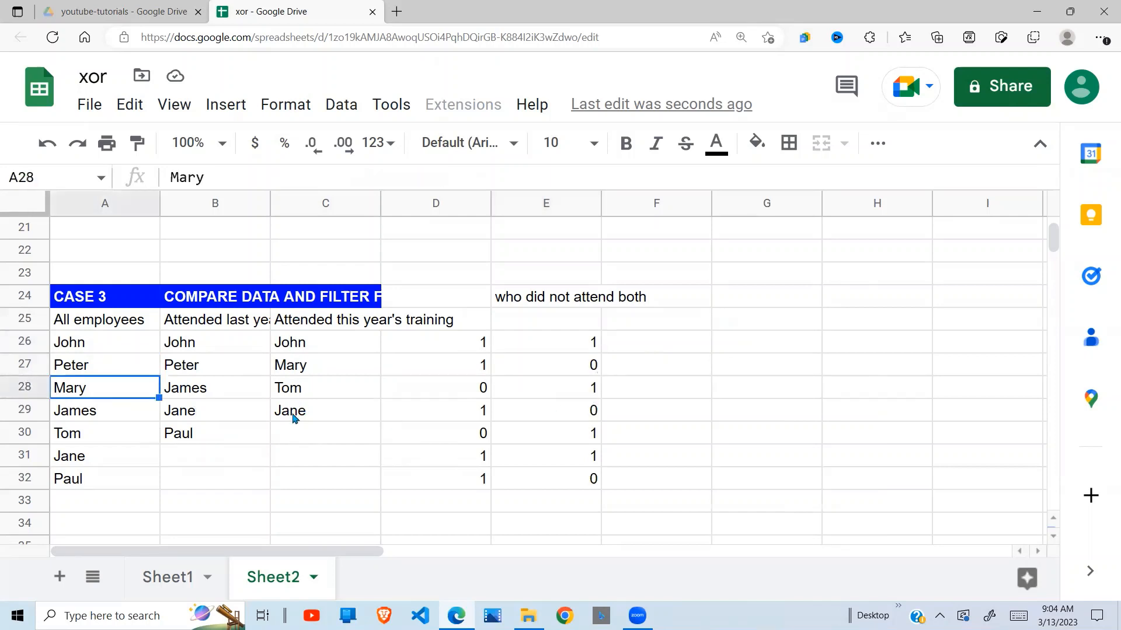
click(604, 392)
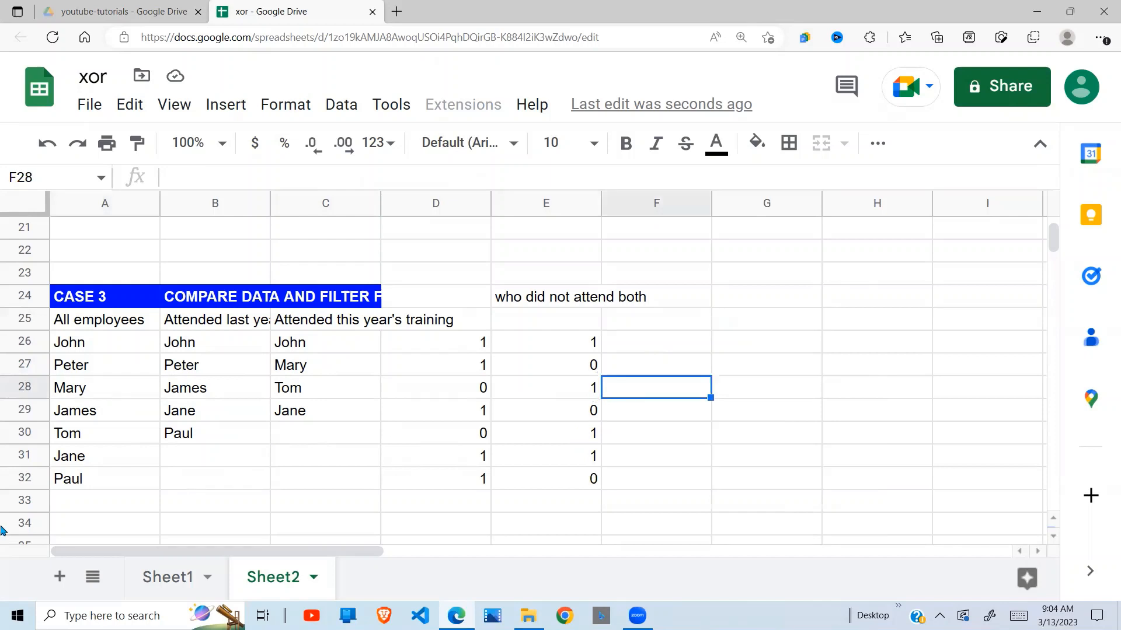
Review the COUNTIF results for both years side by side in columns D and E.
drag(600, 349, 591, 461)
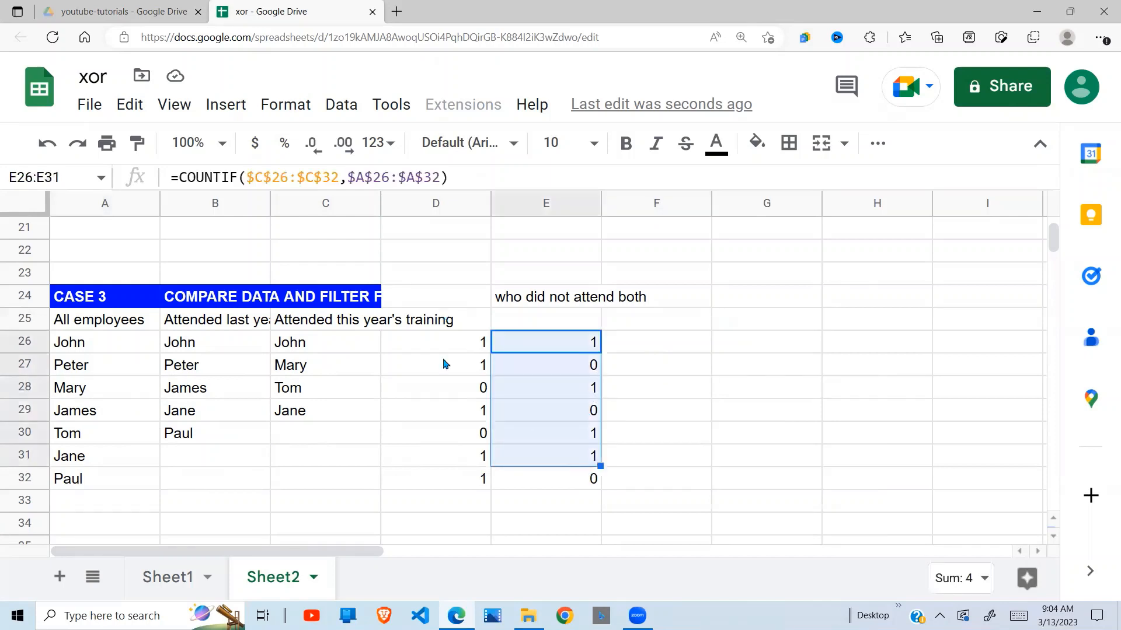
click(456, 349)
click(521, 392)
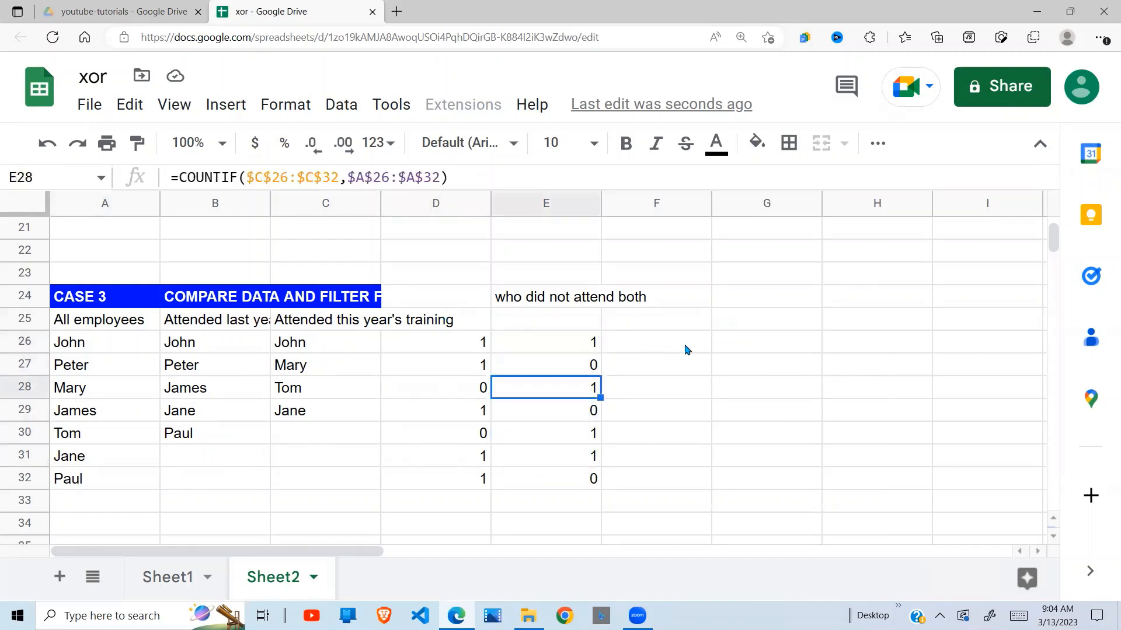
click(686, 346)
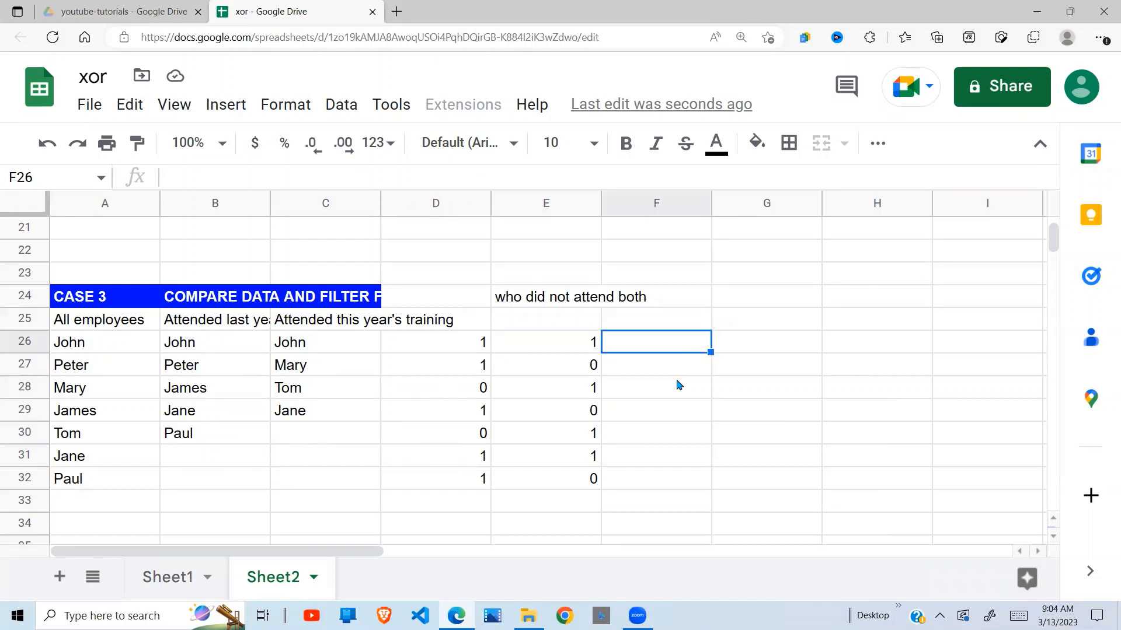
click(678, 385)
text(=)
text(or)
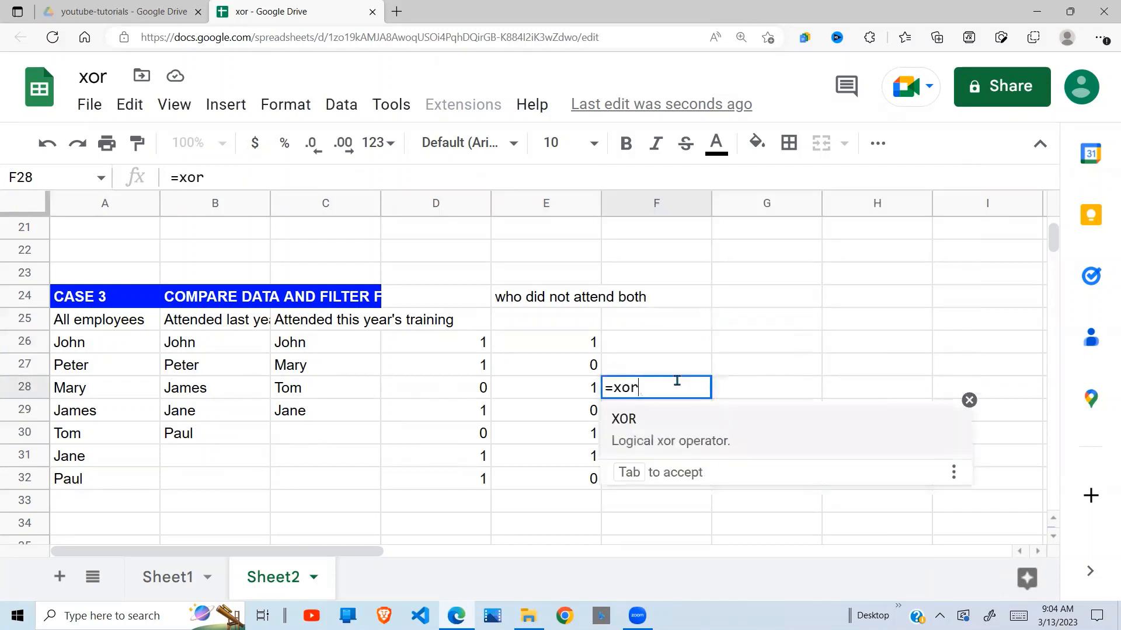
key(BackSpace)
key(BackSpace)
key(BackSpace)
key(BackSpace)
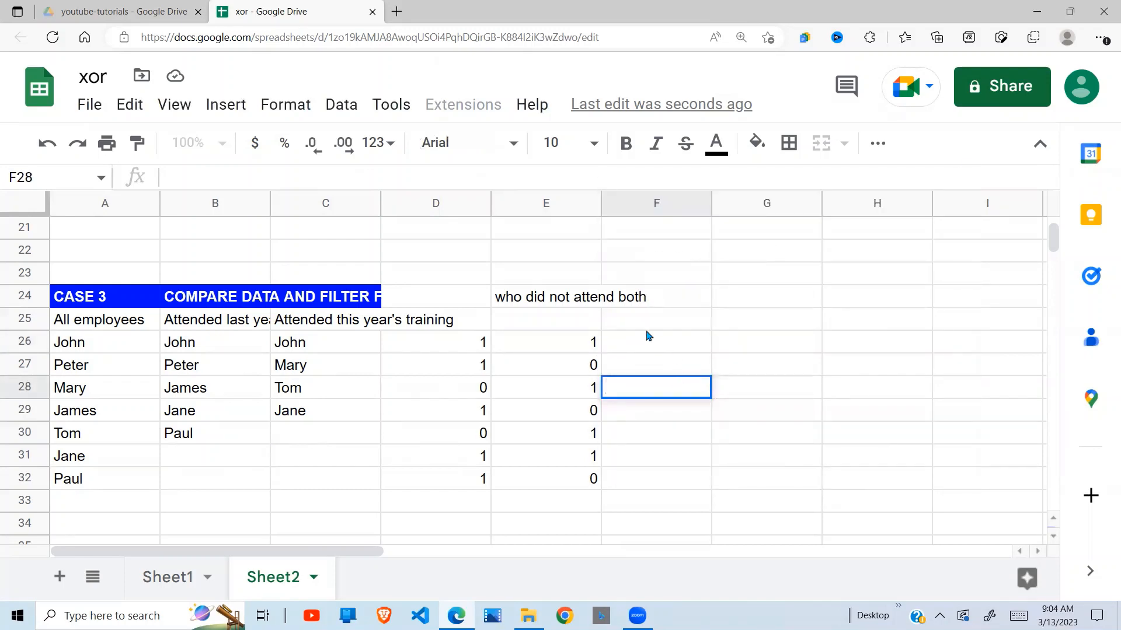
Enter =xor(D26,E26) in F26 and accept the suggested autofill for F27:F32.
click(646, 344)
text(=)
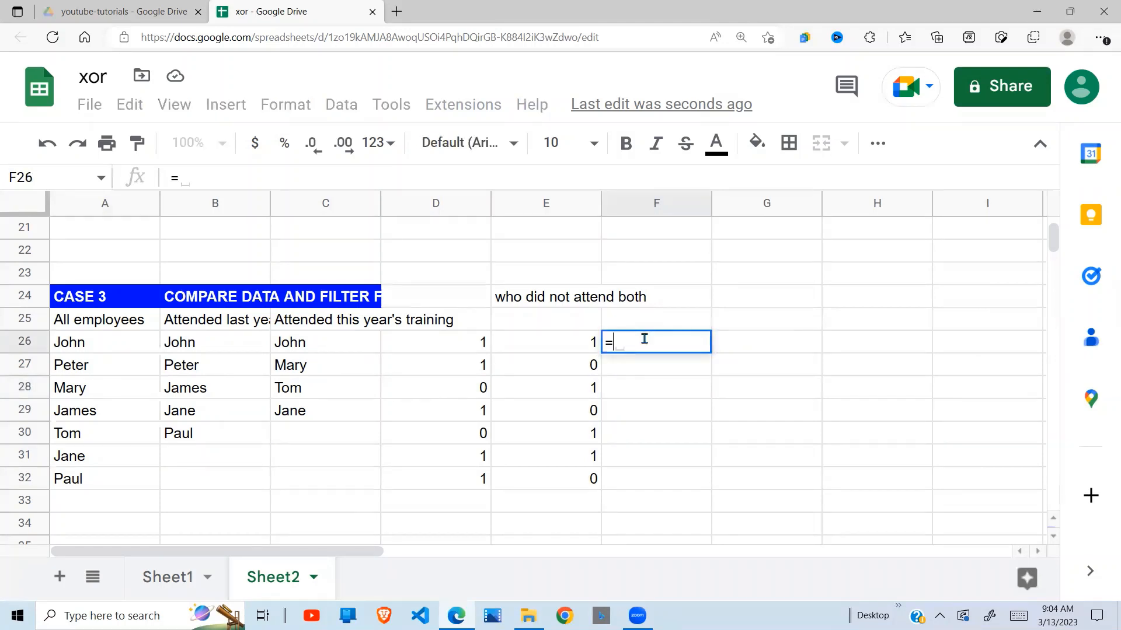
text(xor()
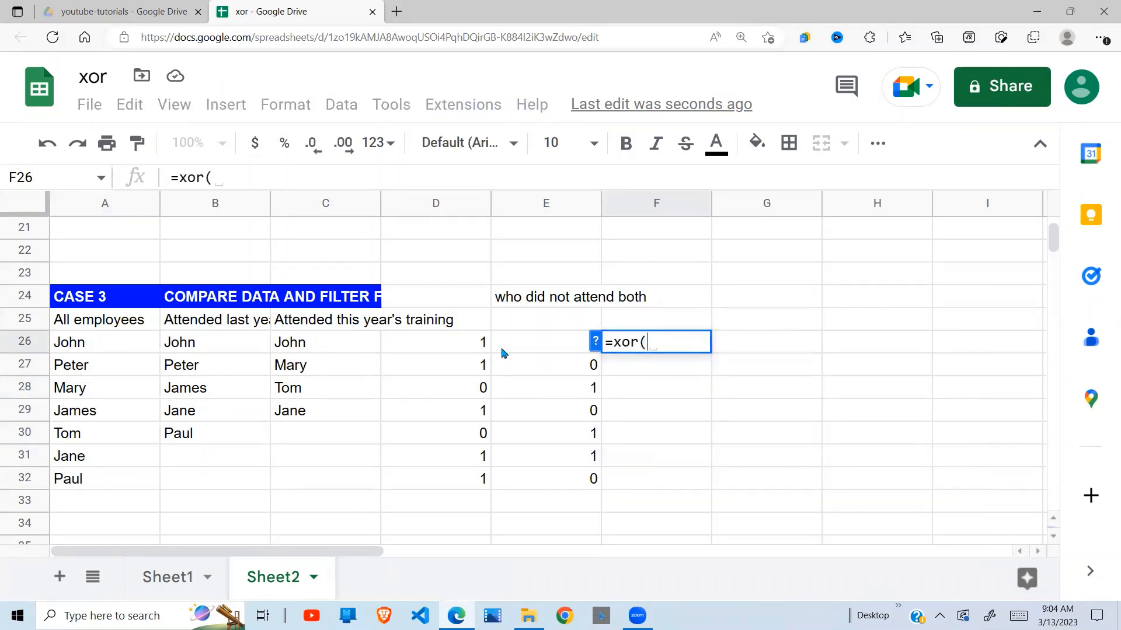
click(469, 354)
text(,)
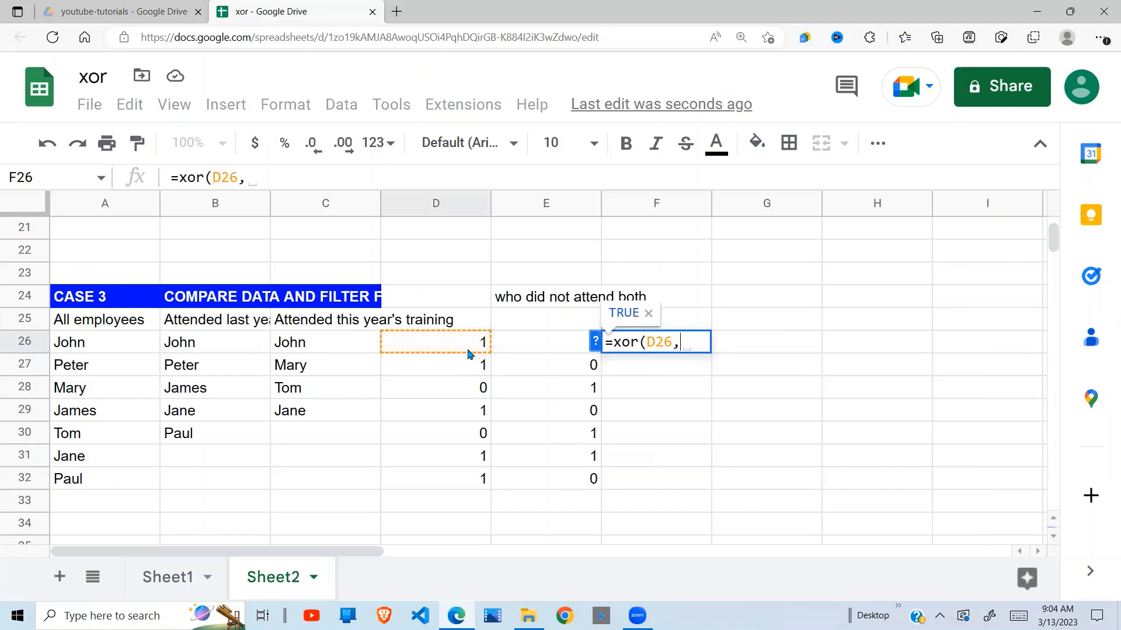
click(542, 356)
text())
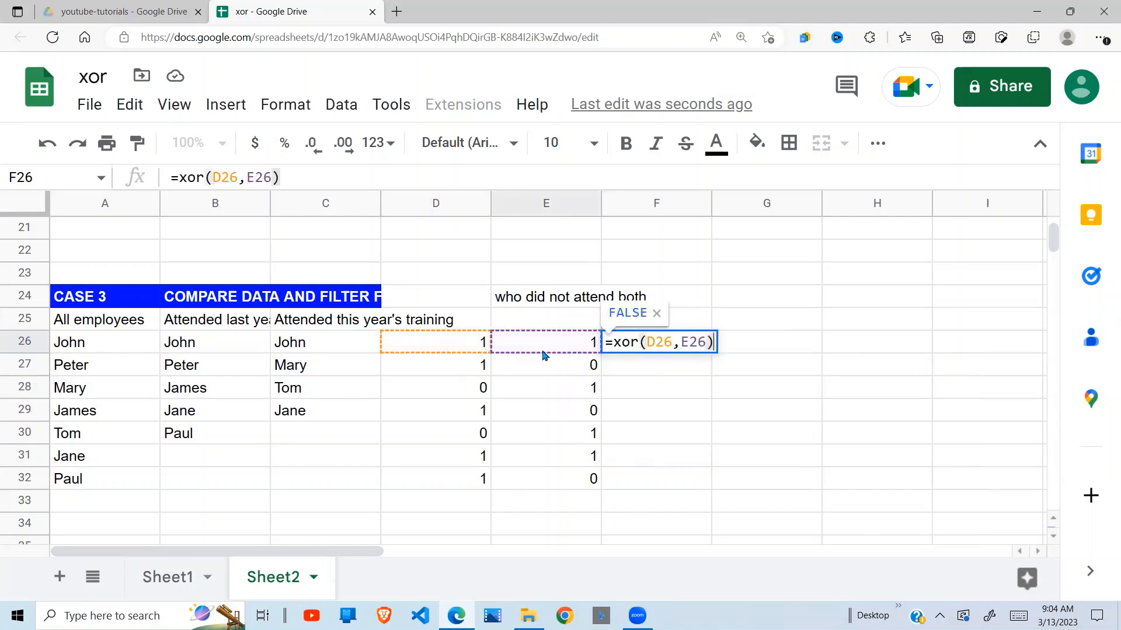
key(Return)
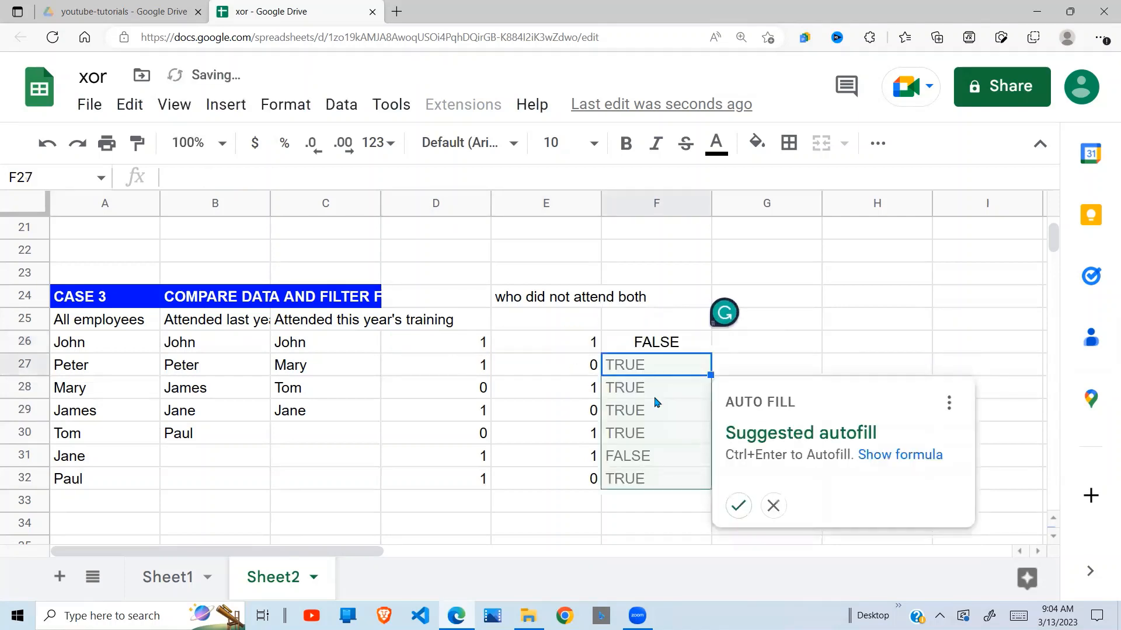
click(737, 506)
click(683, 510)
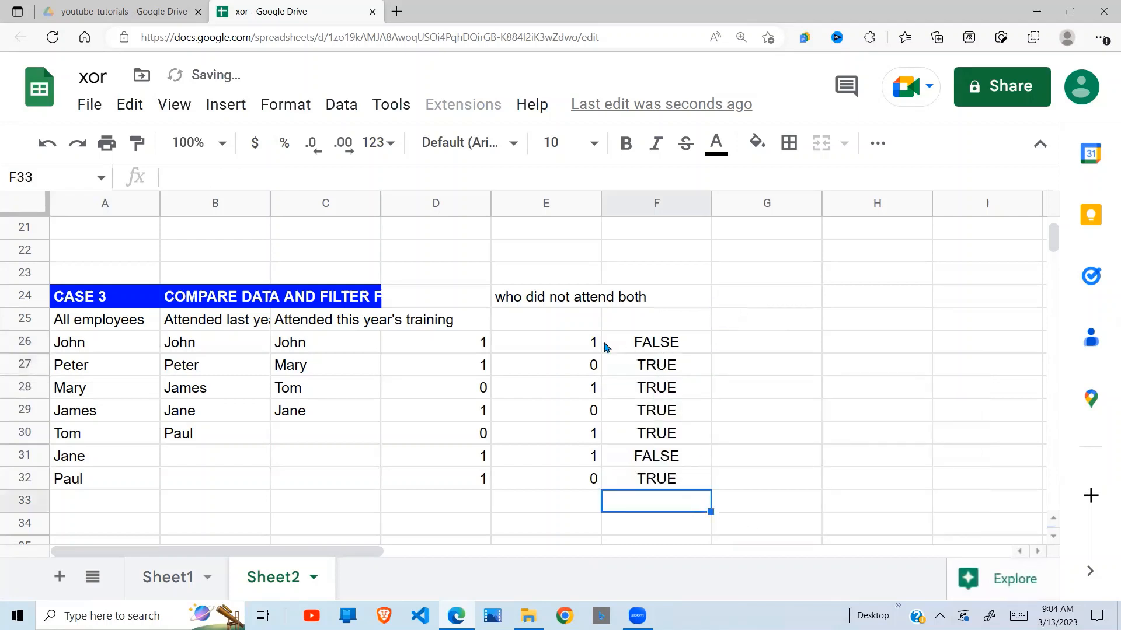
Compare the attendance counts in D26 and E26 with the XOR result in F26.
click(584, 345)
click(474, 342)
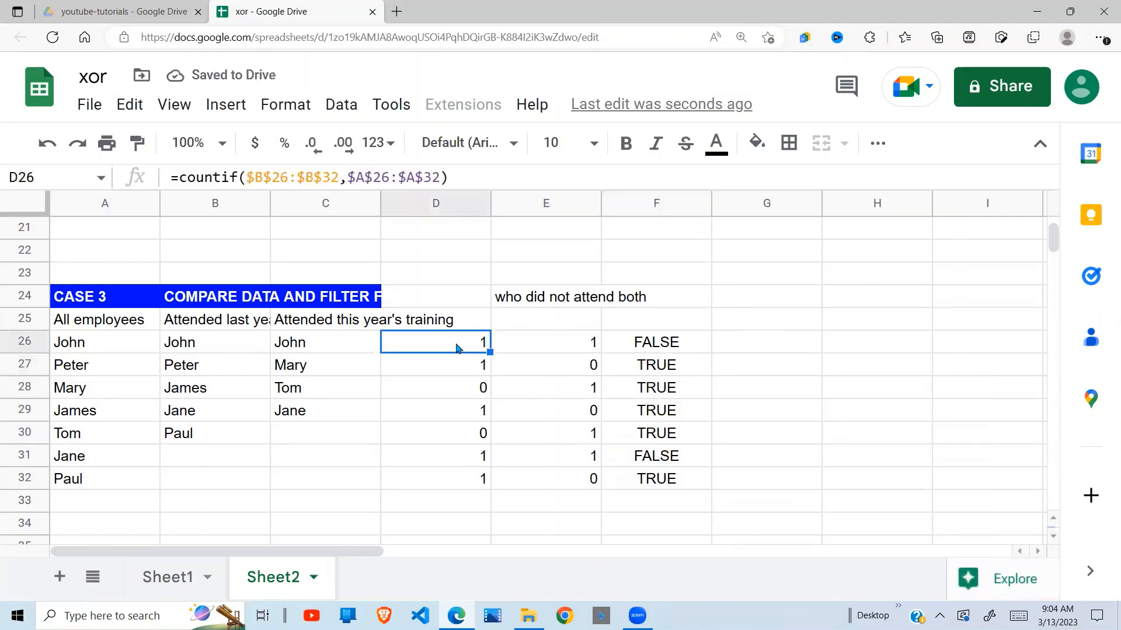
click(545, 350)
click(437, 351)
click(549, 329)
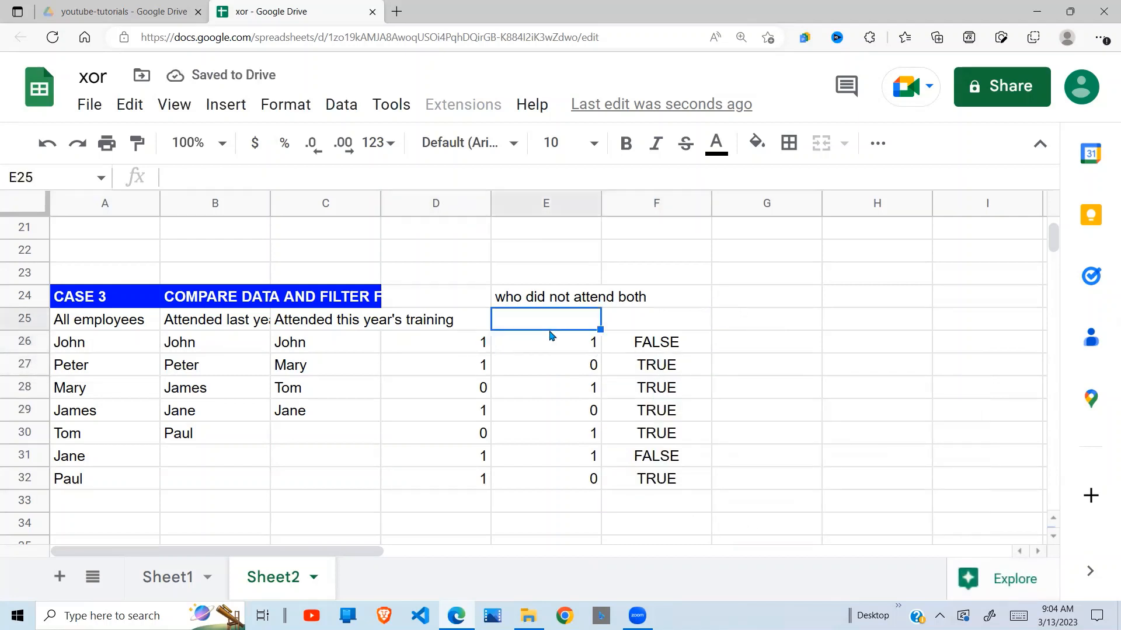
Compare the attendance counts in columns D and E with the XOR results in column F, starting from row 26.
click(465, 344)
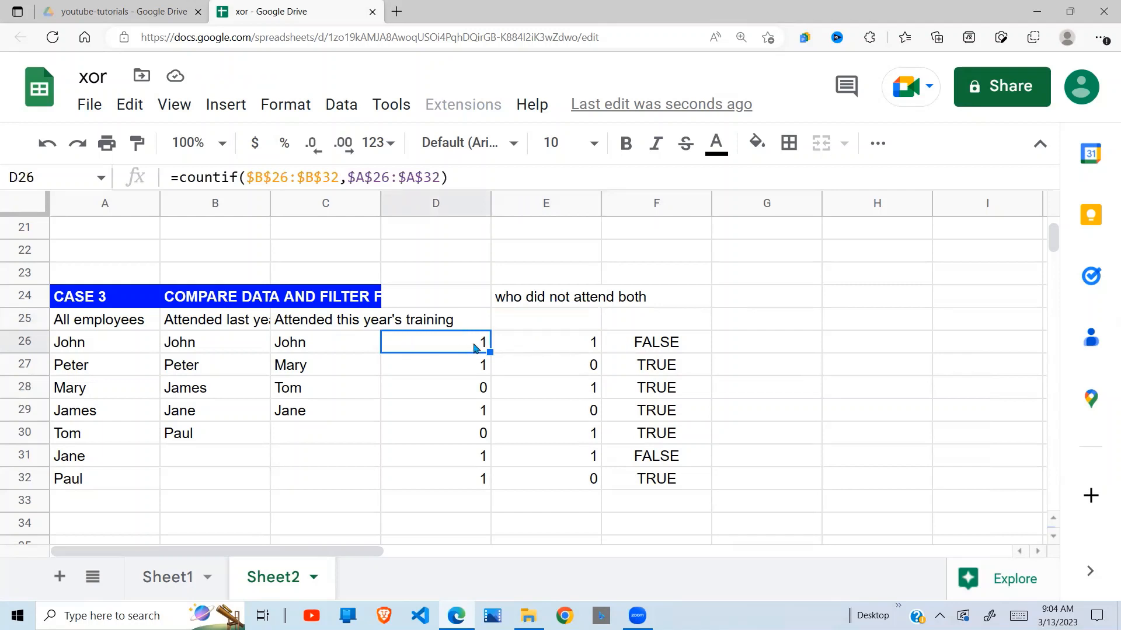
click(649, 344)
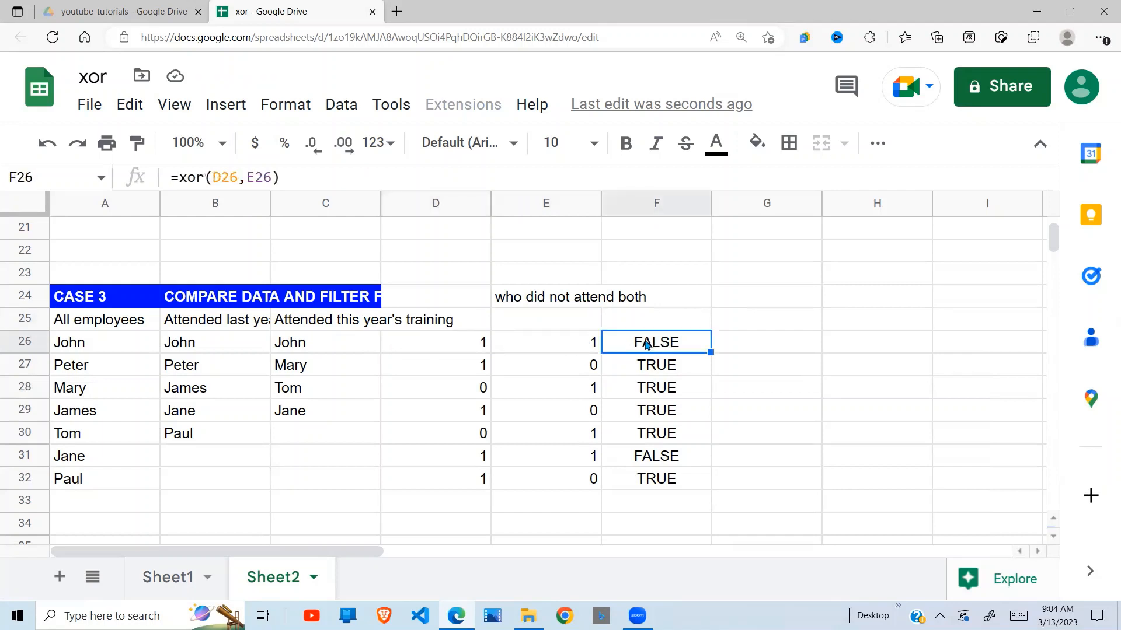
click(484, 371)
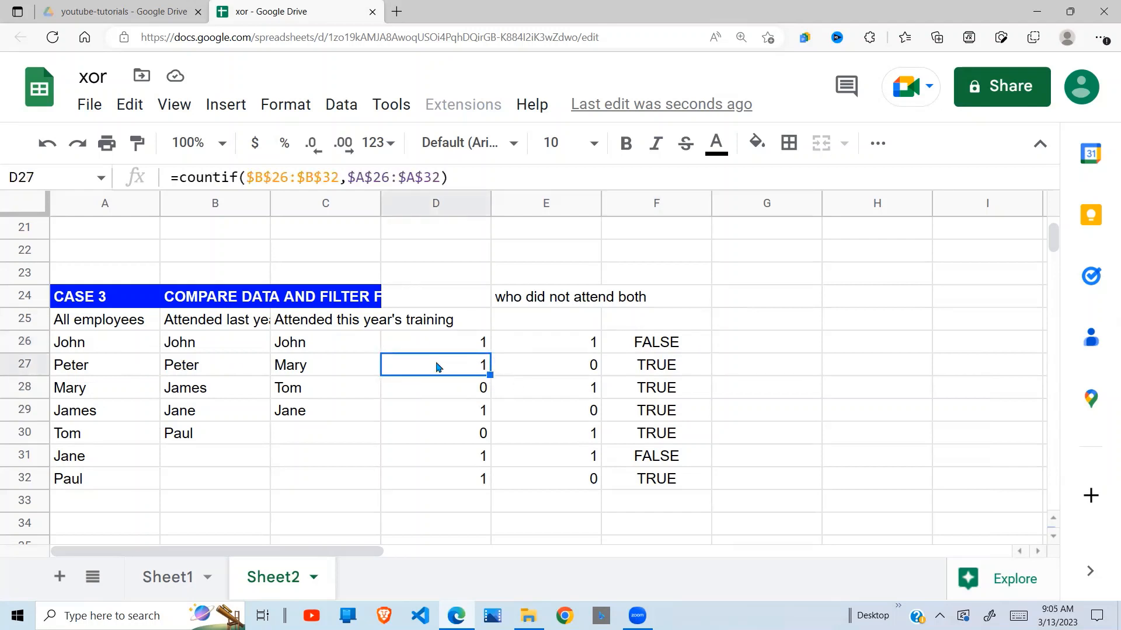
click(675, 374)
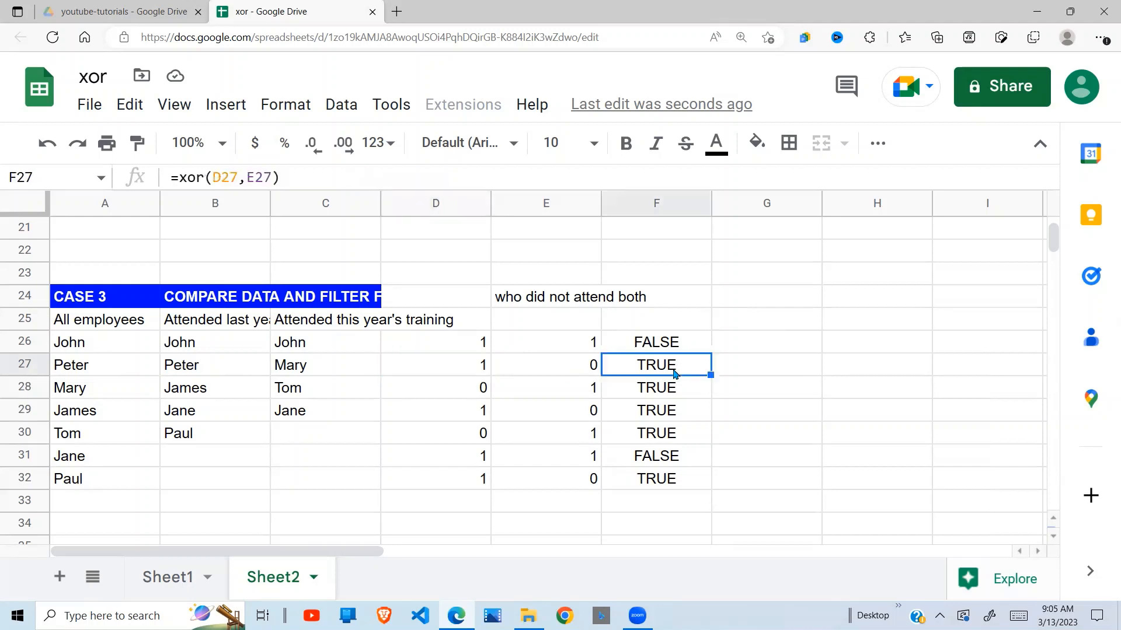
click(481, 392)
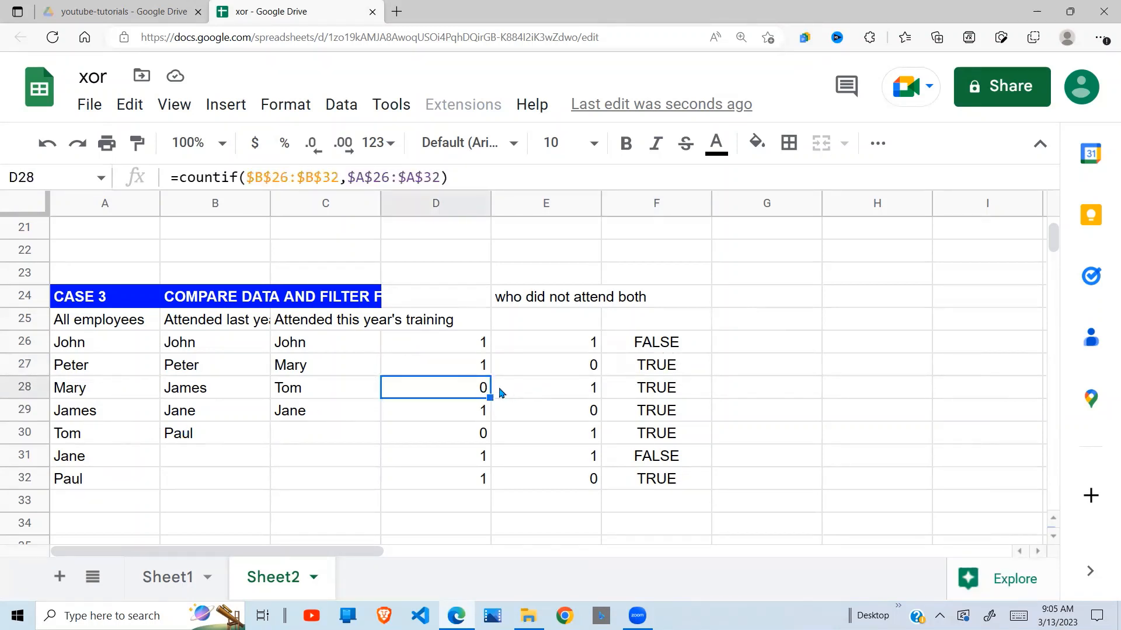
click(594, 397)
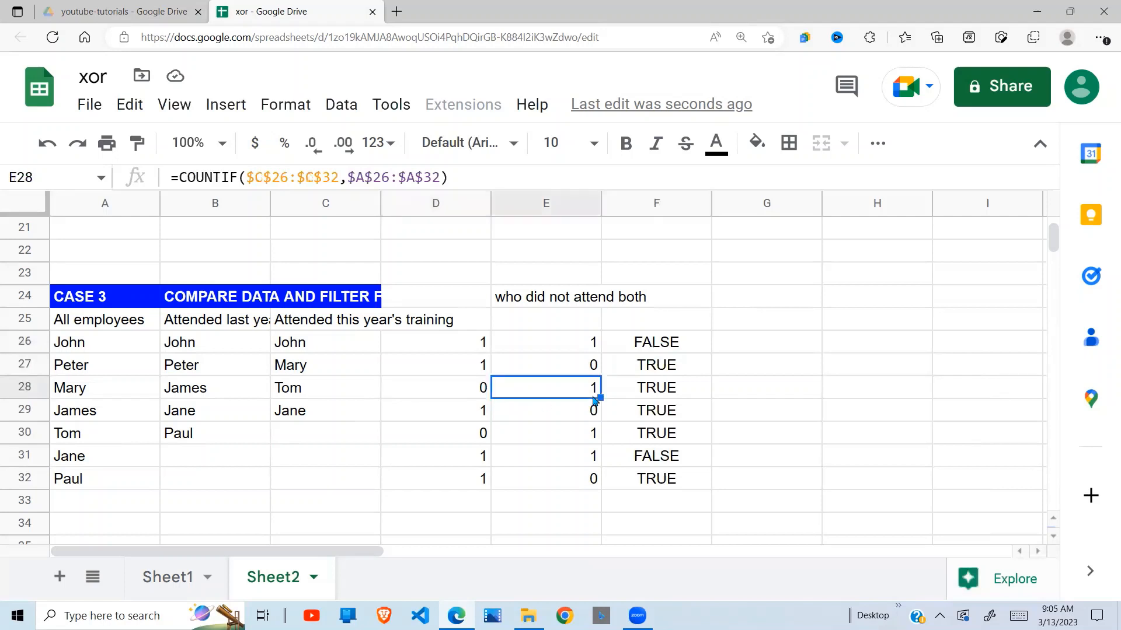
click(671, 386)
click(465, 424)
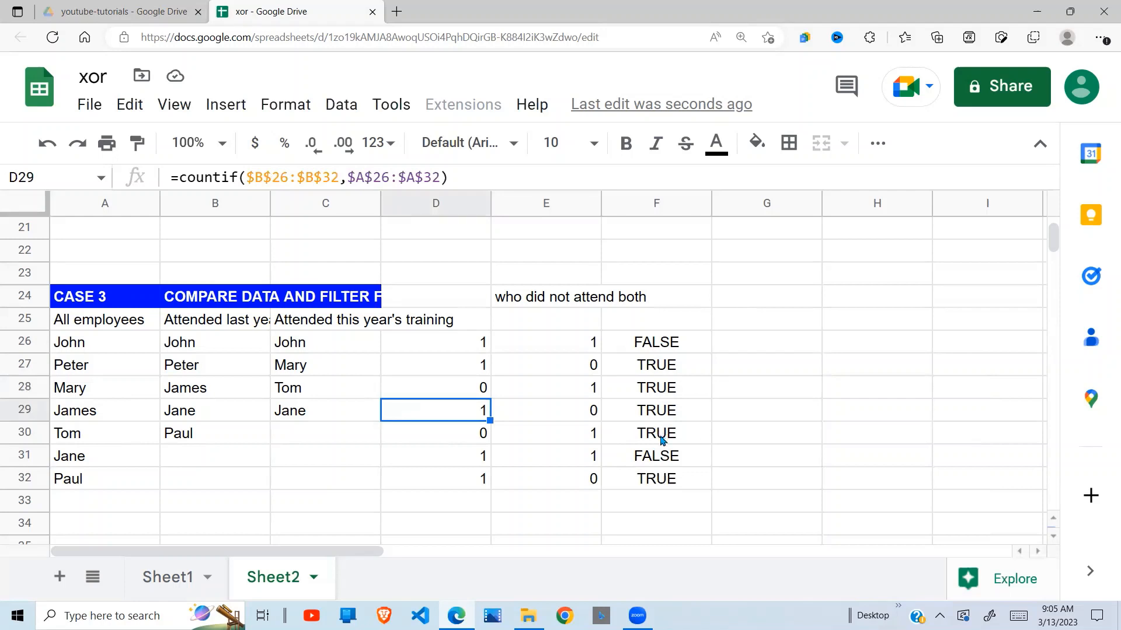
drag(663, 342, 665, 464)
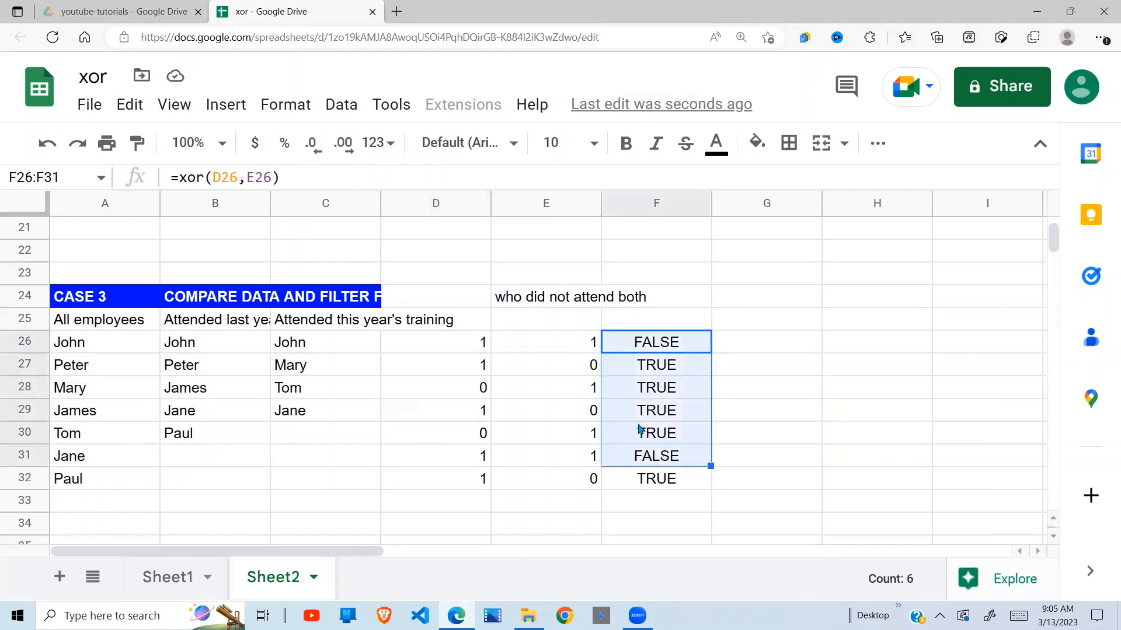
click(646, 388)
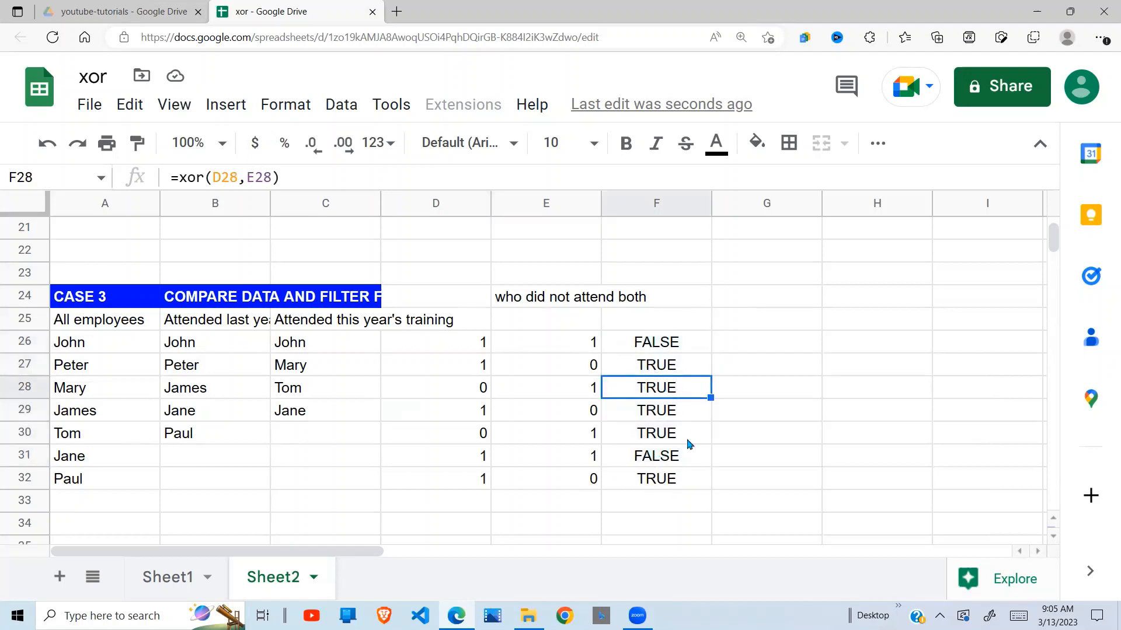
Enter =filter(A26:A32,F26:F32) in G26 to list the employees who did not attend both trainings.
click(760, 339)
text(=fil)
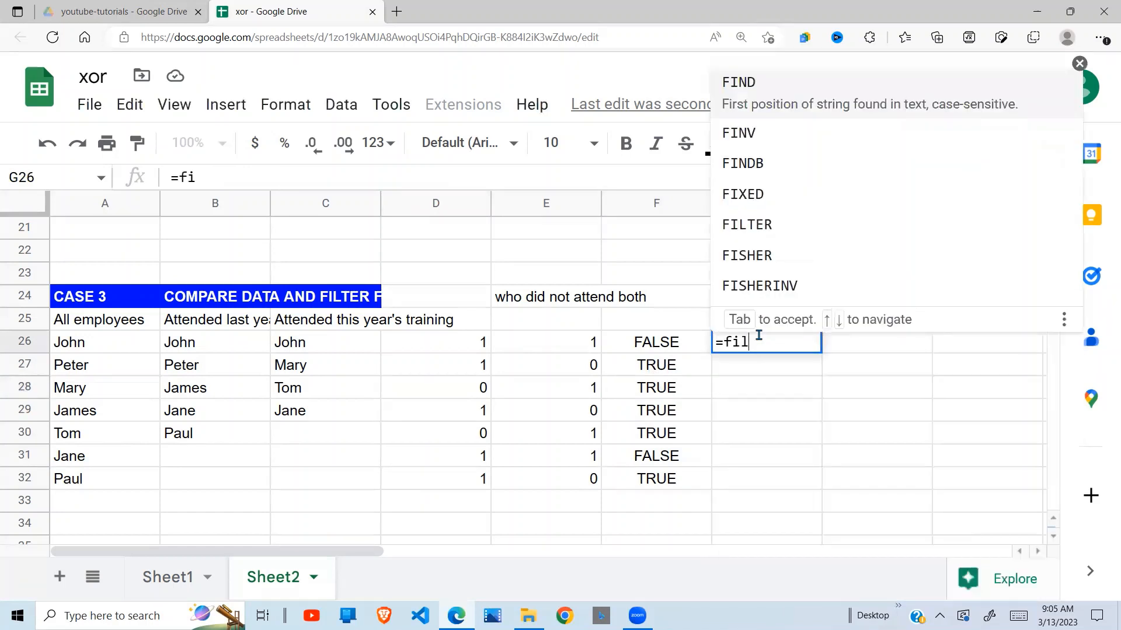
text(ter()
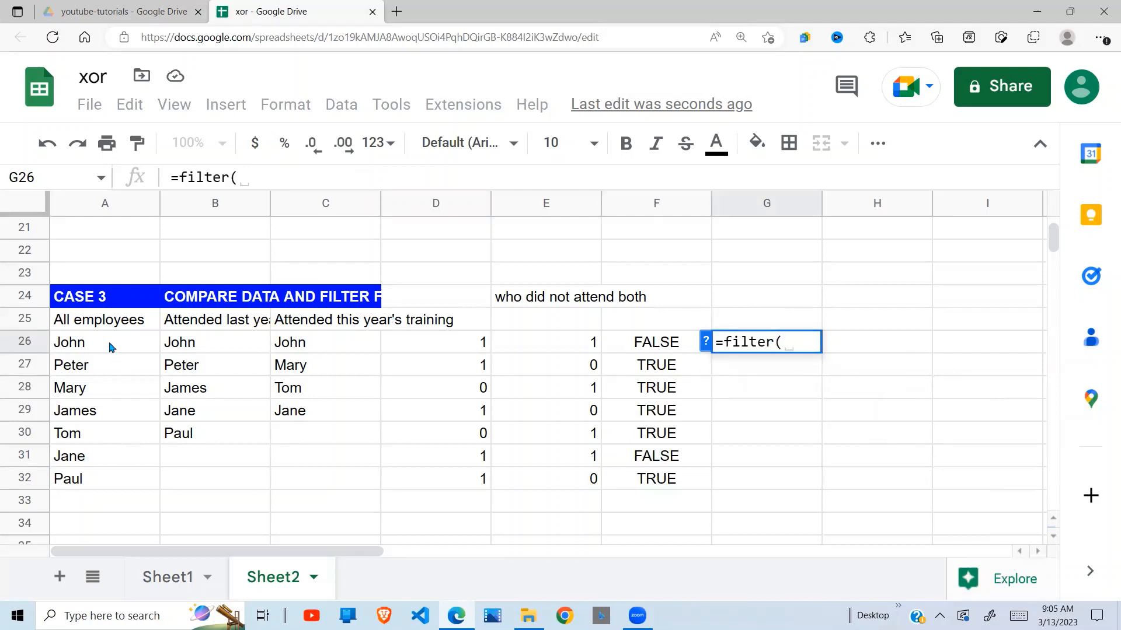
drag(112, 343, 111, 388)
drag(111, 454, 108, 480)
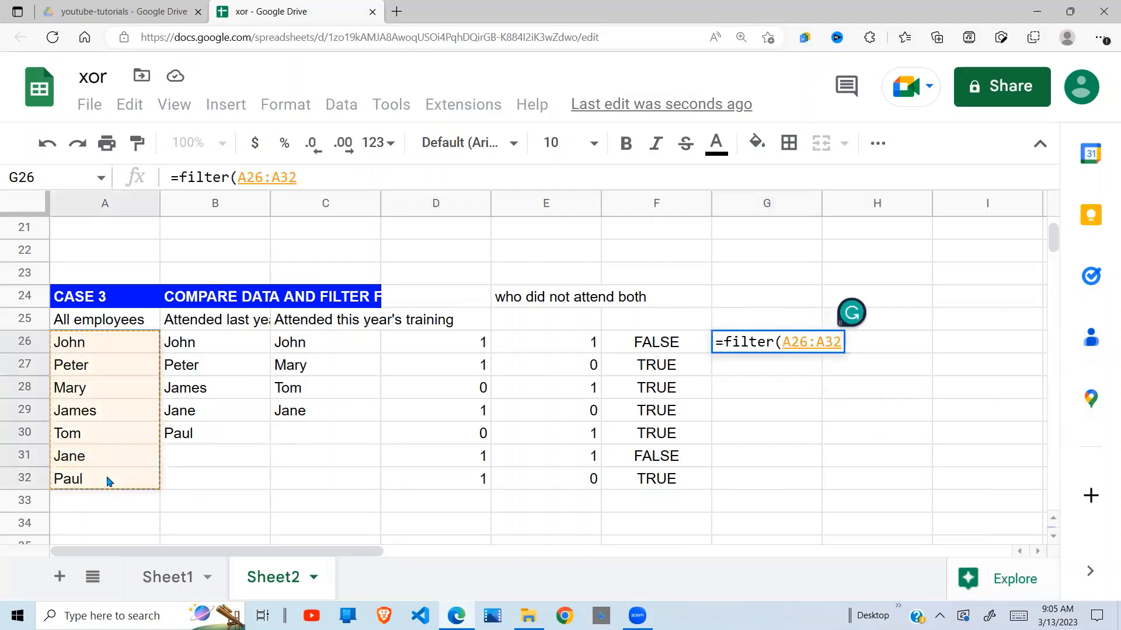
text(,)
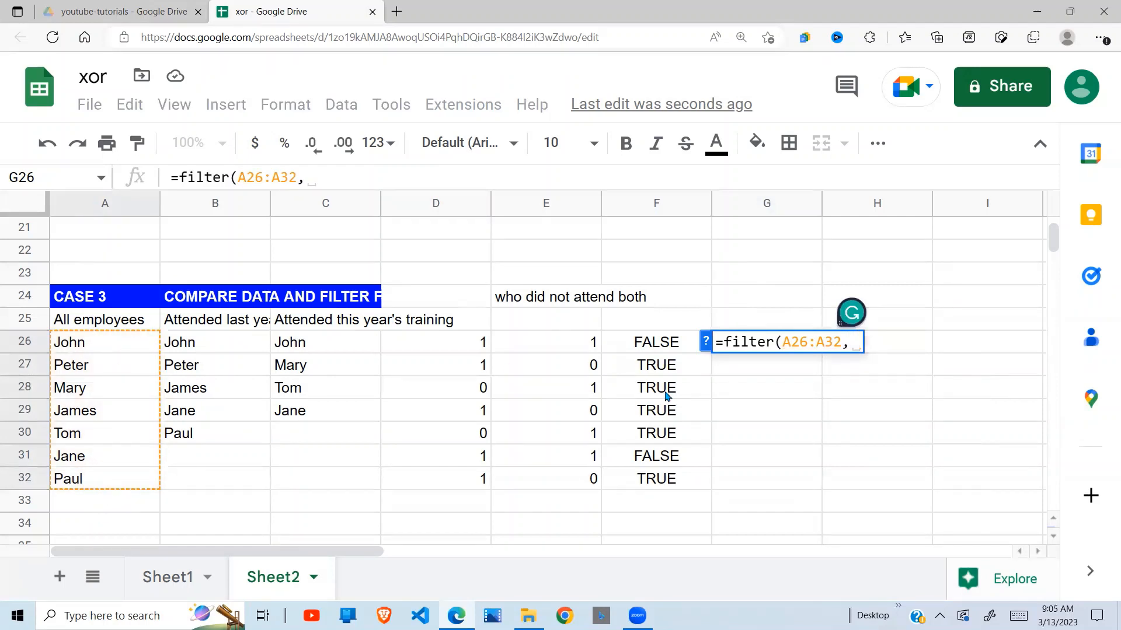
drag(675, 348, 671, 483)
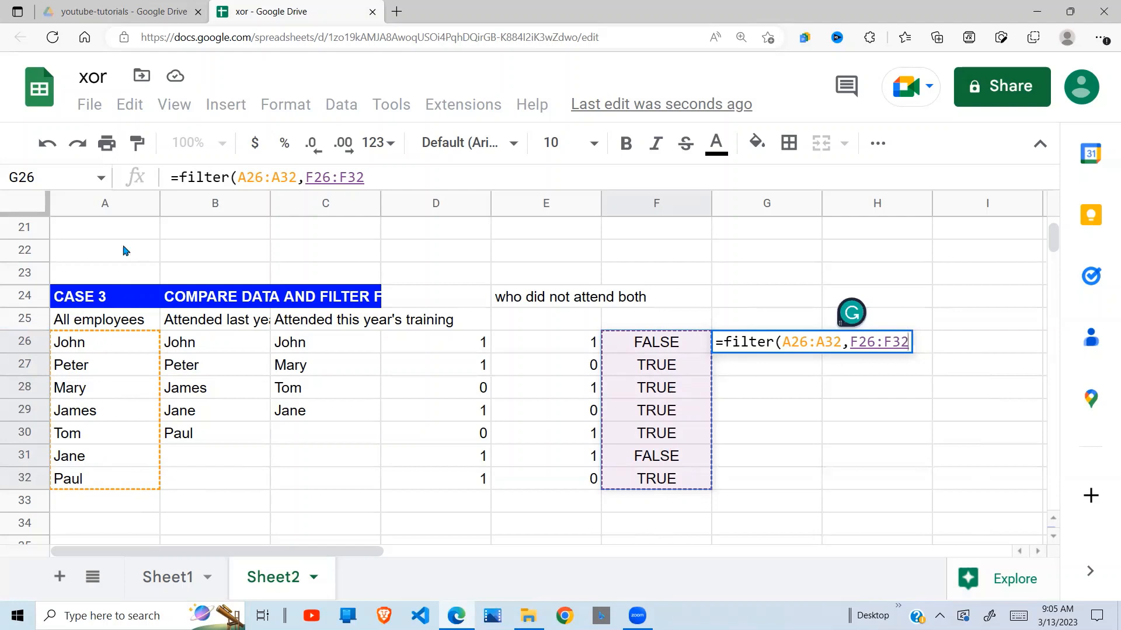
text())
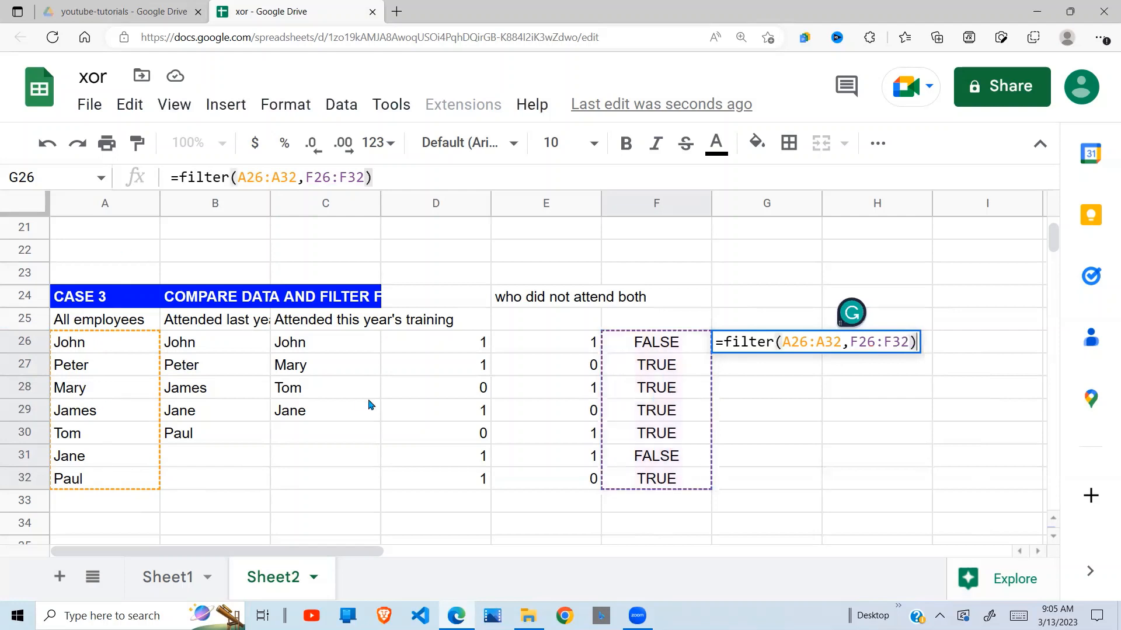
key(Return)
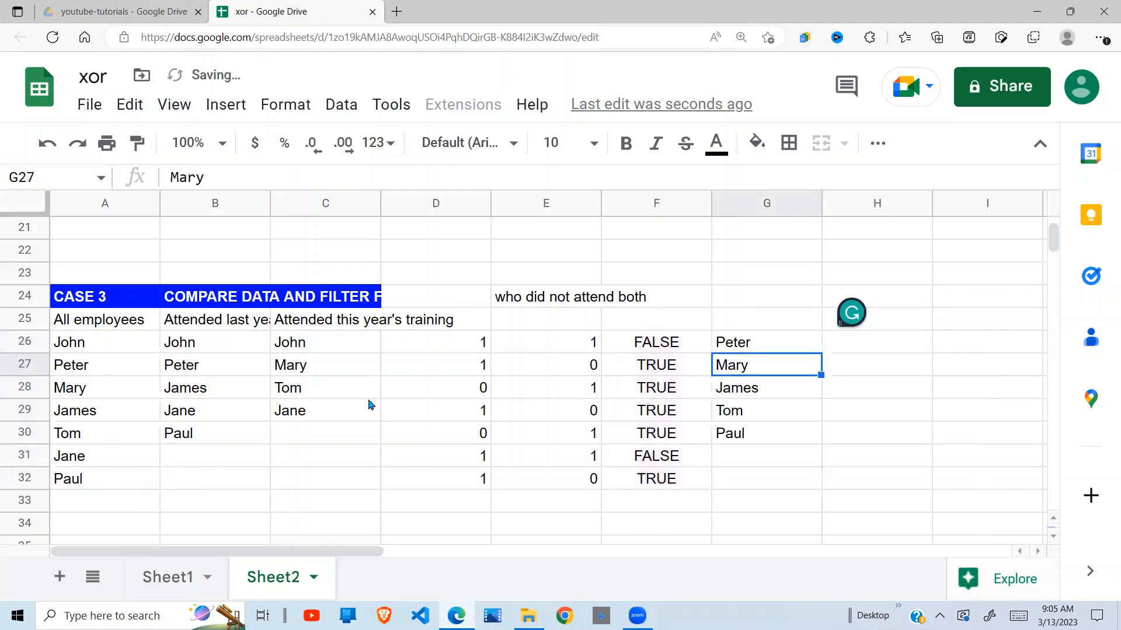
Check the first two filtered names in G26:G27 against last year's and this year's attendance lists.
click(802, 415)
click(747, 347)
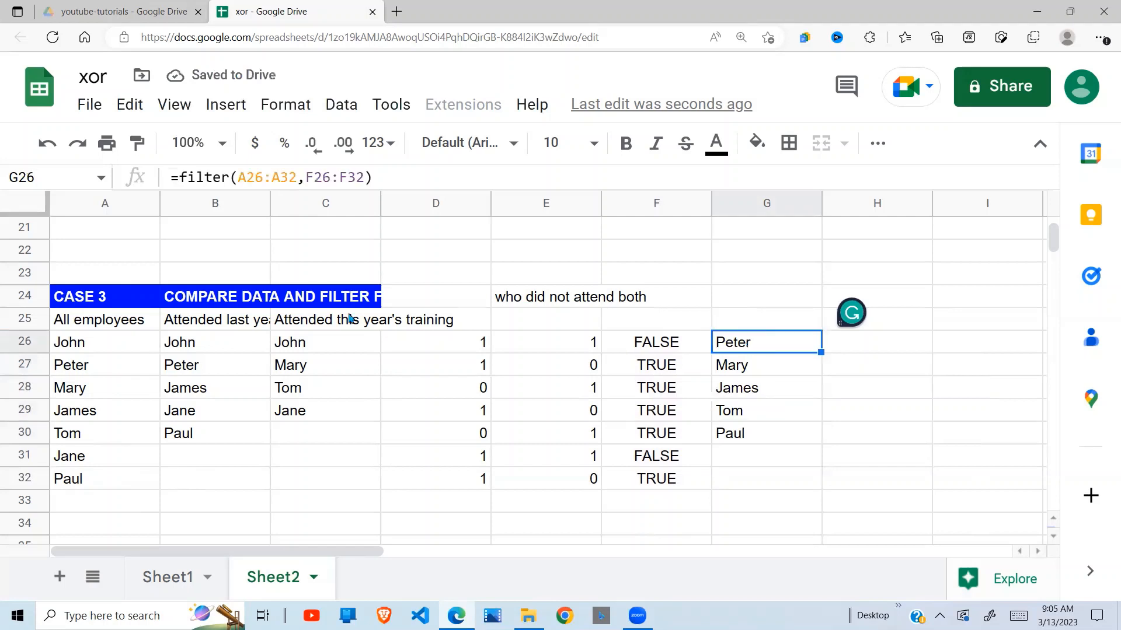
click(196, 372)
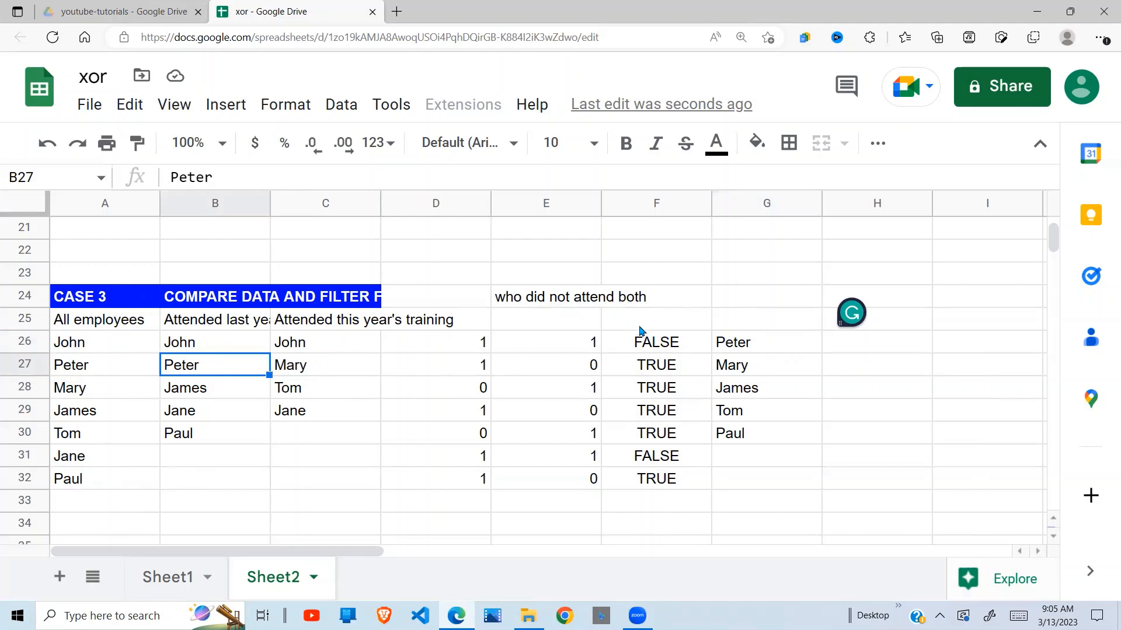
click(761, 323)
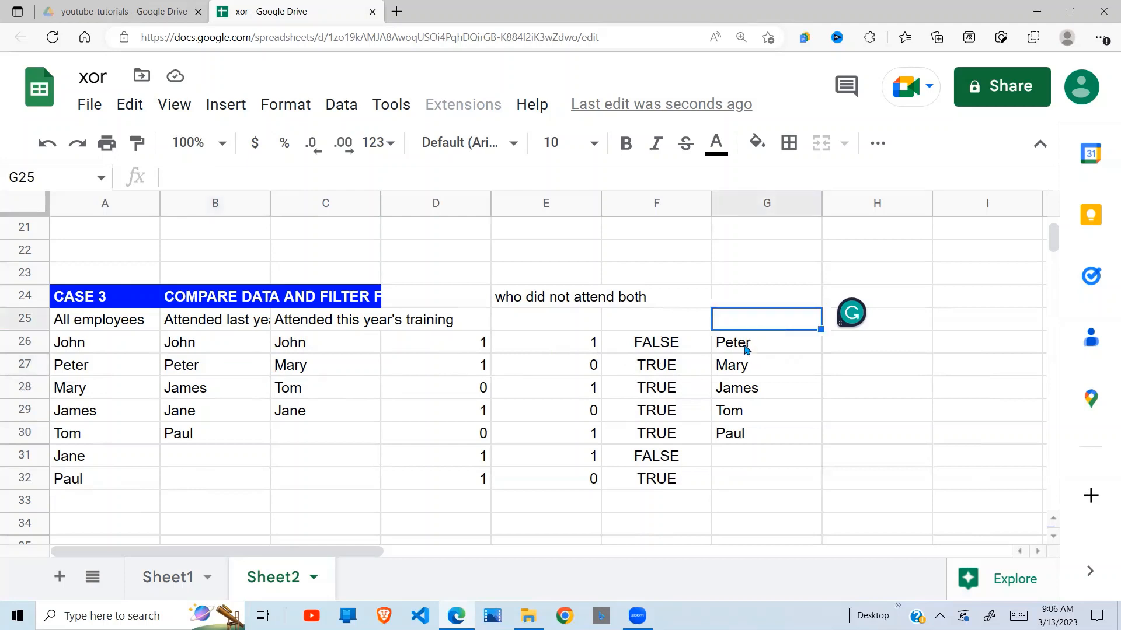
click(745, 348)
drag(218, 344, 211, 450)
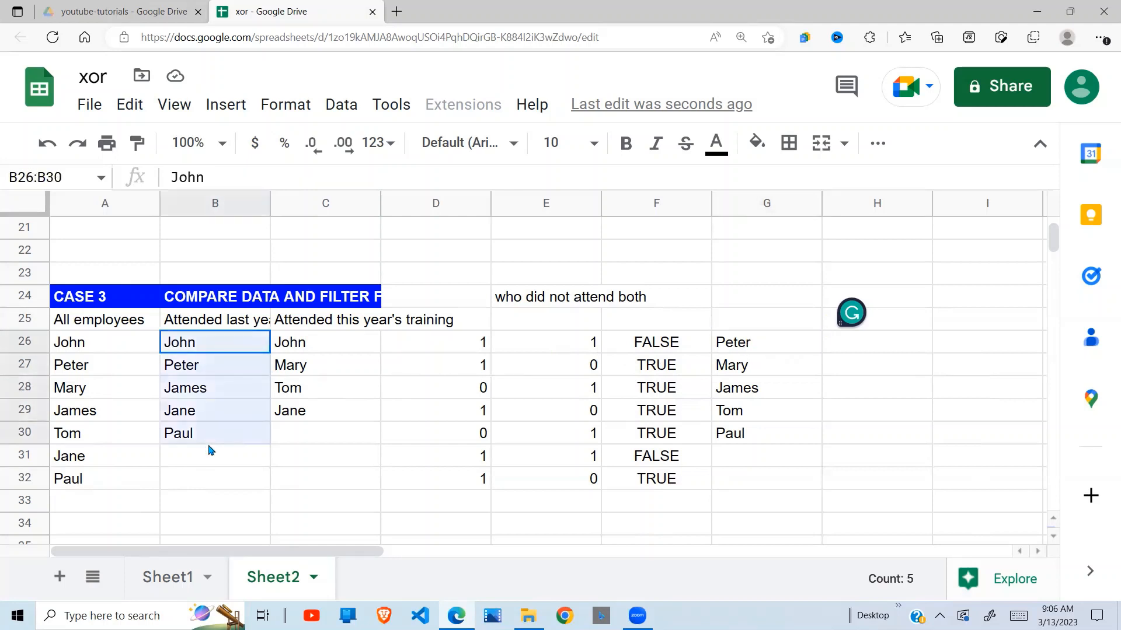
drag(309, 356, 308, 435)
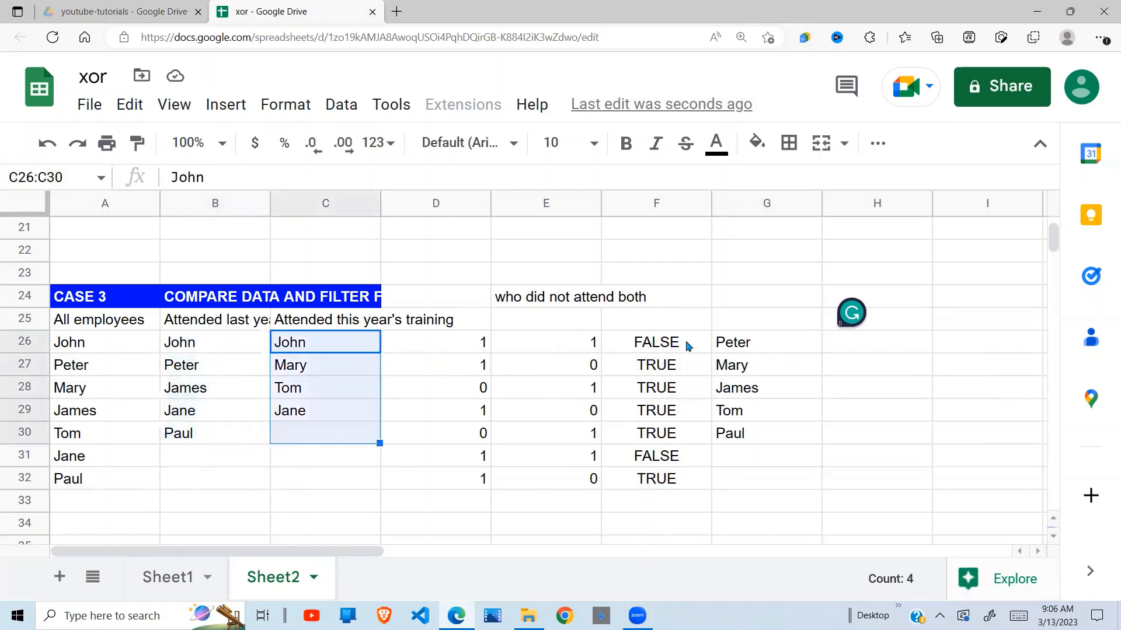
click(774, 368)
drag(313, 344, 312, 438)
drag(210, 343, 210, 435)
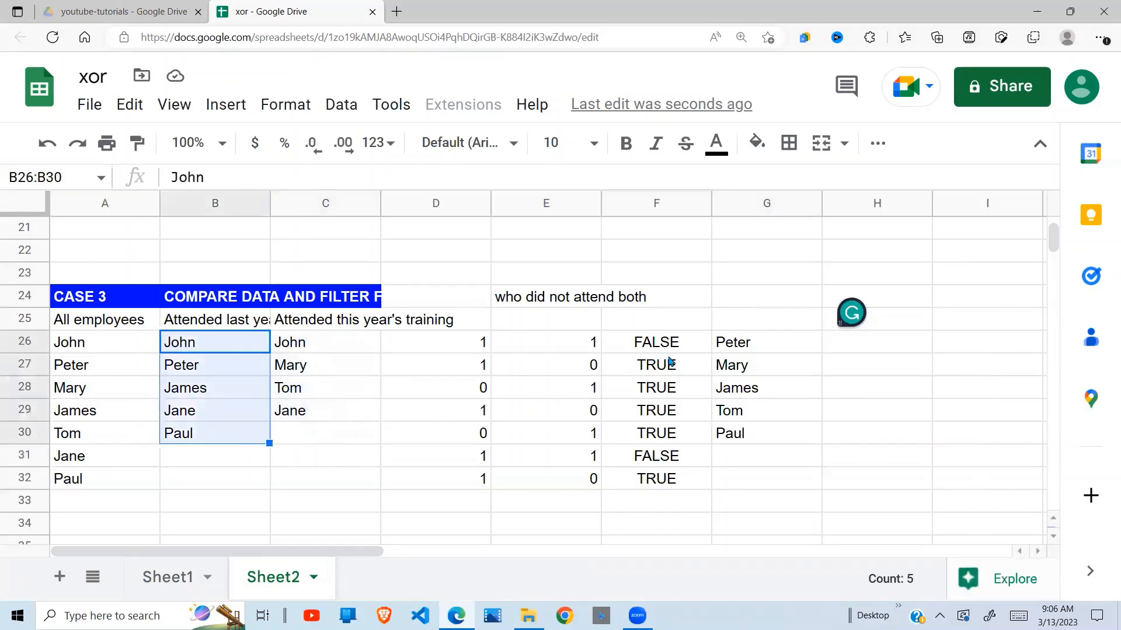
Check the filtered name in G28 against both attendance lists, and look at the neighbouring COUNTIF and XOR results.
click(765, 397)
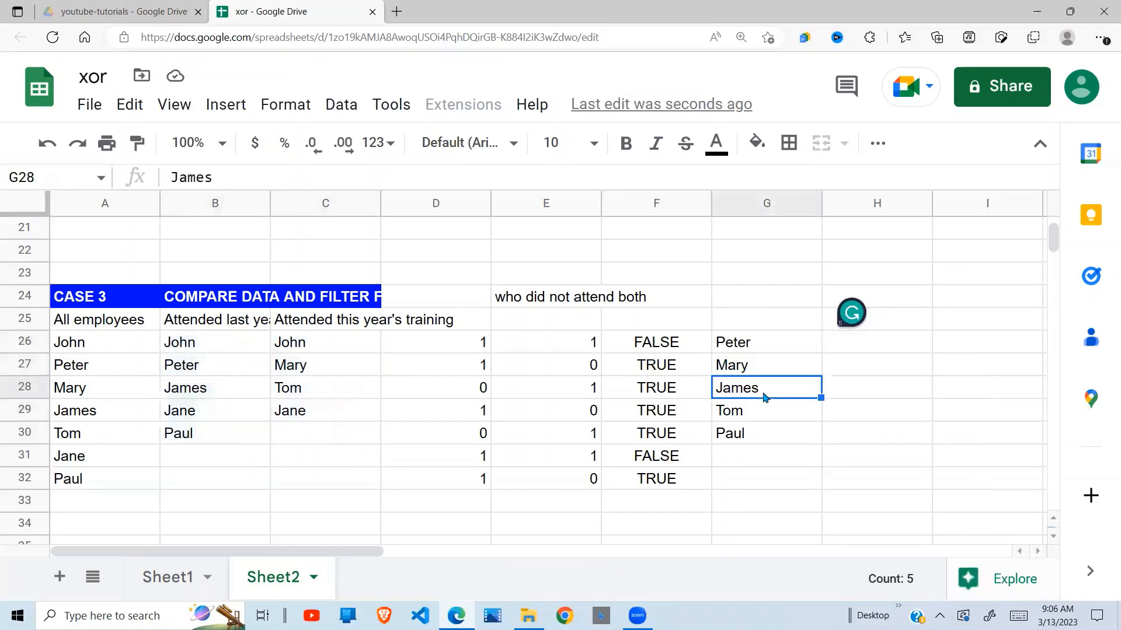
click(205, 380)
click(325, 389)
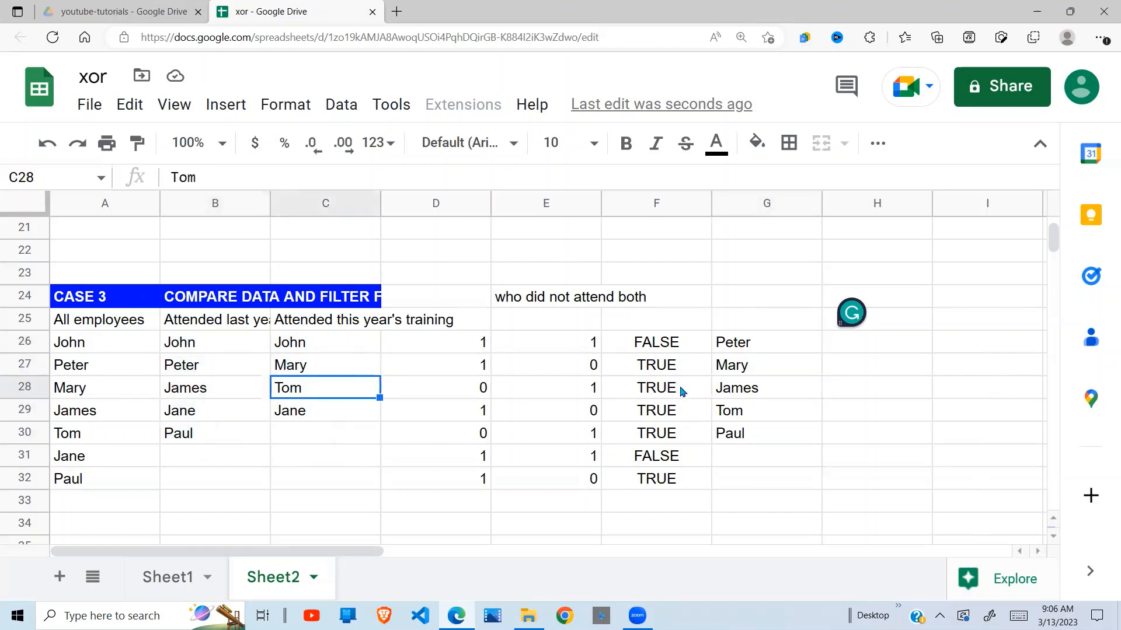
click(547, 396)
click(660, 375)
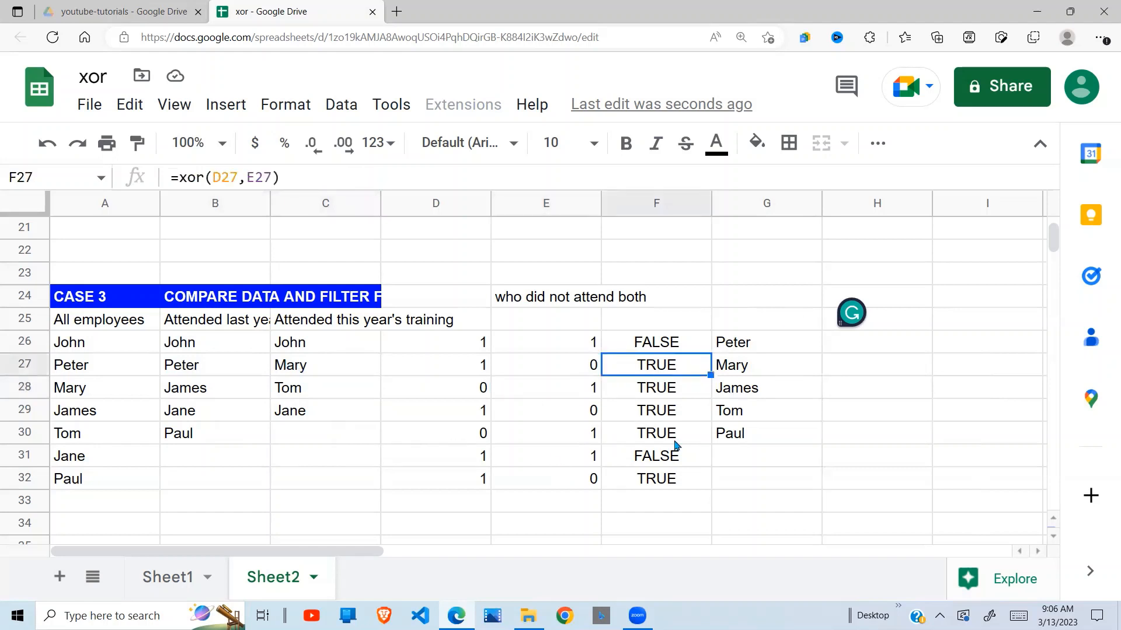
Review the FILTER formula in G26 and compare the COUNTIF pairs with their XOR results across rows 26 to 32.
click(745, 346)
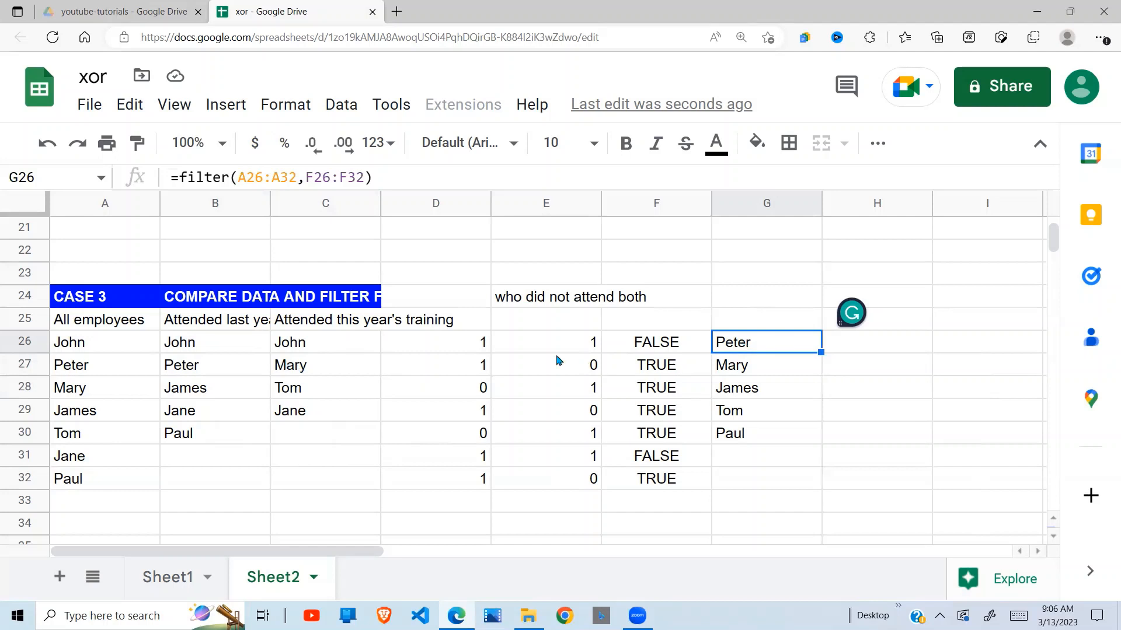
drag(476, 344, 649, 348)
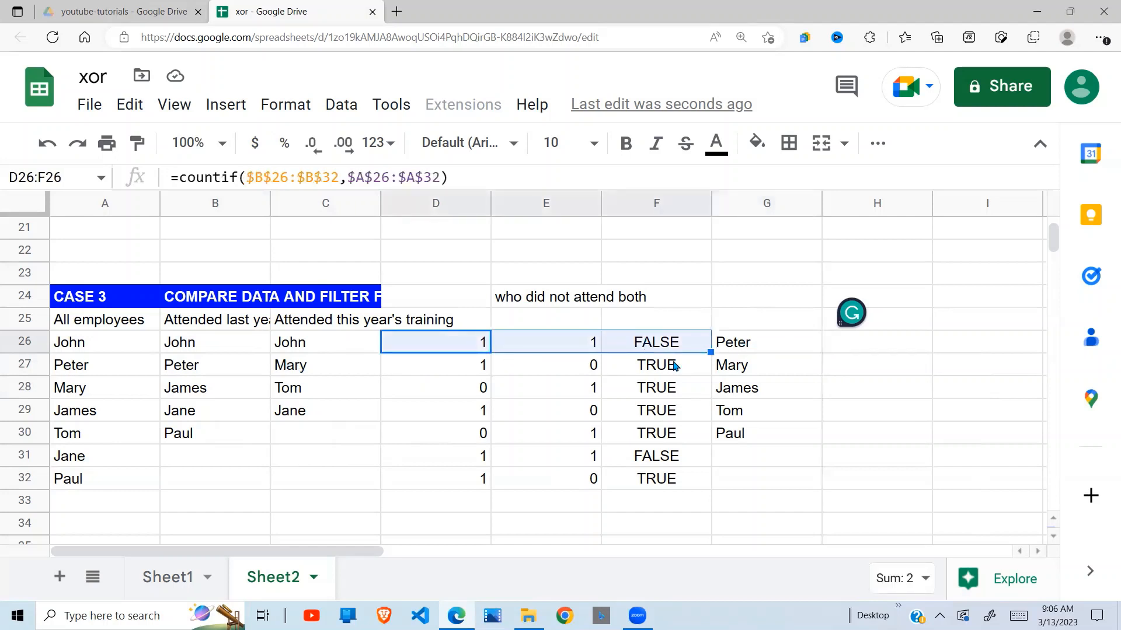
drag(481, 374, 681, 433)
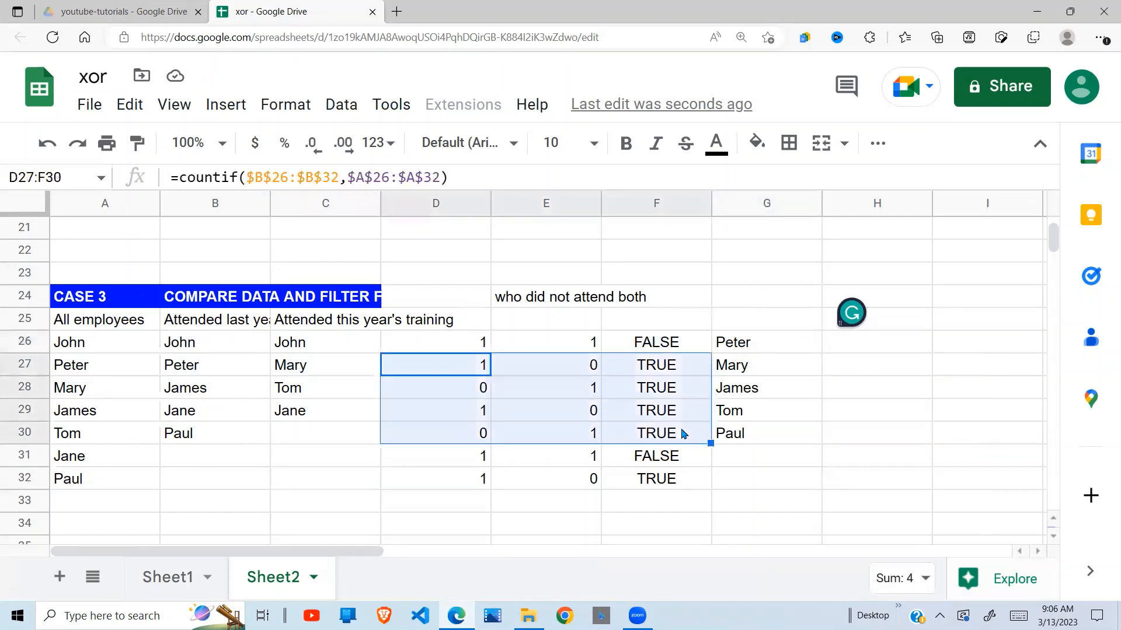
click(523, 465)
drag(482, 462, 603, 458)
click(663, 457)
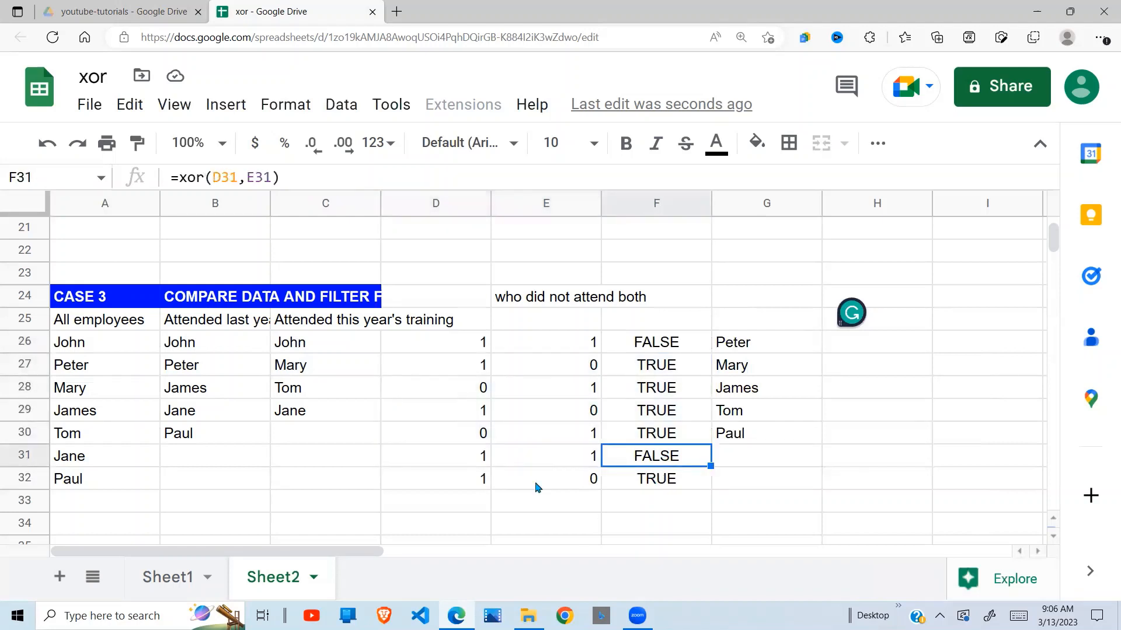
drag(461, 478, 712, 485)
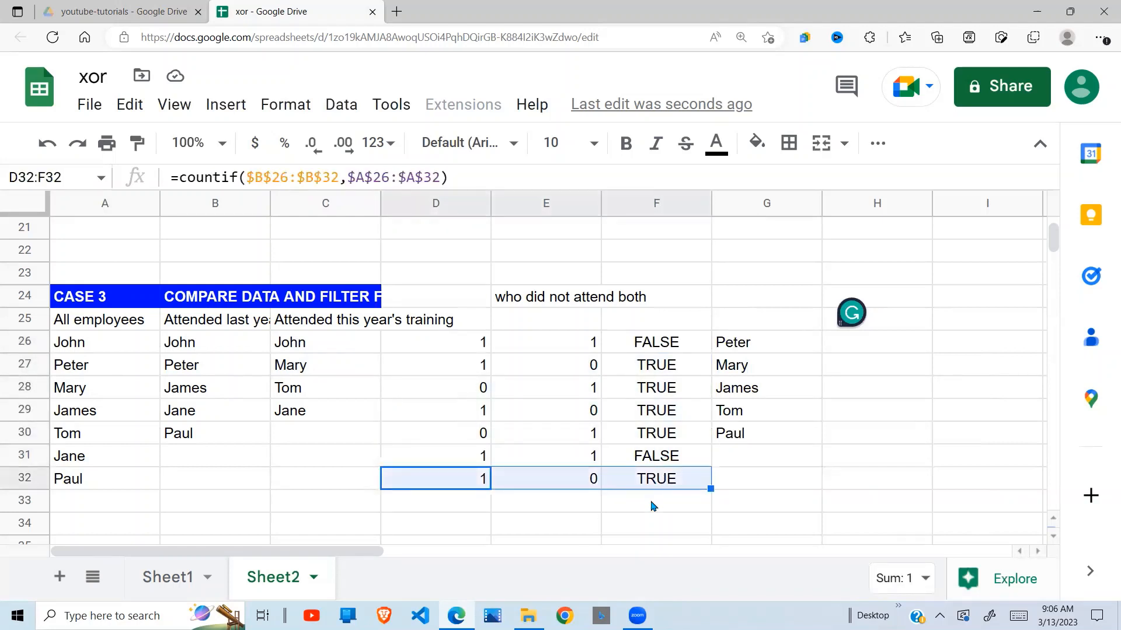
Go to Case 4 and review the visit condition in D36, the names in A38:A43 and the cities in B38:B43.
click(199, 510)
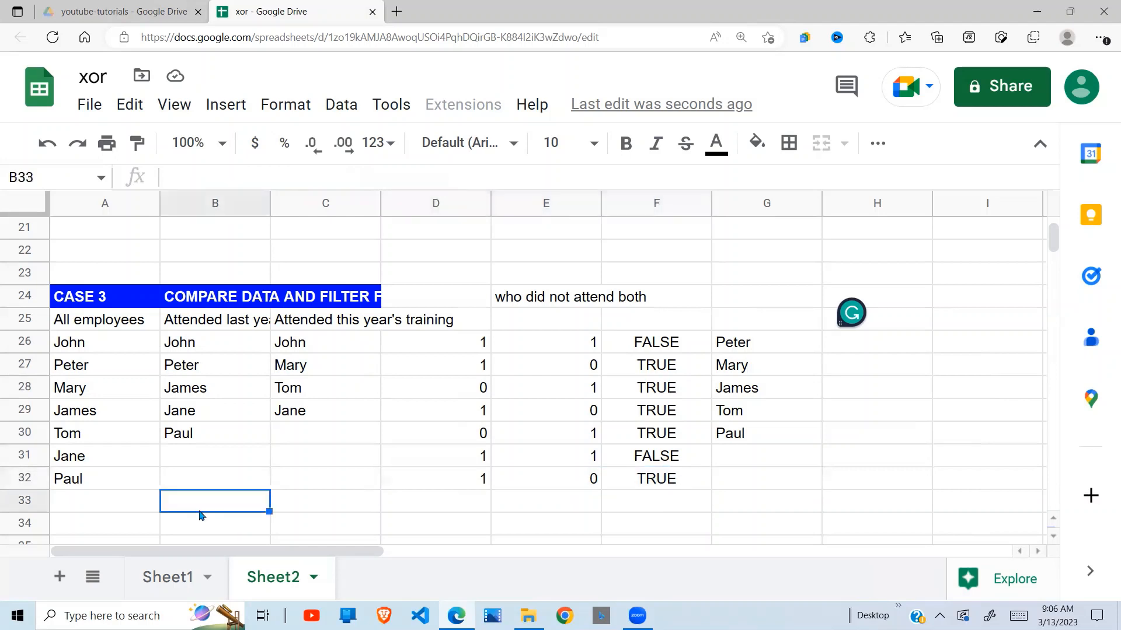
click(200, 516)
key(Down)
key(Down)
key(Down)
key(Down)
key(Down)
key(Down)
key(Down)
key(Down)
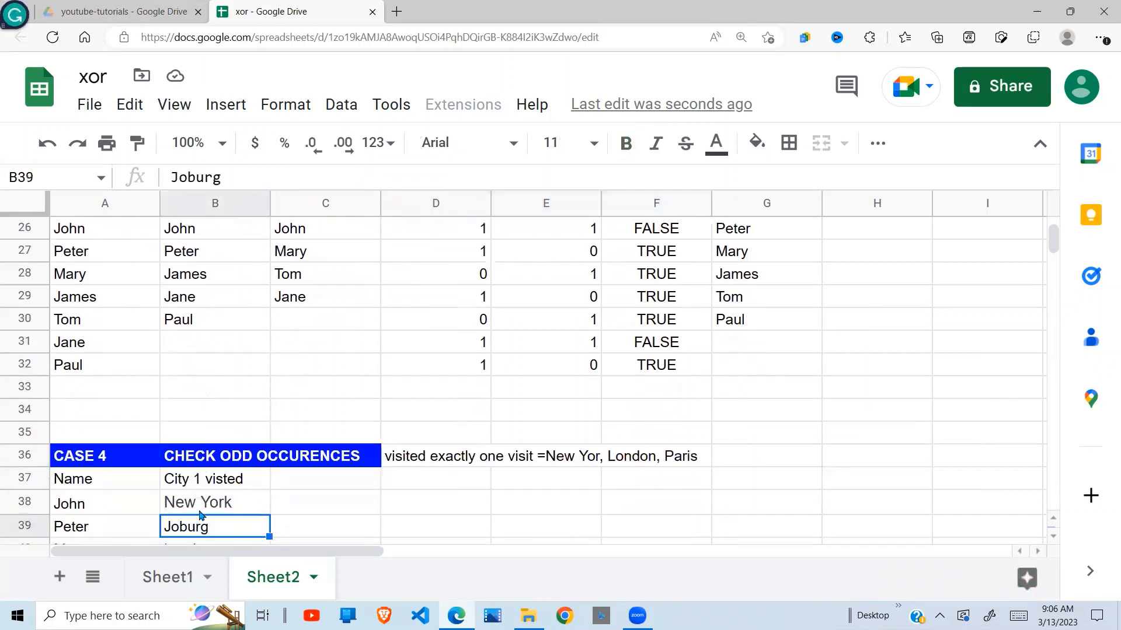
key(Down)
key(Down)
key(Down)
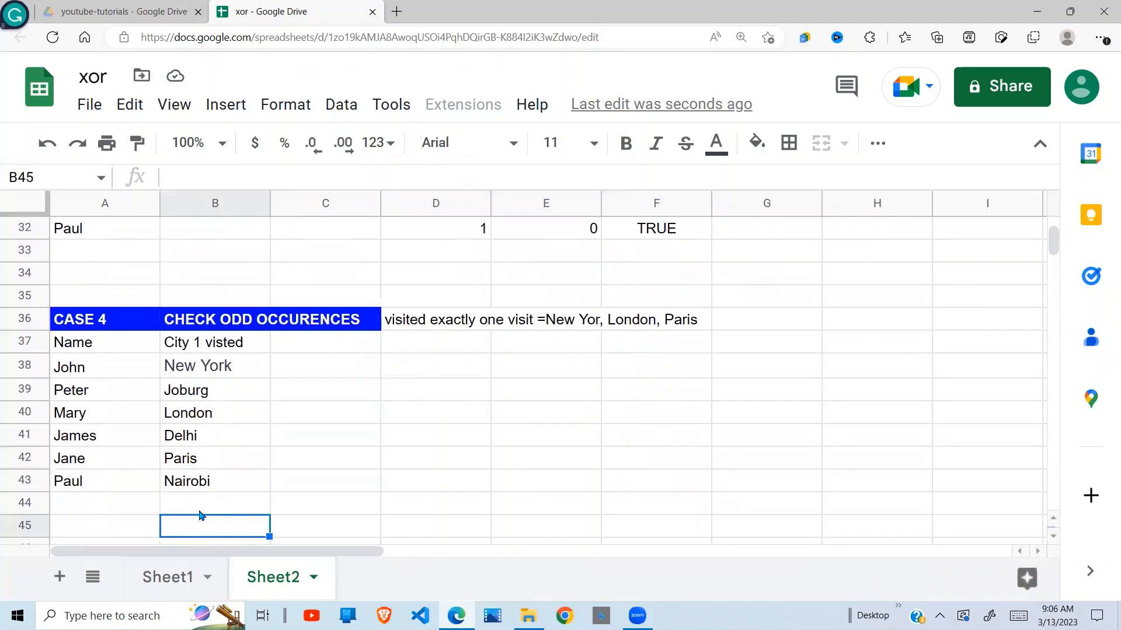
key(Down)
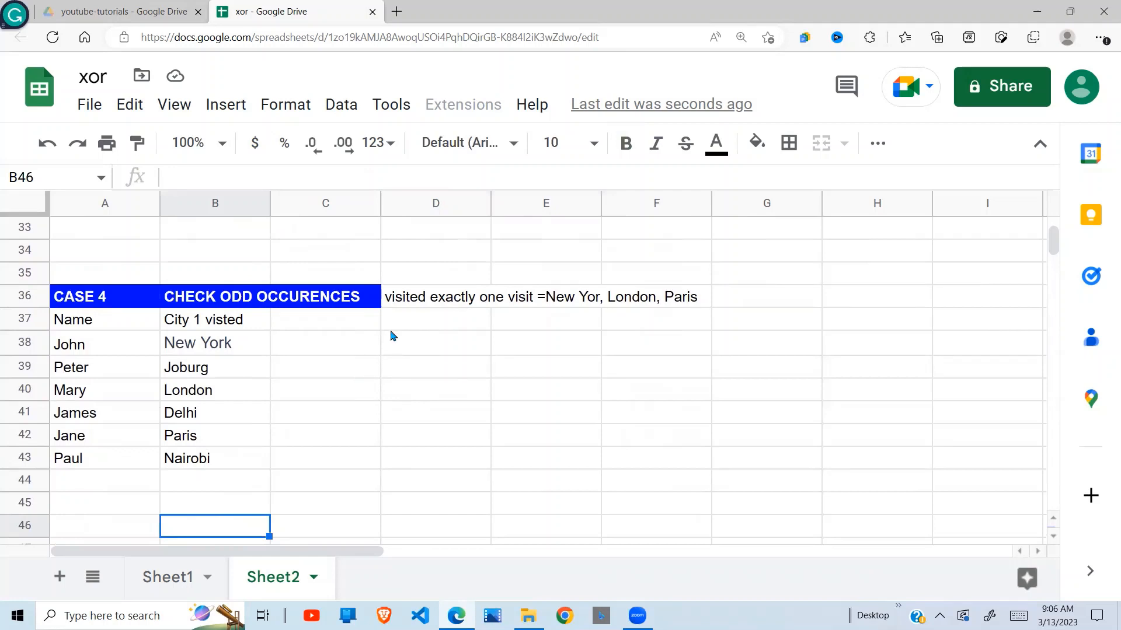
click(424, 300)
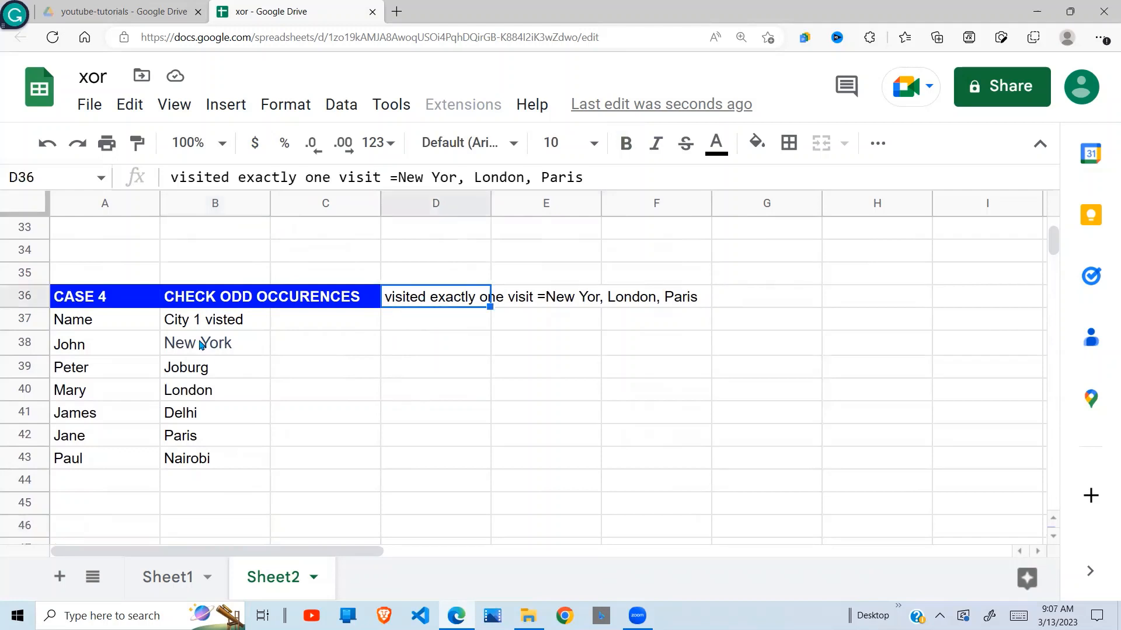
click(85, 341)
click(98, 328)
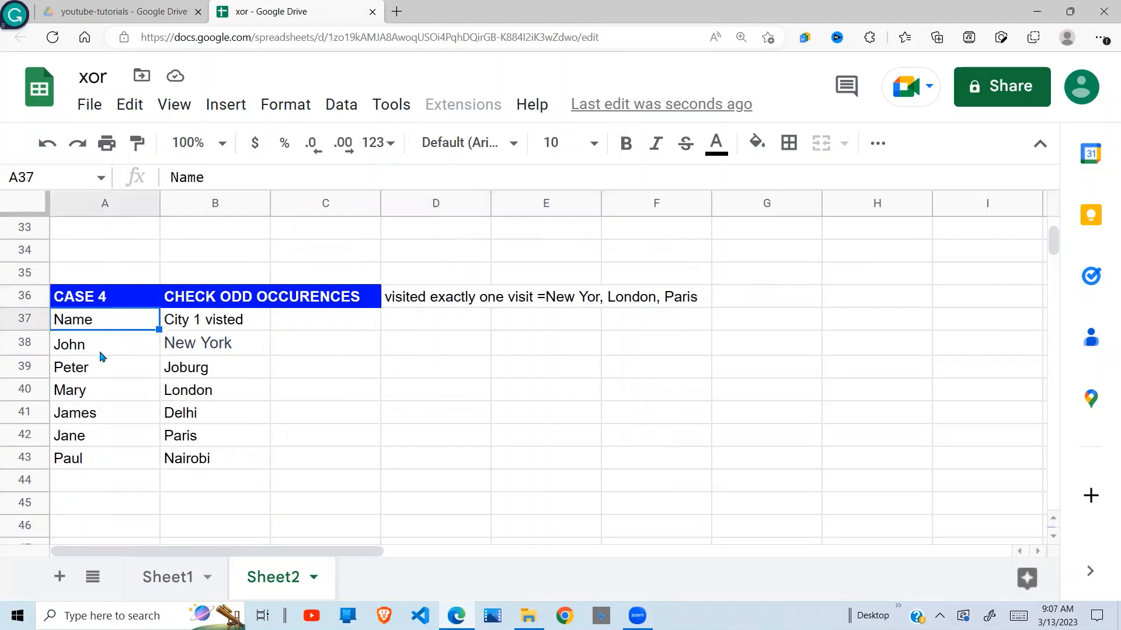
drag(102, 352, 93, 461)
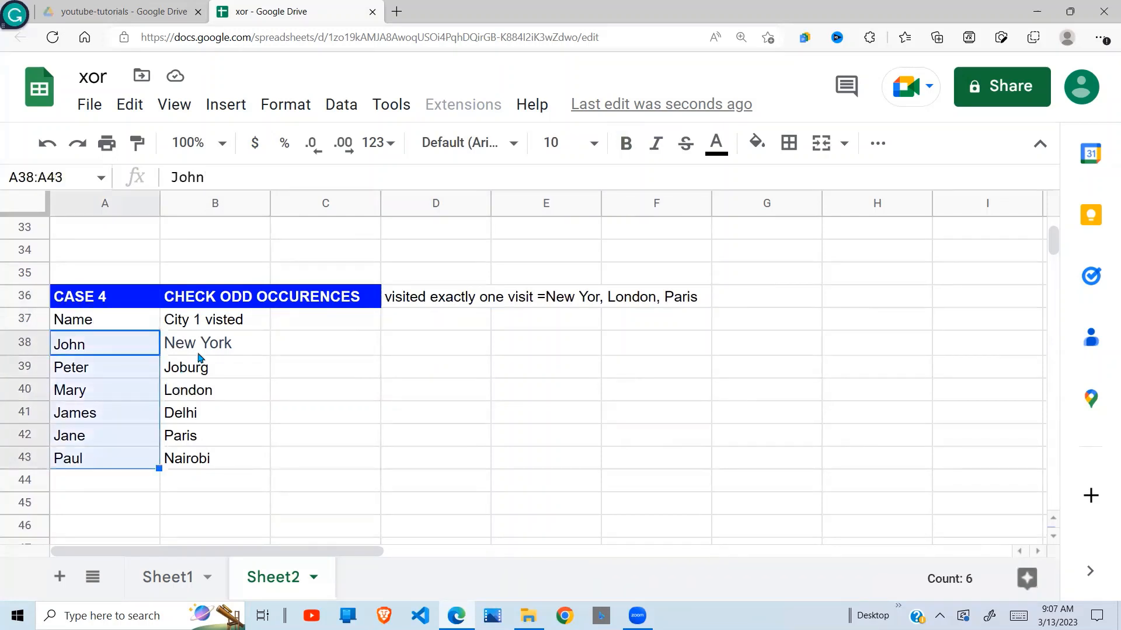
drag(211, 350, 208, 459)
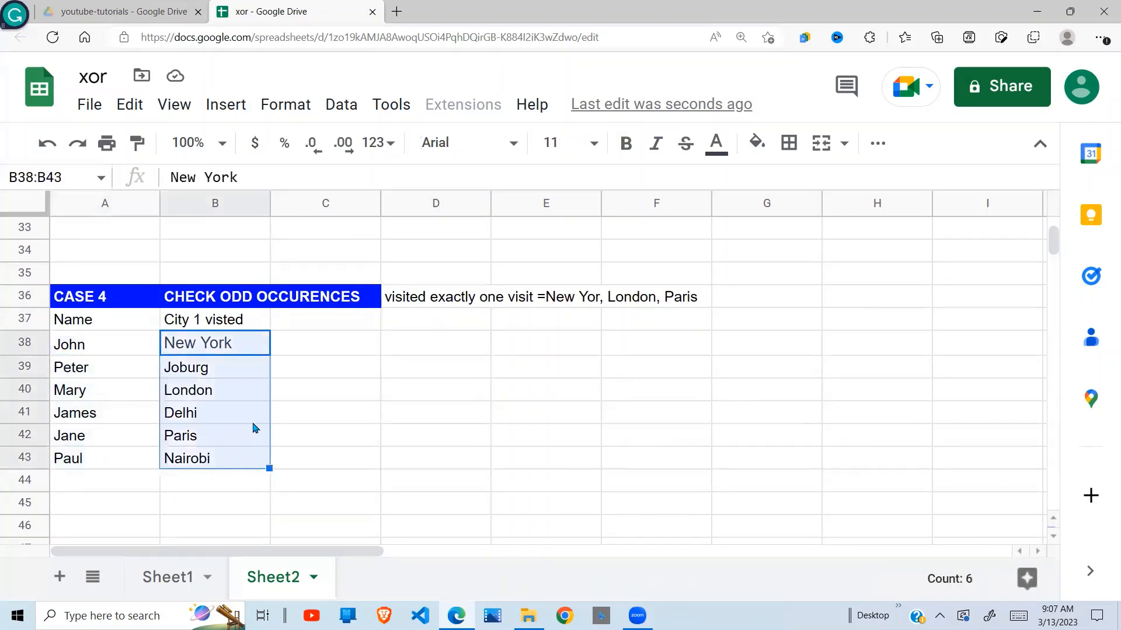
Correct "New Yor" to "New York" in the condition text in D36.
click(439, 298)
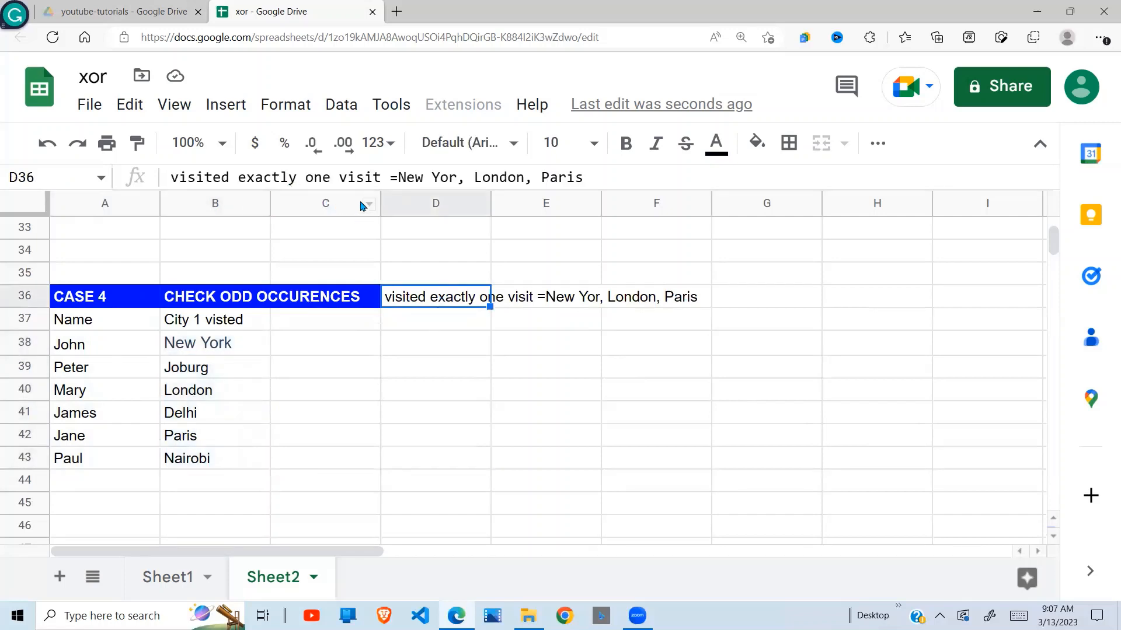
click(459, 177)
text(k)
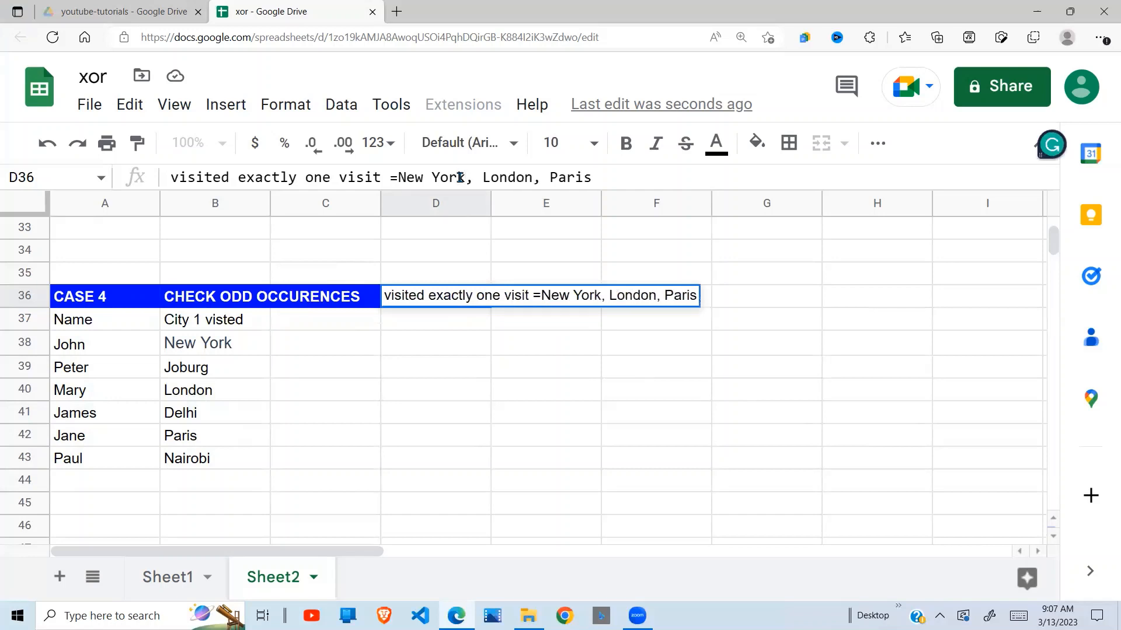
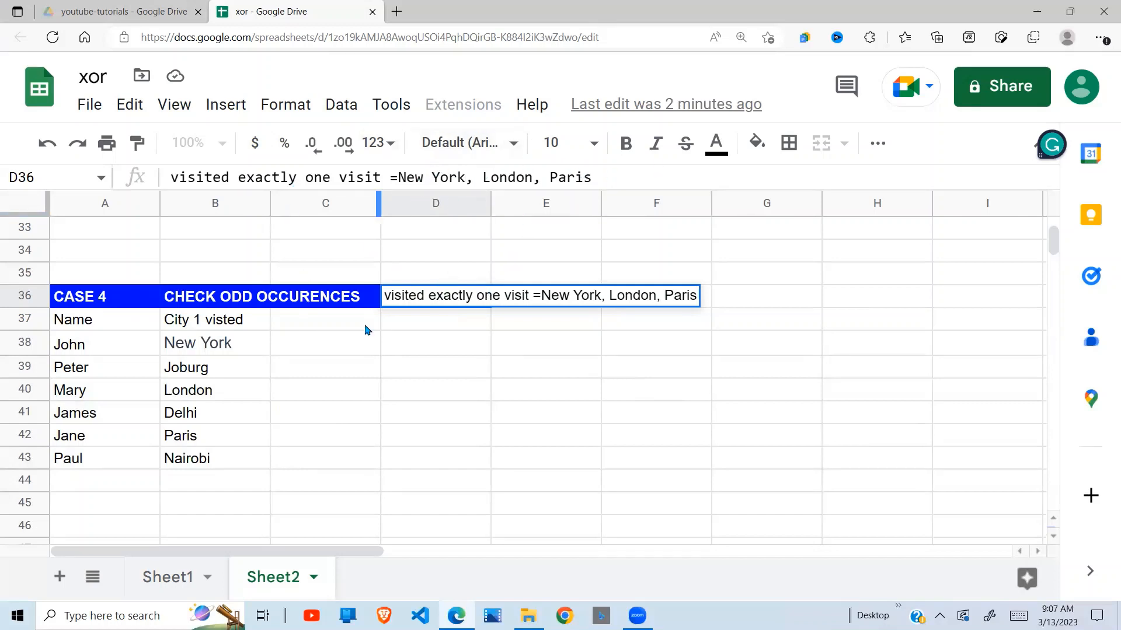
Start an XOR formula in C38 with B38="New York" as its first condition.
click(429, 331)
click(357, 352)
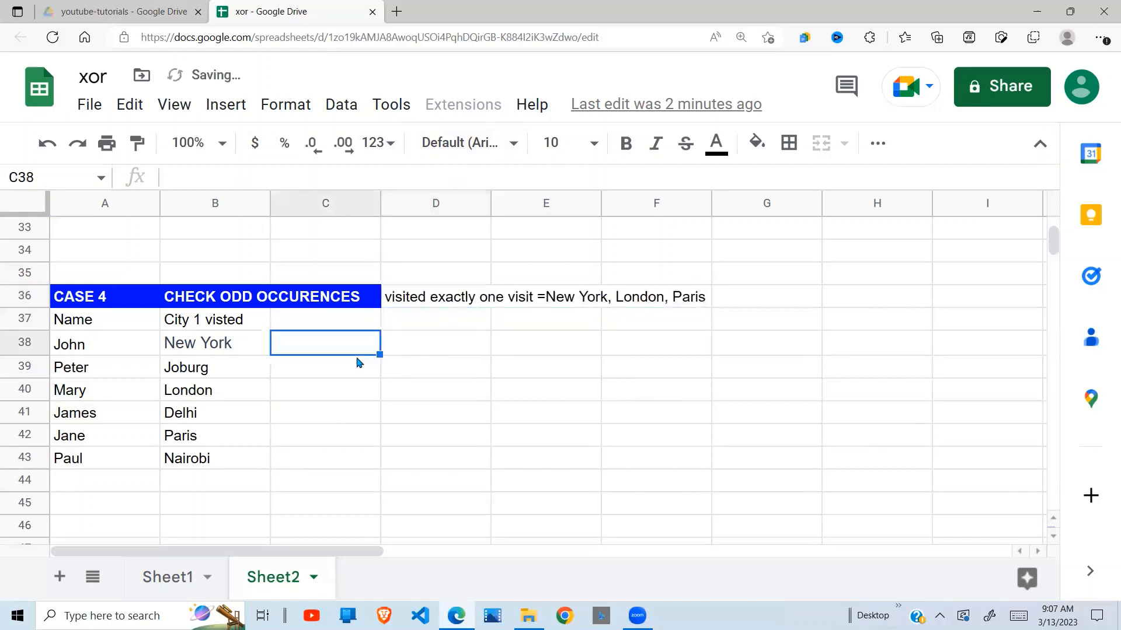
text(=xor()
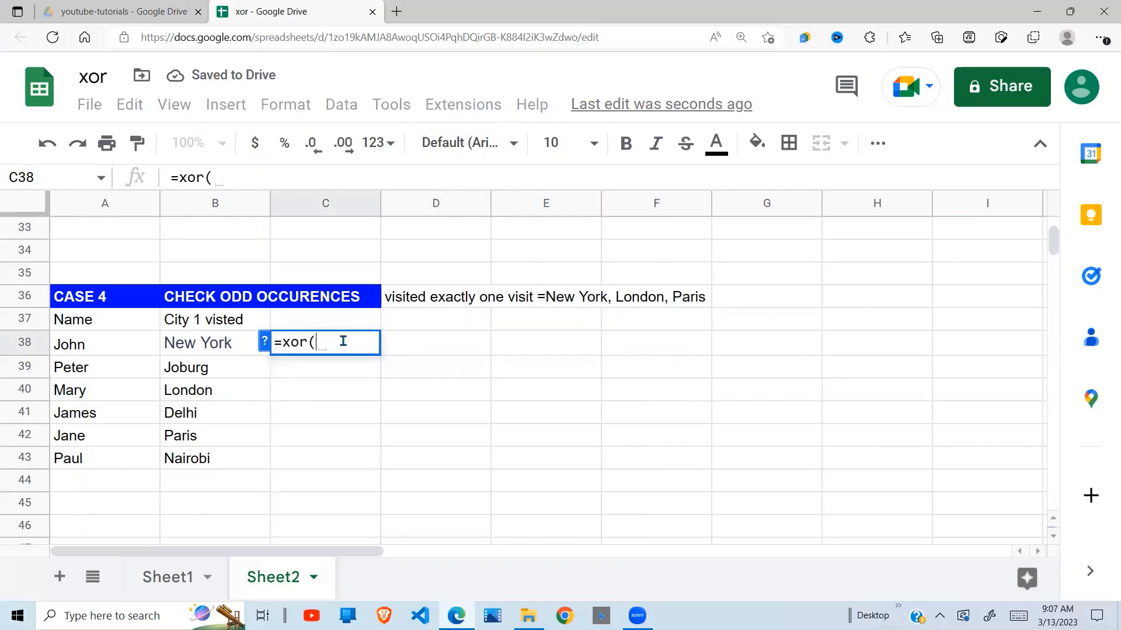
click(222, 348)
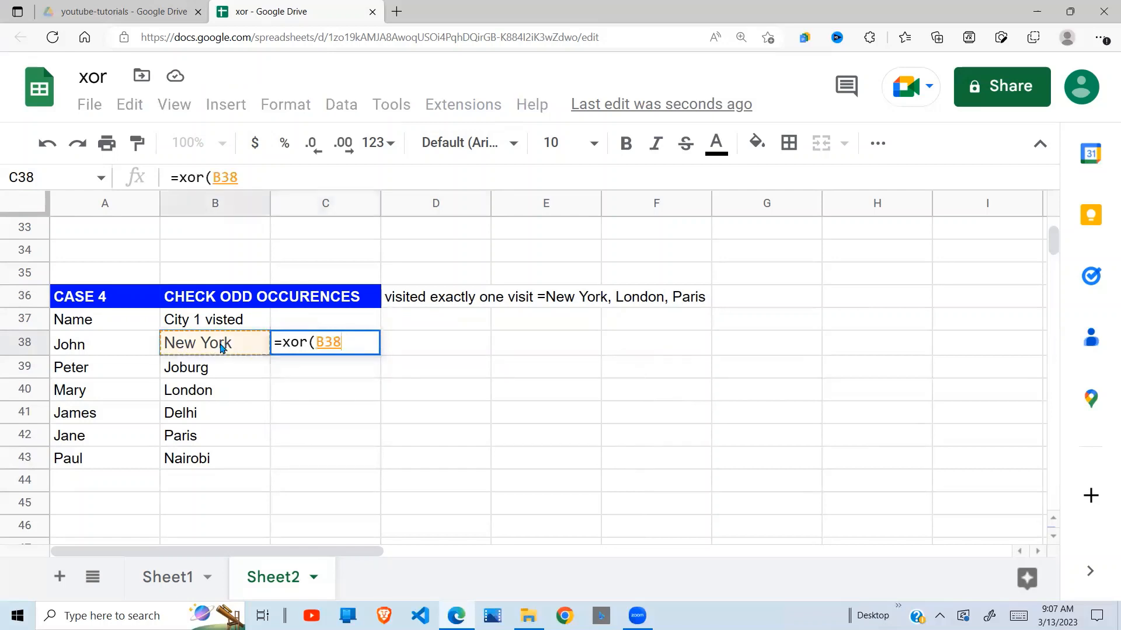
text(=)
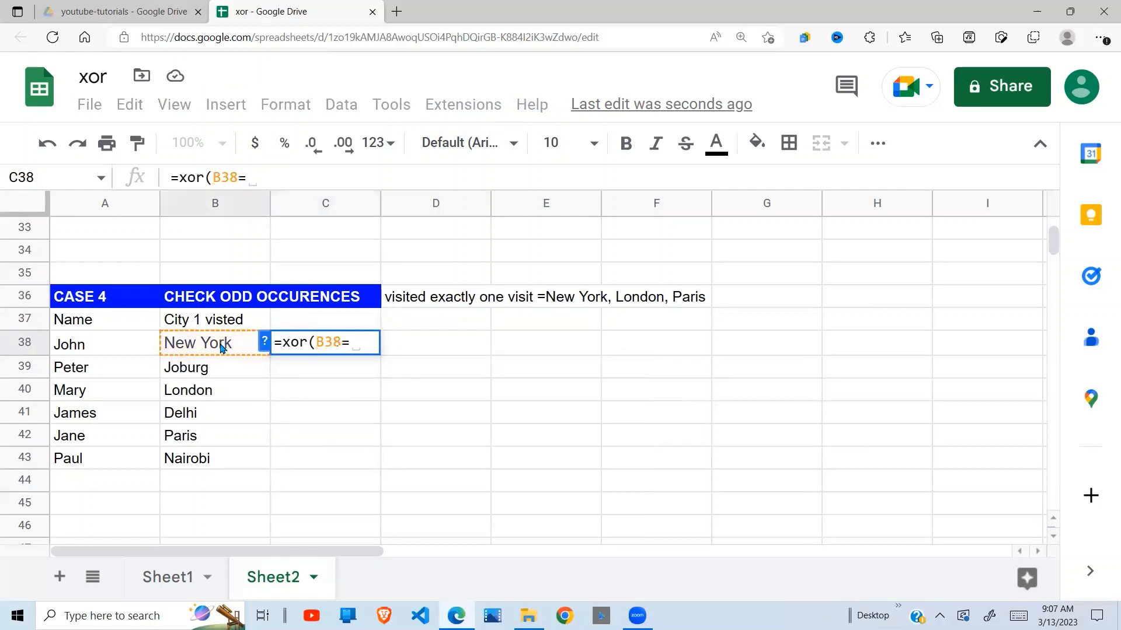
text("New)
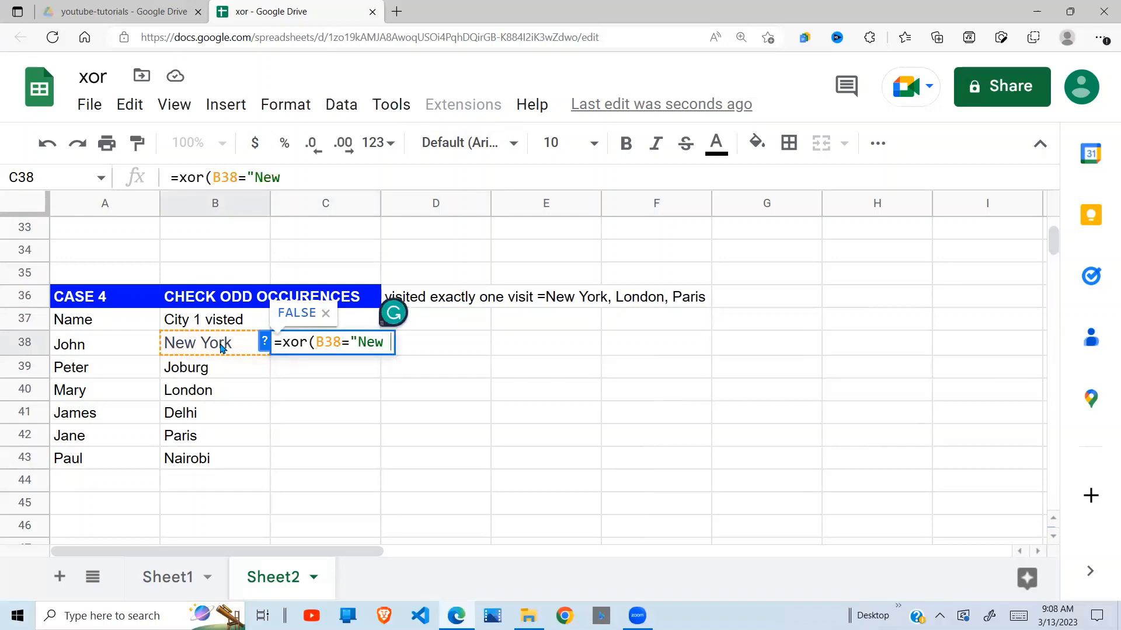
text( York)
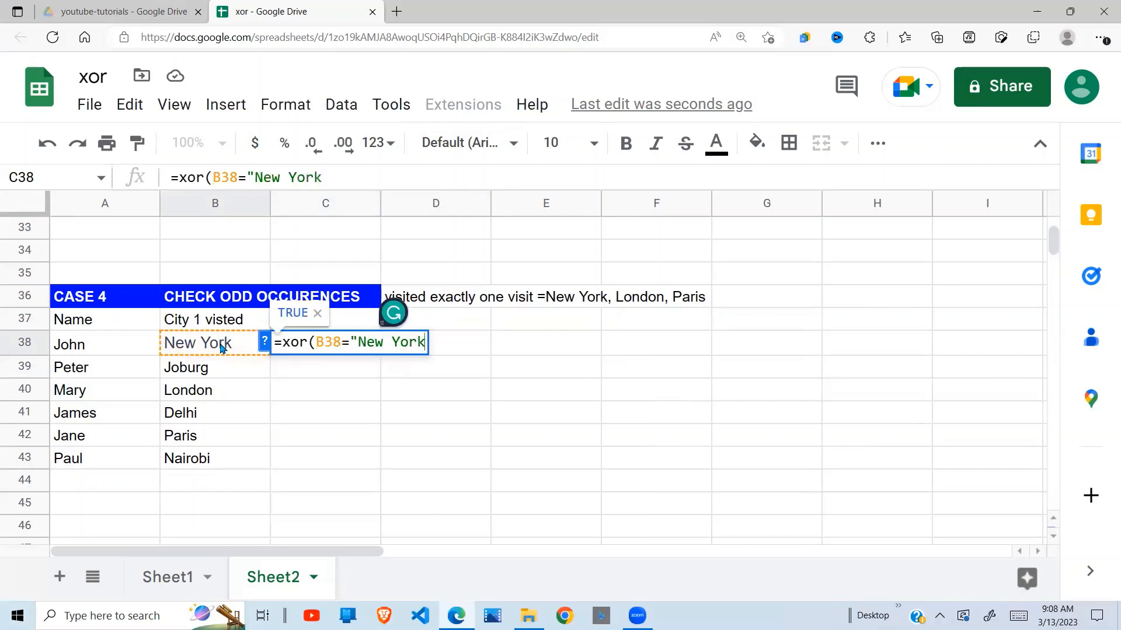
text(",)
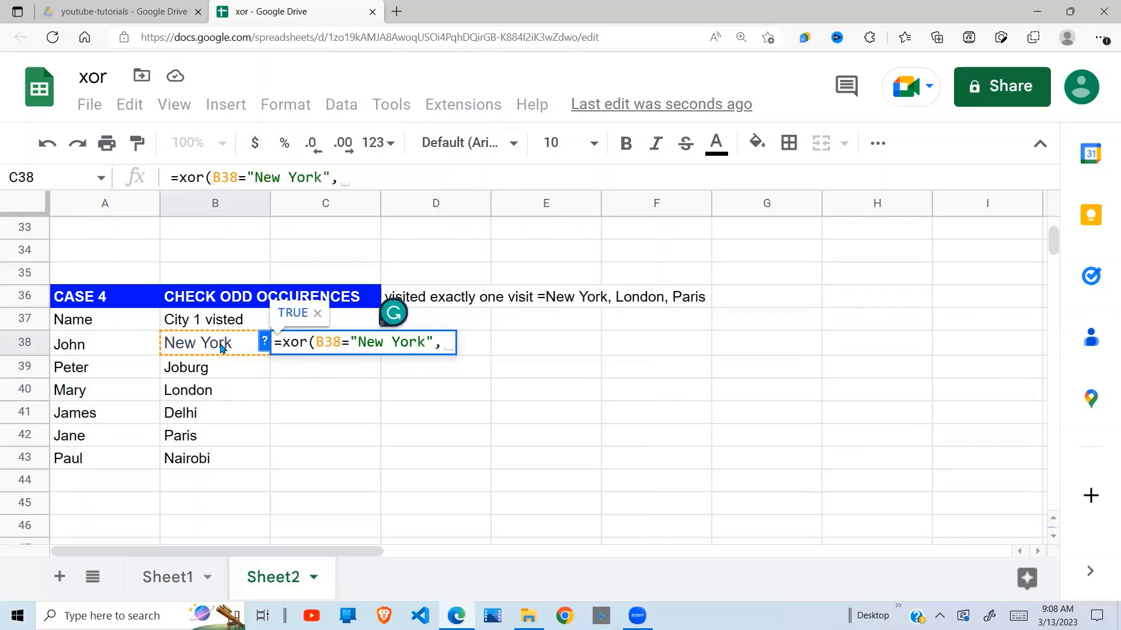
Add B38="London" as the second condition of the XOR formula in C38.
click(225, 348)
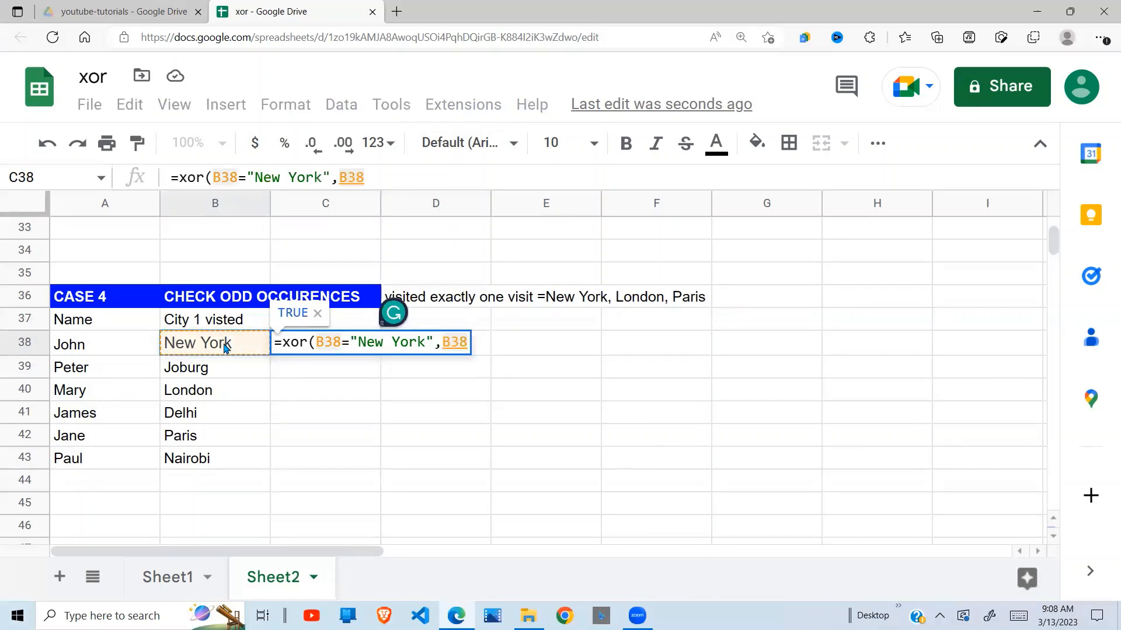
text(=)
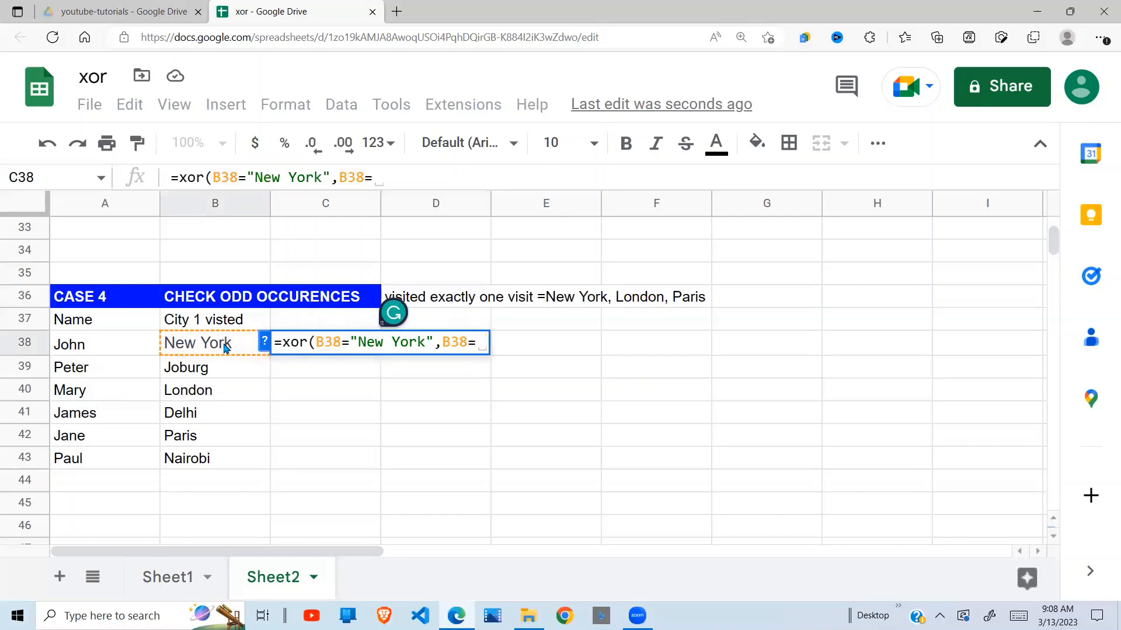
text("Lomd)
key(BackSpace)
key(BackSpace)
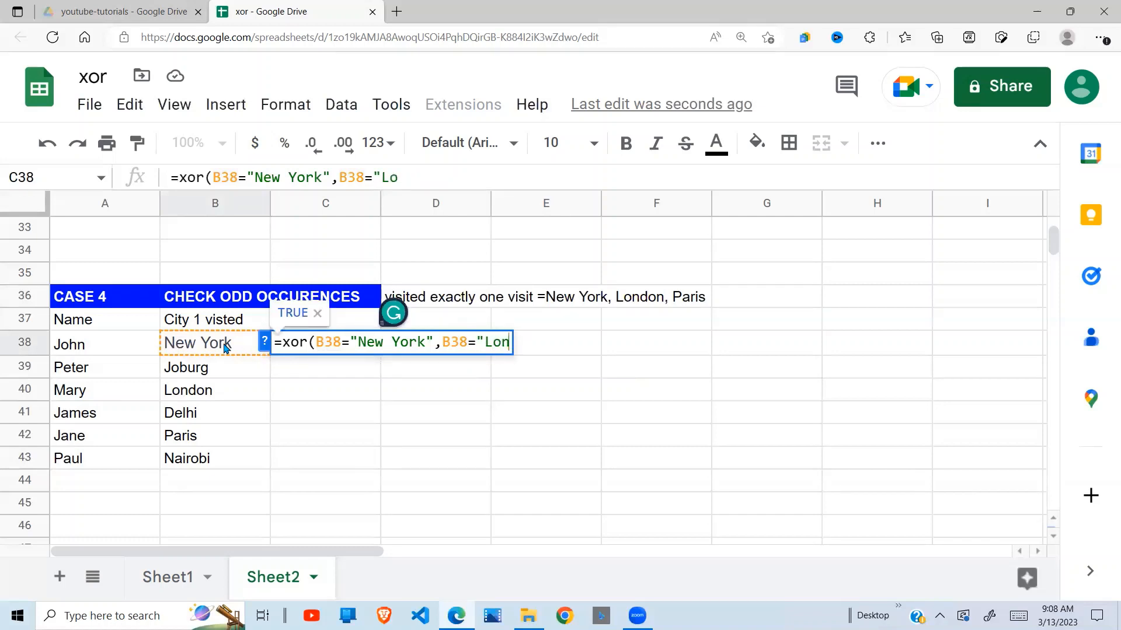
text(ndon)
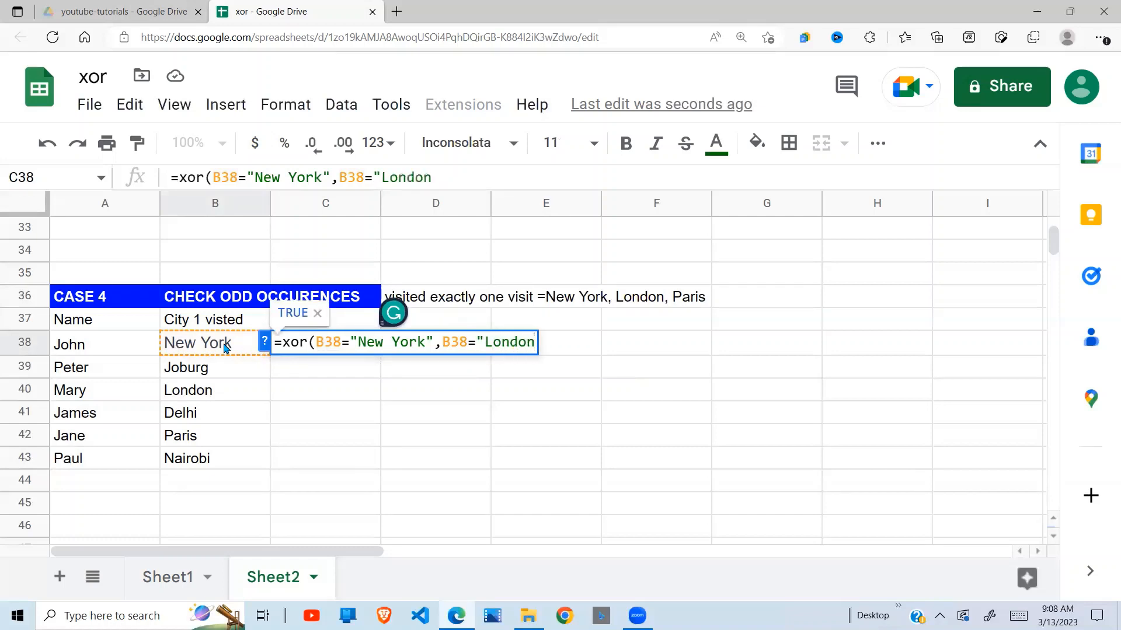
text(",)
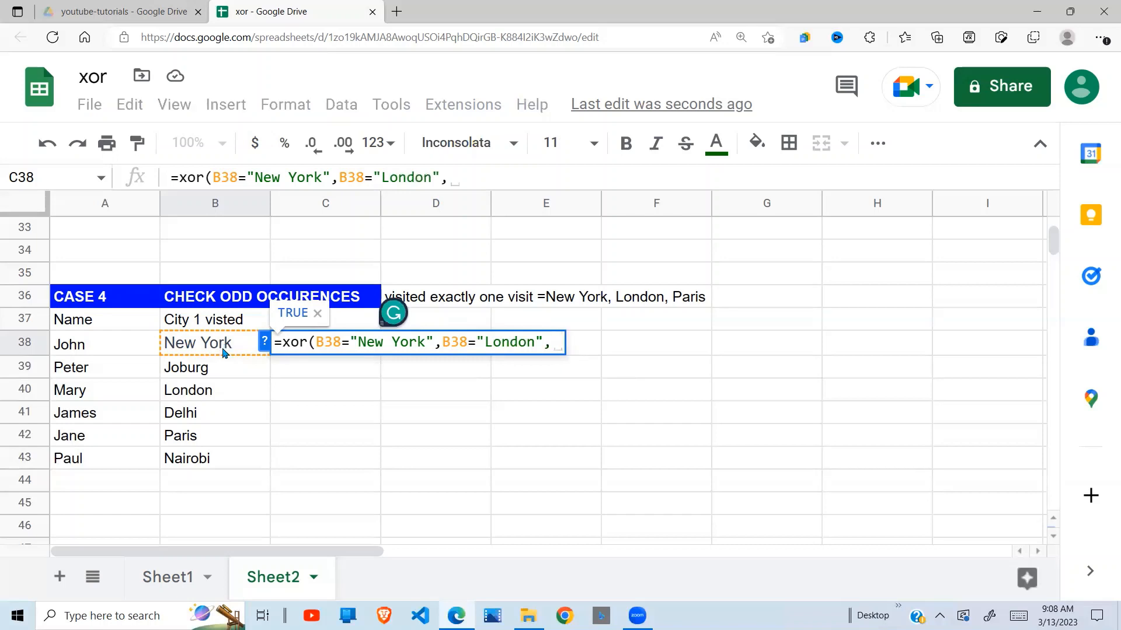
Complete the XOR formula in C38 with the condition B38="Paris" and fill it down through C43.
click(212, 352)
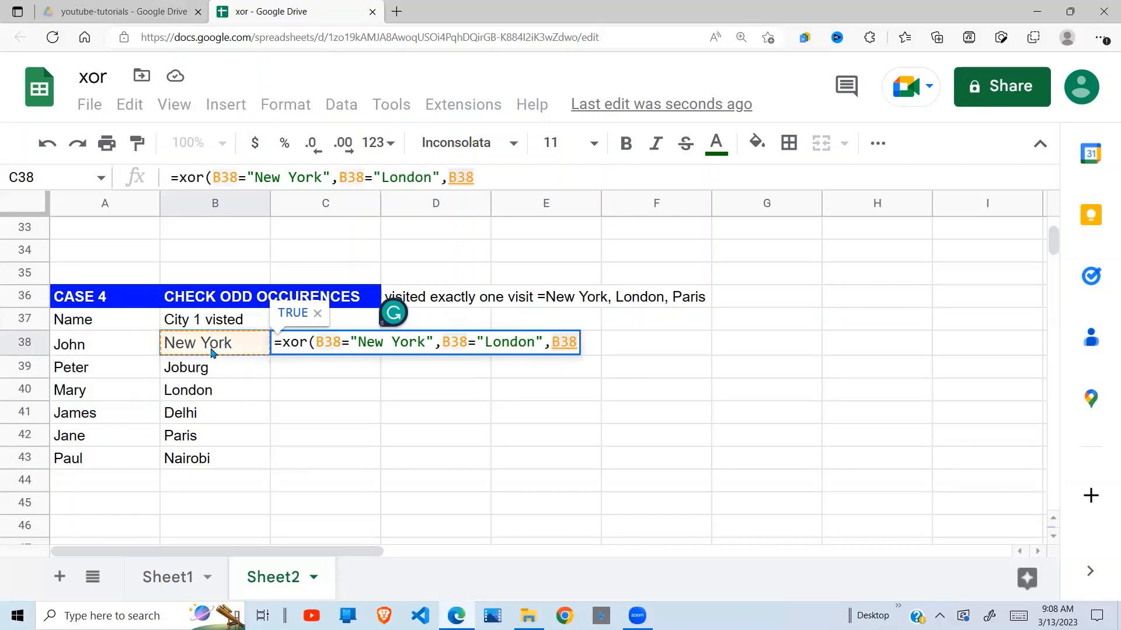
text(=)
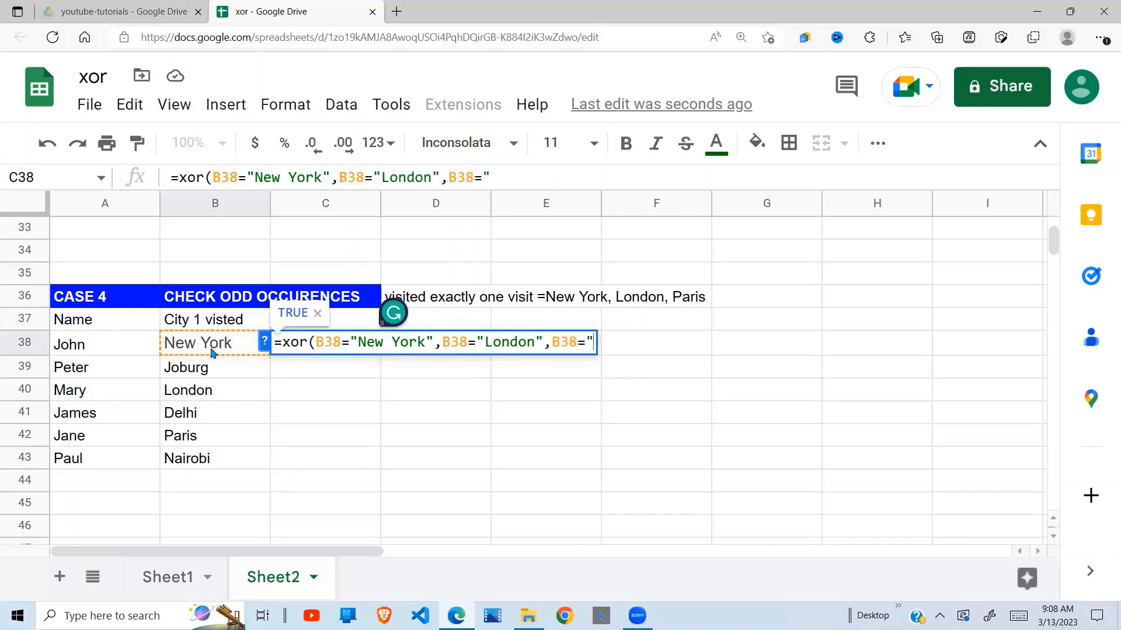
text("Paris)
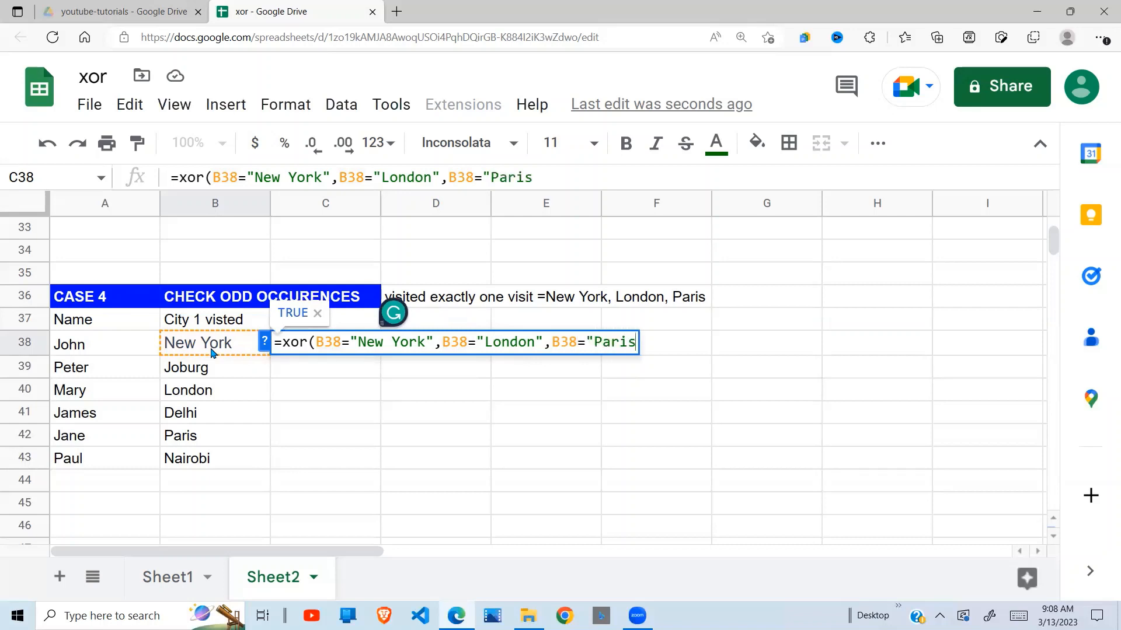
text("))
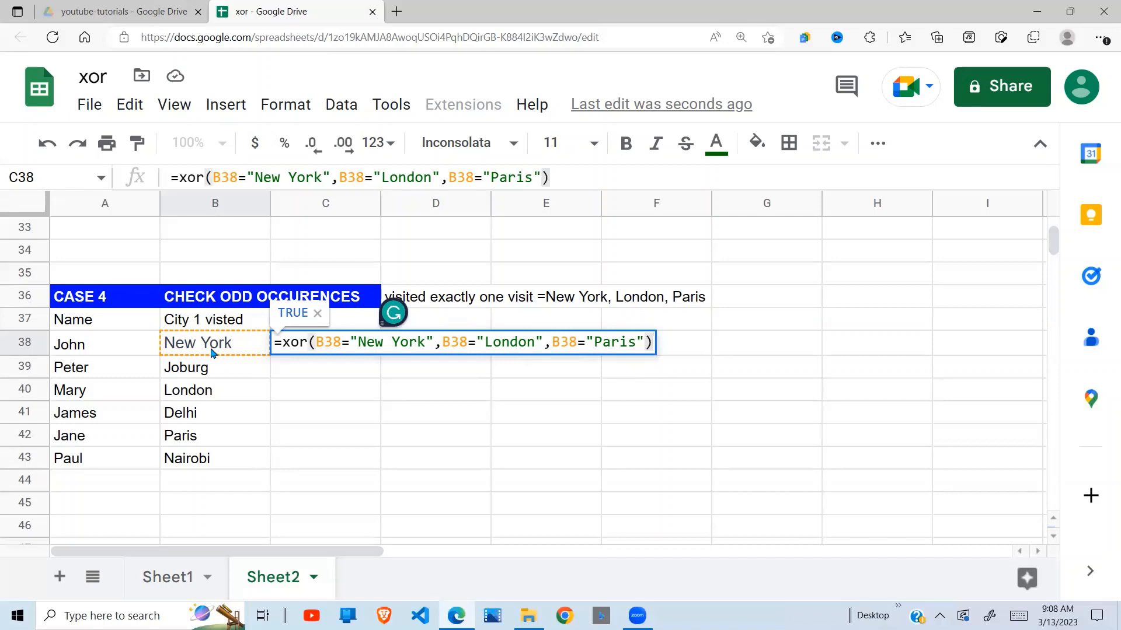
key(Return)
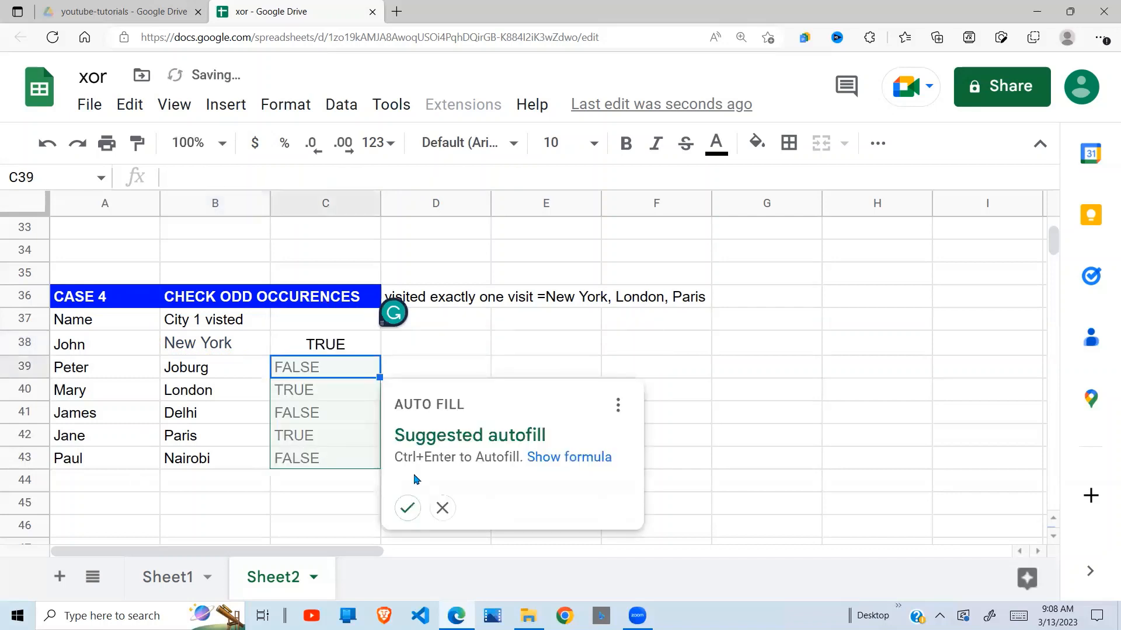
click(408, 509)
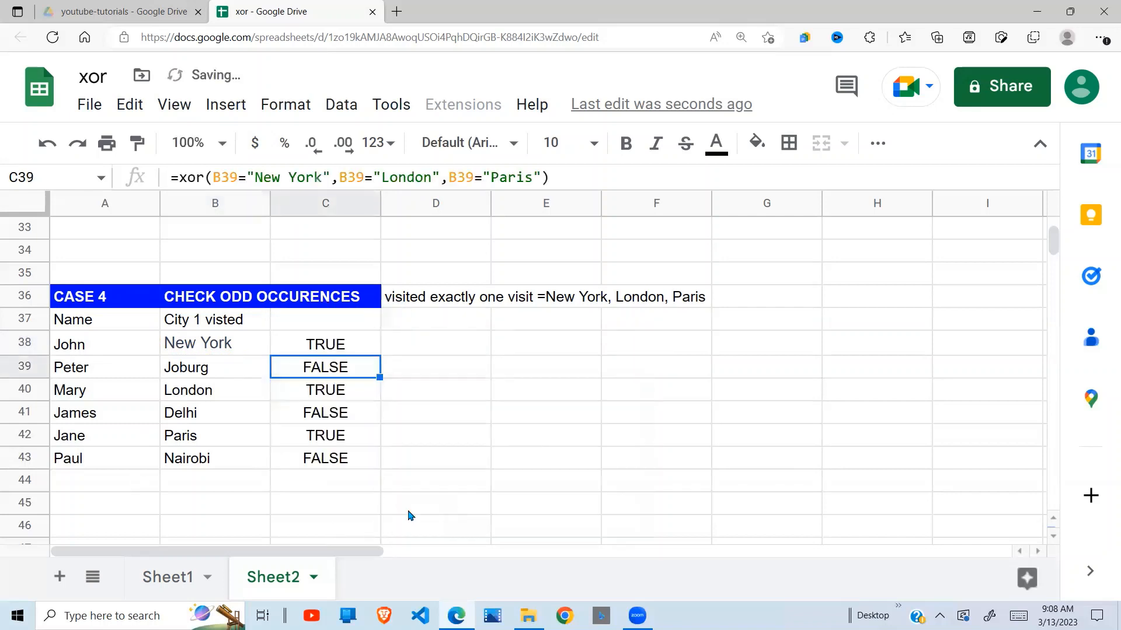
Check the cities in B38 and B39 and their XOR results against the visit condition in D36.
click(486, 395)
click(386, 423)
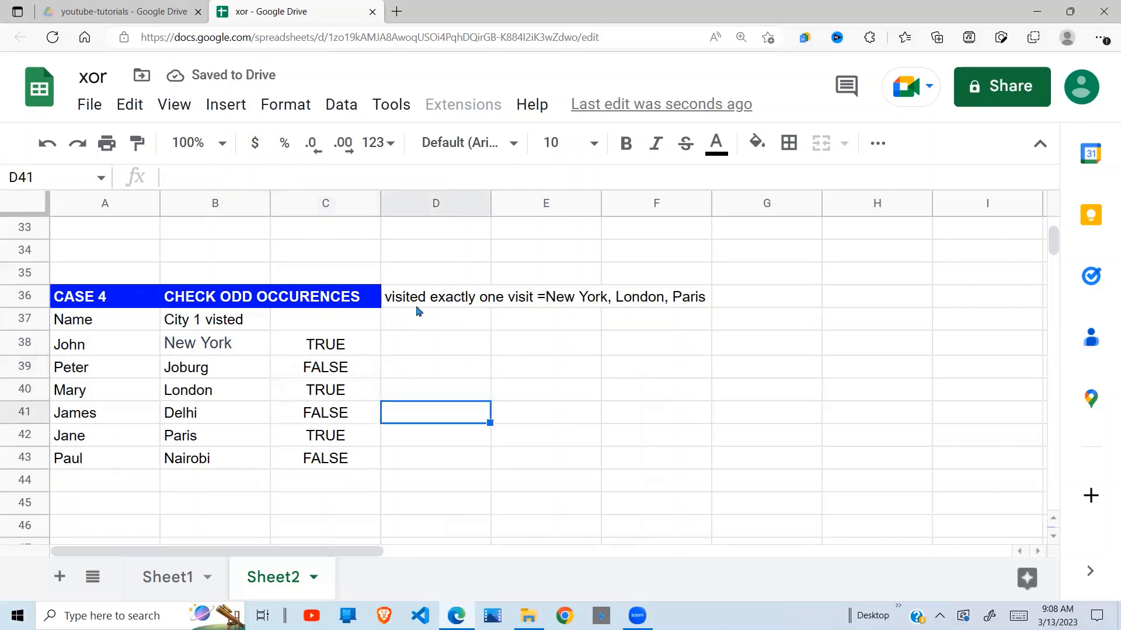
click(212, 344)
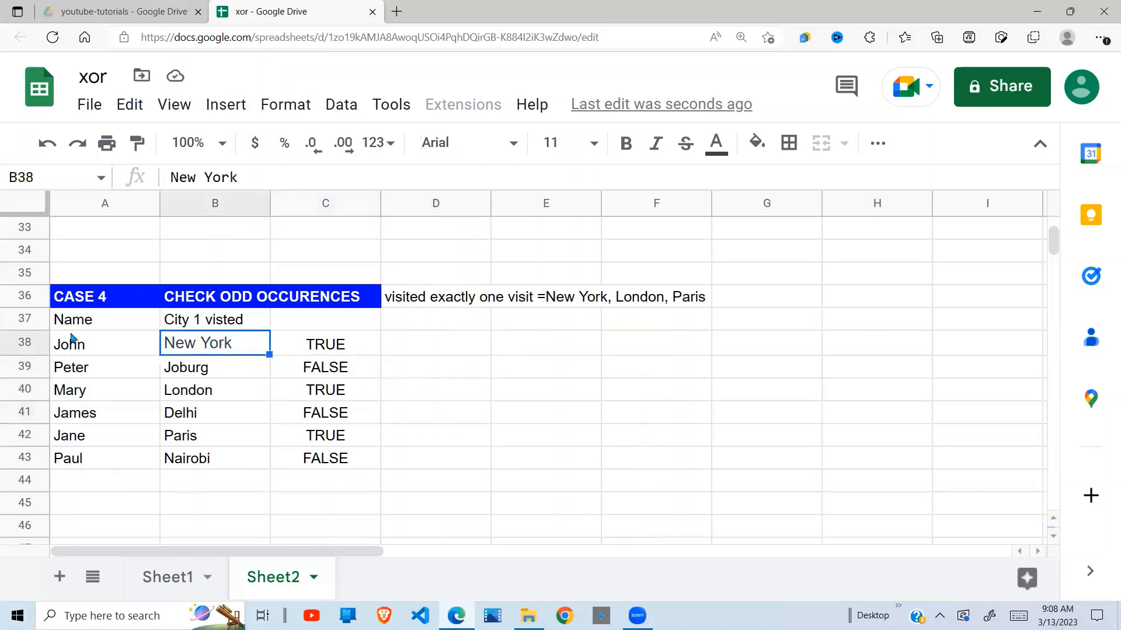
click(321, 329)
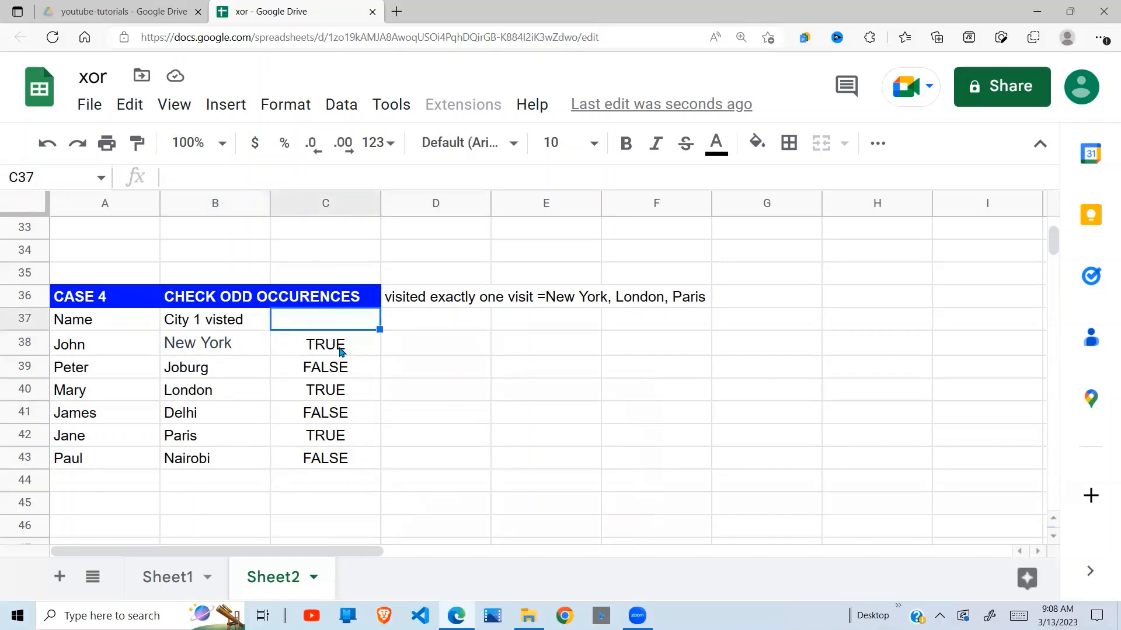
click(342, 351)
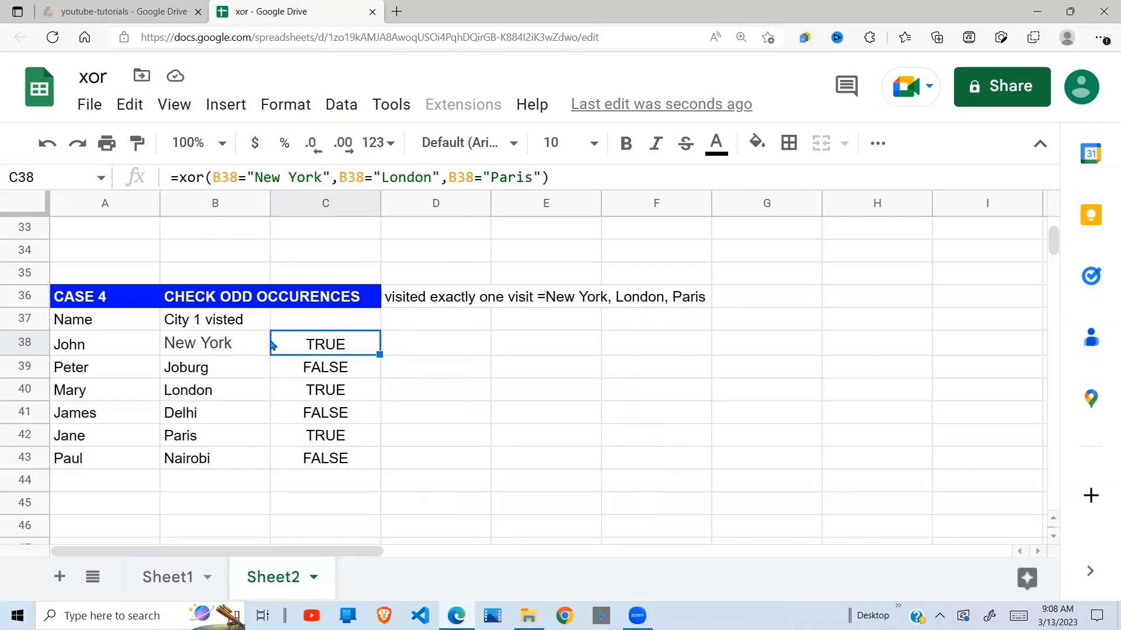
click(223, 368)
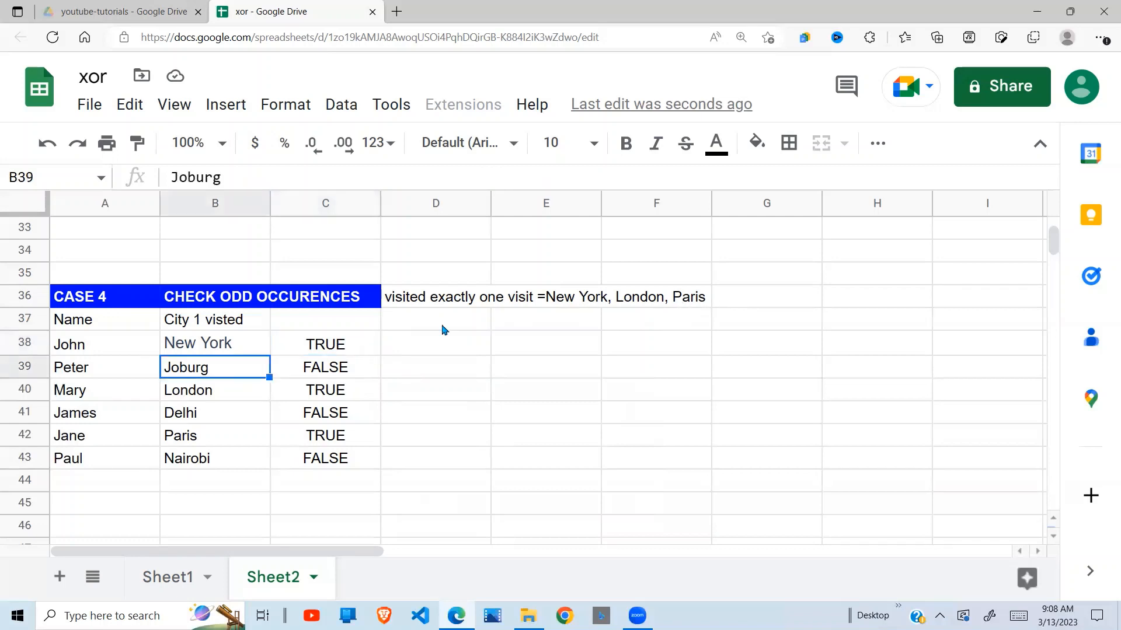
click(337, 367)
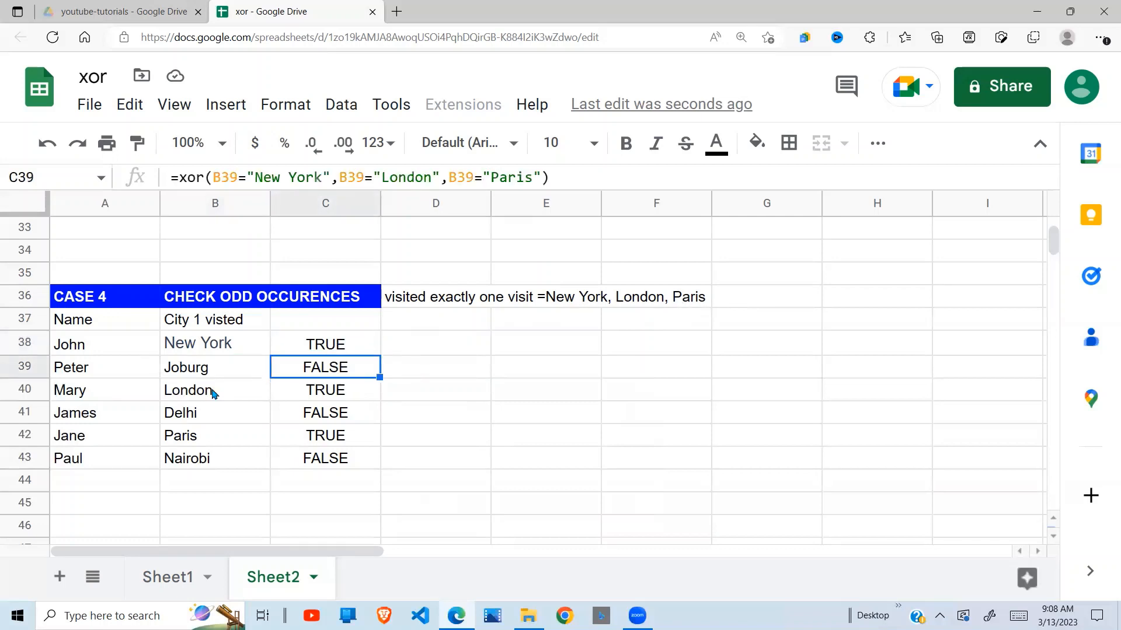
Compare the cities in B40:B42 with their XOR results, and look again at the results in C38 and C40.
click(214, 392)
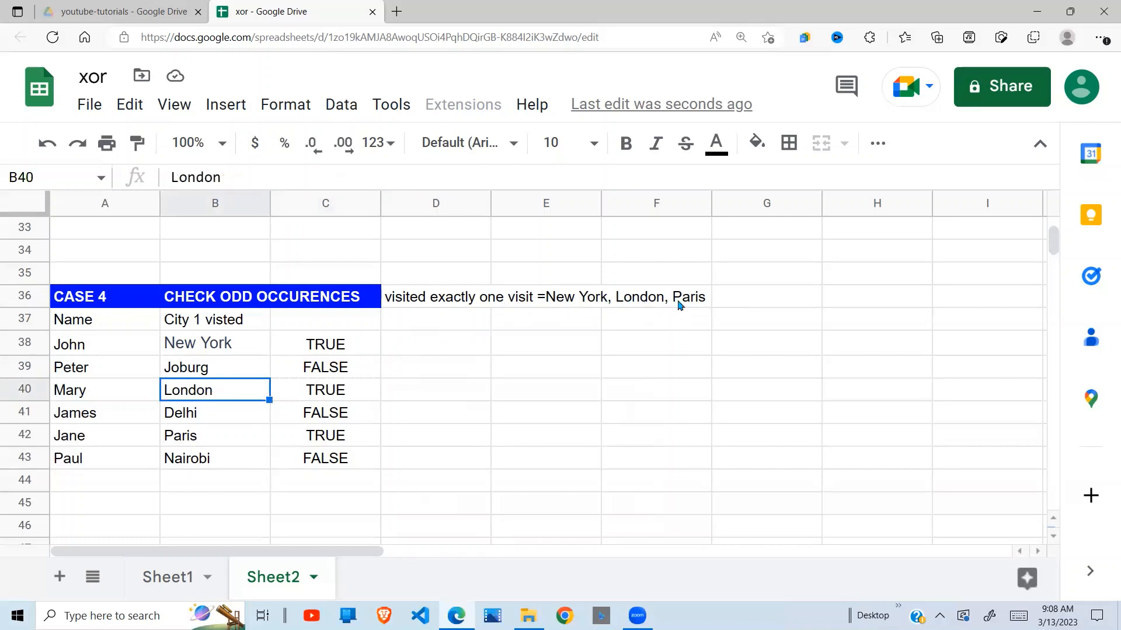
click(327, 392)
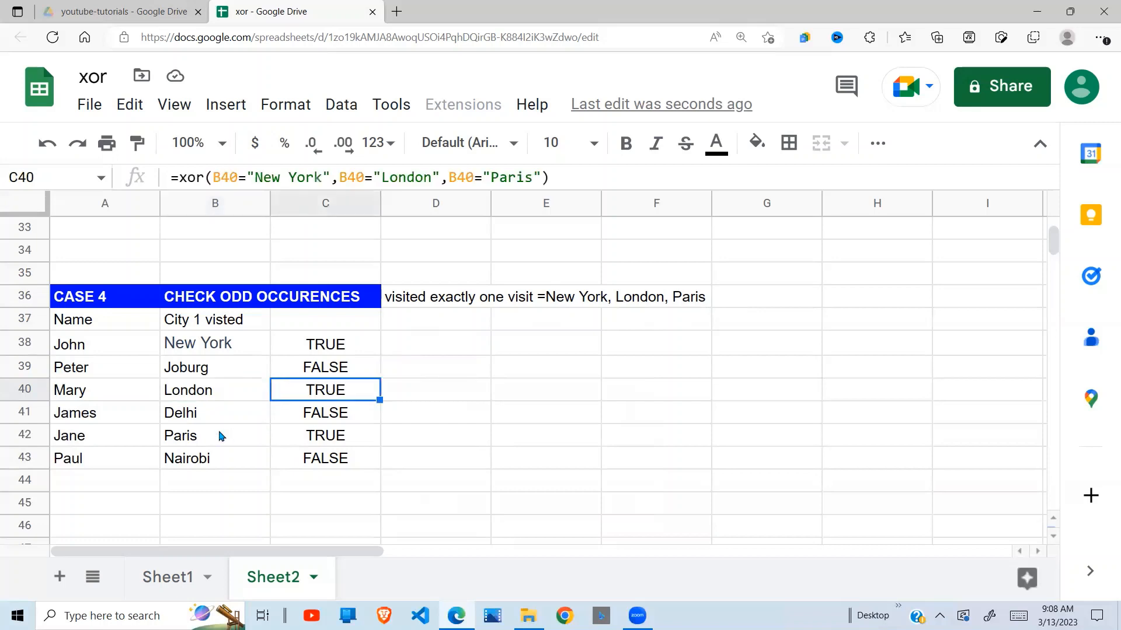
click(200, 420)
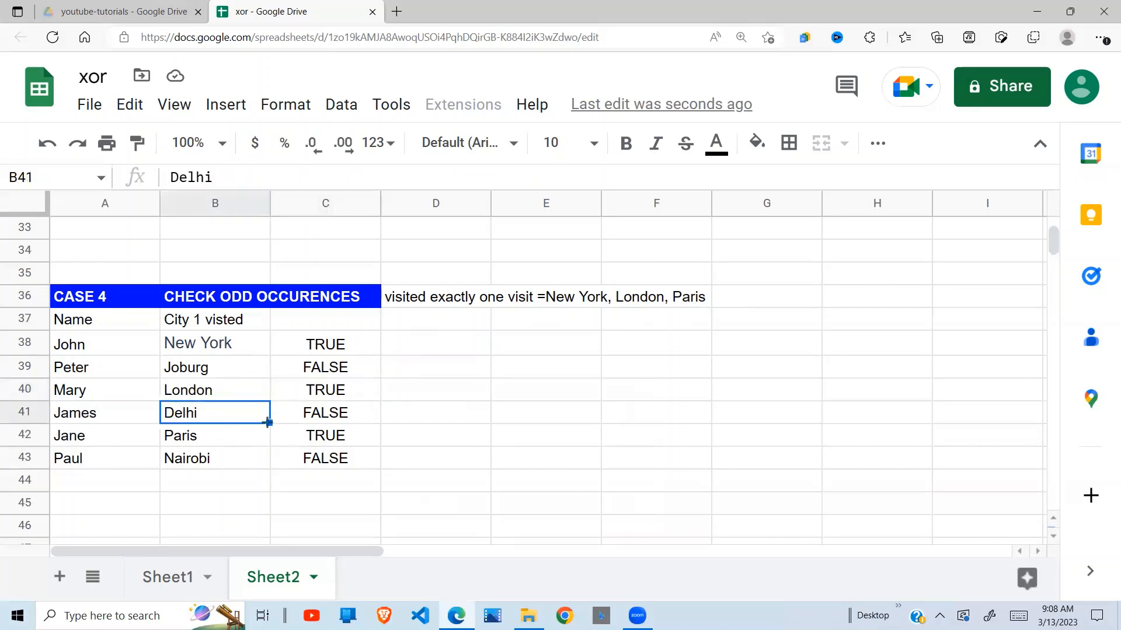
click(344, 422)
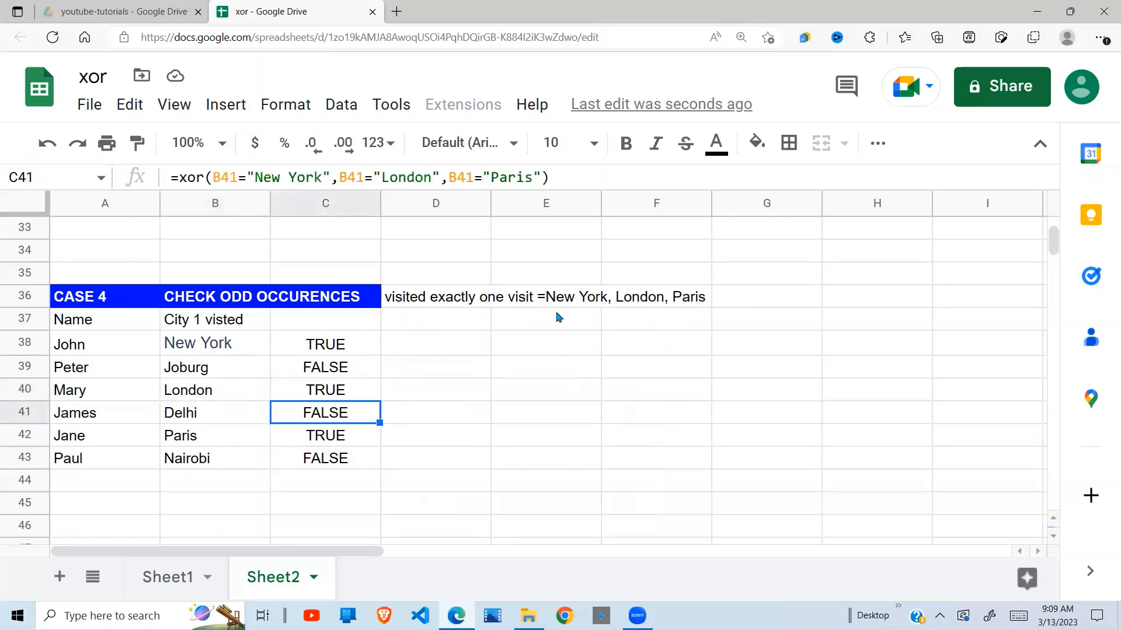
click(185, 444)
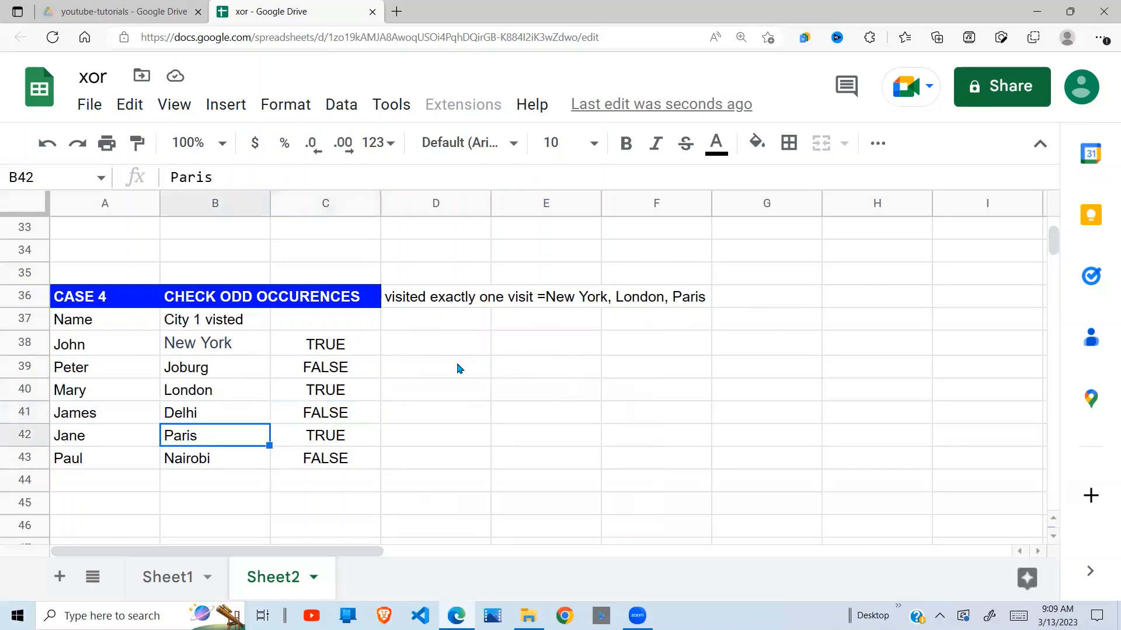
click(319, 439)
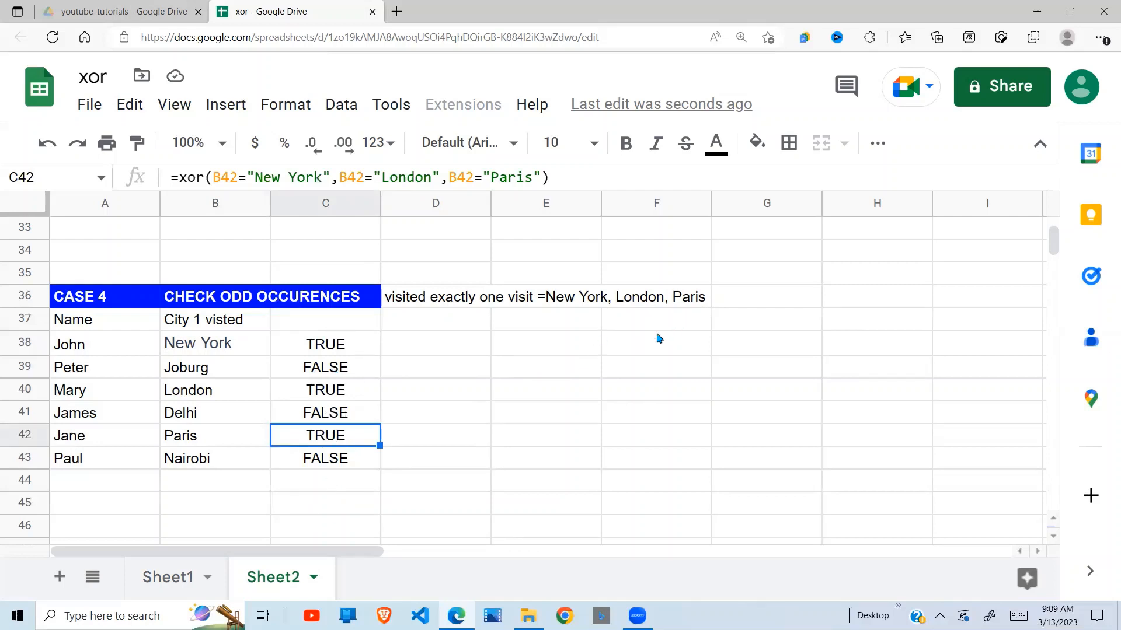
click(334, 349)
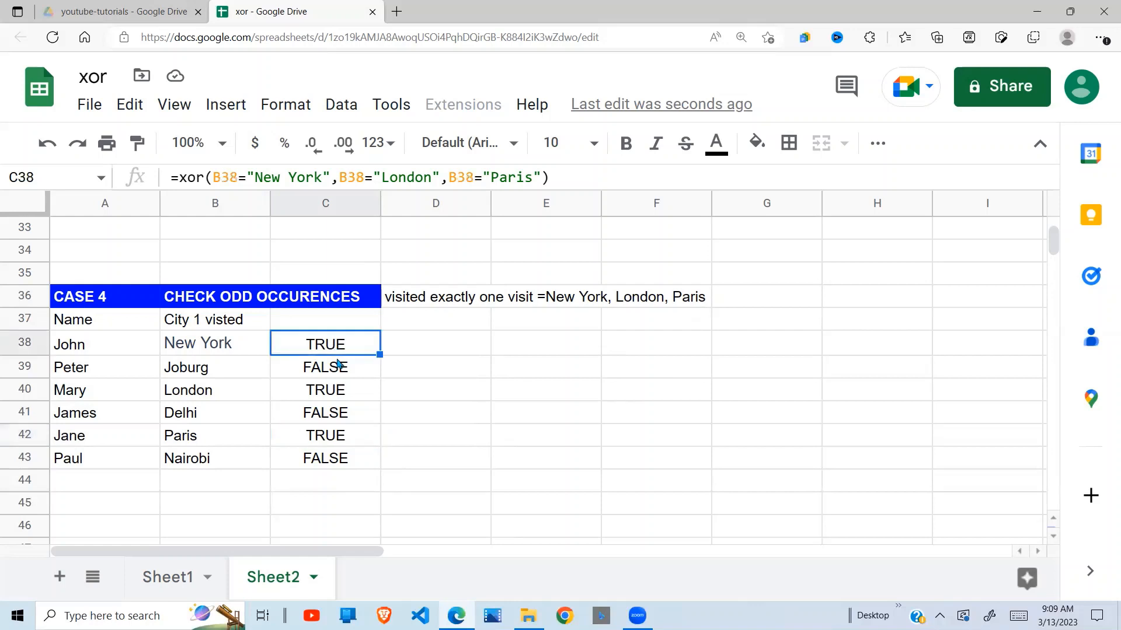
click(337, 390)
Enter a FILTER formula in D38 that filters the names in A38:A43 by the XOR results in C38:C43.
click(439, 354)
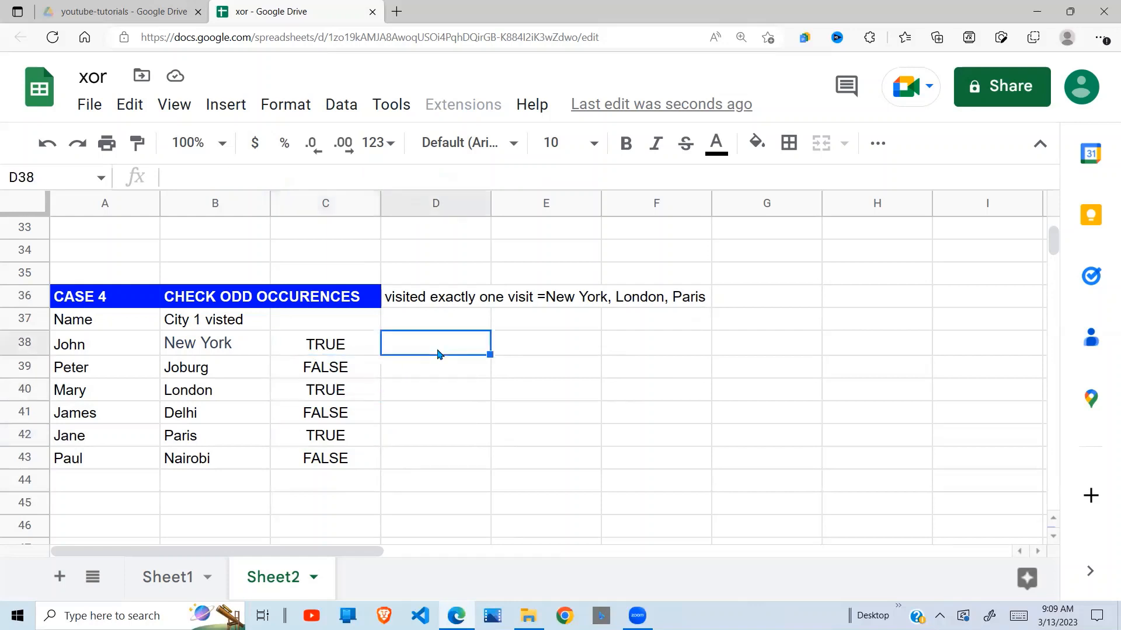
text(=filter)
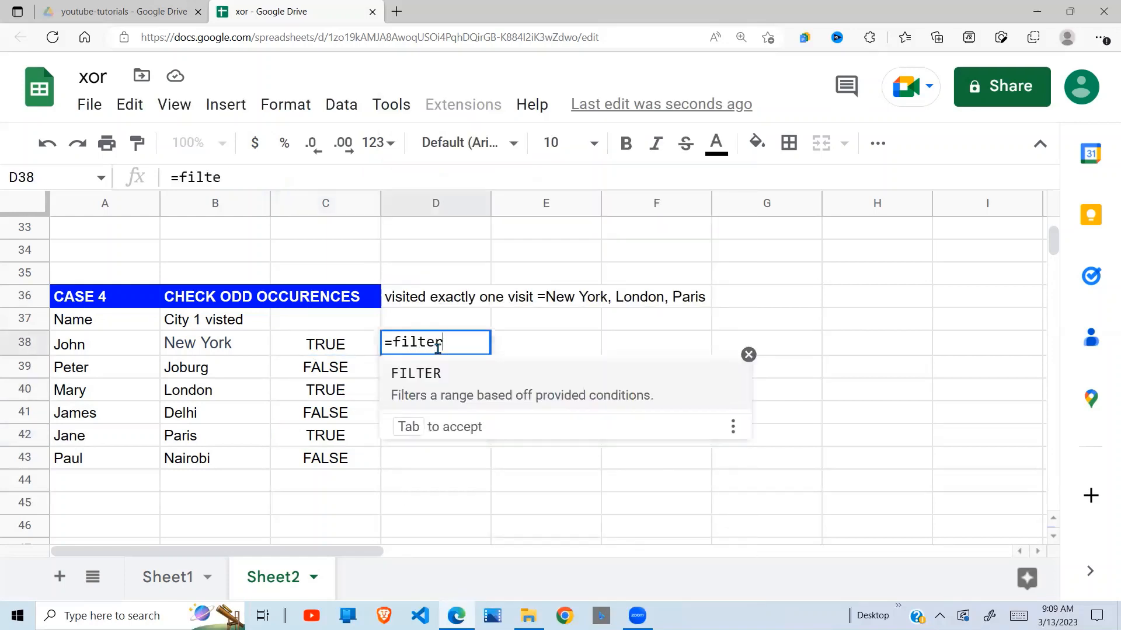
text(()
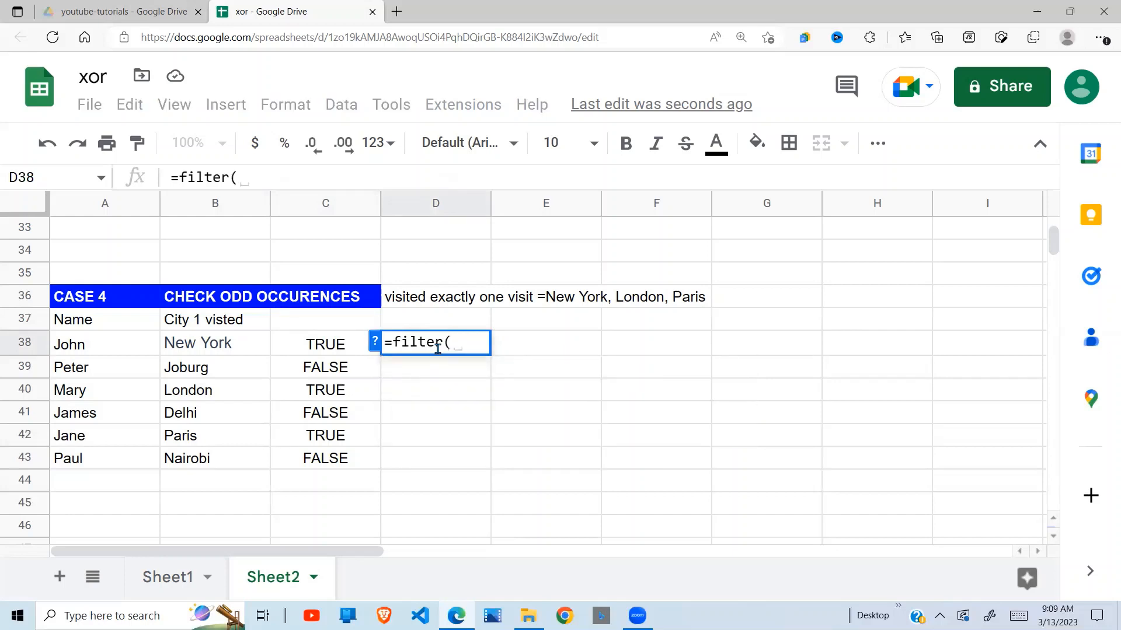
drag(139, 349, 123, 460)
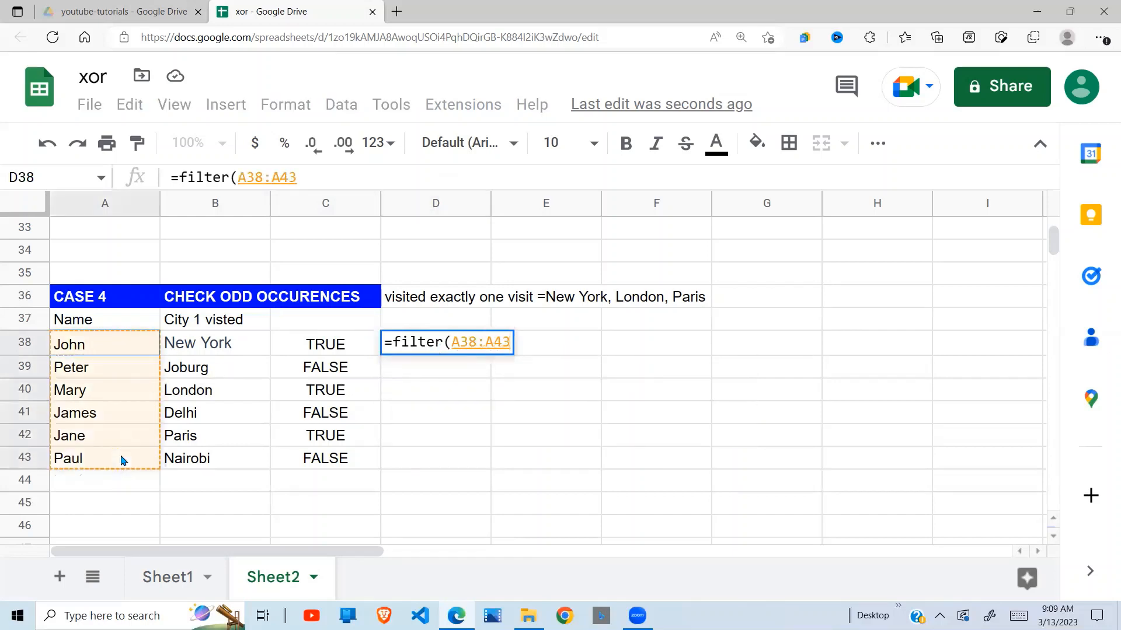
text(,)
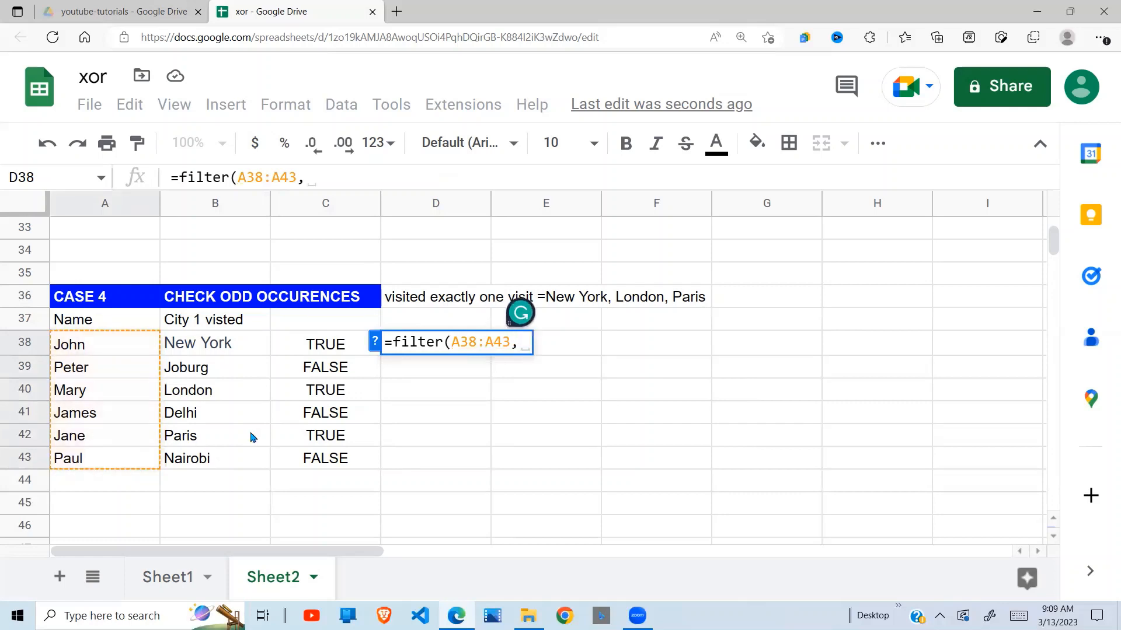
drag(329, 352, 325, 462)
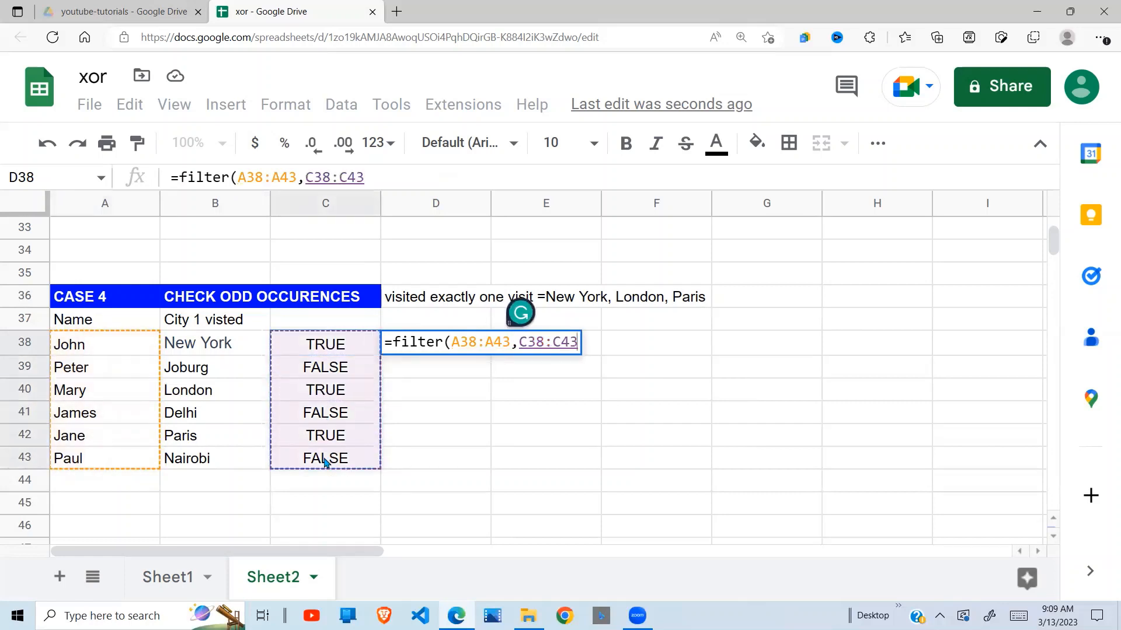
text())
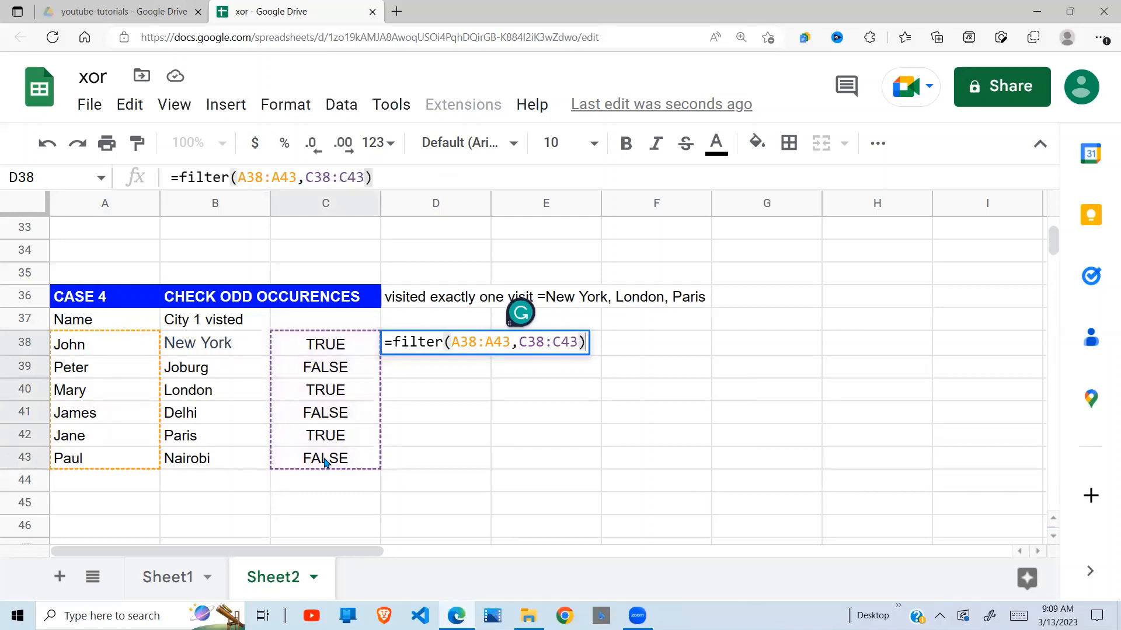
key(Return)
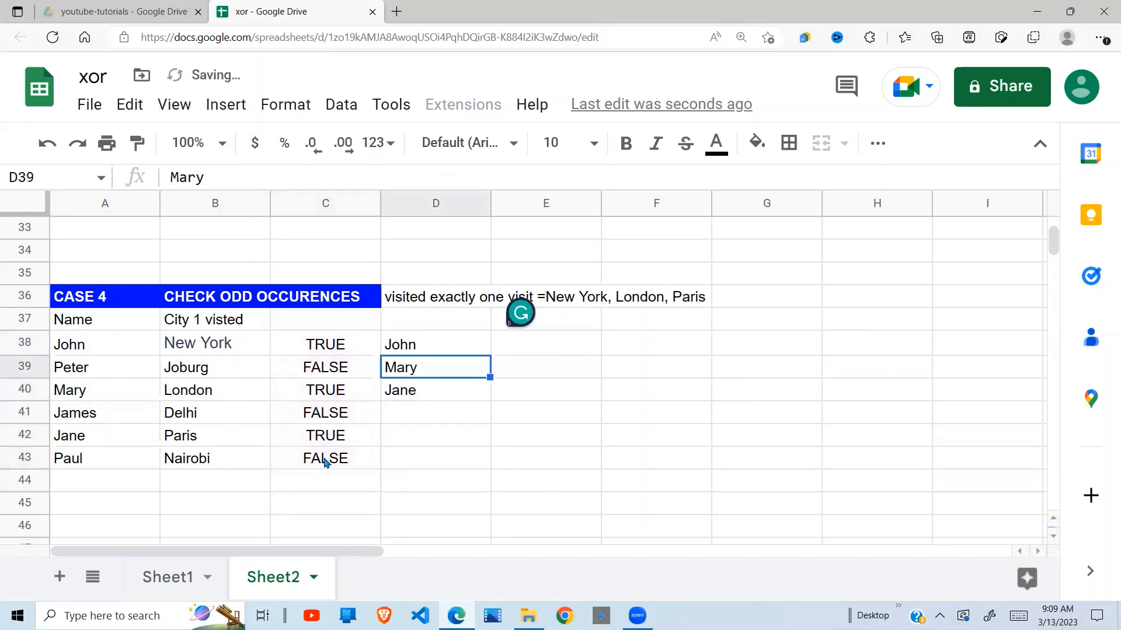
Compare the filtered names in D38:D40 with the source names in column A and their visited cities in column B.
click(427, 467)
click(418, 348)
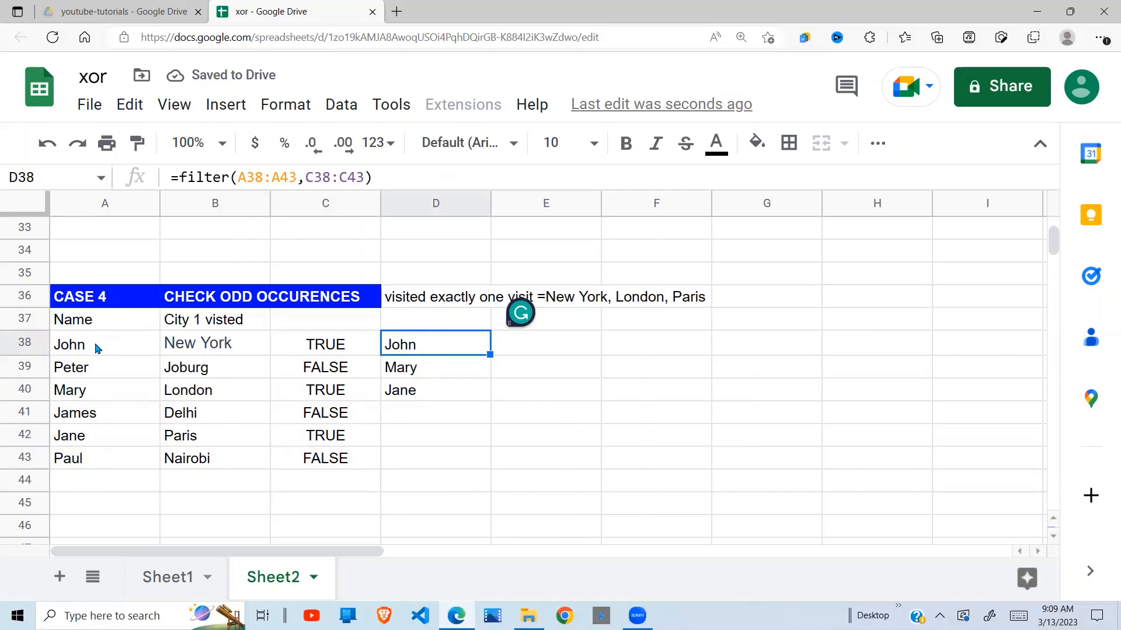
click(211, 346)
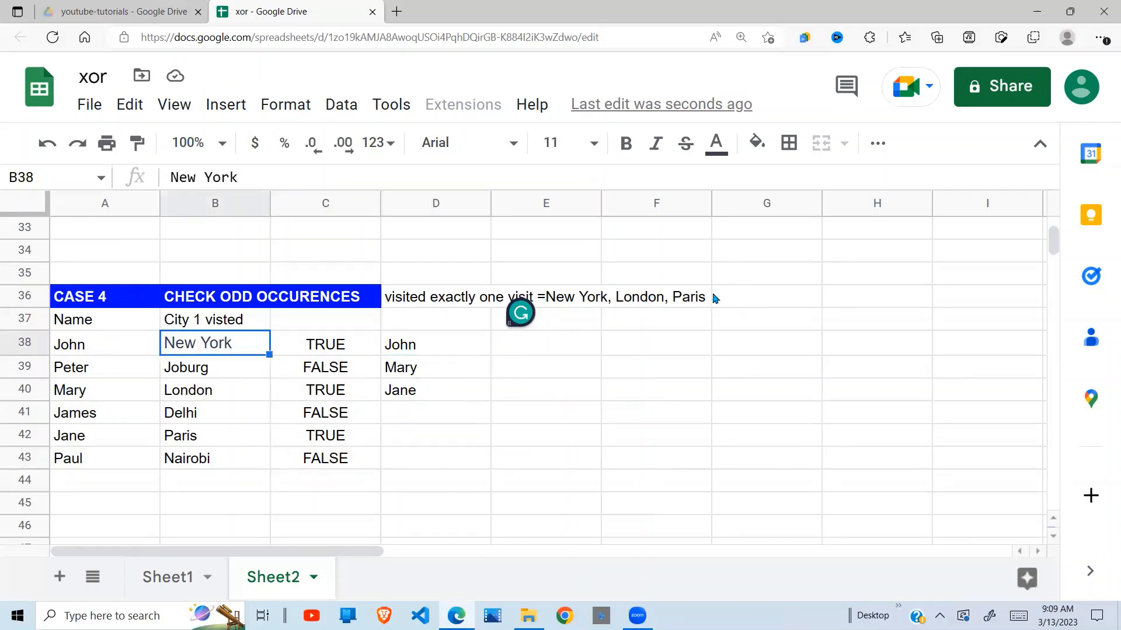
click(91, 376)
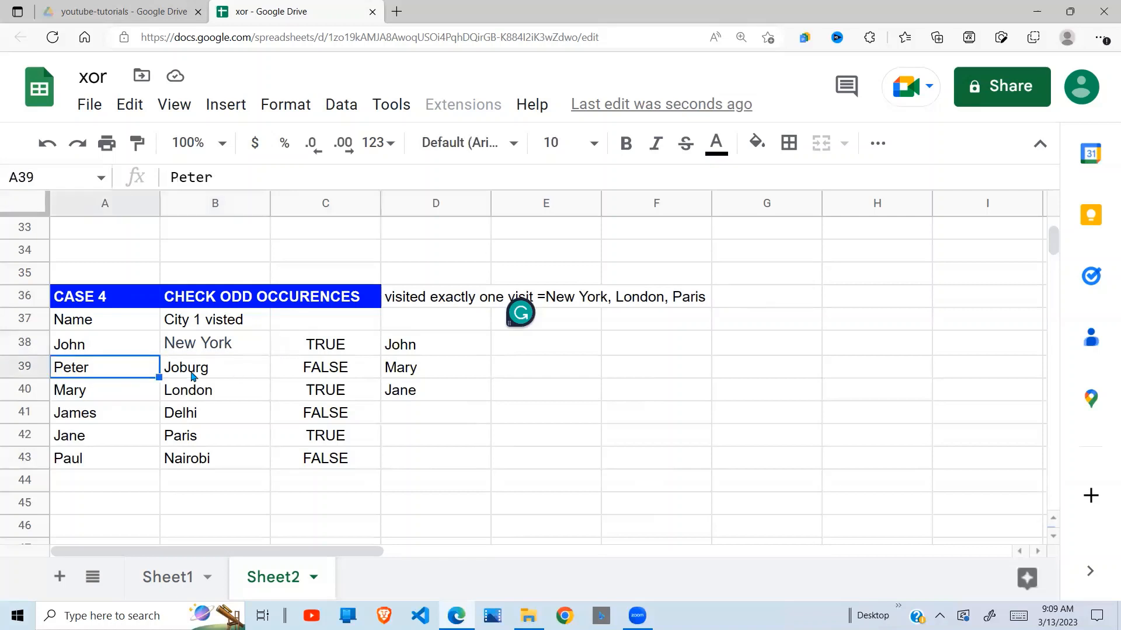
click(397, 376)
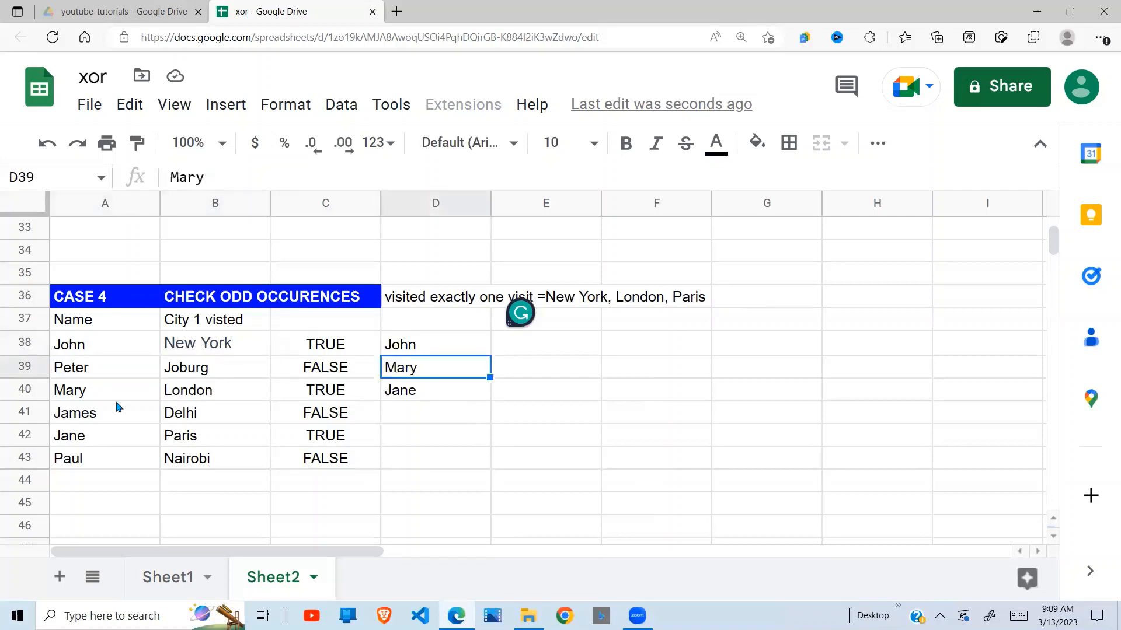
click(87, 392)
click(210, 393)
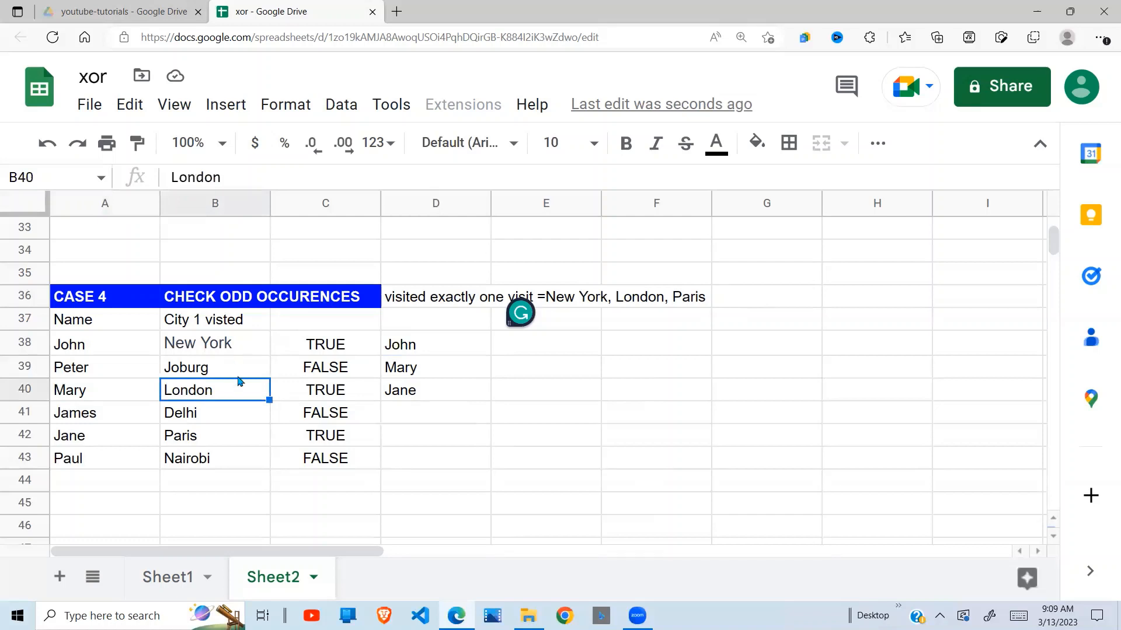
click(442, 387)
click(185, 441)
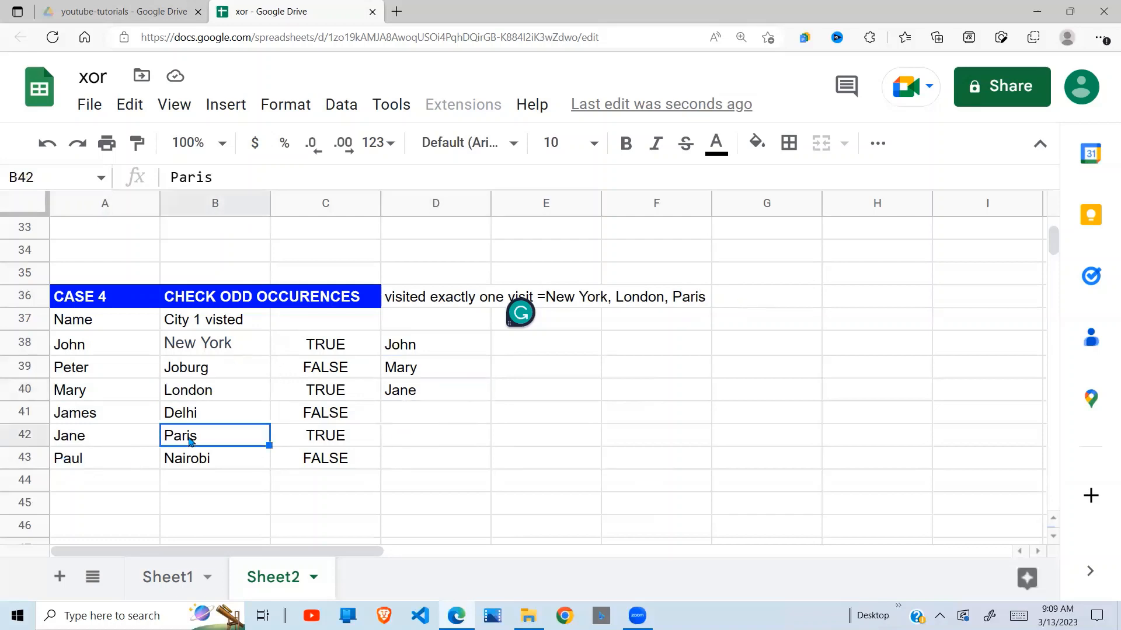
click(425, 392)
drag(439, 345, 438, 392)
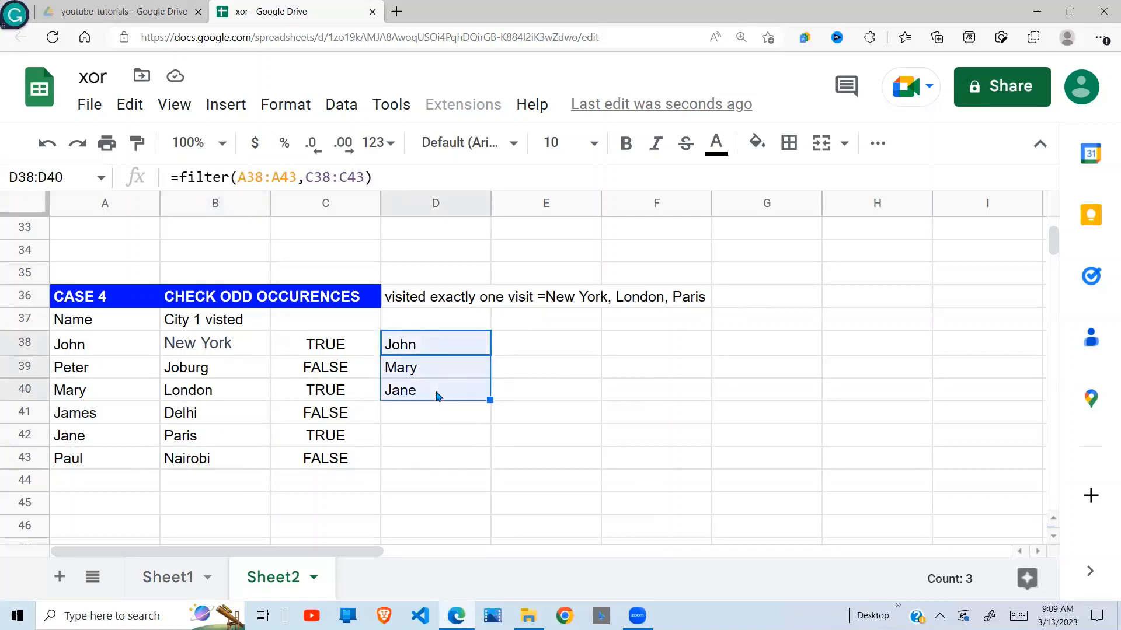